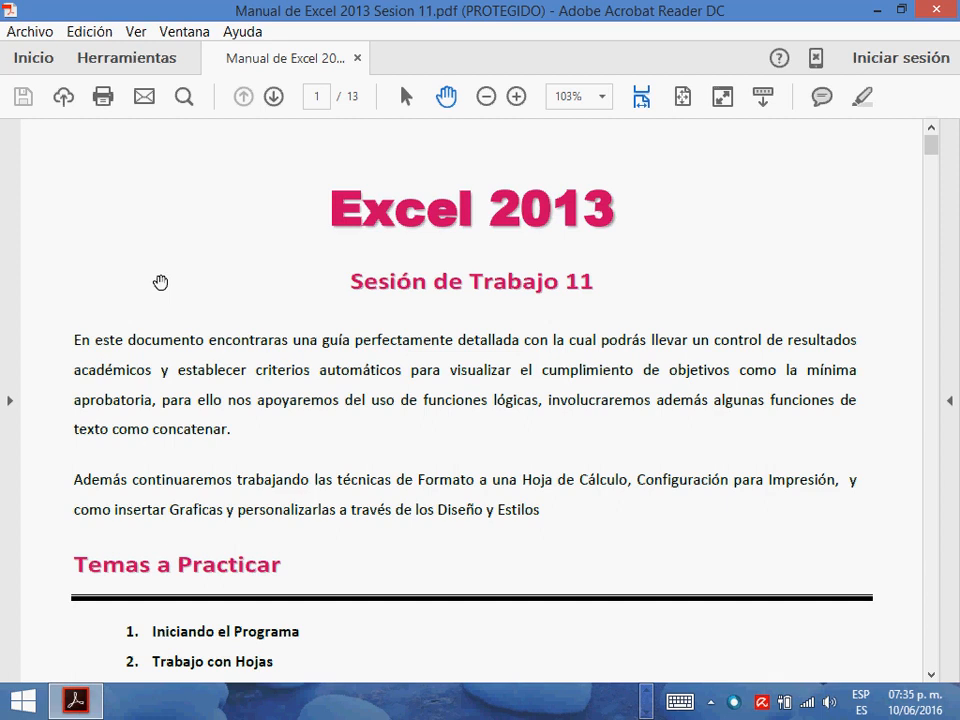
- Skim the Excel 2013 session 11 manual from the first page to the Contar.si section, and return to the beginning
scroll(458, 370, "down", 2)
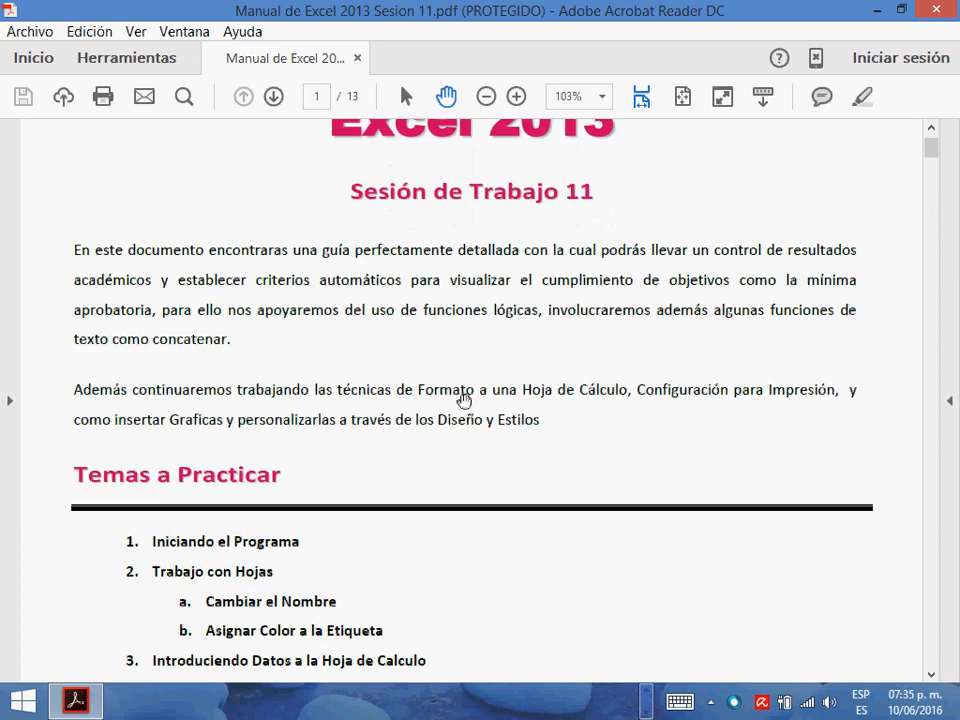
scroll(465, 407, "down", 6)
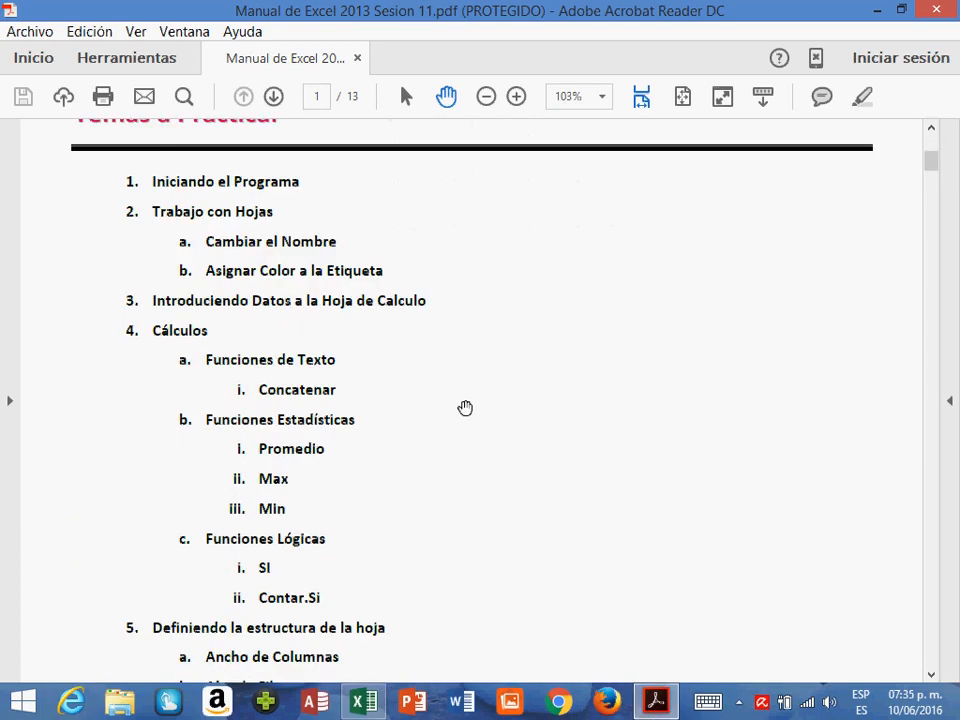
scroll(449, 452, "down", 15)
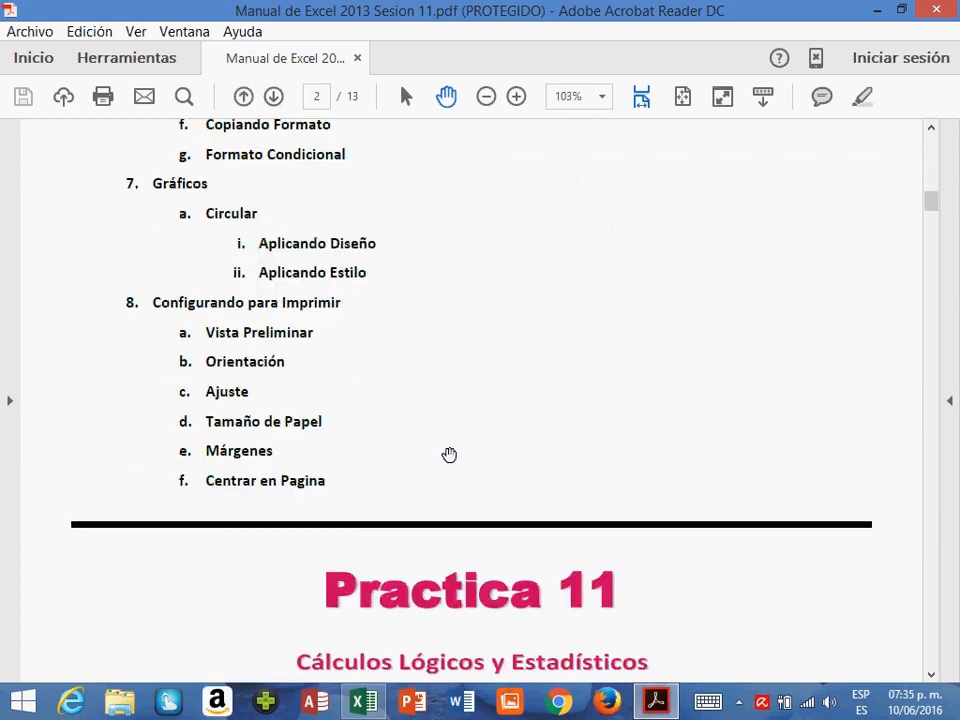
scroll(449, 455, "down", 20)
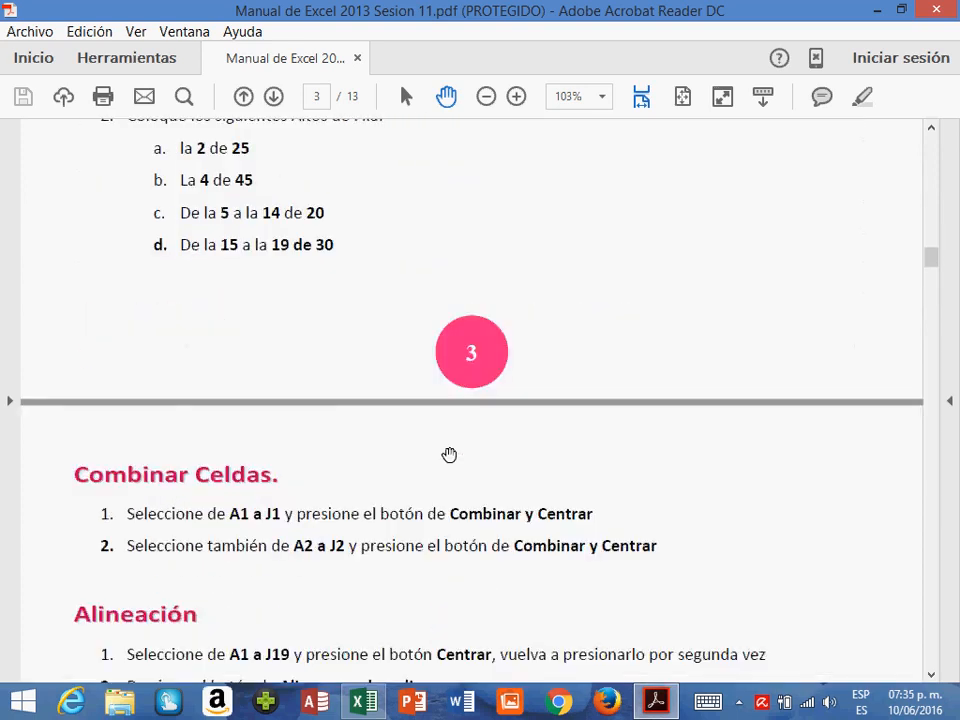
scroll(449, 455, "down", 20)
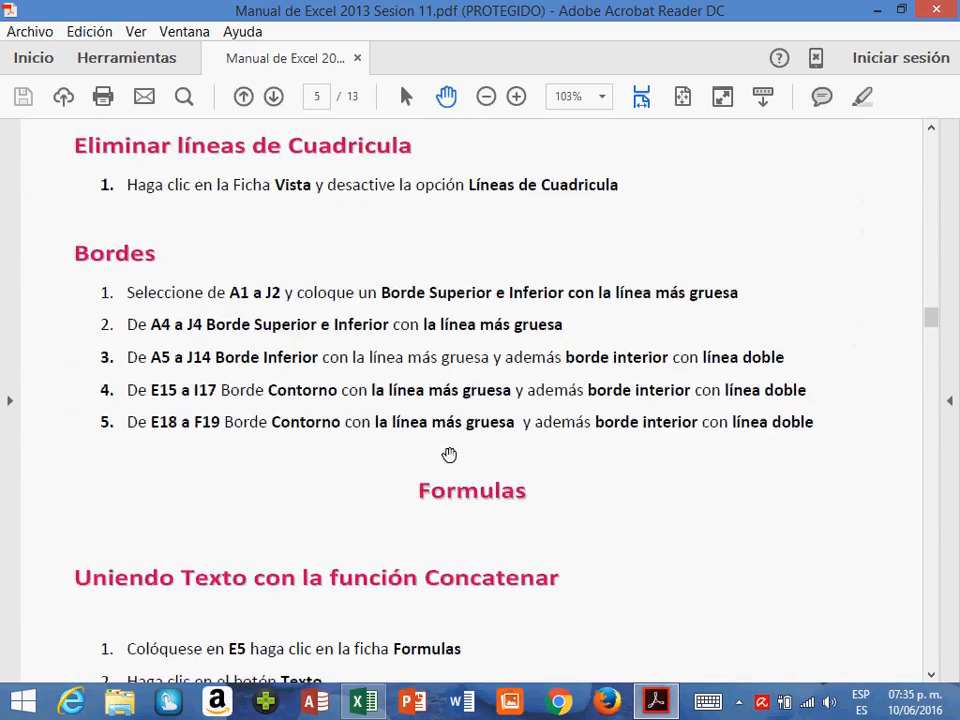
scroll(449, 455, "down", 20)
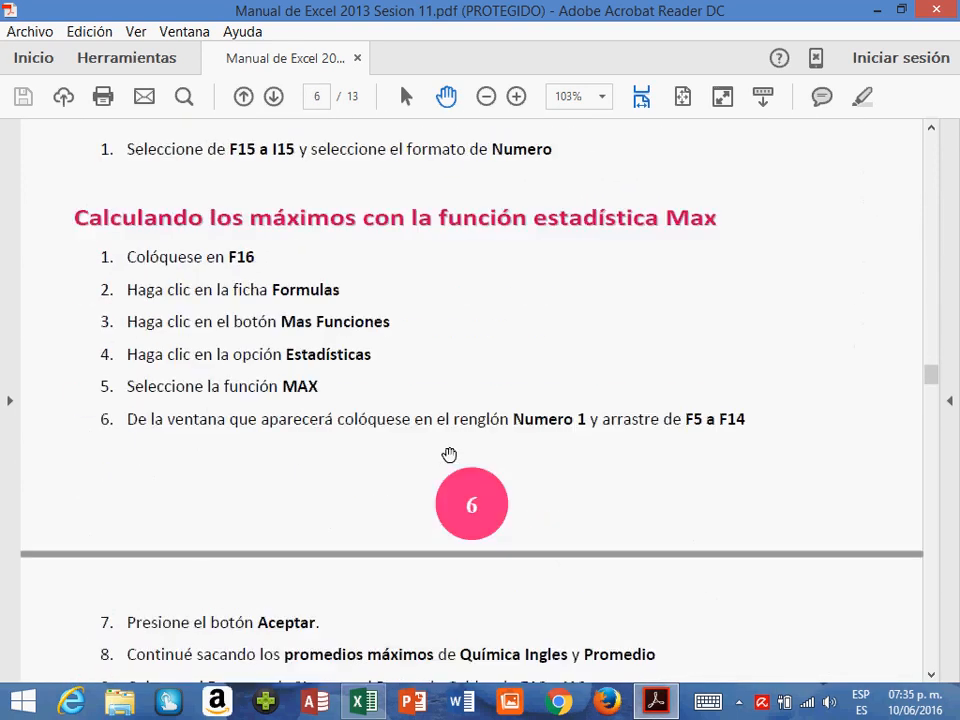
scroll(449, 455, "down", 20)
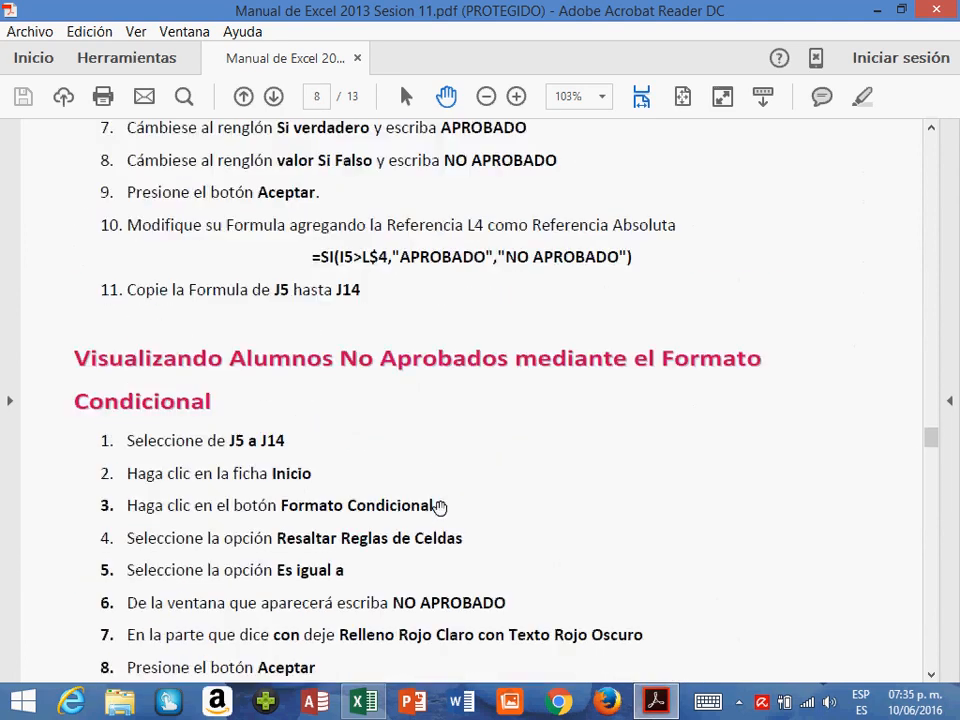
scroll(440, 507, "down", 20)
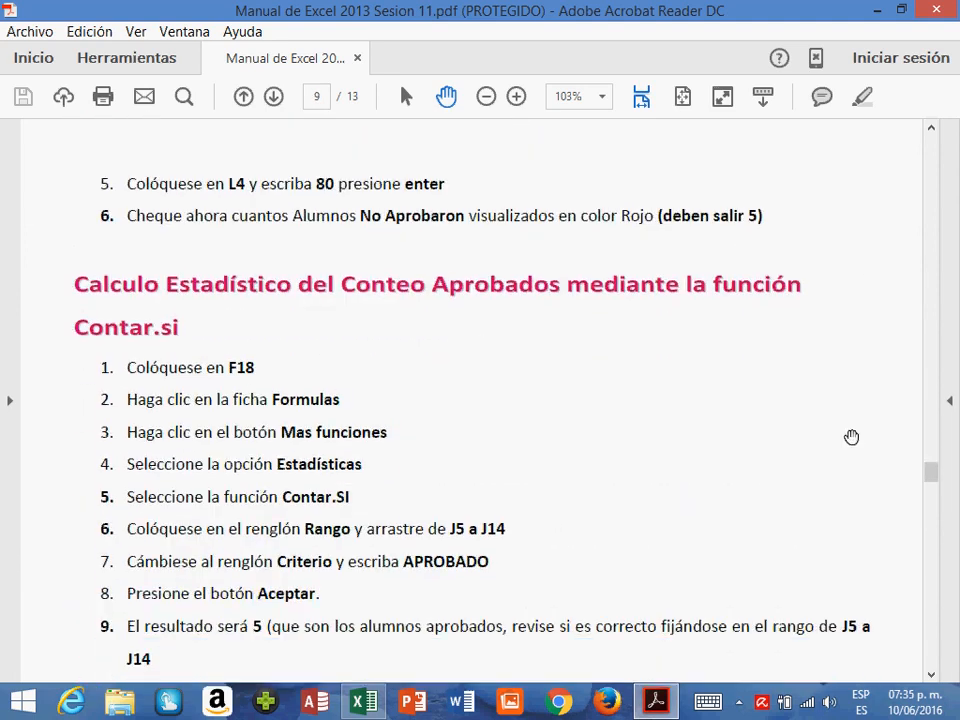
left_click_drag(931, 472, 930, 122)
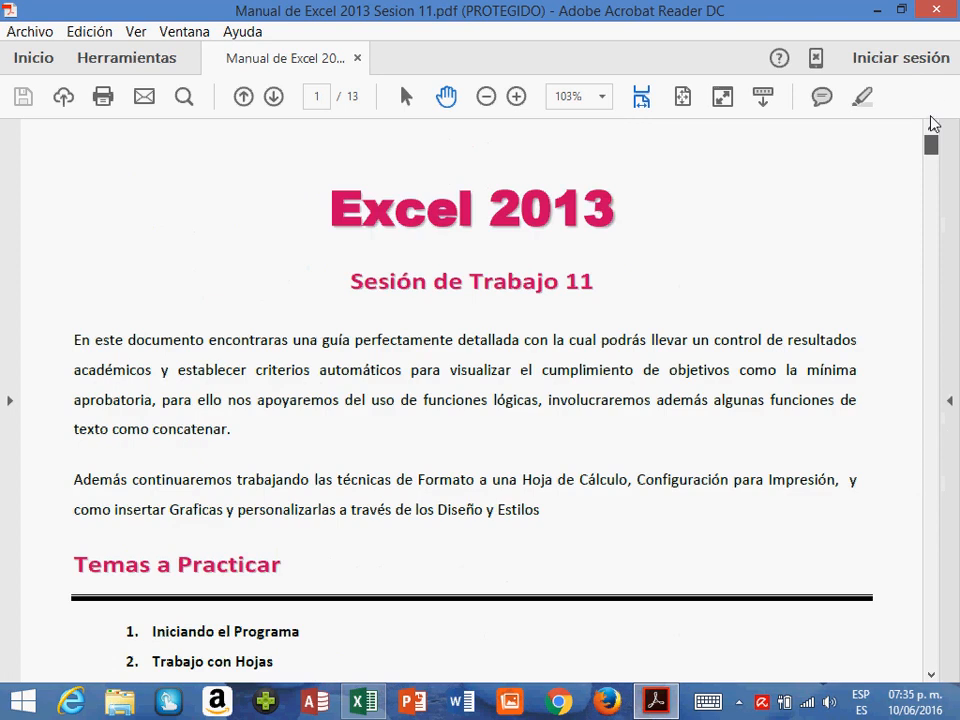
- Review the Temas a Practicar list through the Cálculos topics, highlighting entries such as Concatenar, Estadísticas, Max and Contar.Si
scroll(347, 400, "down", 6)
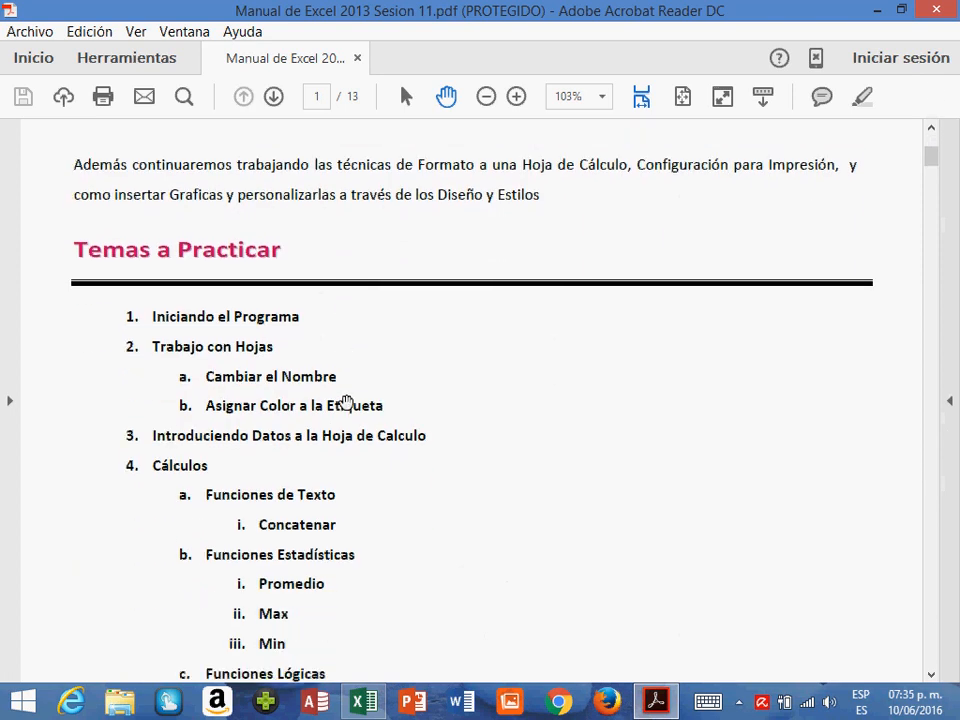
scroll(345, 402, "down", 2)
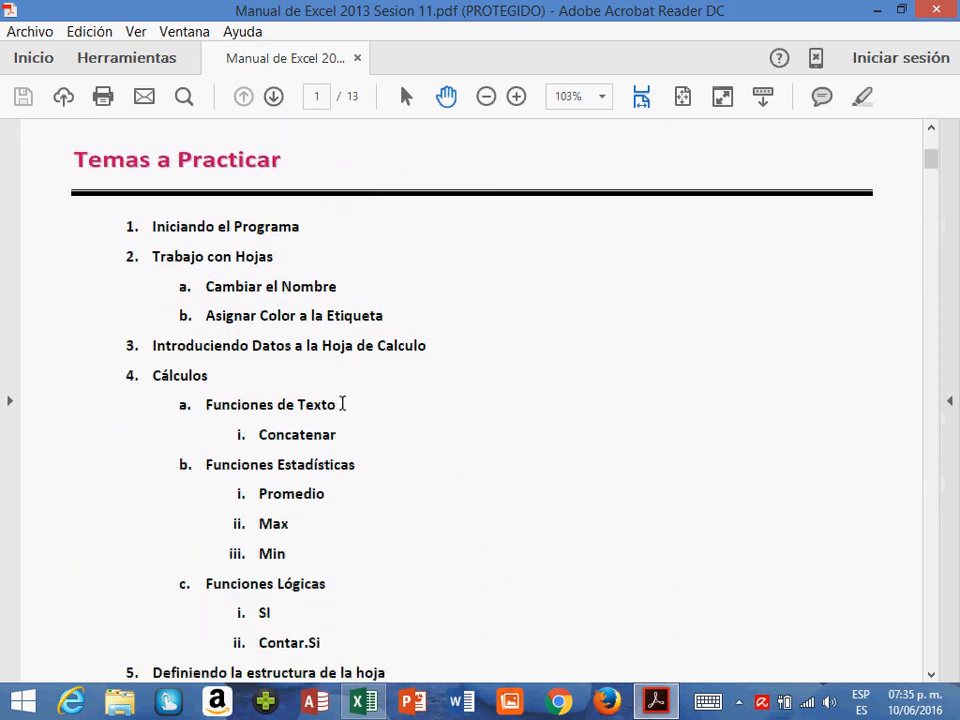
scroll(342, 403, "down", 1)
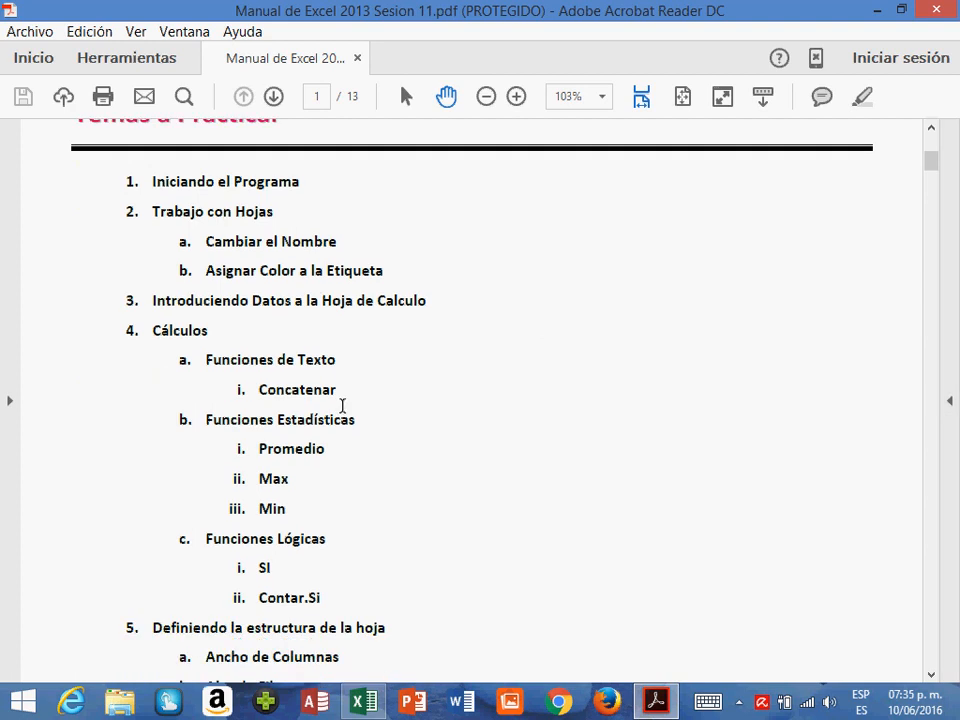
scroll(342, 405, "down", 1)
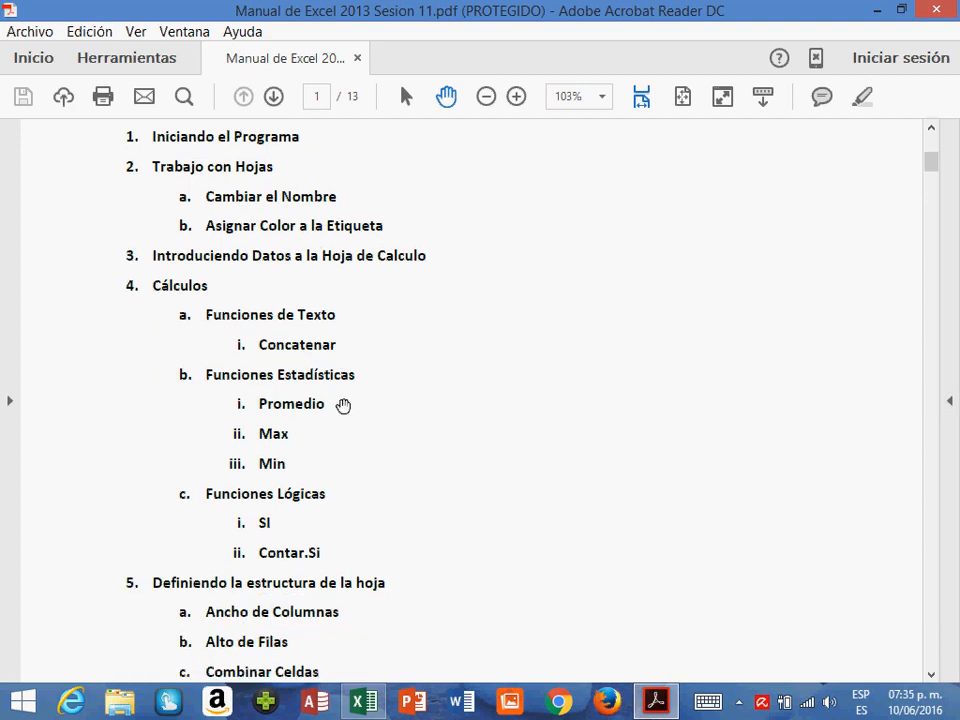
scroll(341, 406, "down", 1)
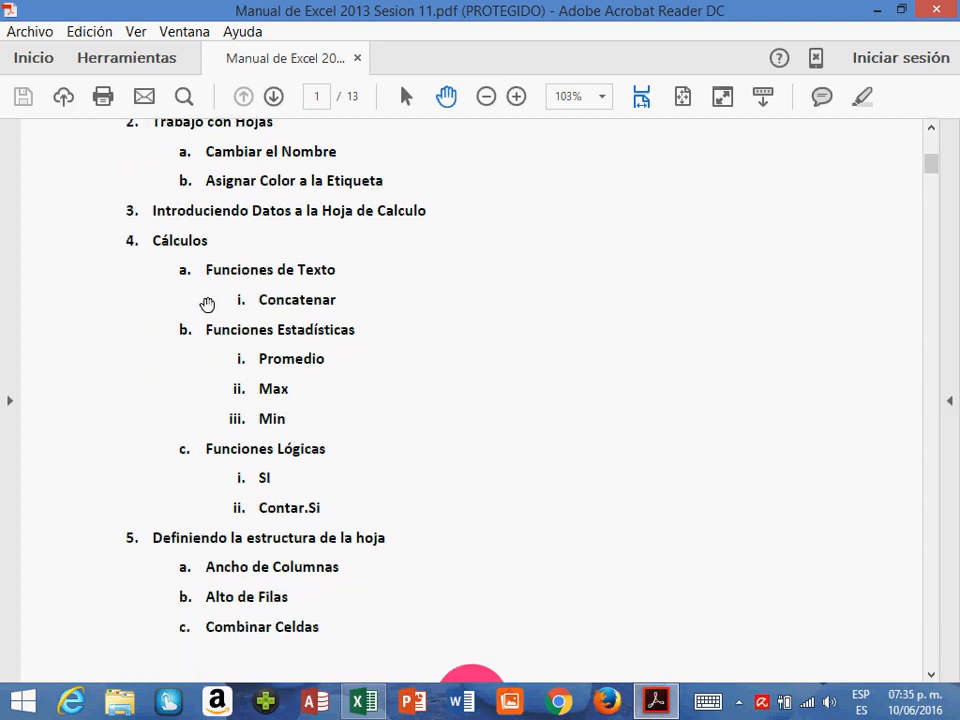
double_click(317, 300)
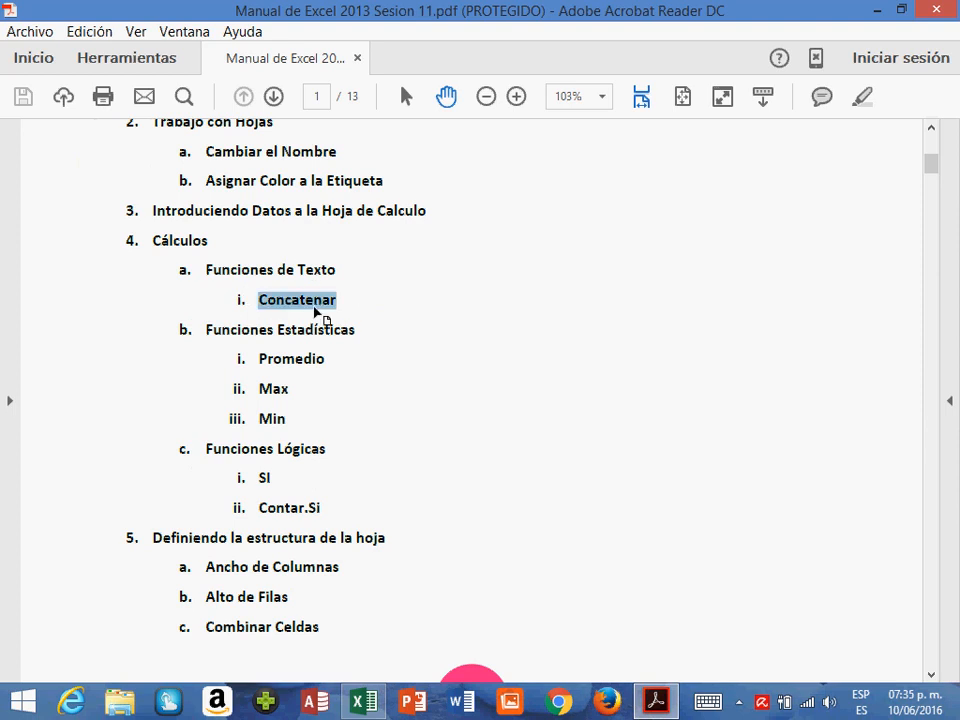
double_click(316, 336)
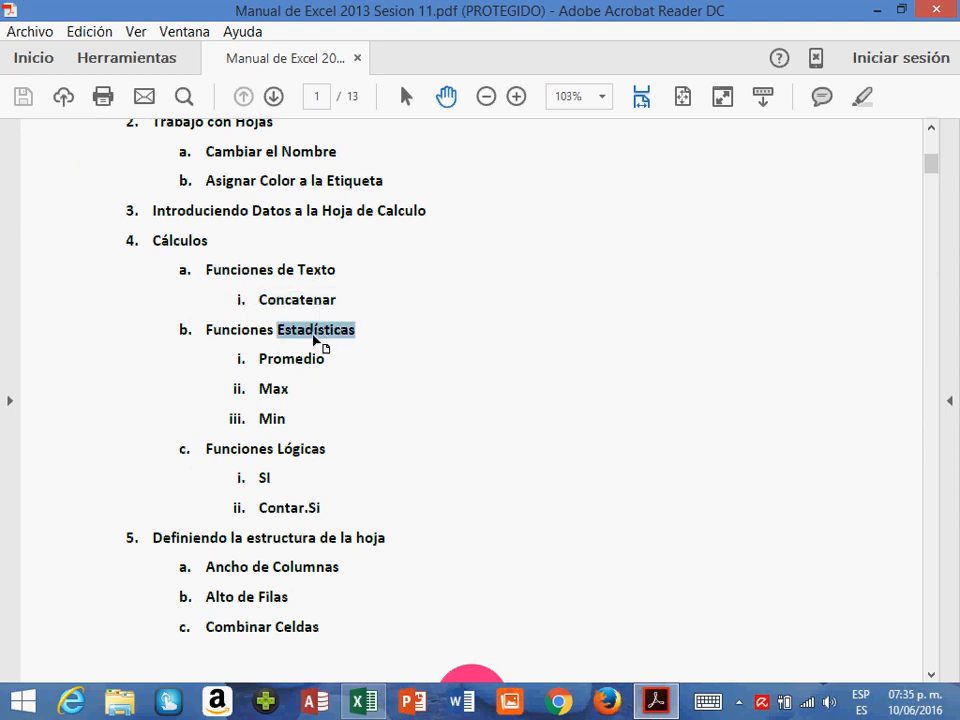
double_click(287, 364)
double_click(274, 392)
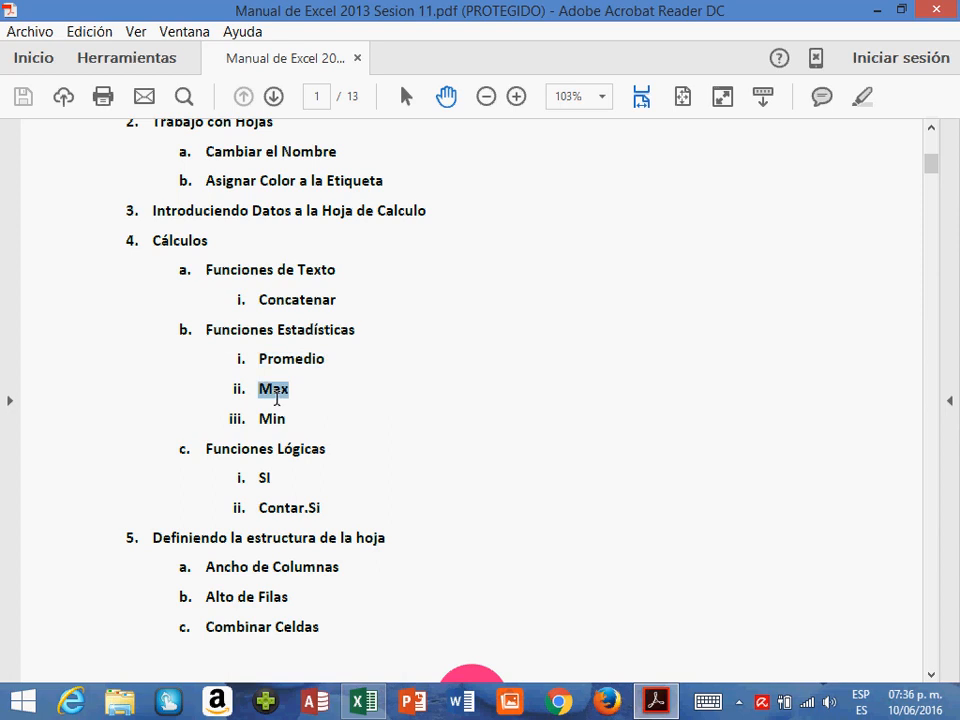
left_click(284, 465)
double_click(266, 480)
triple_click(292, 519)
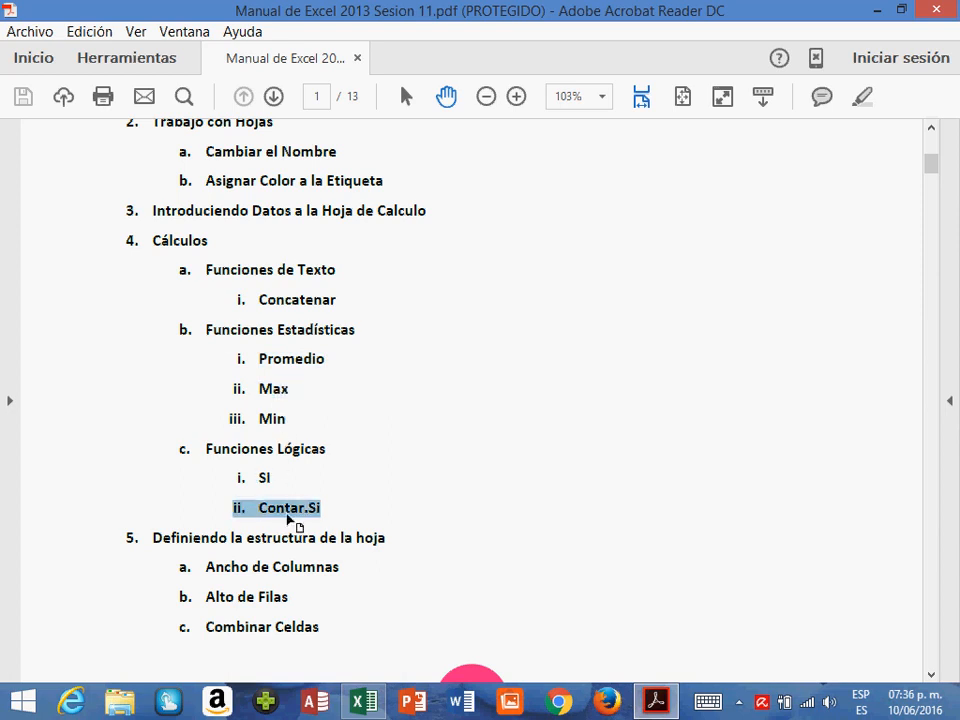
- Review the sheet structure topics under item 5, highlighting the Girar Texto hacia arriba entry
scroll(300, 516, "down", 5)
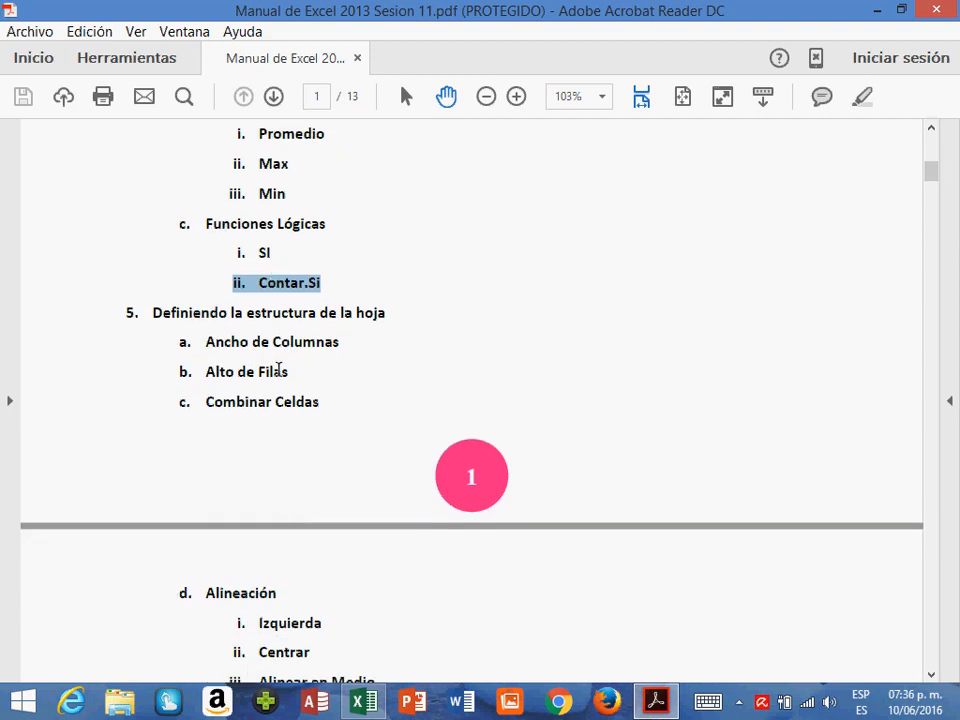
scroll(280, 368, "down", 1)
scroll(280, 368, "down", 2)
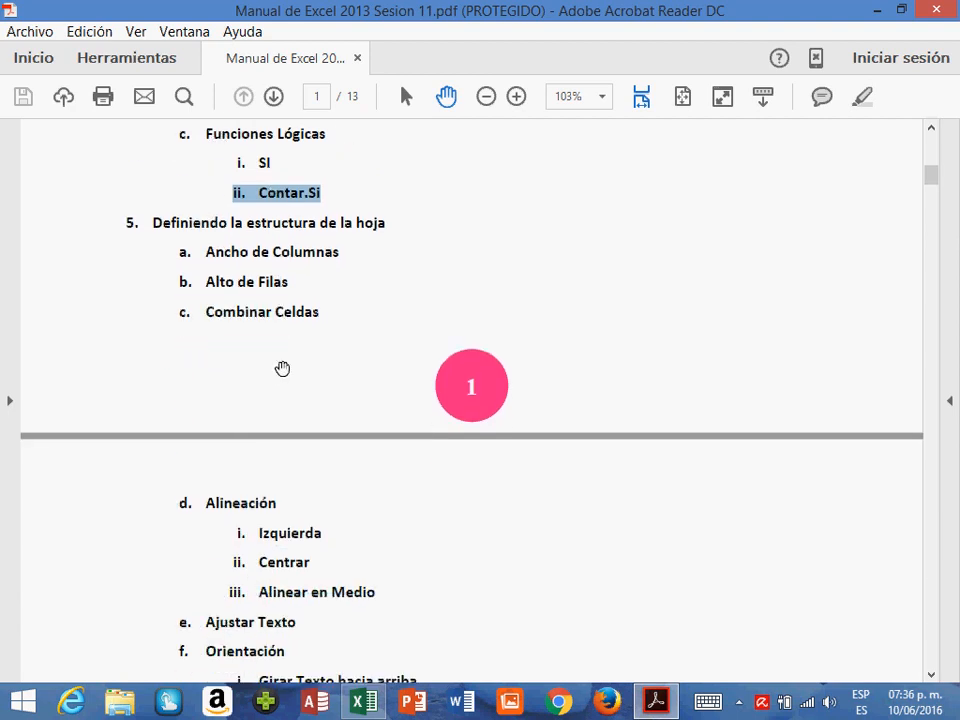
scroll(282, 369, "down", 3)
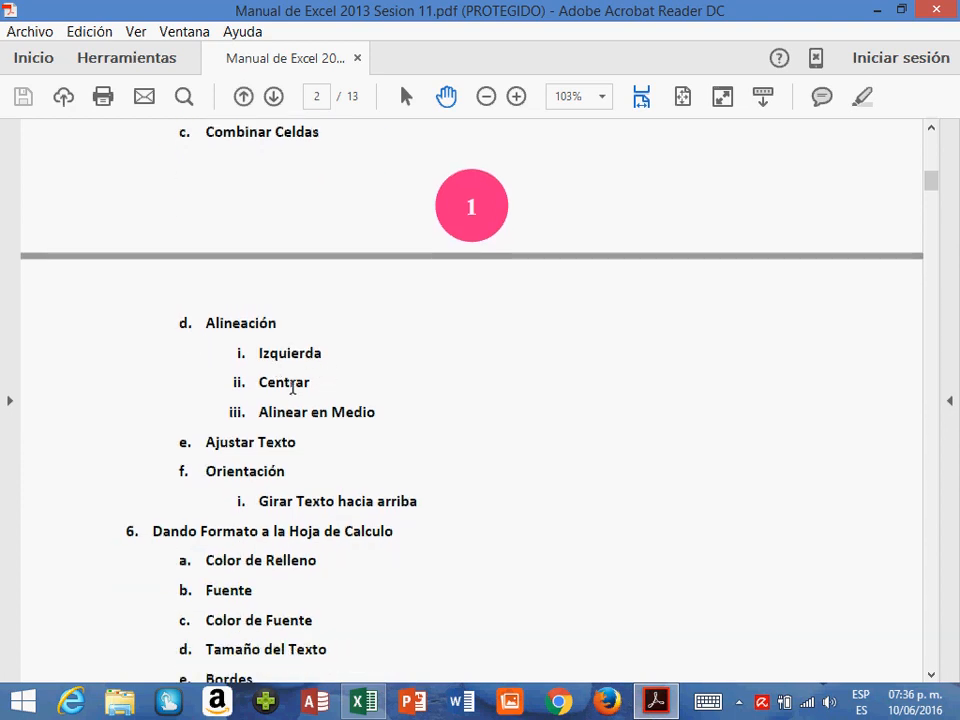
scroll(299, 421, "down", 1)
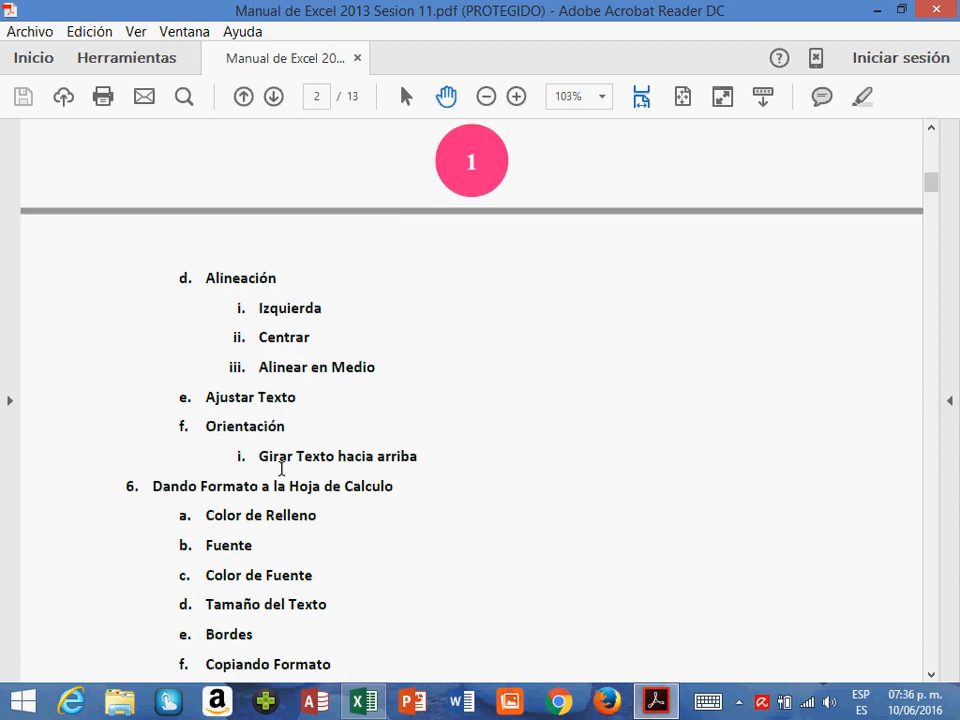
triple_click(281, 468)
scroll(285, 465, "down", 2)
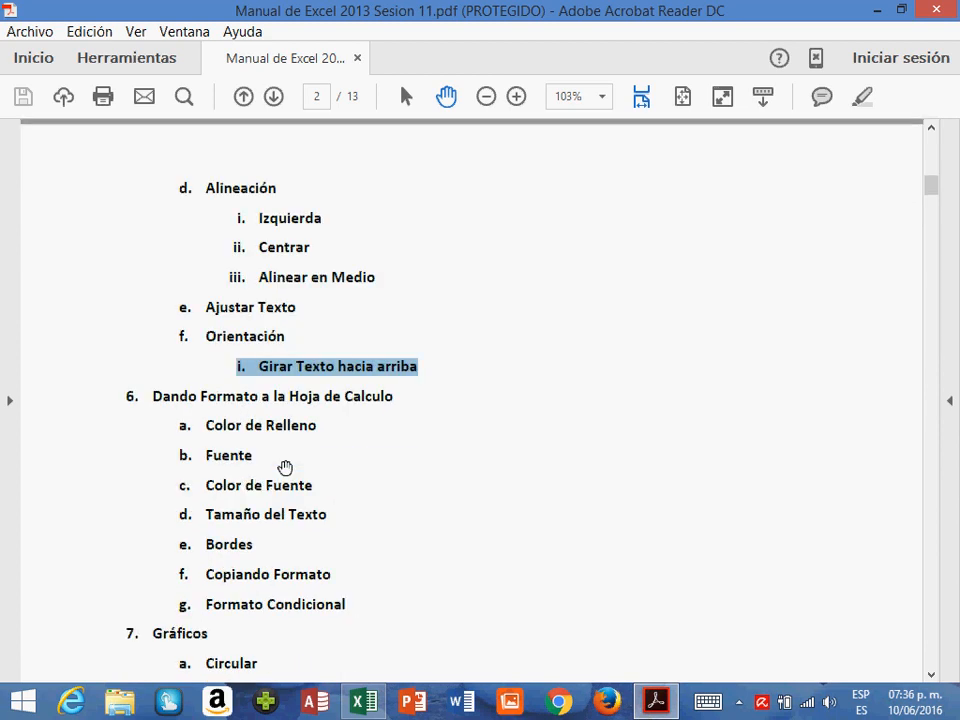
- Review the sheet formatting topics under item 6, highlighting Formato in the heading and the Formato Condicional entry
double_click(224, 398)
scroll(229, 400, "down", 2)
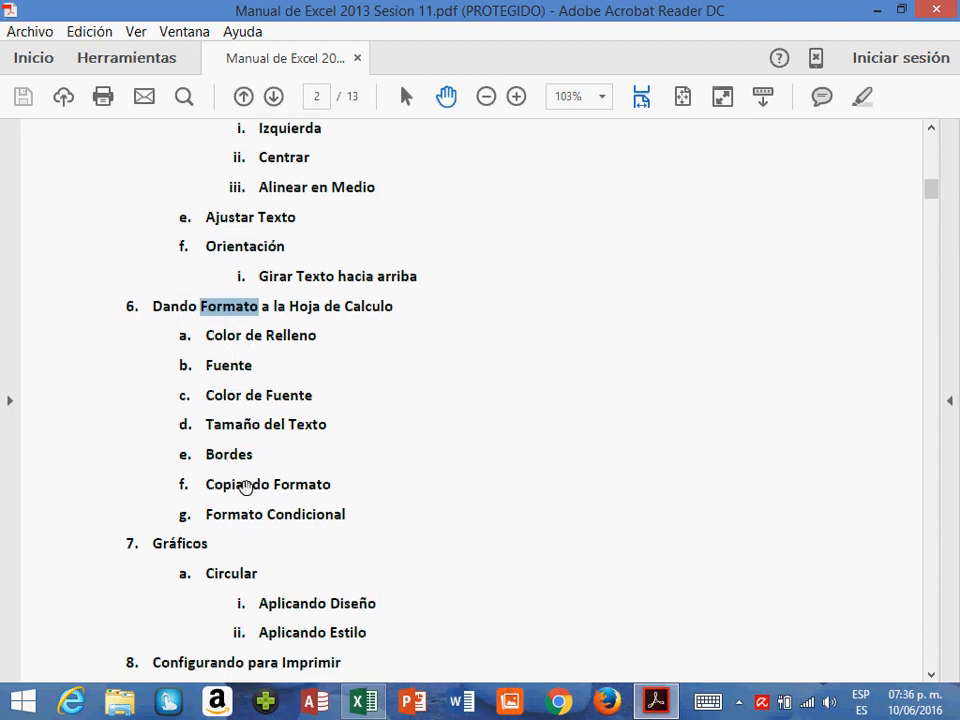
scroll(245, 487, "down", 1)
scroll(245, 487, "down", 1)
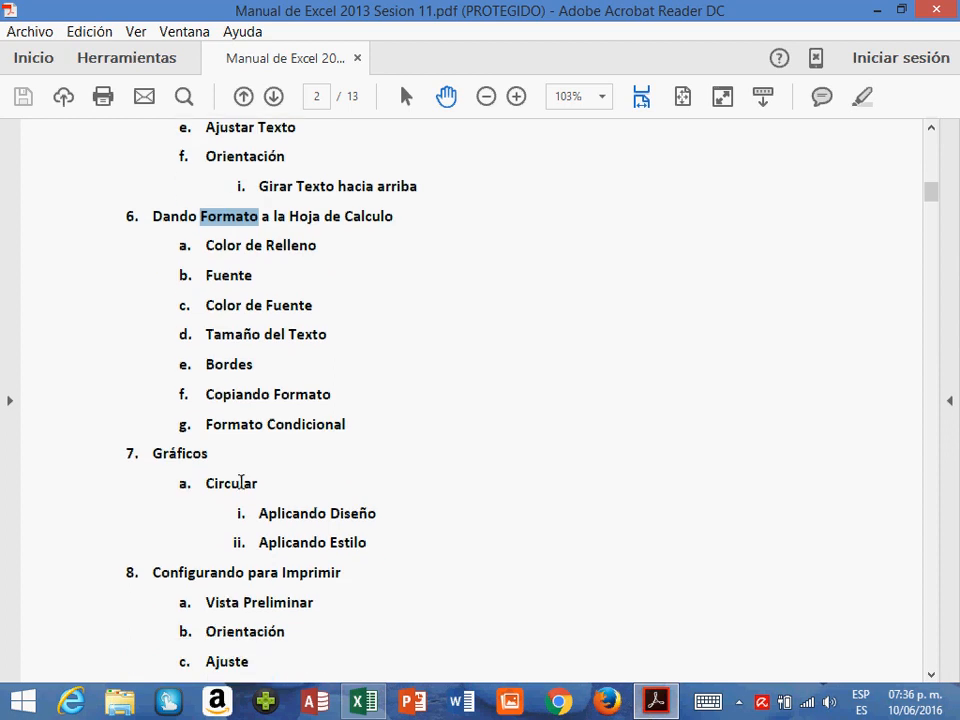
double_click(251, 430)
triple_click(206, 439)
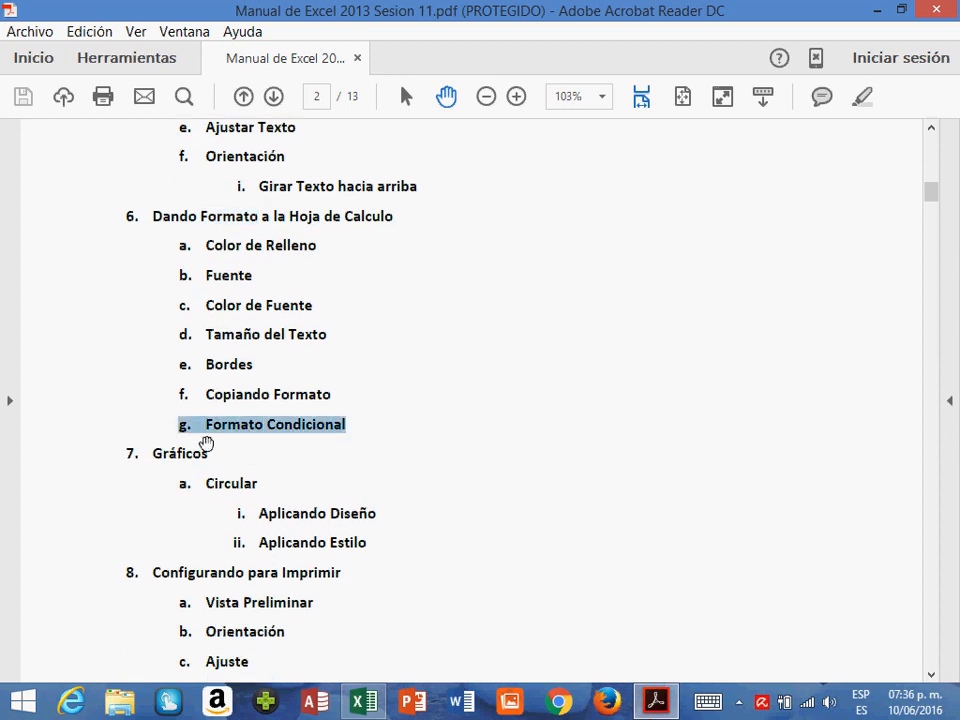
- Review the chart topics under item 7, highlighting the Gráficos heading and examining the Circular chart design and style entries
double_click(183, 455)
scroll(262, 462, "down", 2)
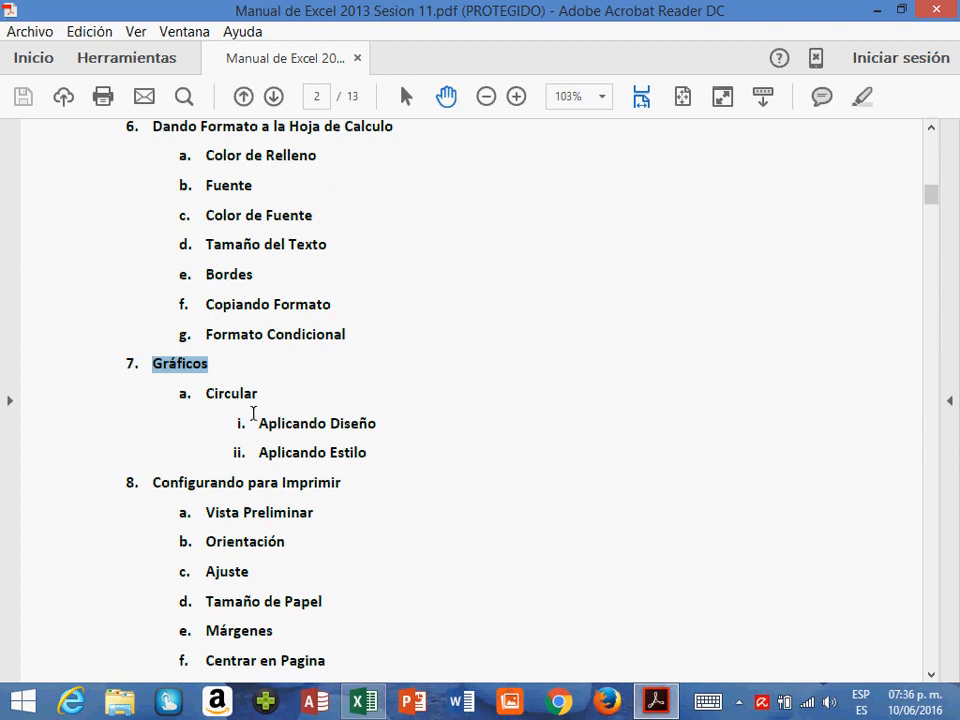
left_click(252, 413)
double_click(240, 394)
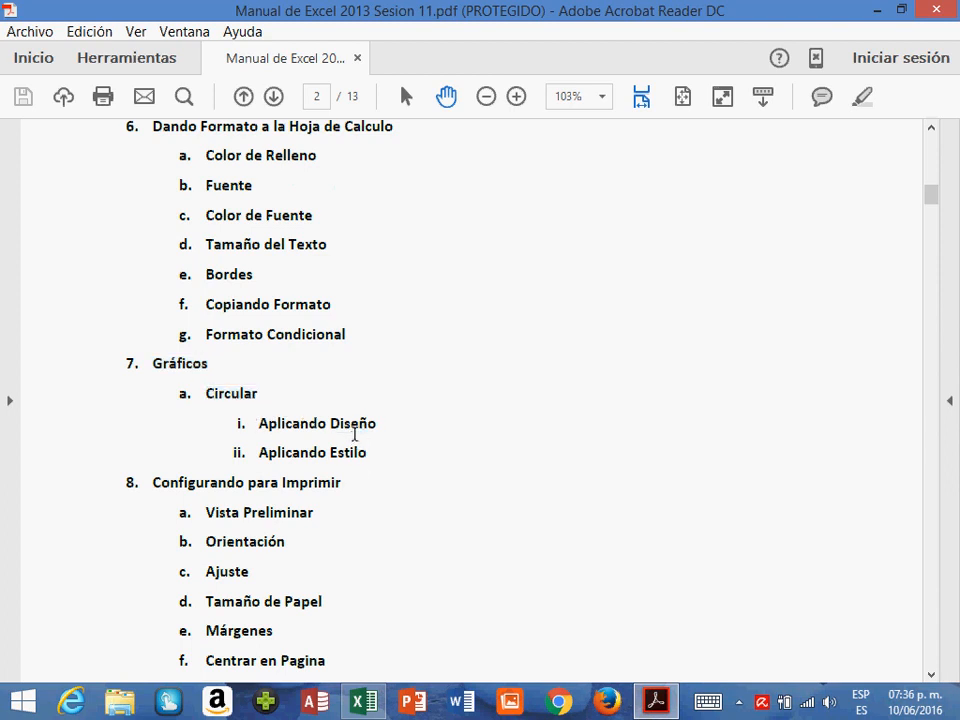
double_click(352, 424)
left_click(356, 470)
- Review the print setup topics under item 8, highlighting Preliminar, Orientación, Márgenes and Centrar en Pagina
scroll(356, 470, "down", 4)
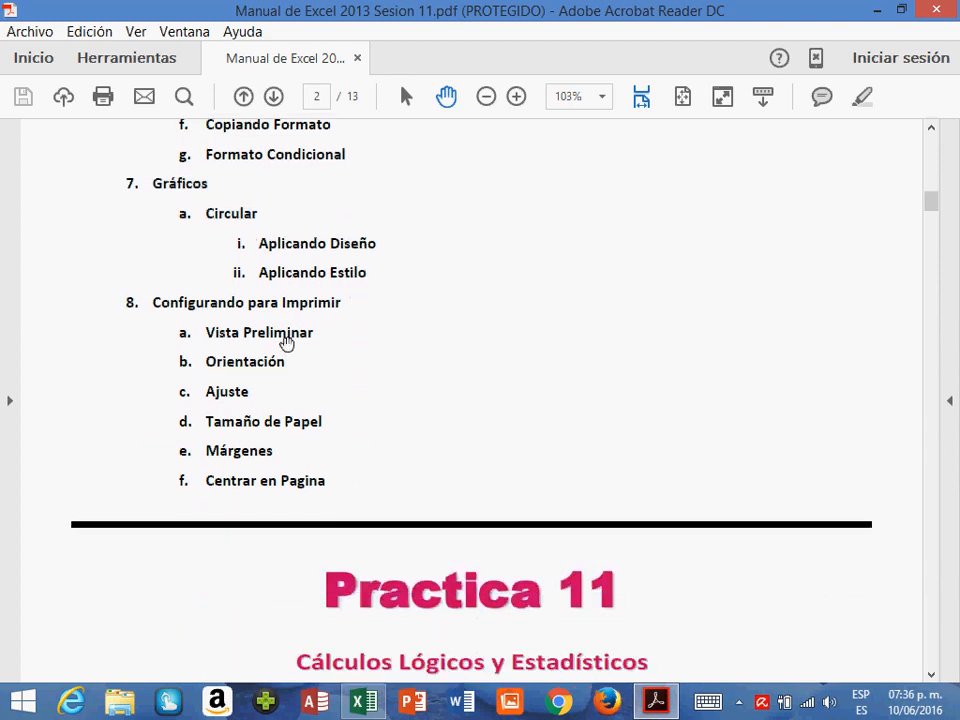
double_click(250, 340)
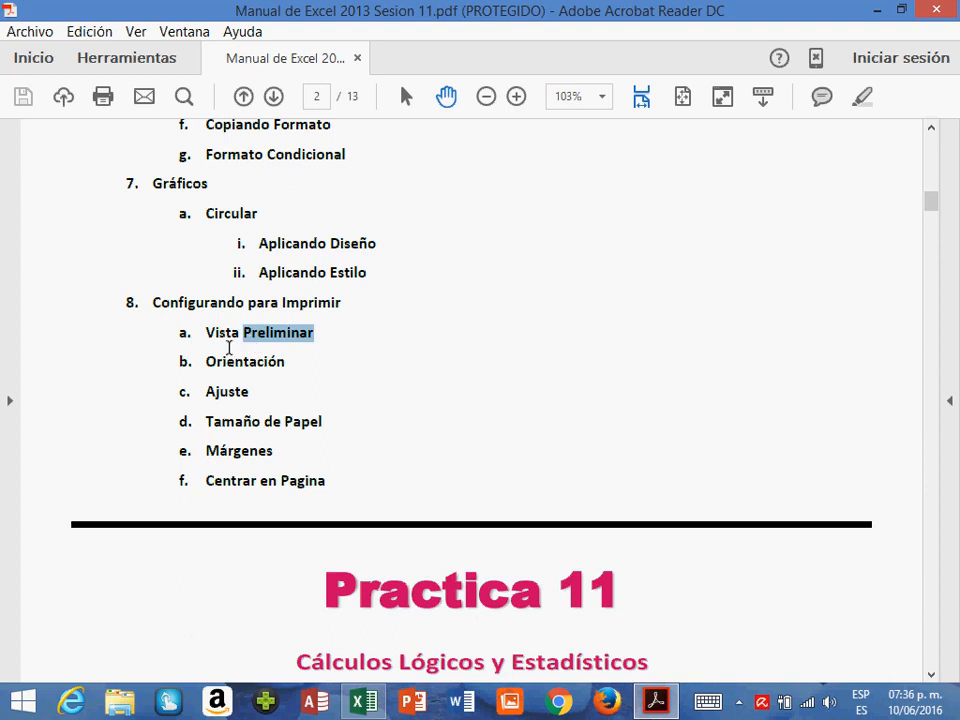
double_click(232, 367)
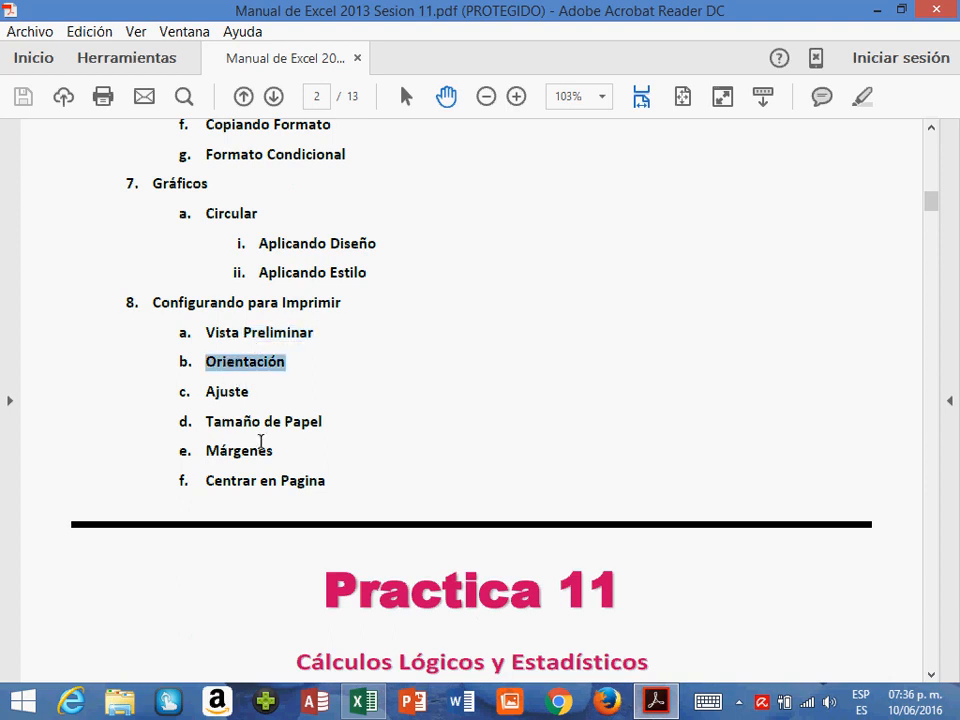
double_click(256, 458)
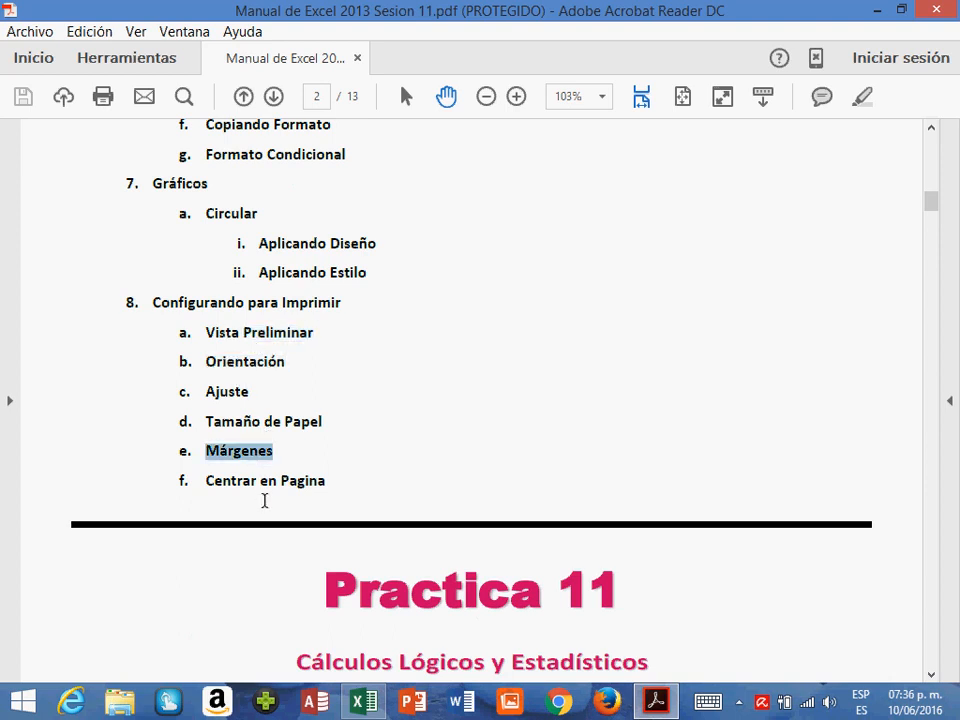
triple_click(264, 490)
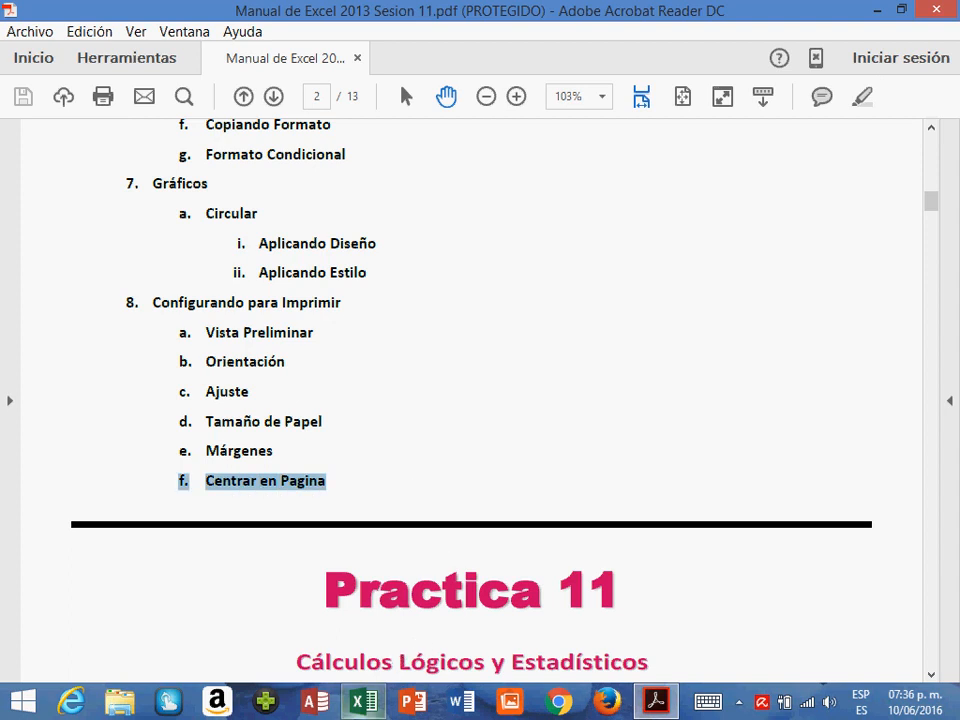
- Switch to the practica 11 workbook in Excel and select cell B14 on the Control Escolar (2) sheet
left_click(363, 701)
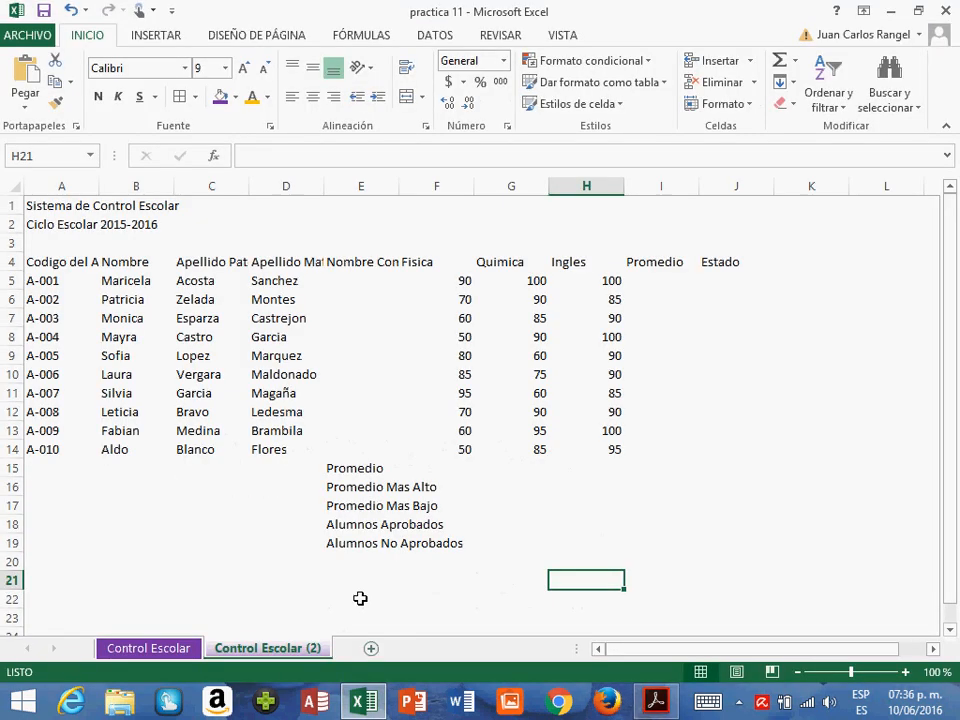
left_click(172, 451)
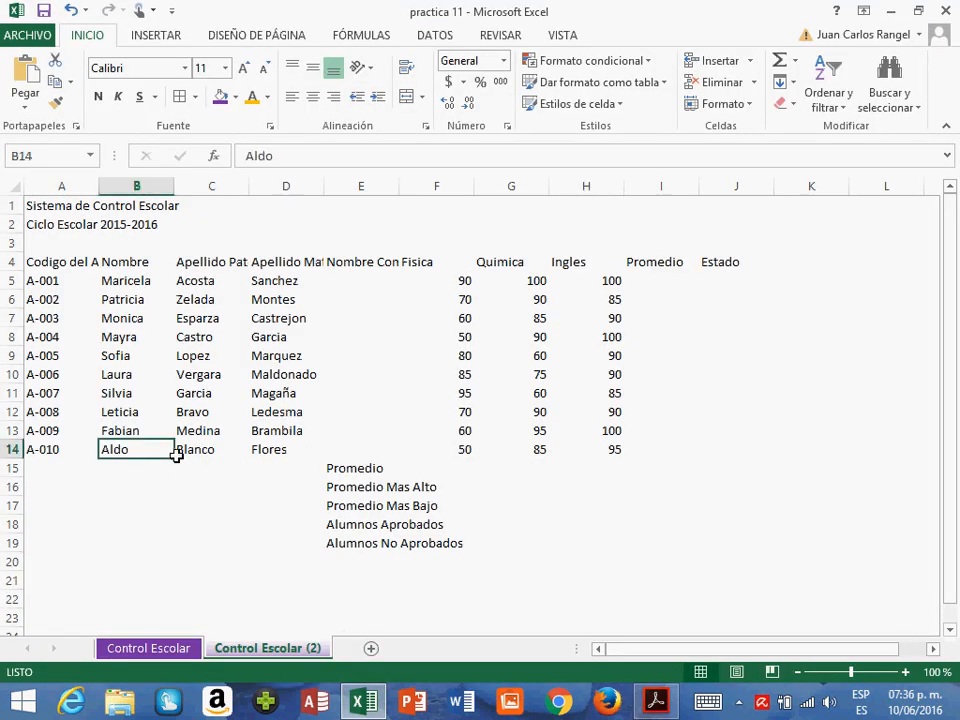
- Compare the formatted Control Escolar sheet with Control Escolar (2) and view the tab color options of the second sheet
left_click(165, 655)
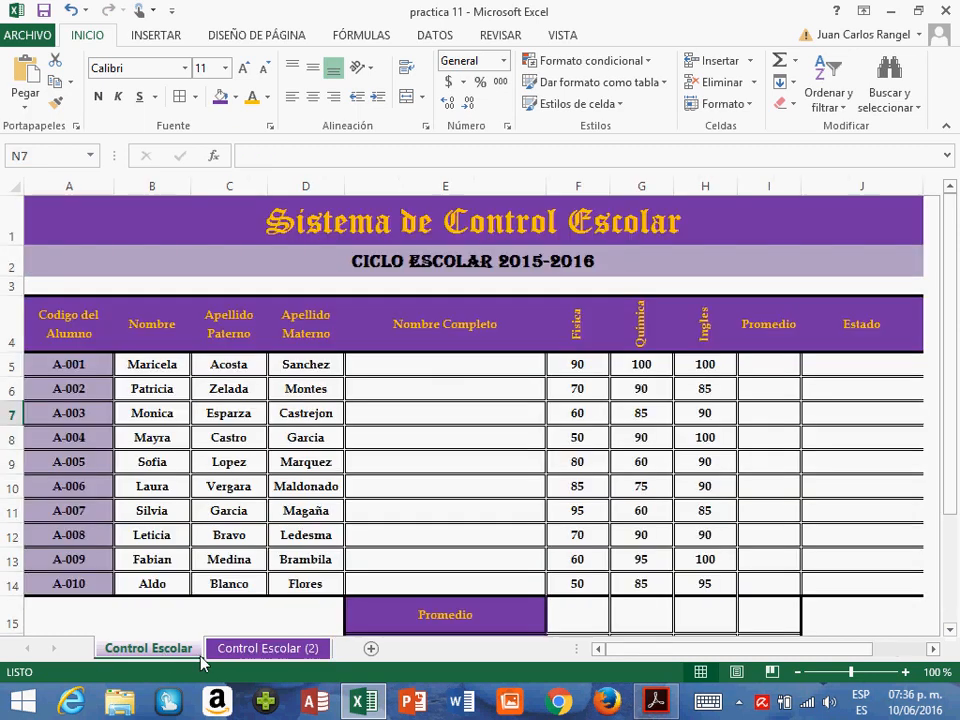
left_click(245, 650)
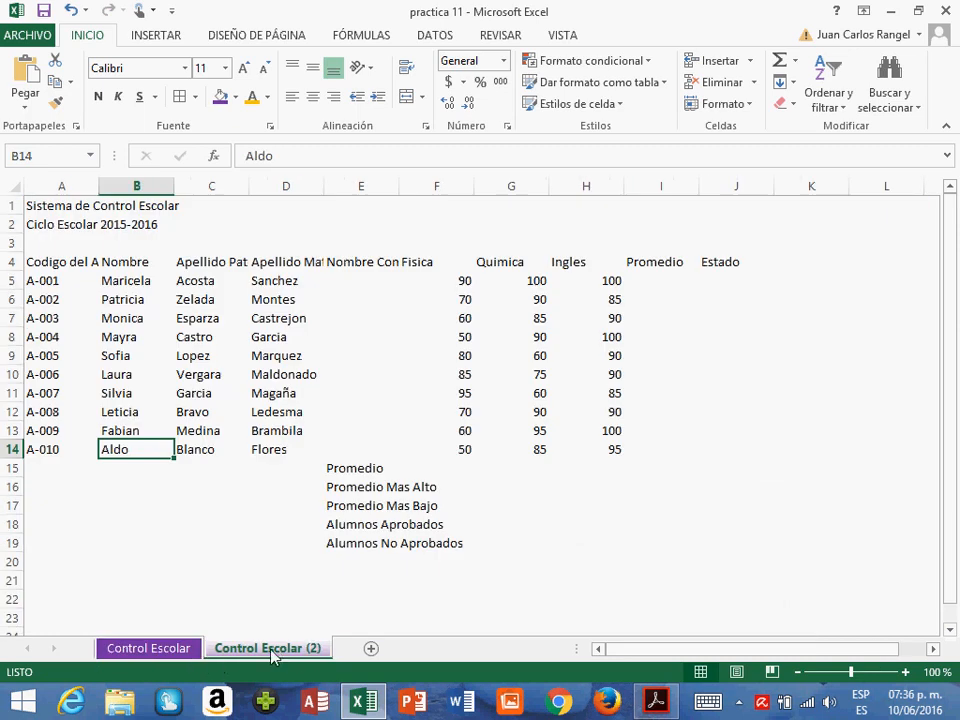
right_click(272, 655)
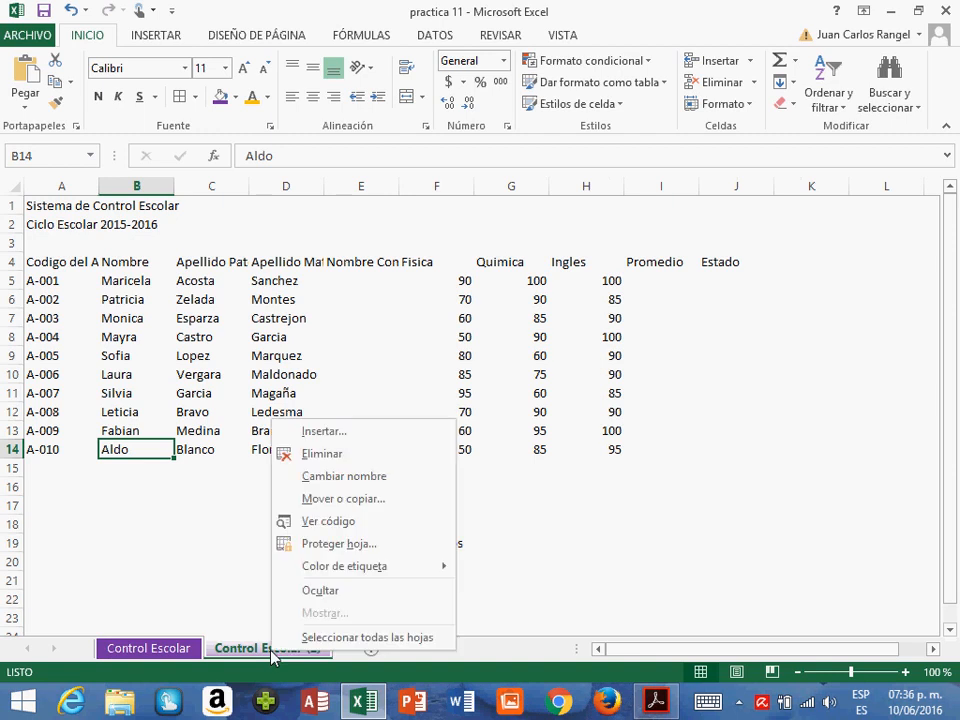
mouse_move(353, 568)
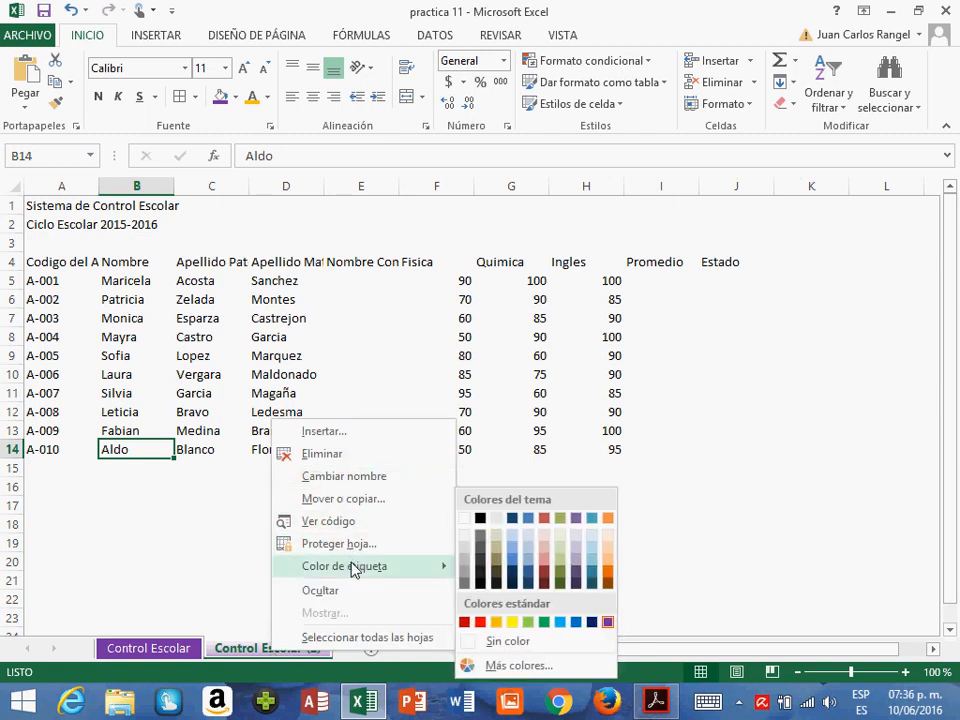
left_click(130, 568)
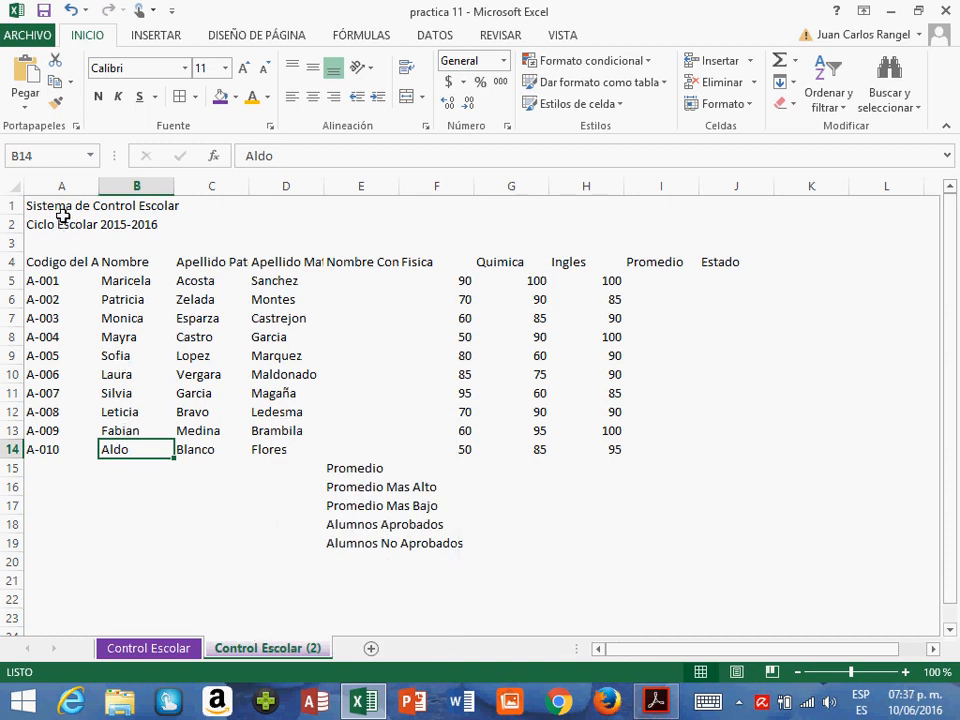
- Fit column A of the Control Escolar (2) sheet to the full Codigo del Alumno heading
left_click_drag(64, 210, 720, 551)
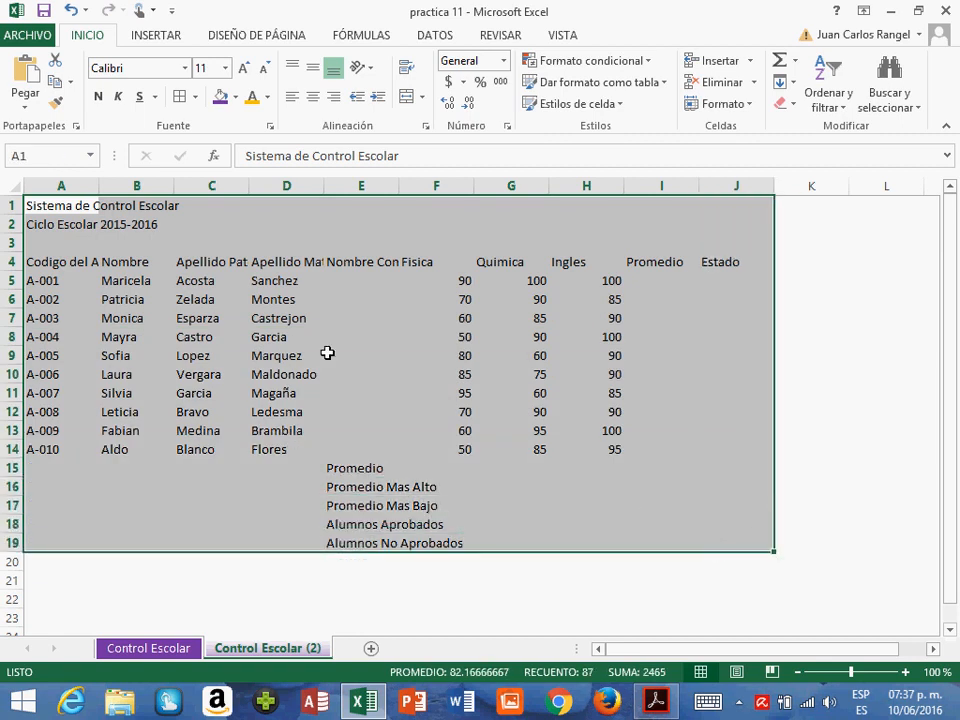
left_click(305, 341)
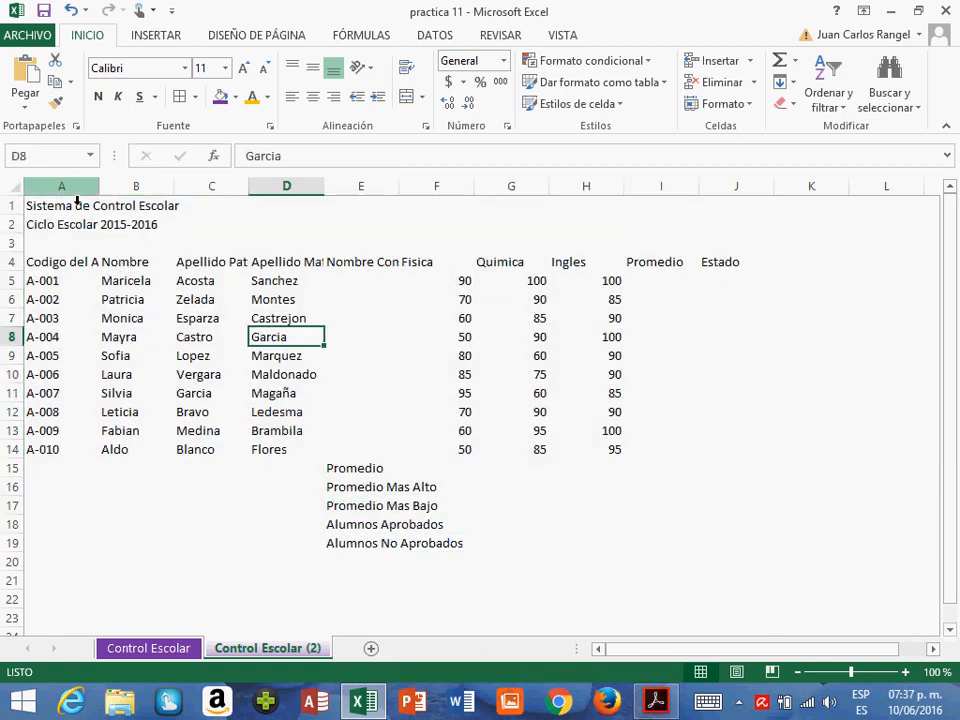
double_click(104, 194)
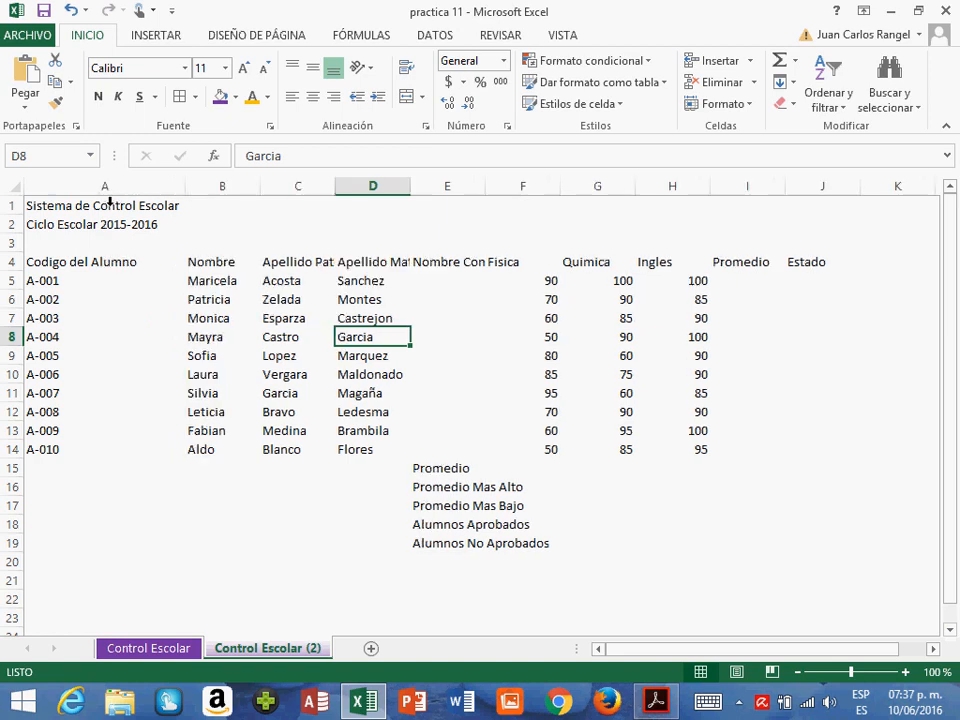
left_click(77, 266)
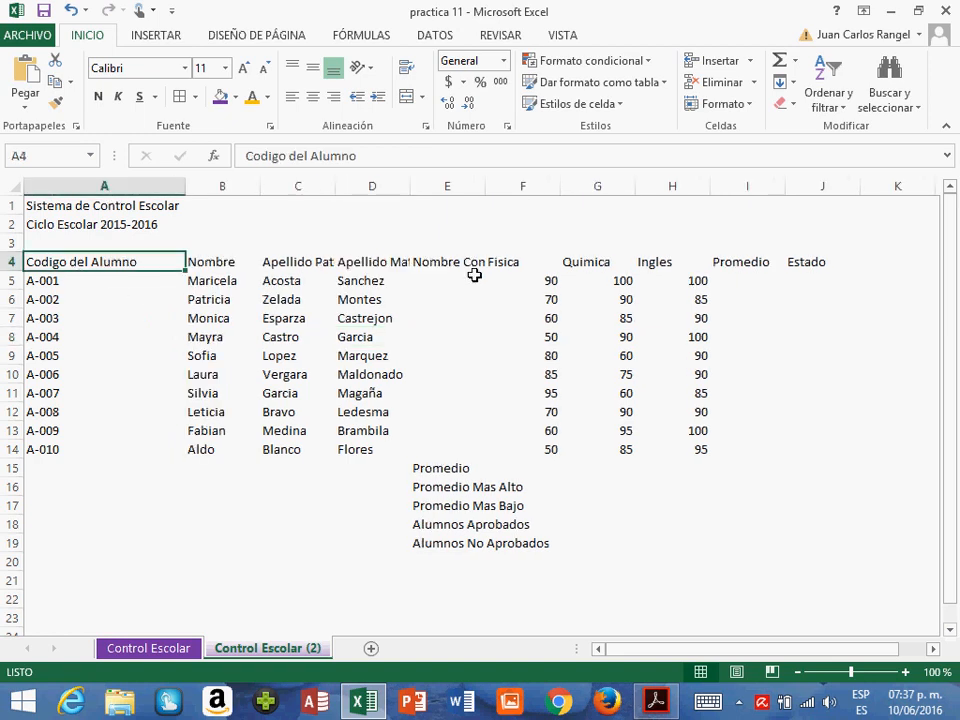
- Highlight the Fisica, Quimica and Ingles grades in F4:H14 of the Control Escolar (2) sheet for review
left_click_drag(591, 266, 754, 300)
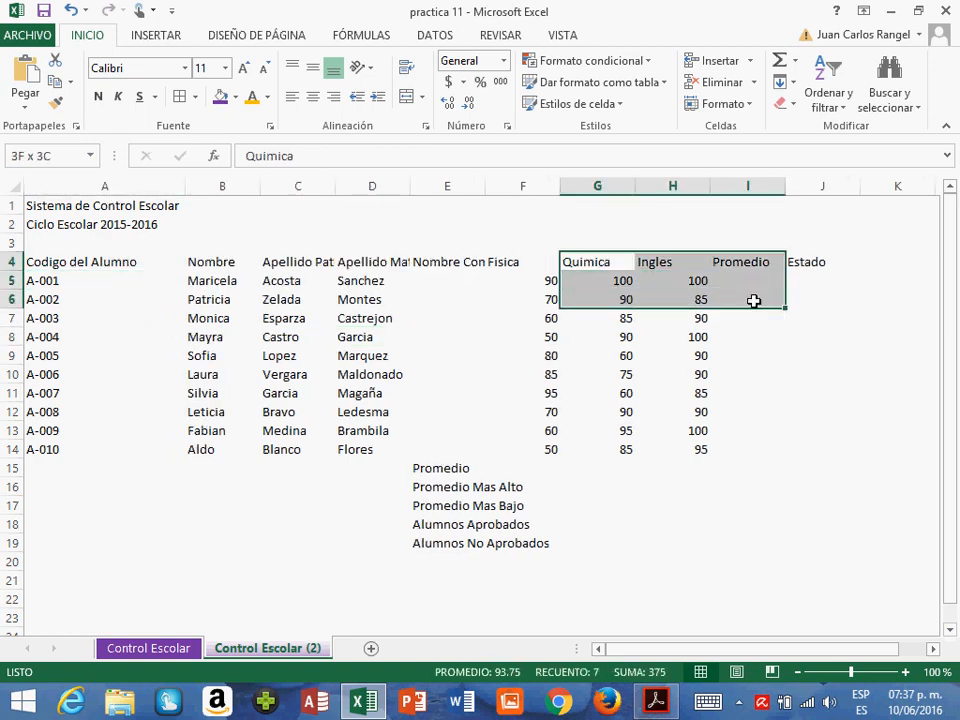
left_click(523, 267)
left_click_drag(580, 276, 677, 450)
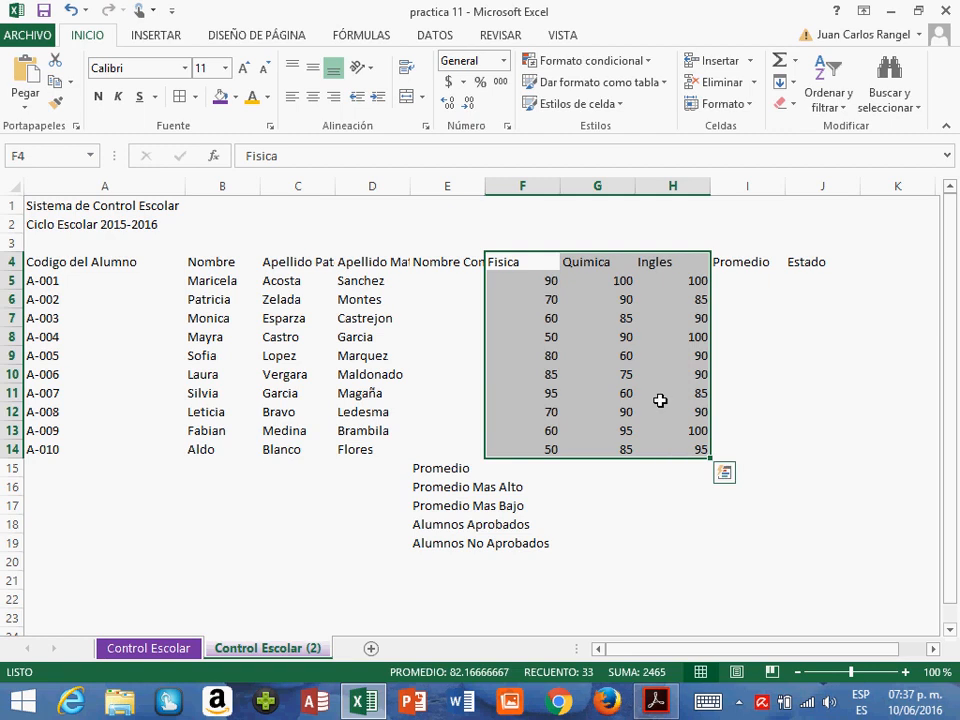
left_click(519, 374)
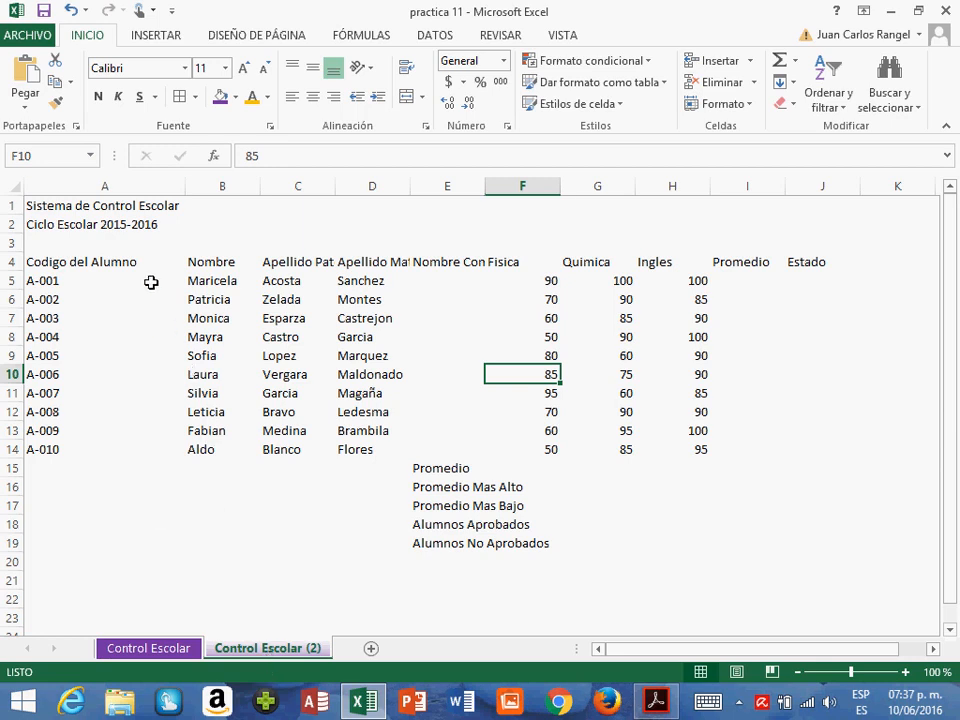
- Show the whole formatted table of the Control Escolar sheet at 70% zoom and inspect its merged title
left_click(170, 652)
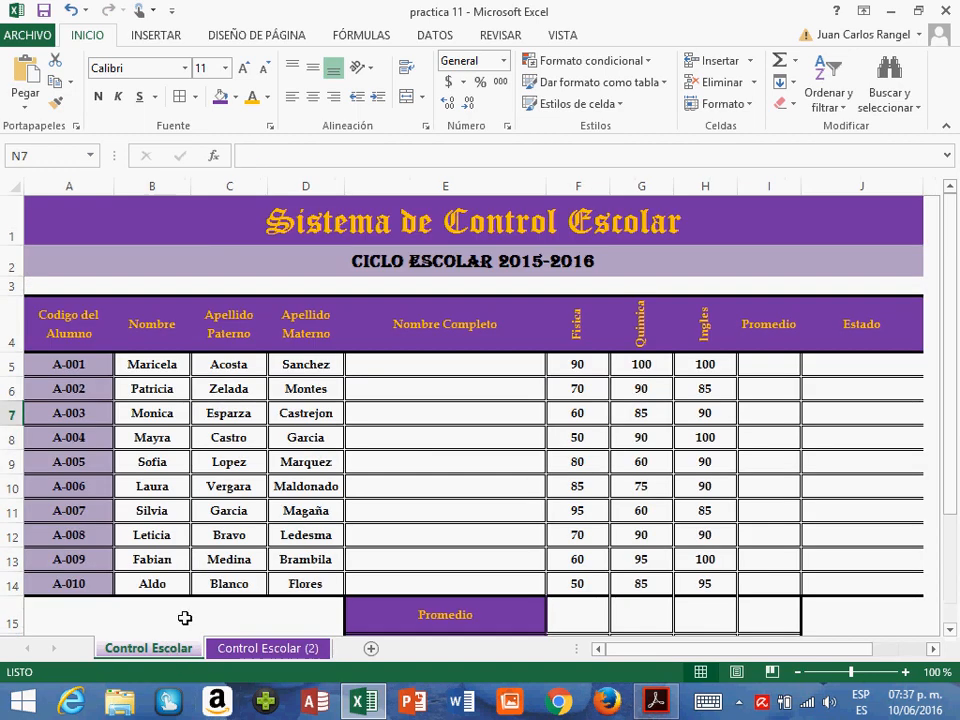
left_click(797, 672)
left_click(797, 672)
left_click(797, 672)
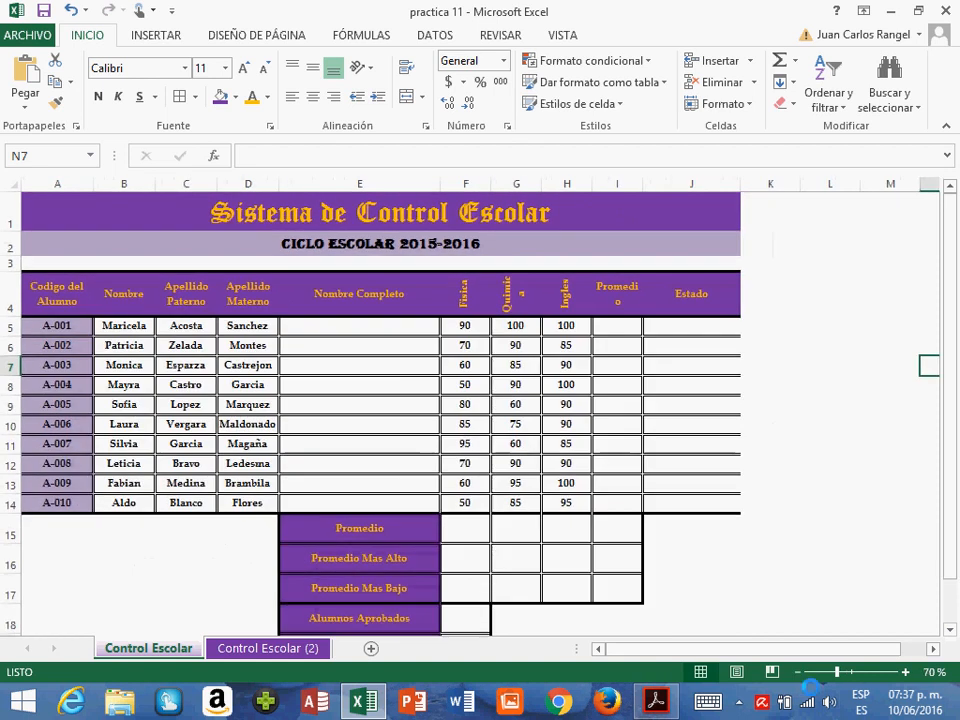
left_click(113, 343)
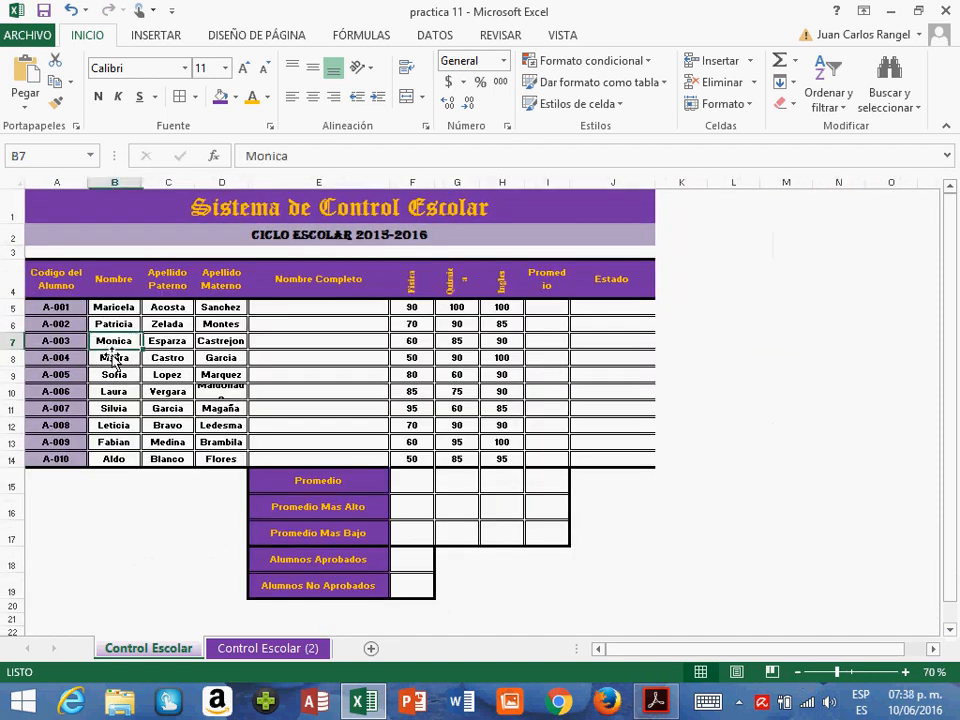
left_click(157, 223)
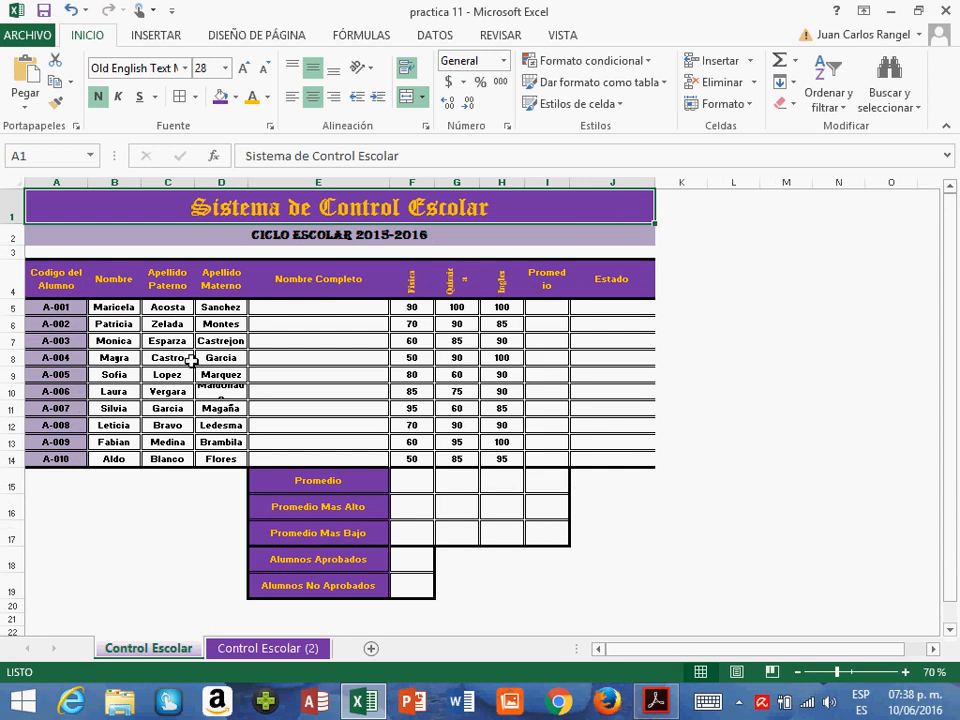
- Walk through the empty Nombre Completo cells from E5 down to E10 and return to E5
left_click(345, 314)
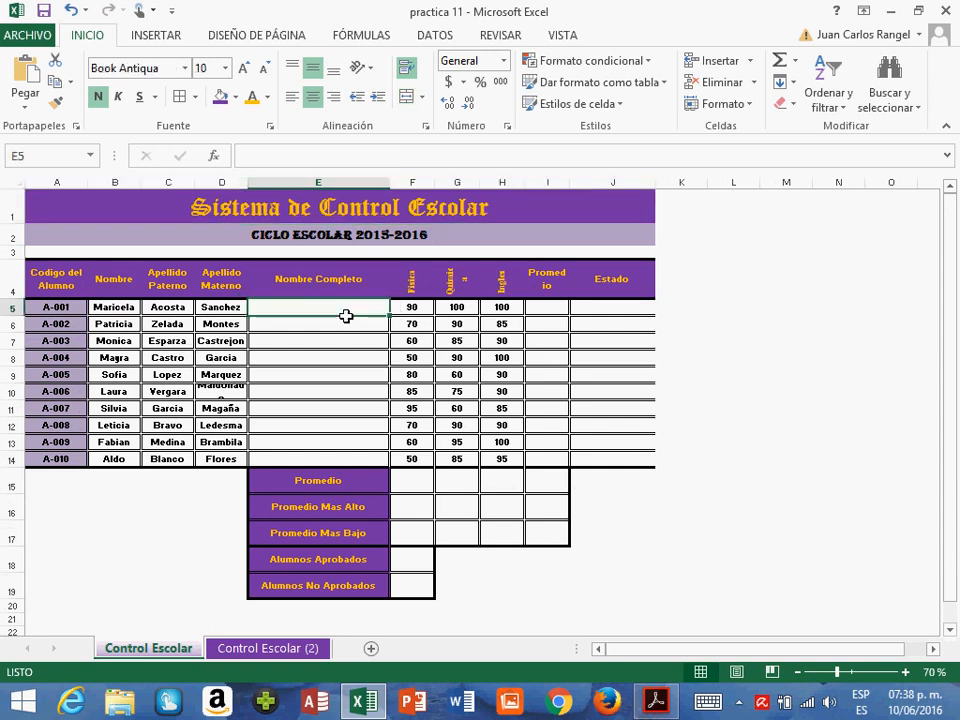
key("Return")
key("Return")
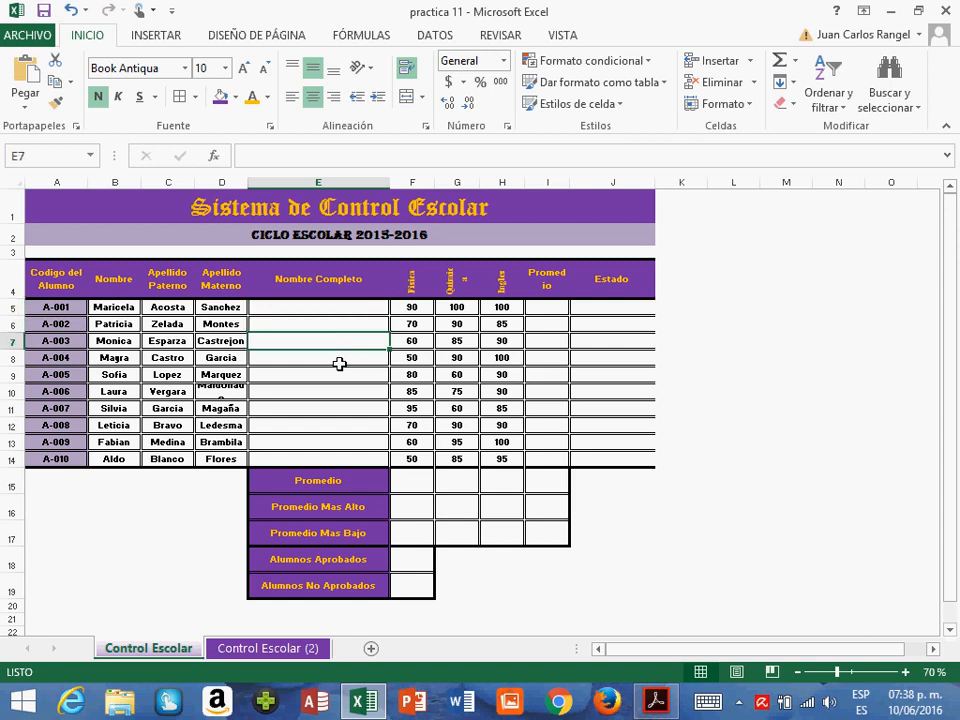
key("Return")
key("Return")
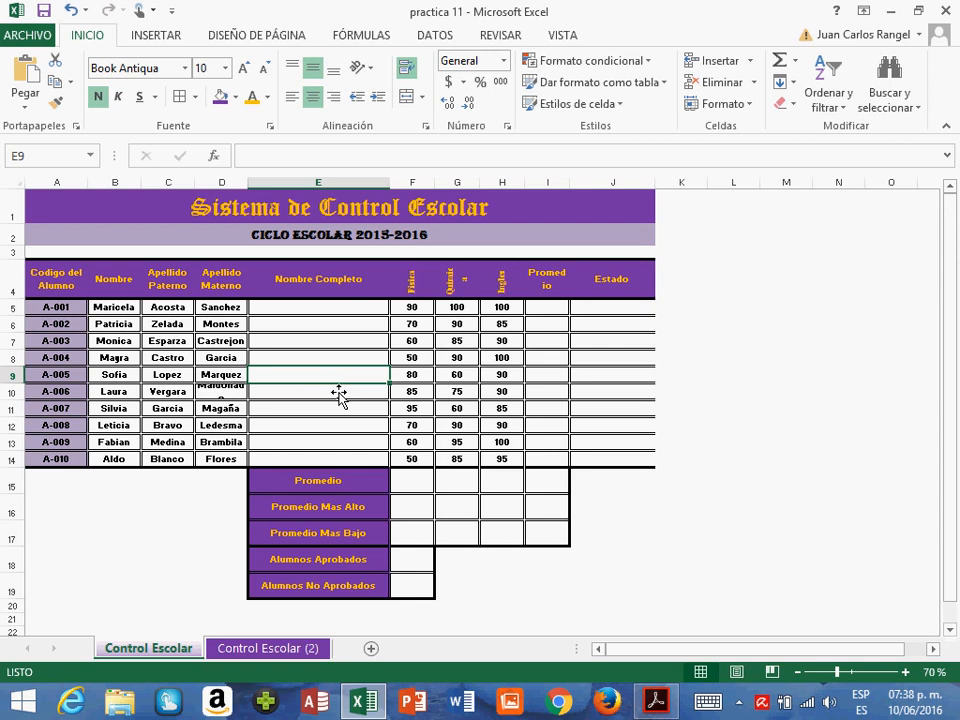
key("Return")
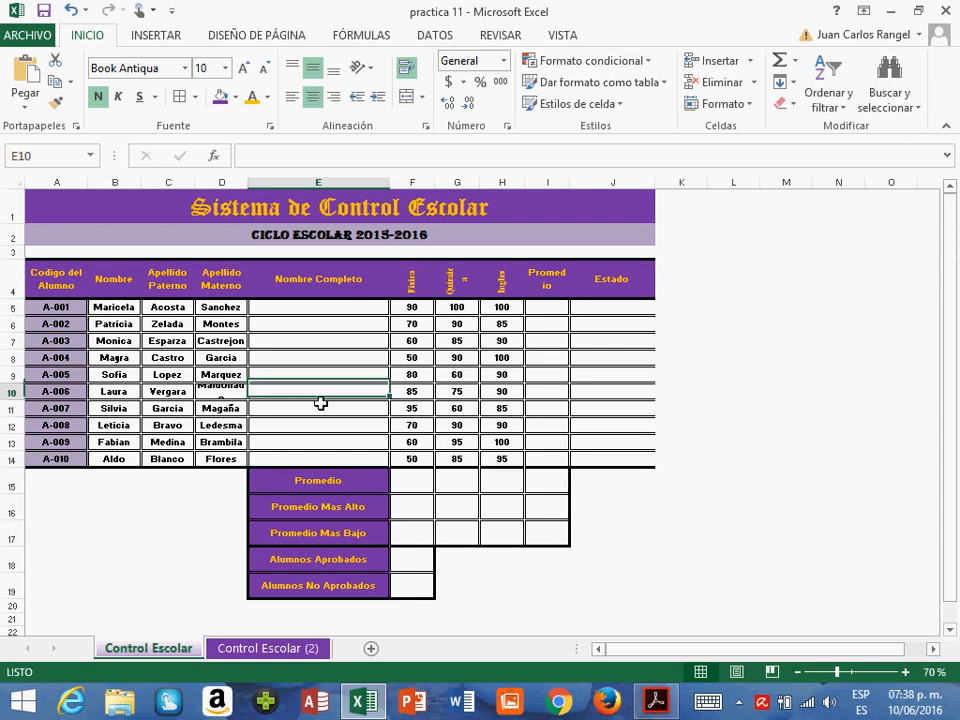
left_click(328, 312)
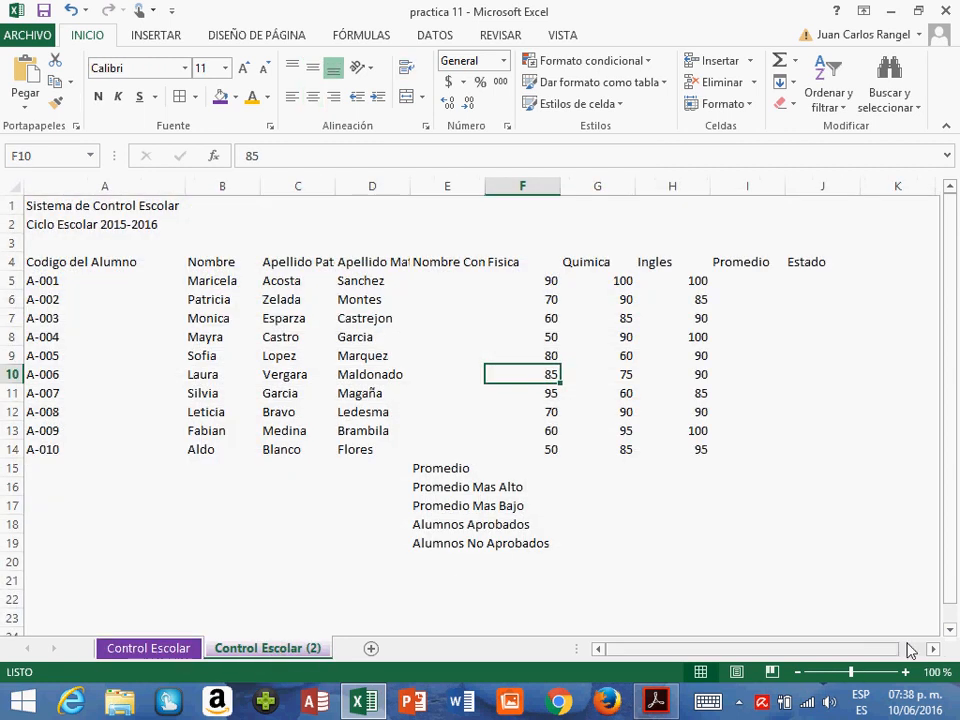
- Set the zoom to 80% on the Control Escolar (2) sheet and to 90% on the Control Escolar sheet
left_click(796, 674)
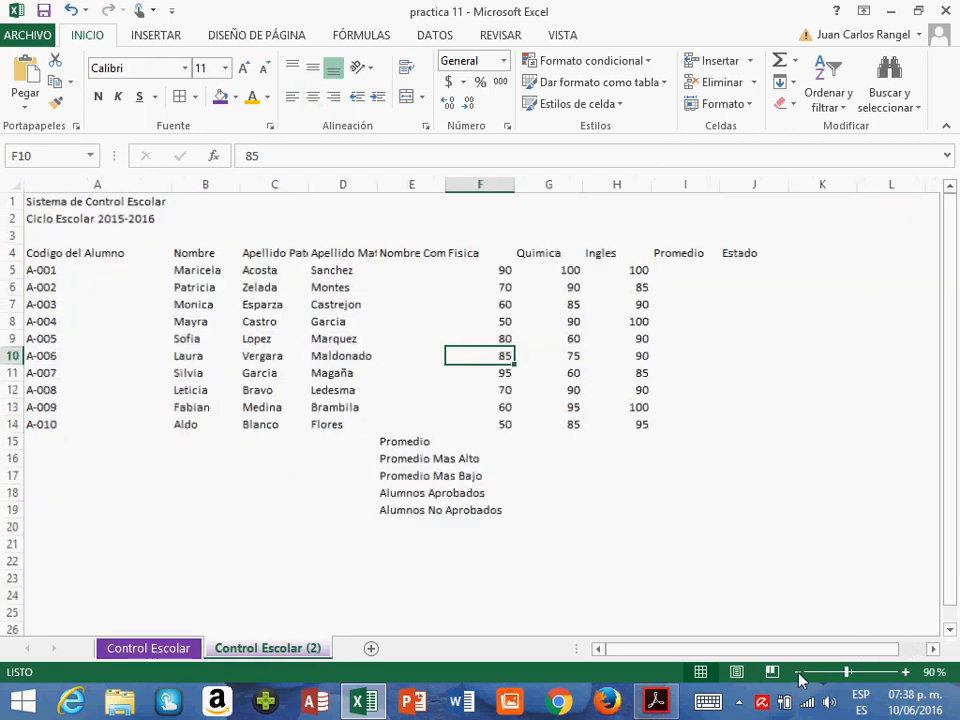
left_click(796, 674)
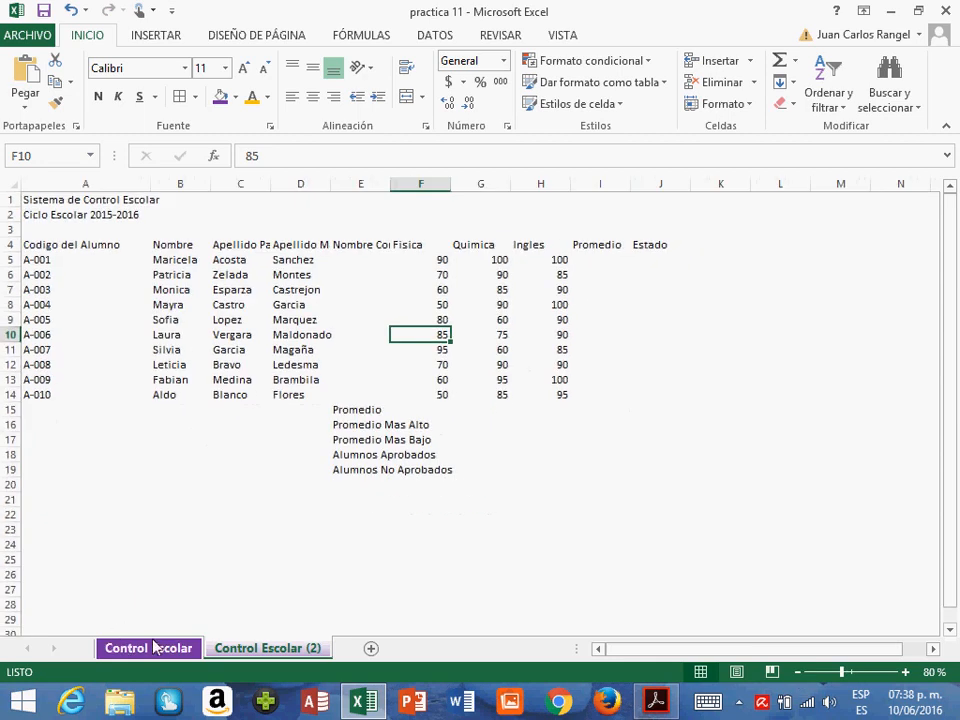
key("ctrl+Page_Down")
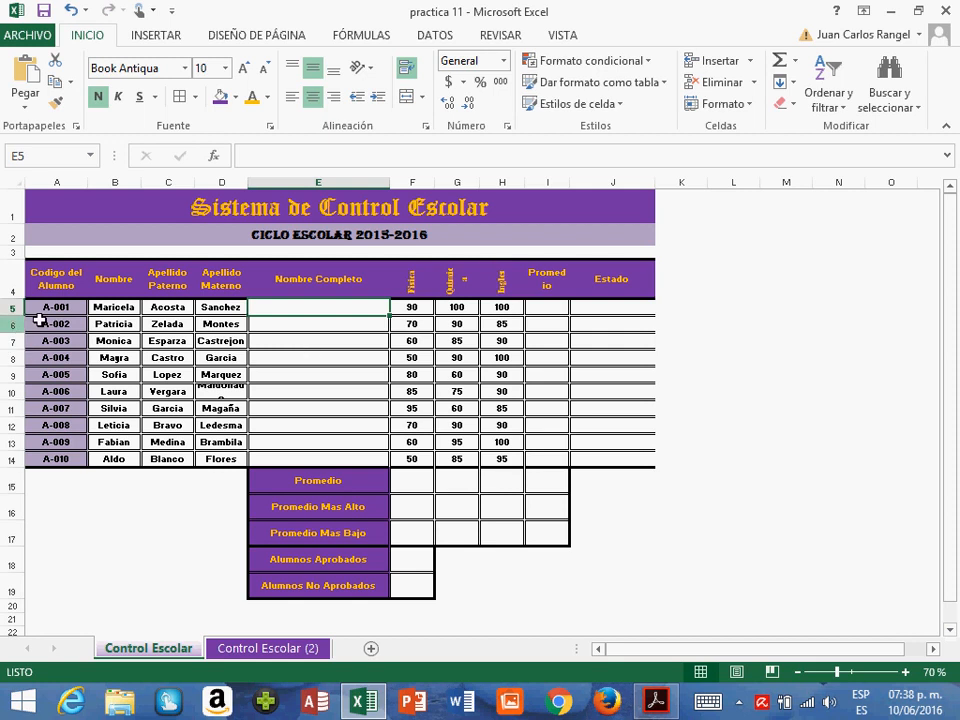
left_click(905, 673)
left_click(905, 673)
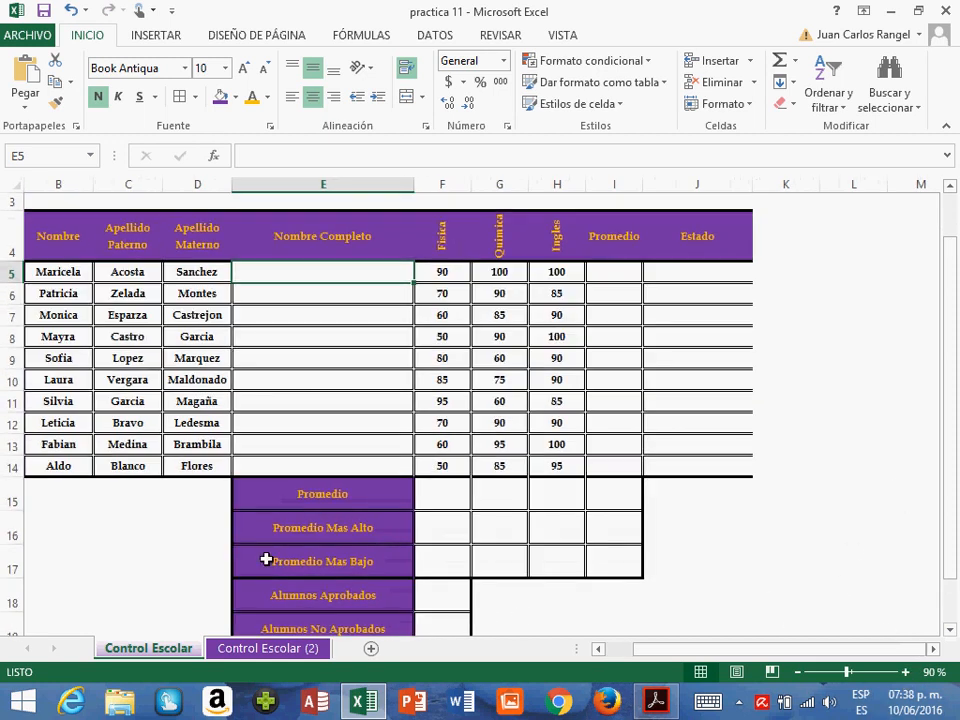
- Delete the unformatted Control Escolar (2) sheet from the workbook
left_click(278, 649)
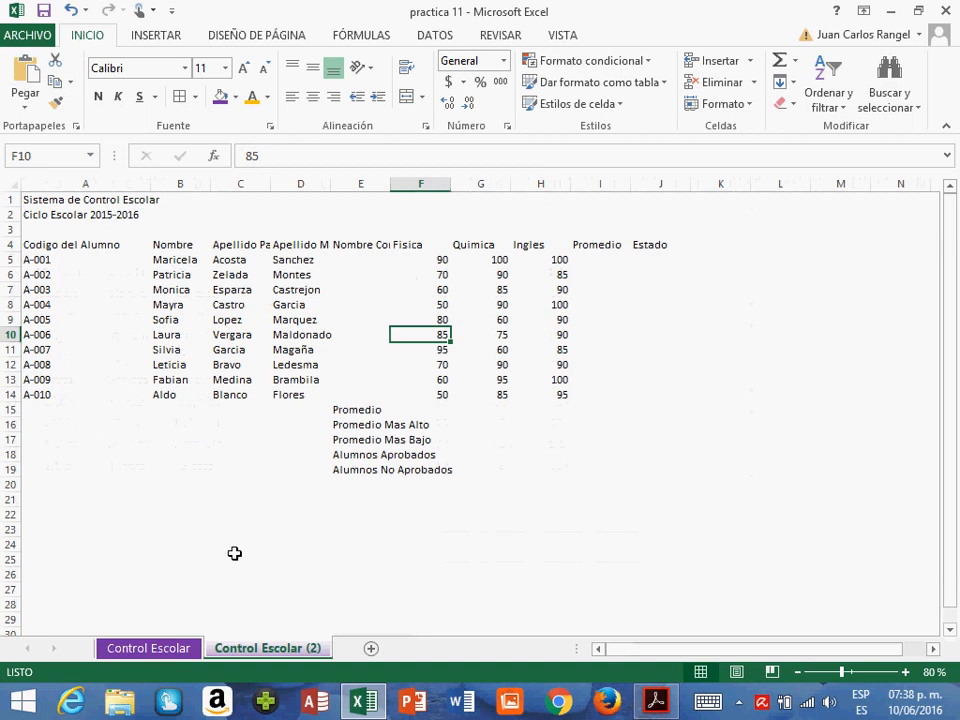
left_click(160, 648)
left_click(214, 652)
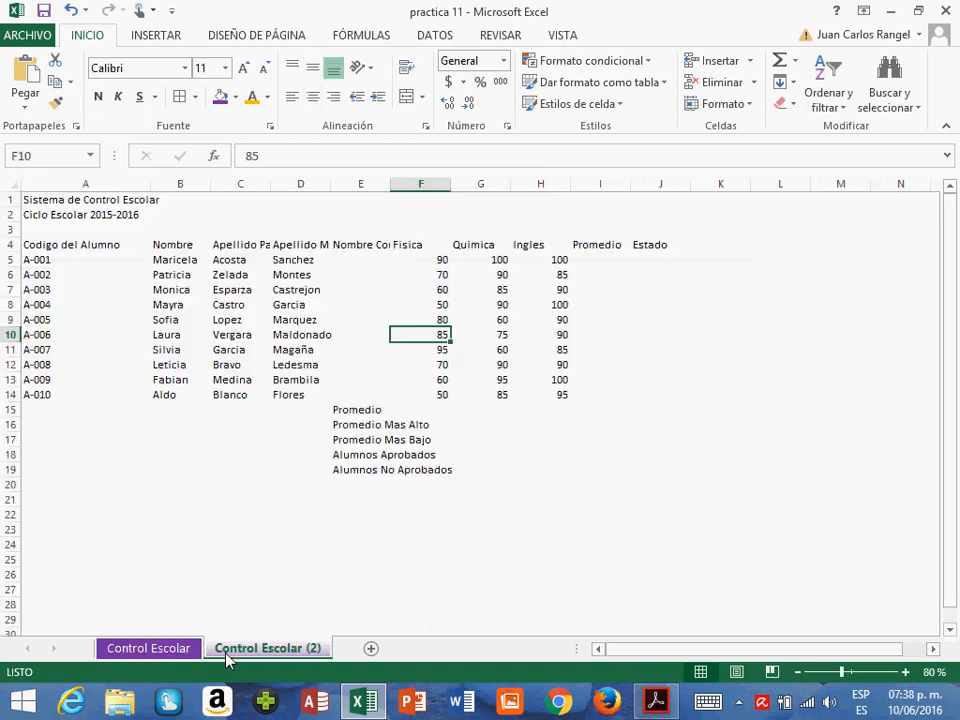
right_click(227, 650)
left_click(304, 457)
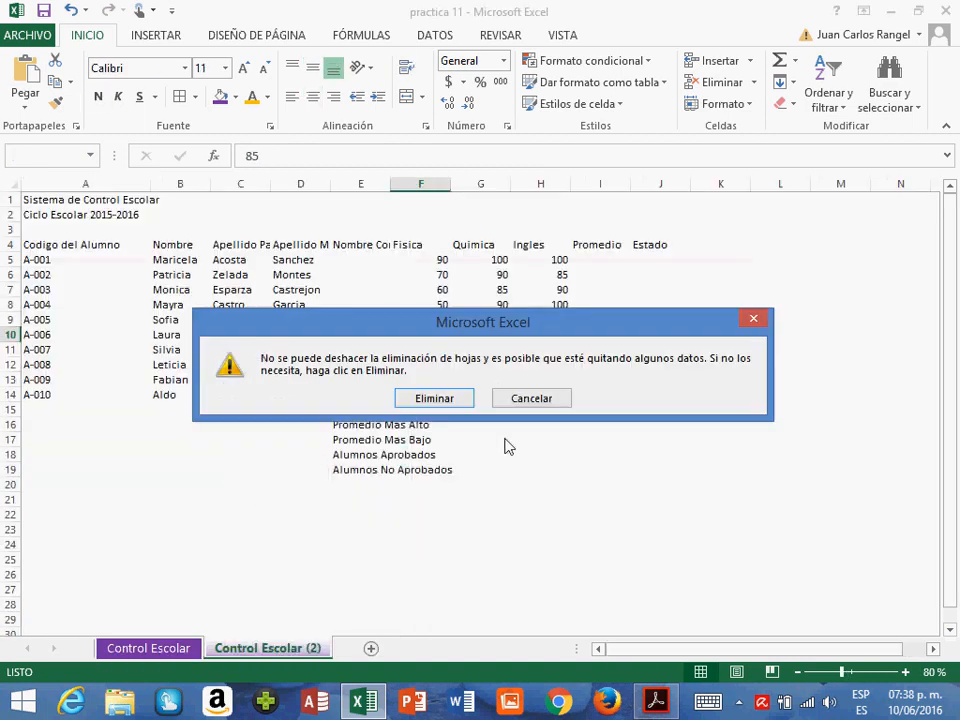
left_click(435, 398)
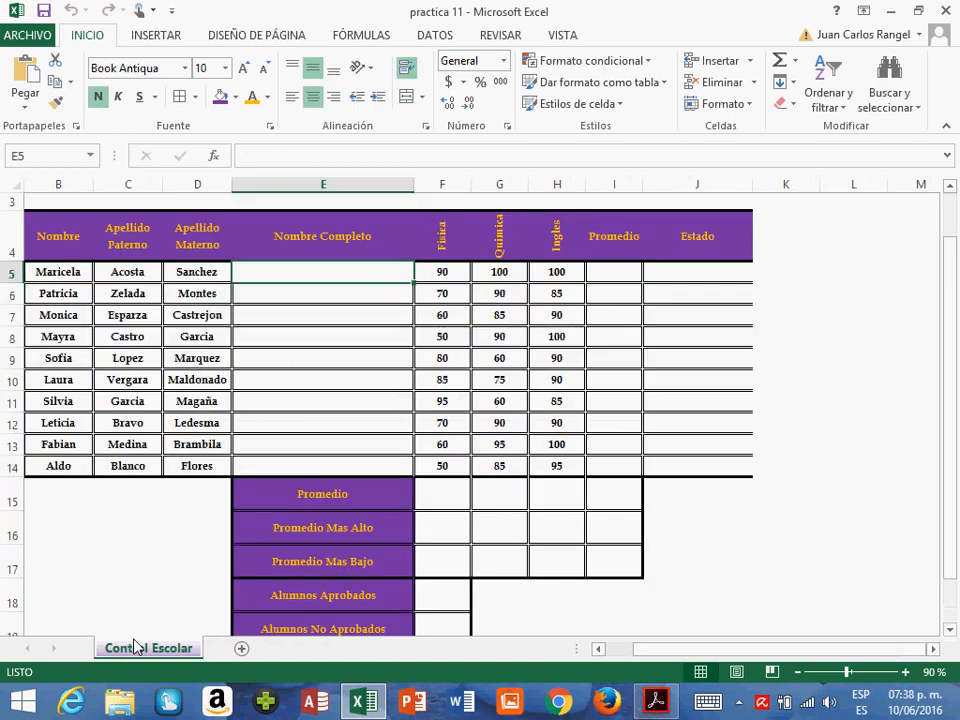
- Review the first student's name and surname cells B5 to D5 and finish with the Nombre Completo cell E5 selected
left_click(302, 291)
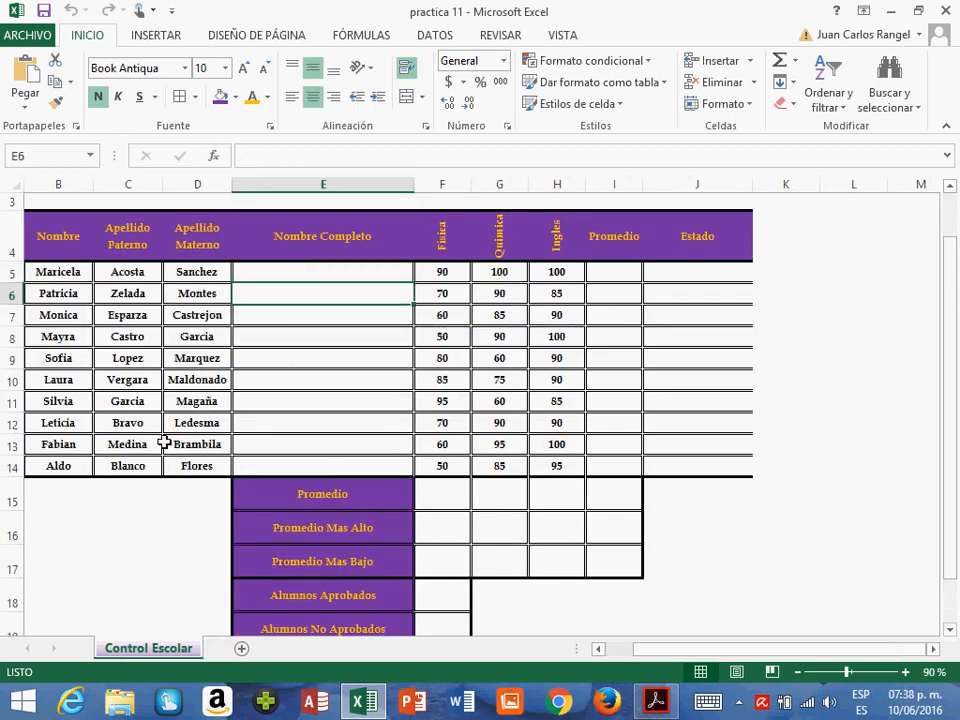
scroll(200, 420, "up", 1)
left_click(140, 347)
key("Left")
key("Left")
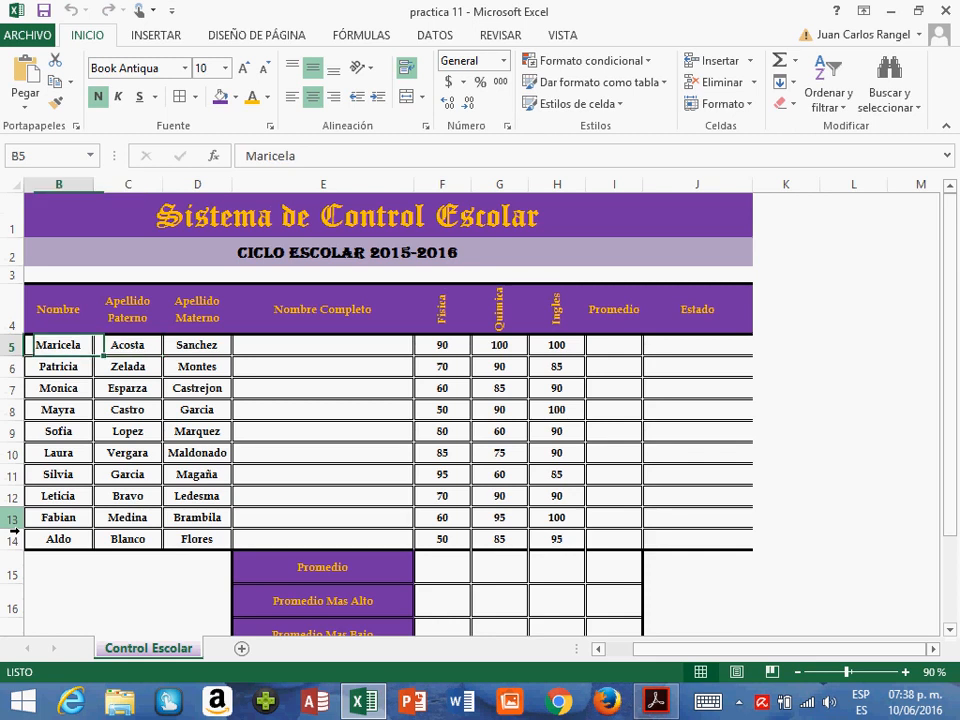
key("Right")
key("Left")
key("Right")
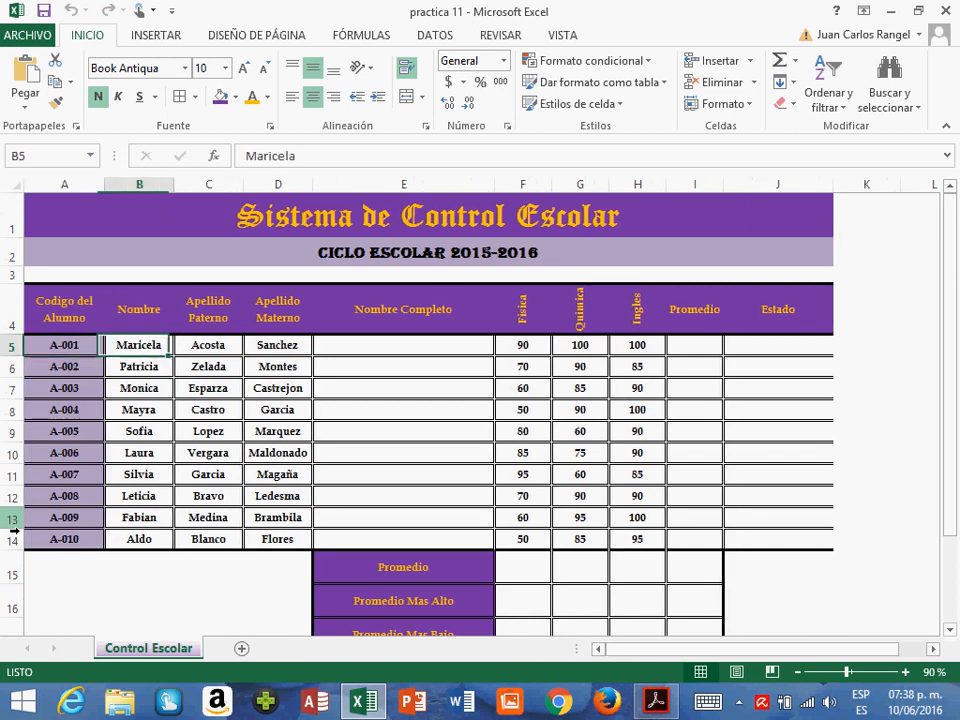
key("Right")
key("Left")
key("Right")
key("Right")
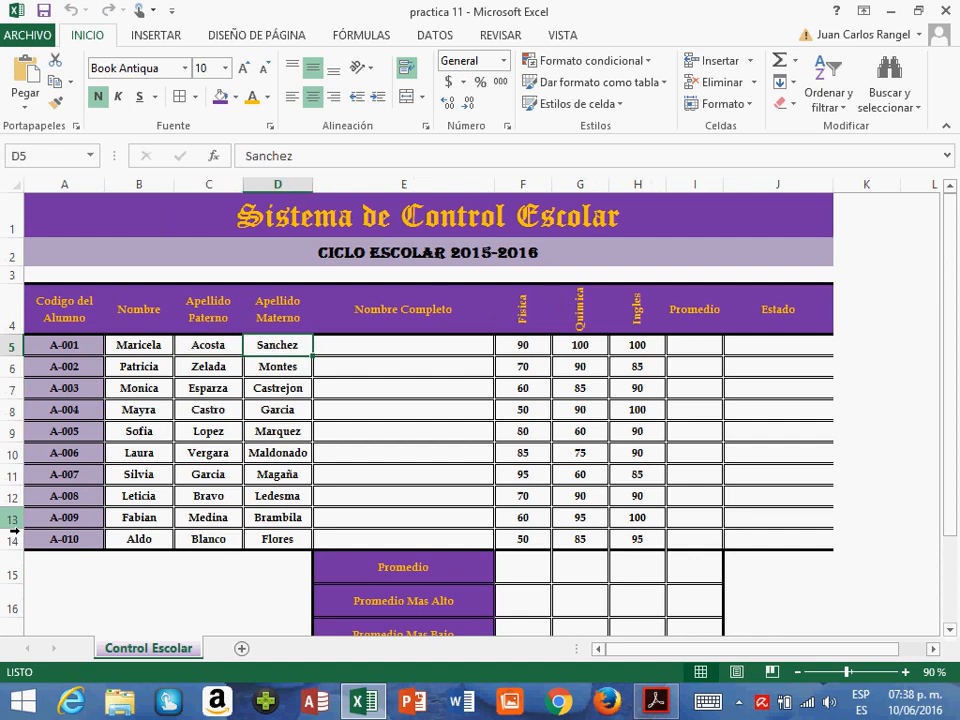
key("Right")
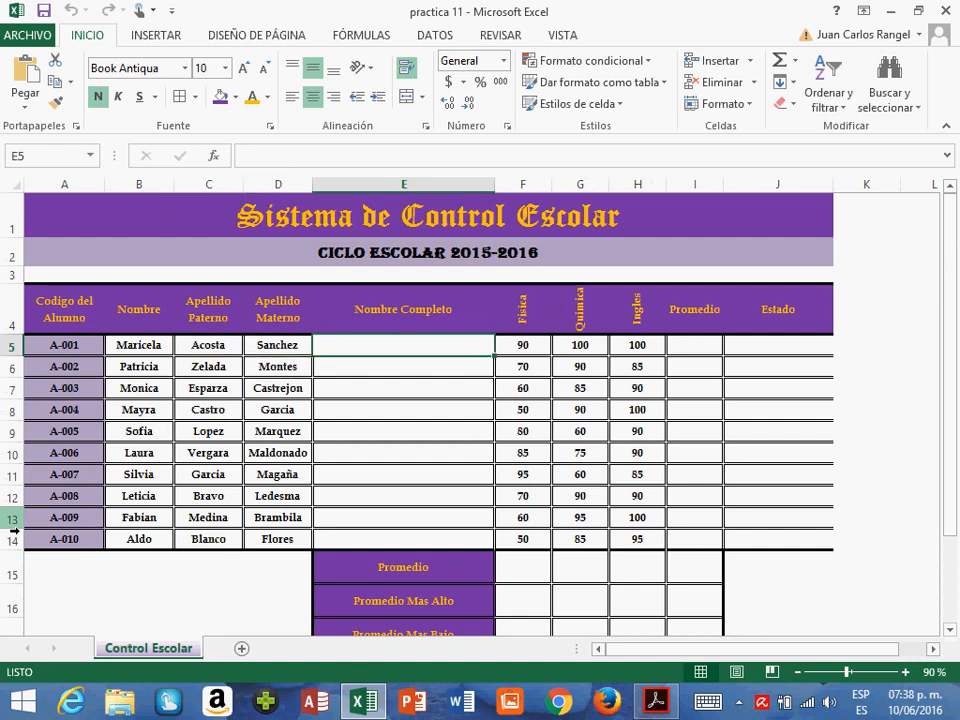
key("Left")
key("Right")
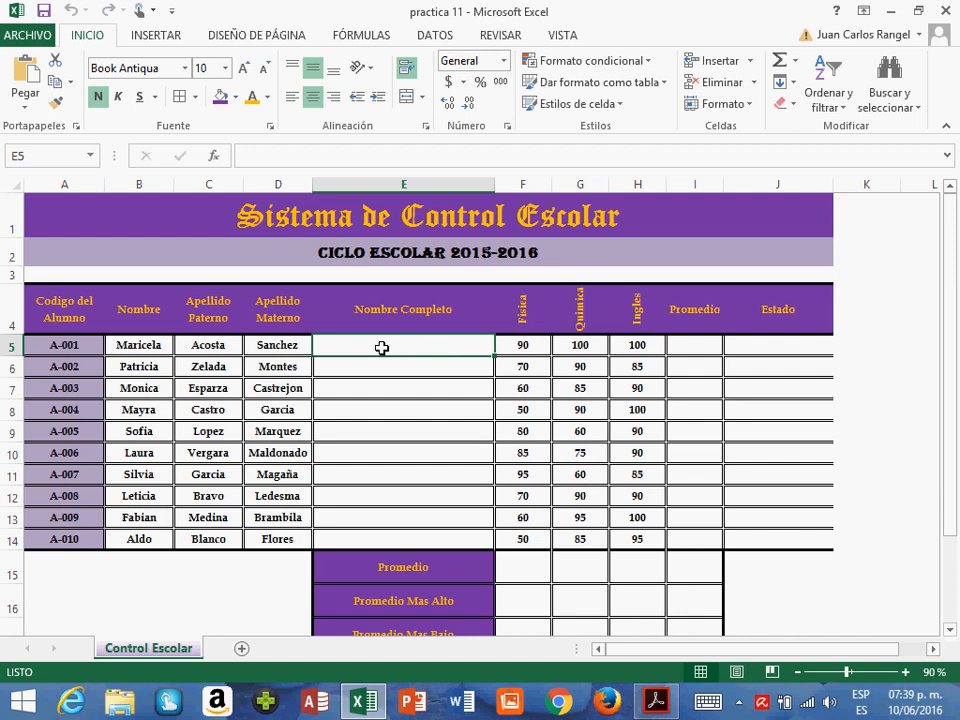
left_click(208, 345)
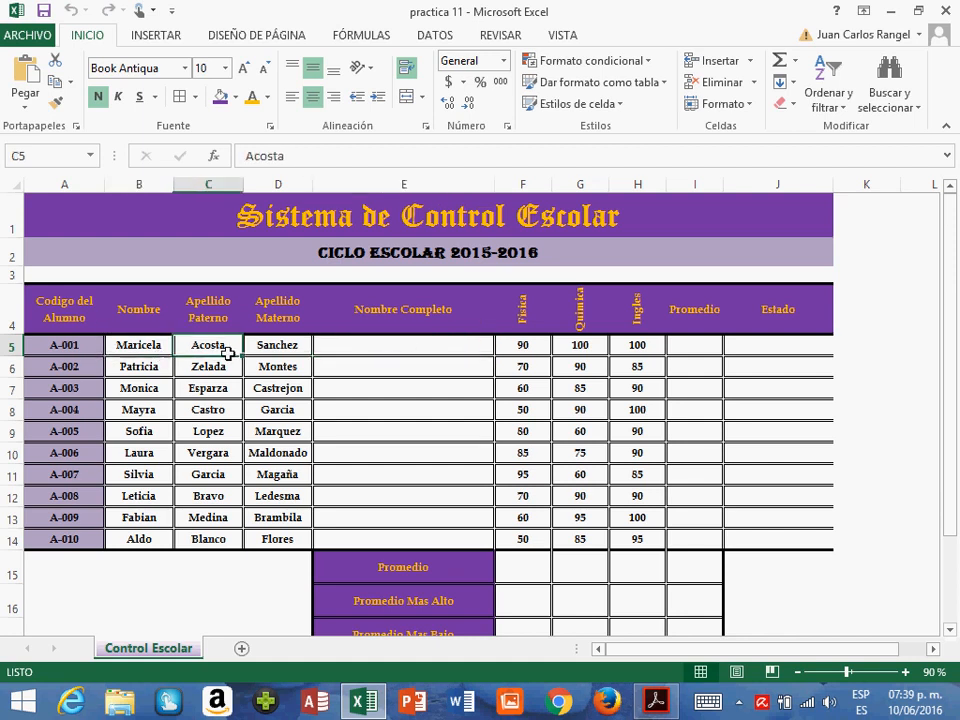
left_click(135, 348)
left_click(222, 348)
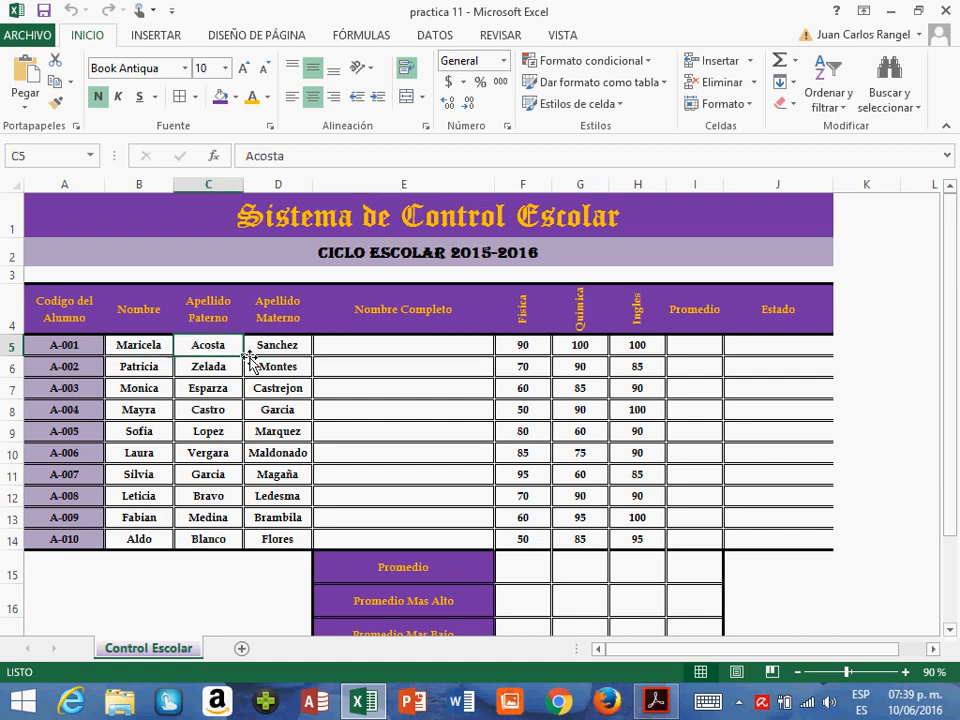
left_click(300, 351)
- Insert the CONCATENAR text function in Nombre Completo cell E5, joining B5, C5 and D5
left_click(394, 352)
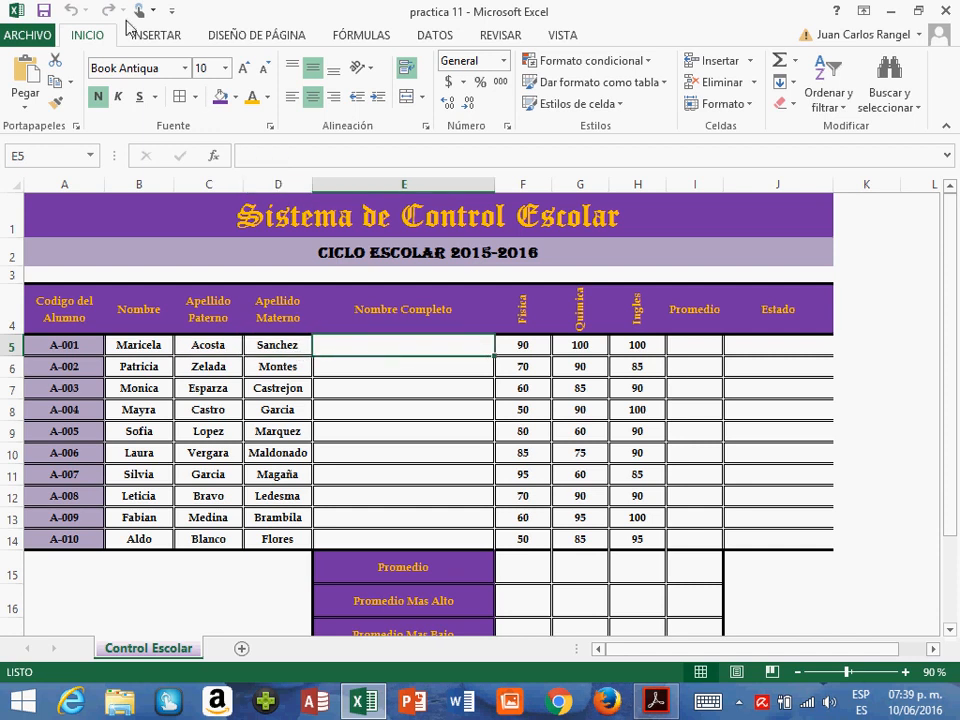
left_click(377, 36)
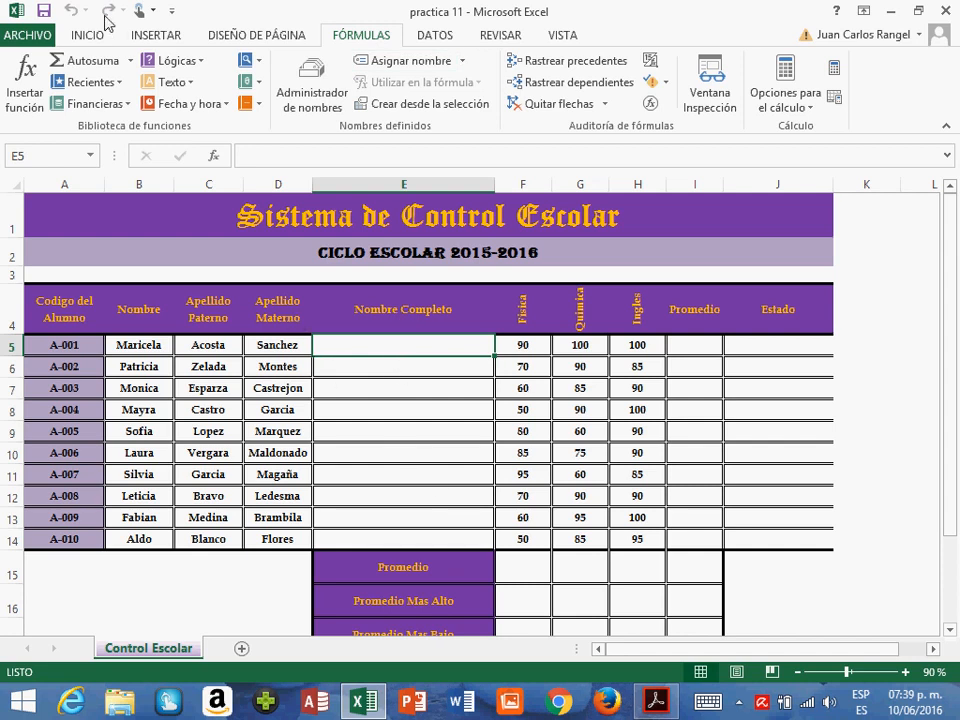
left_click(170, 82)
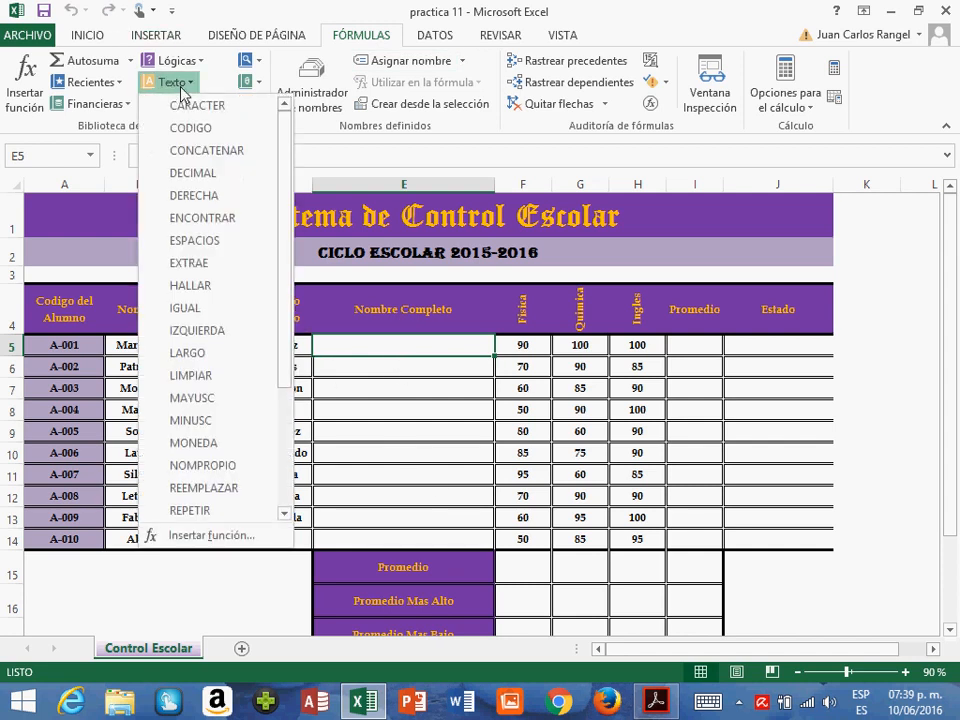
left_click(204, 152)
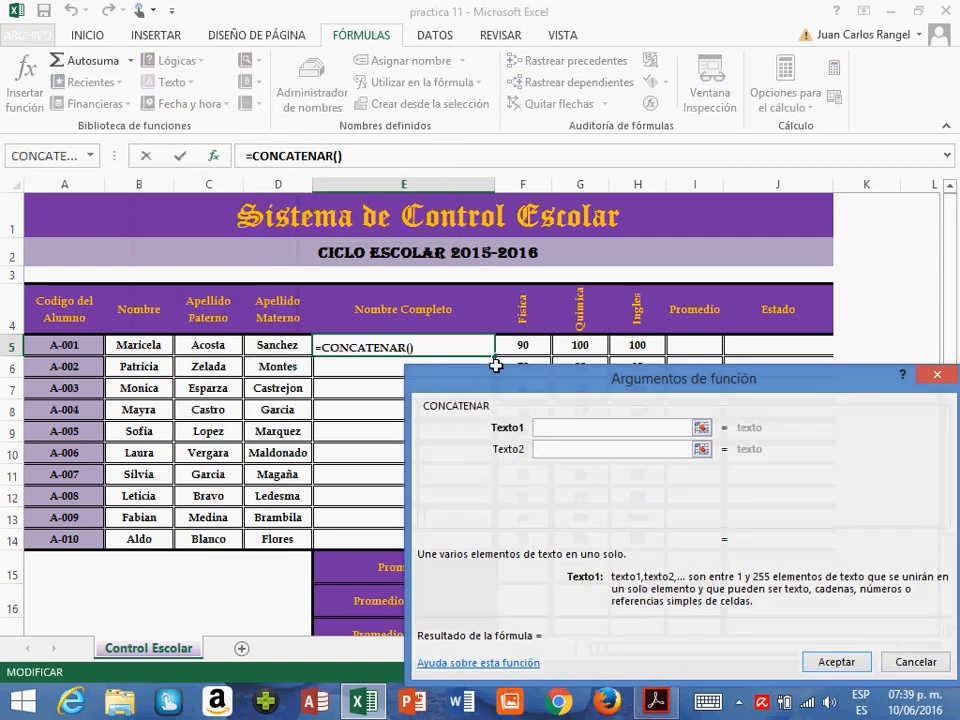
left_click_drag(504, 393, 265, 34)
left_click(142, 347)
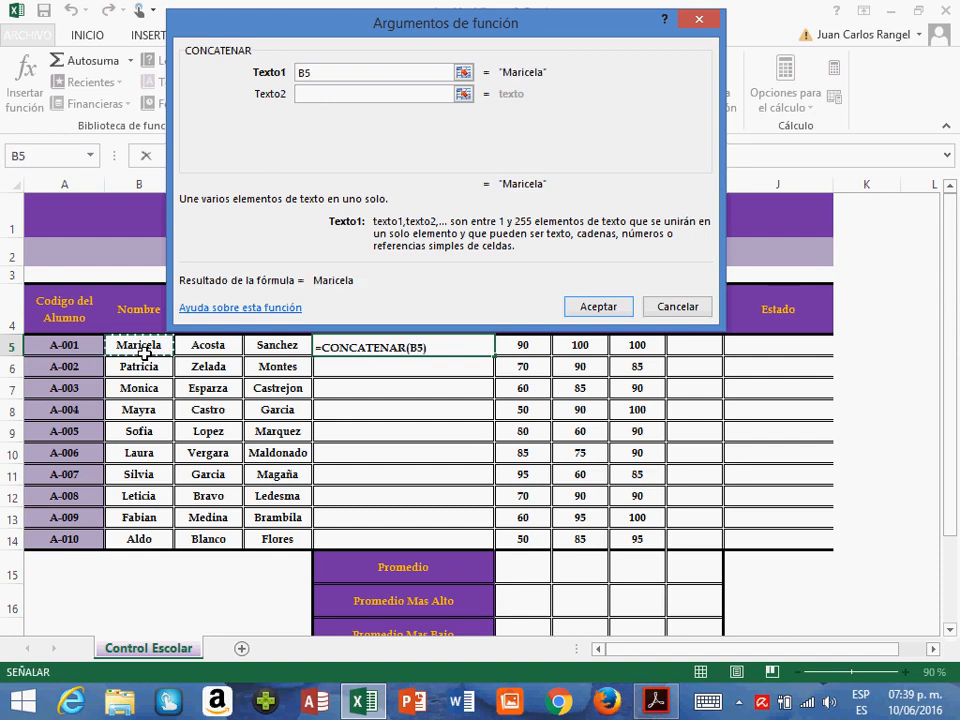
left_click(313, 94)
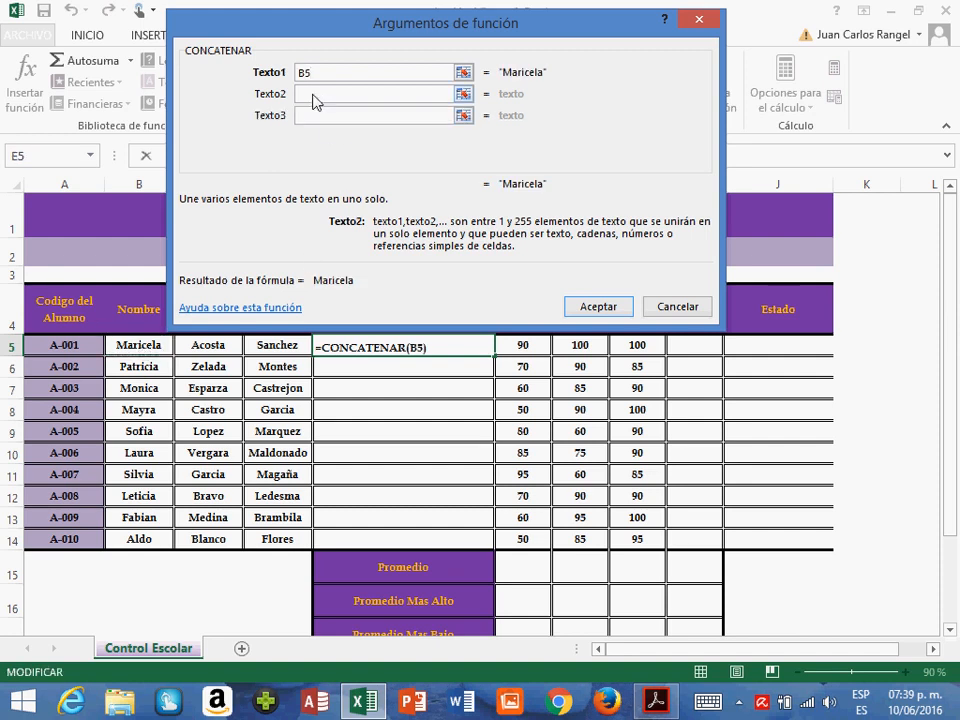
left_click(219, 347)
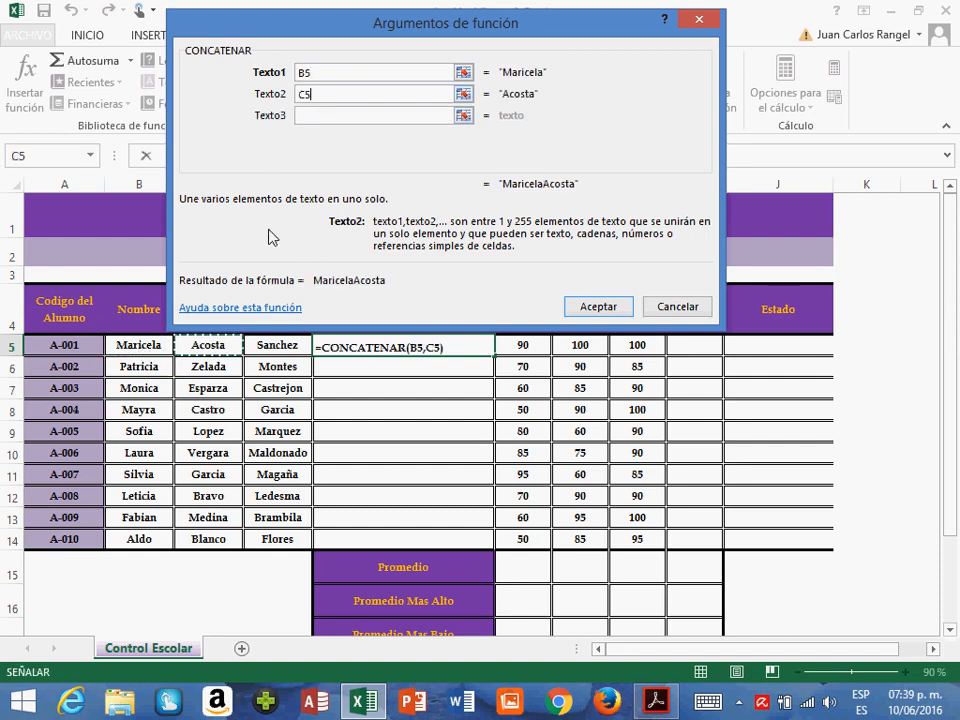
left_click(317, 116)
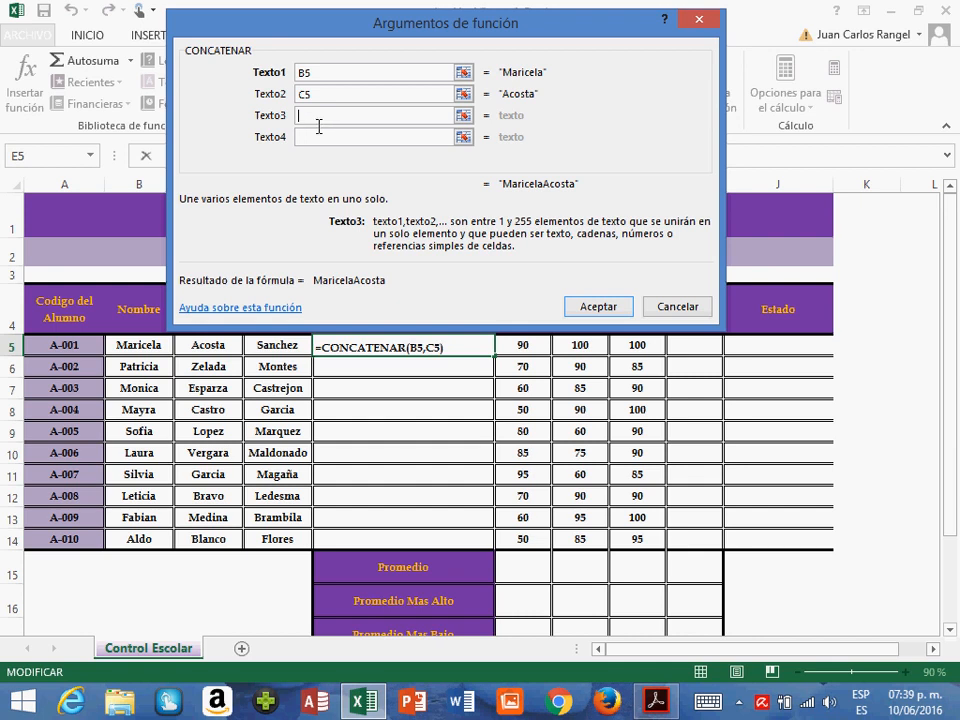
left_click(272, 349)
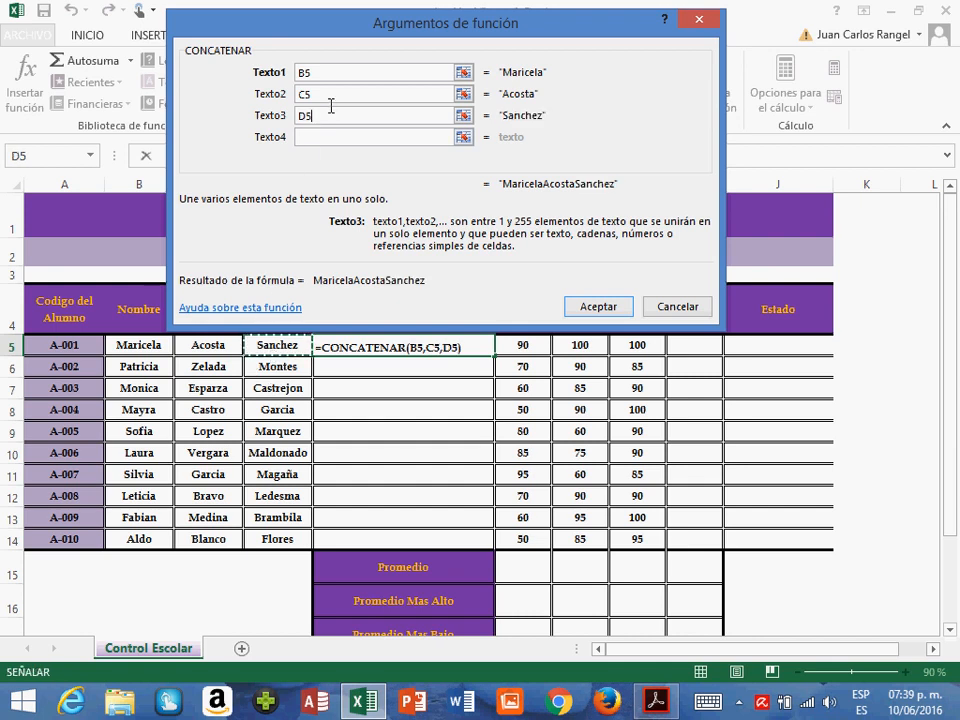
left_click(585, 316)
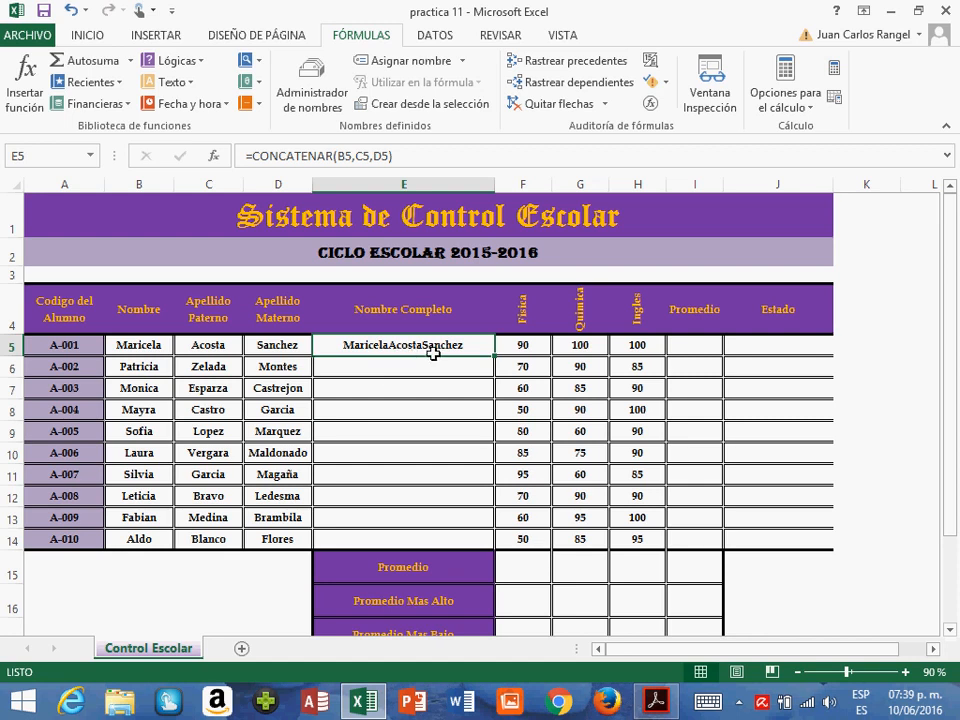
- Edit the E5 formula to add a " " argument between B5 and C5
left_click(365, 160)
key("Right")
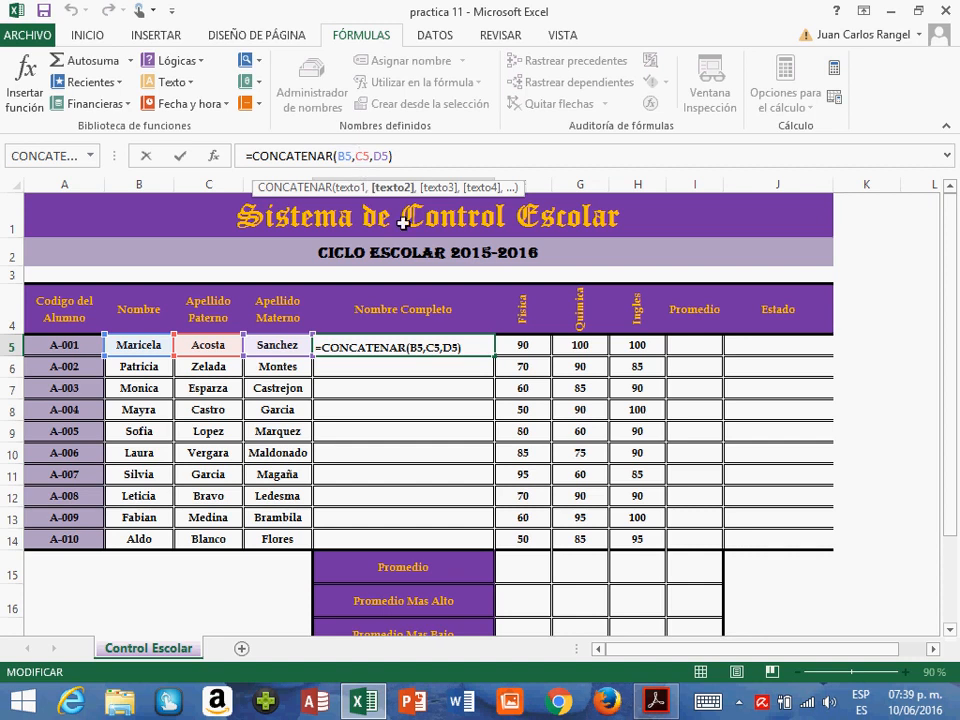
type("\" ")
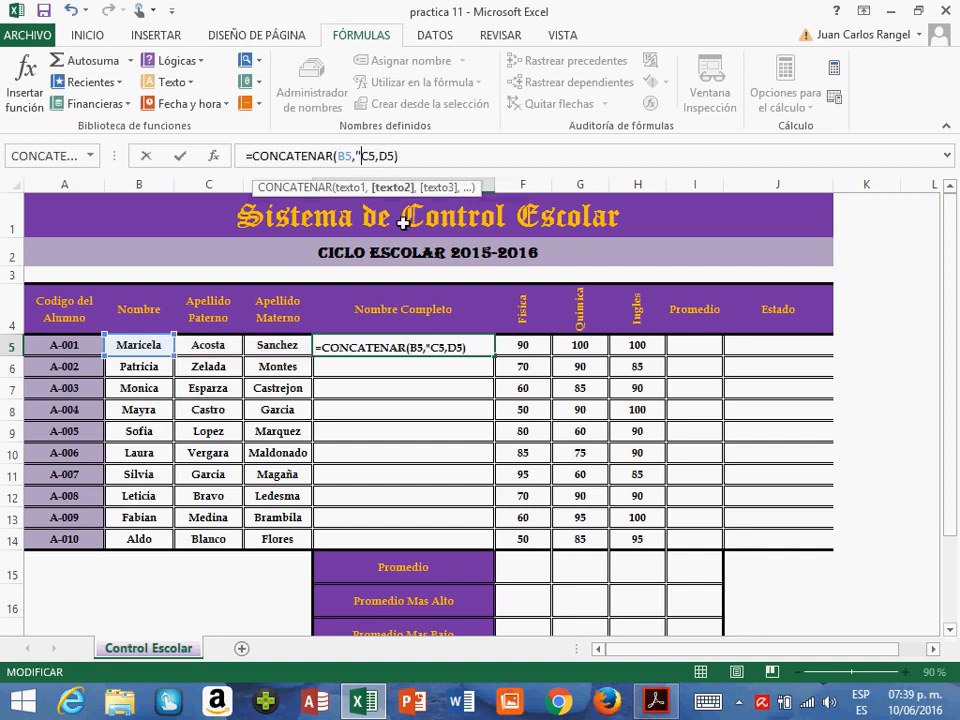
type("\"")
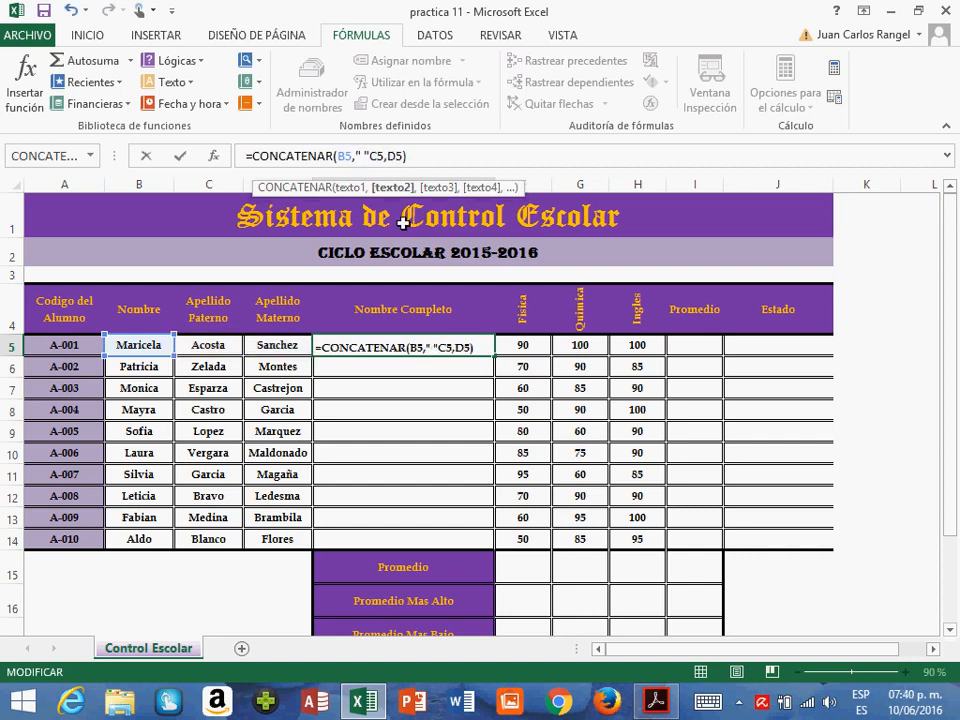
type(",")
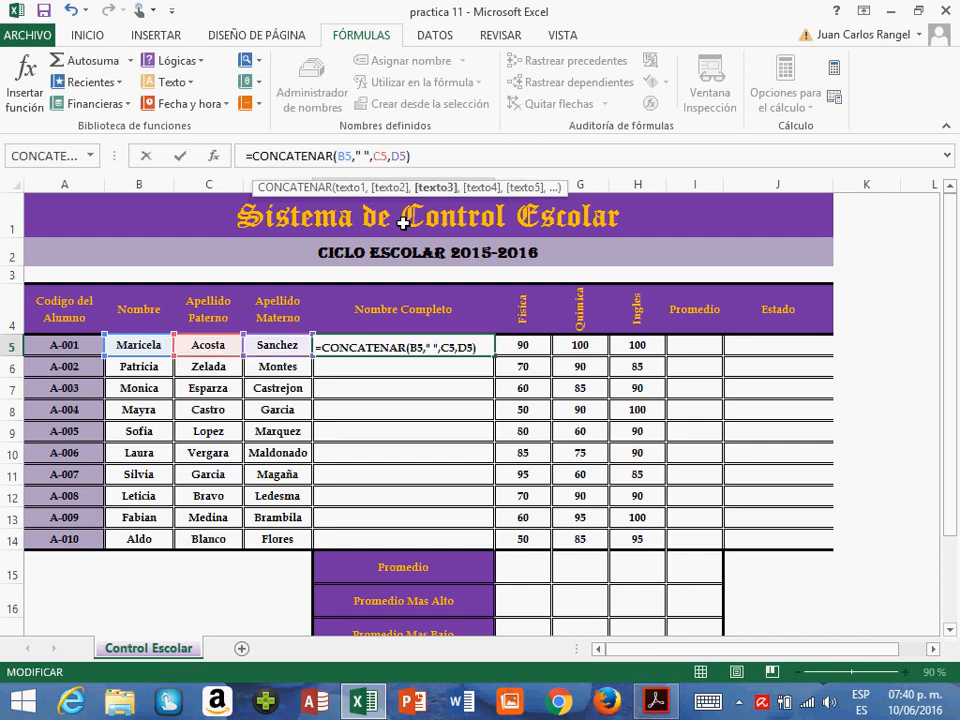
- Add a second " " argument between C5 and D5 and commit the formula =CONCATENAR(B5," ",C5," ",D5)
key("Right")
key("Right")
key("Right")
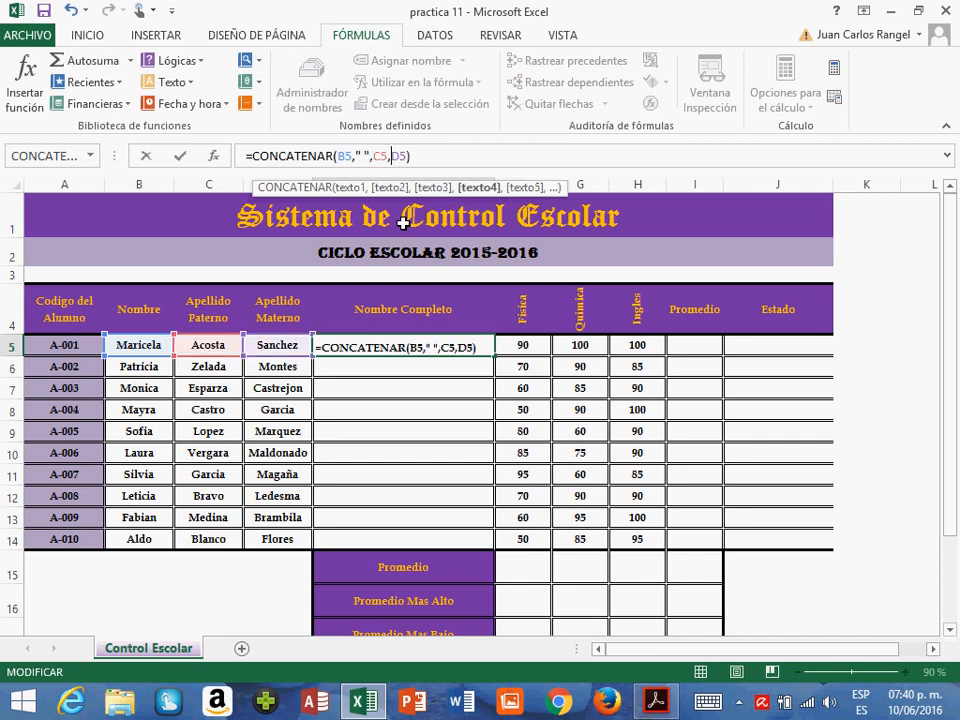
type("\"")
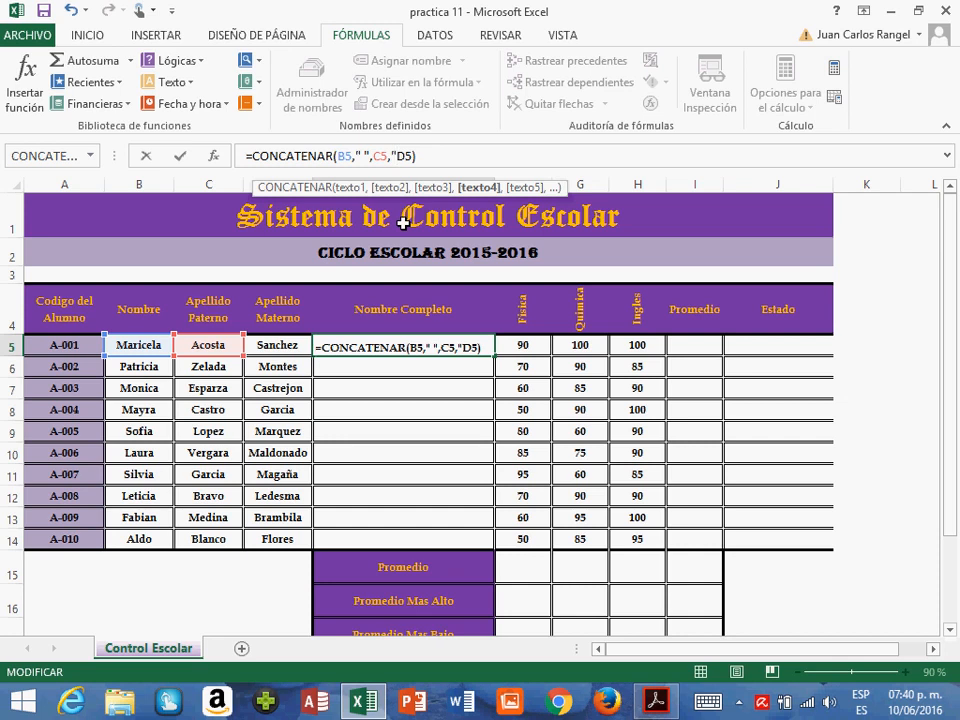
type(" \",")
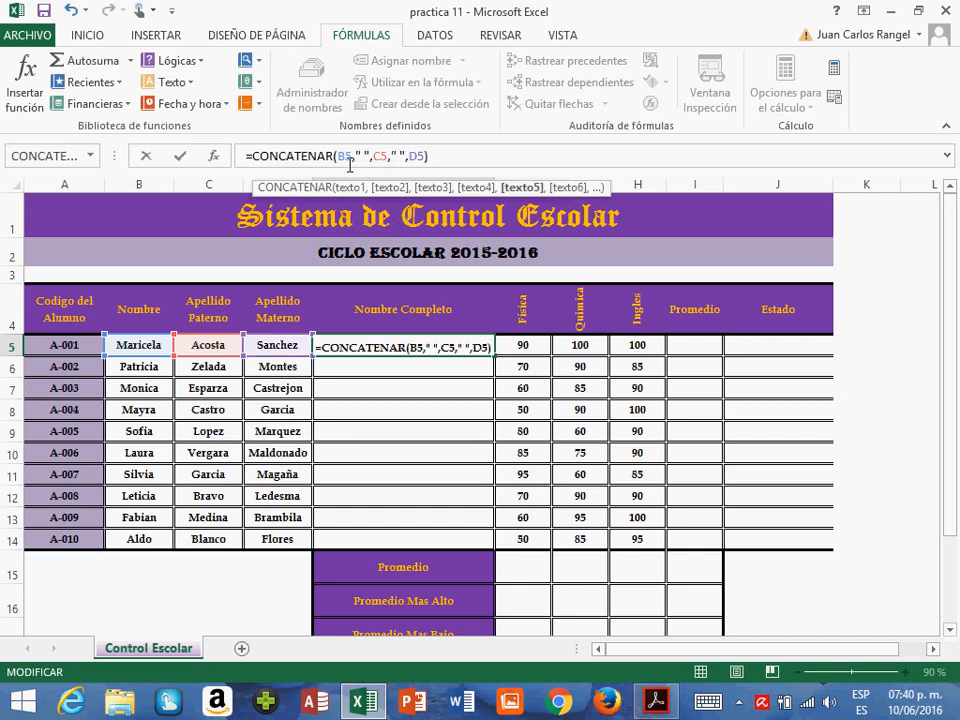
left_click_drag(352, 156, 405, 162)
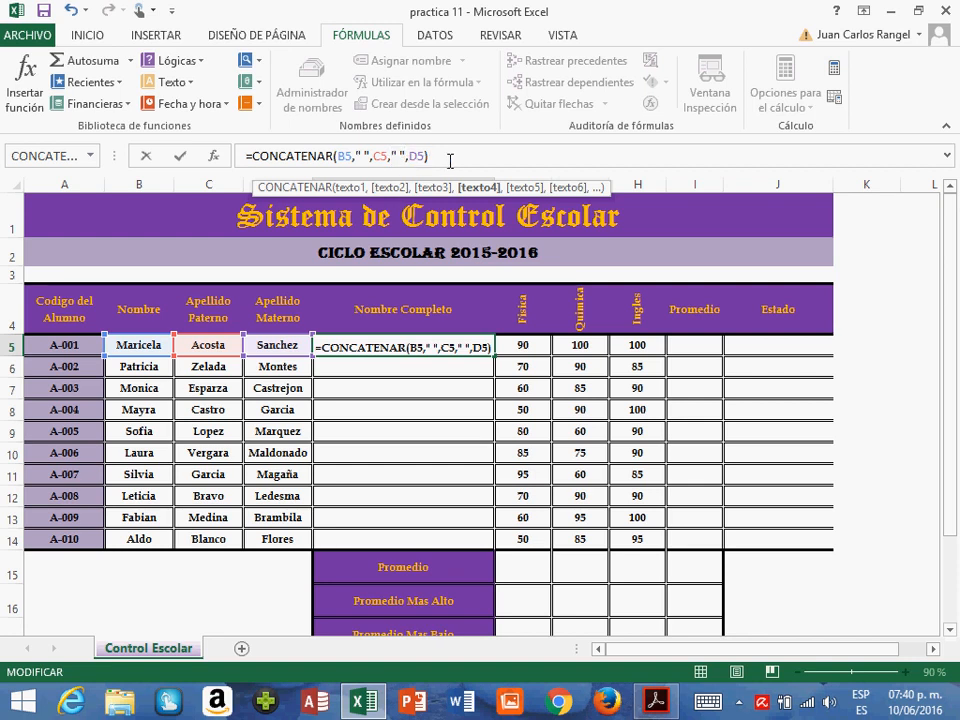
key("Return")
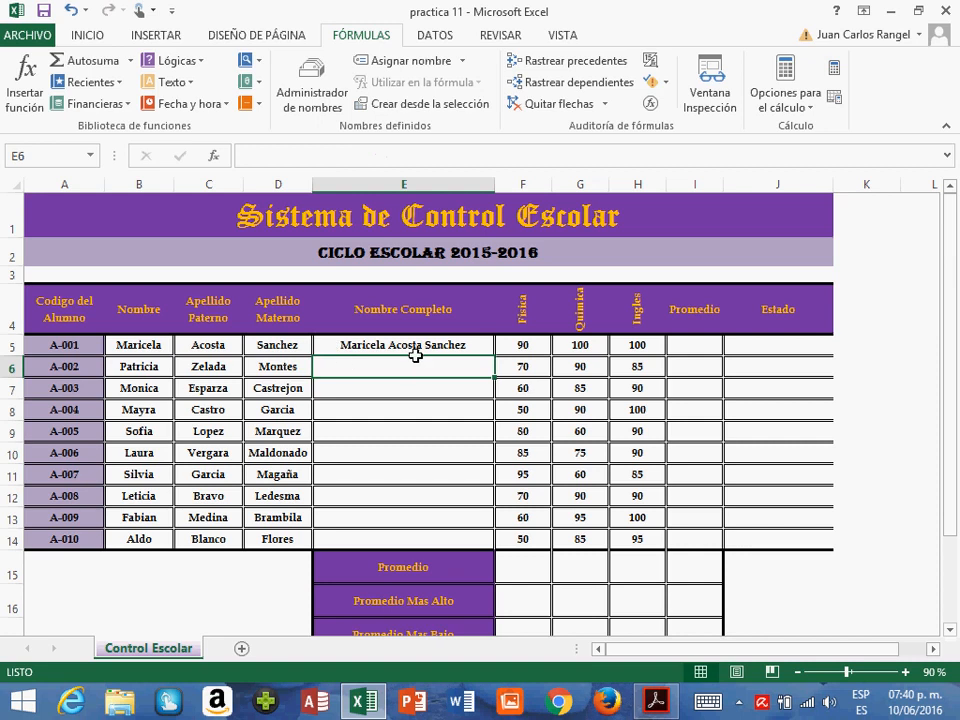
- Copy the E5 formula to the remaining Nombre Completo cells E6:E14, pasting formulas only
left_click(415, 352)
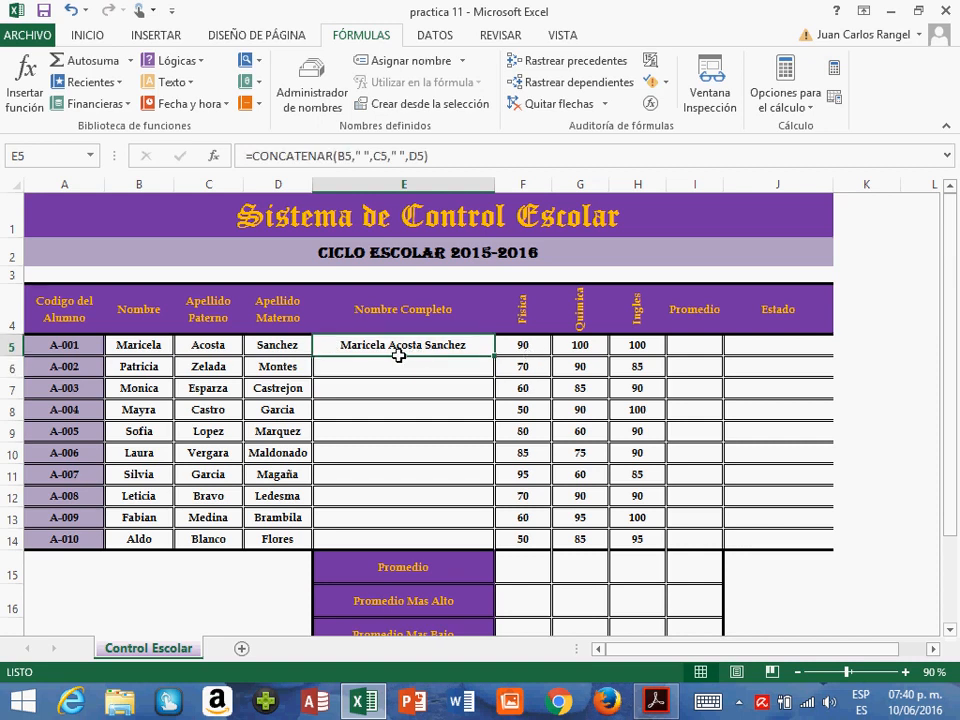
key("ctrl+c")
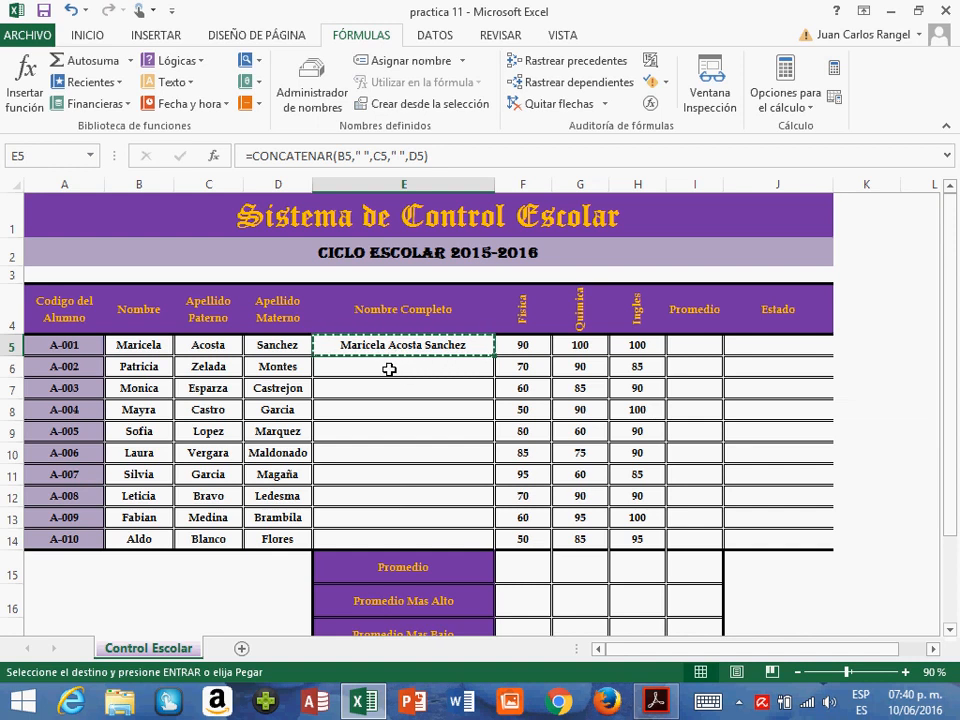
left_click(389, 370)
left_click_drag(394, 413, 398, 534)
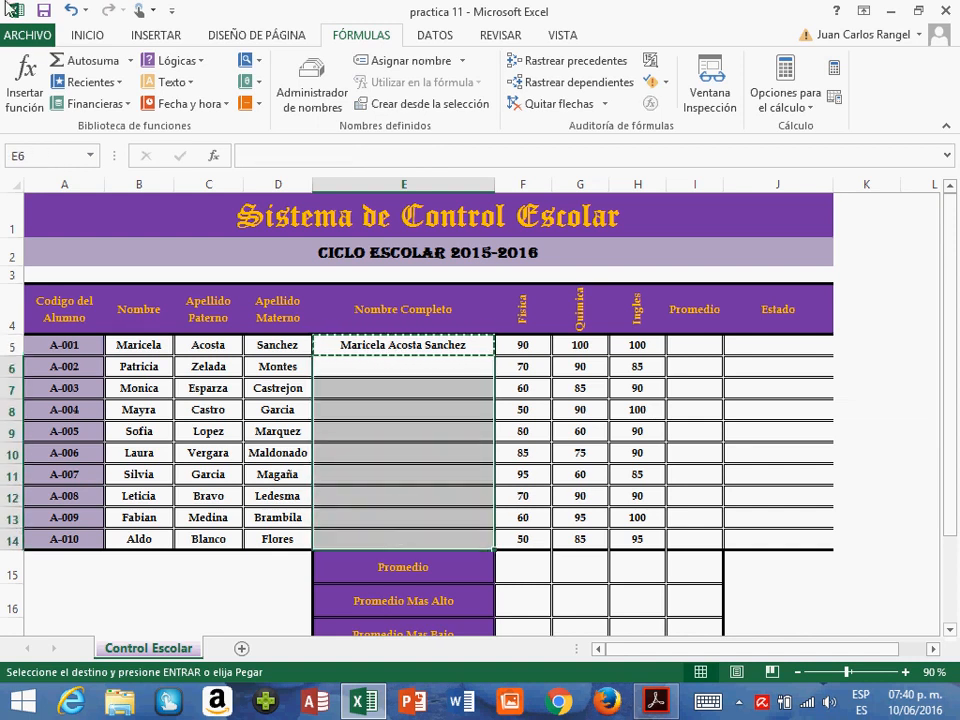
left_click(80, 37)
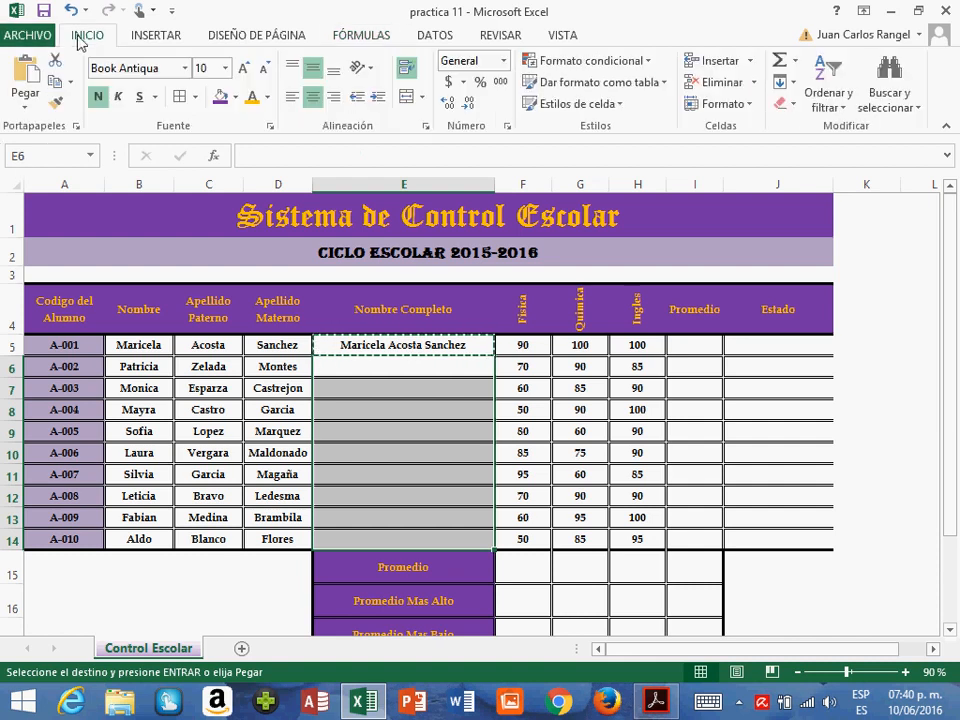
left_click(22, 110)
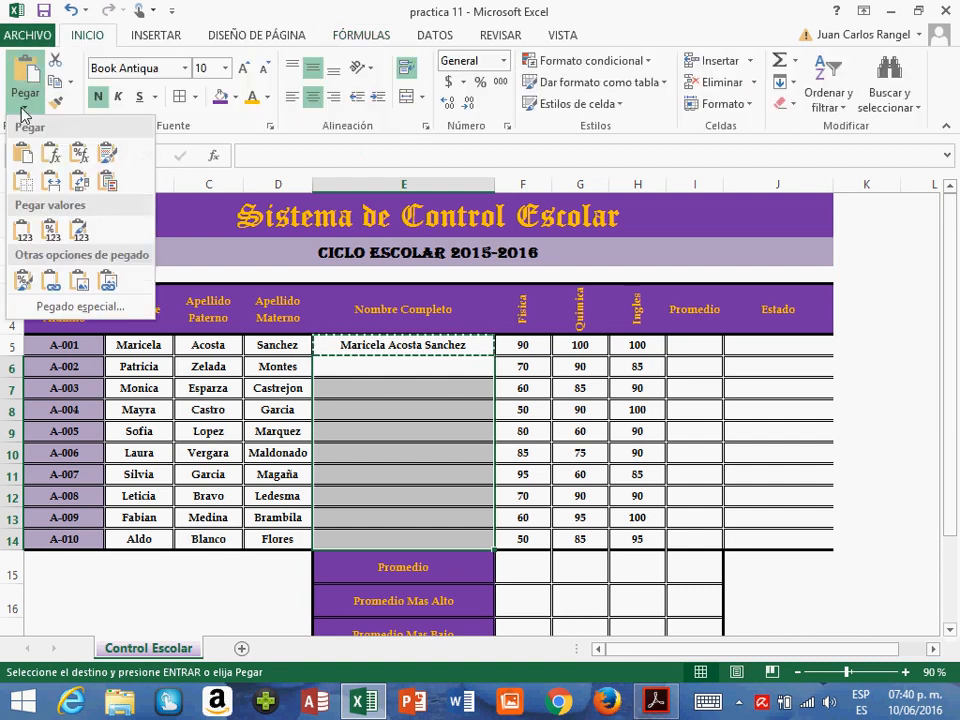
left_click(53, 158)
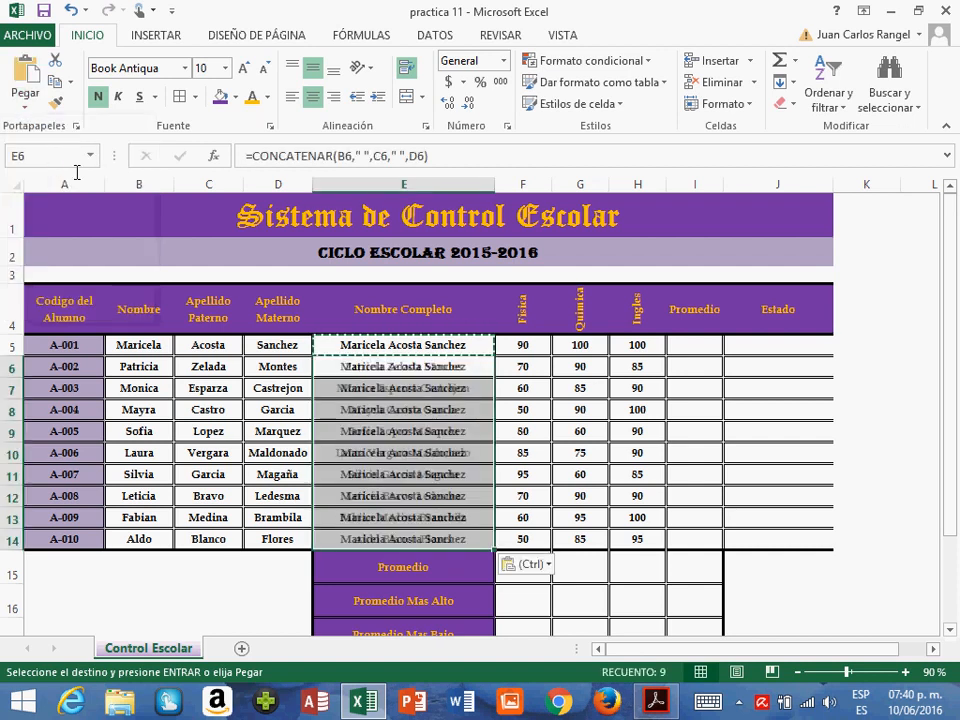
key("Escape")
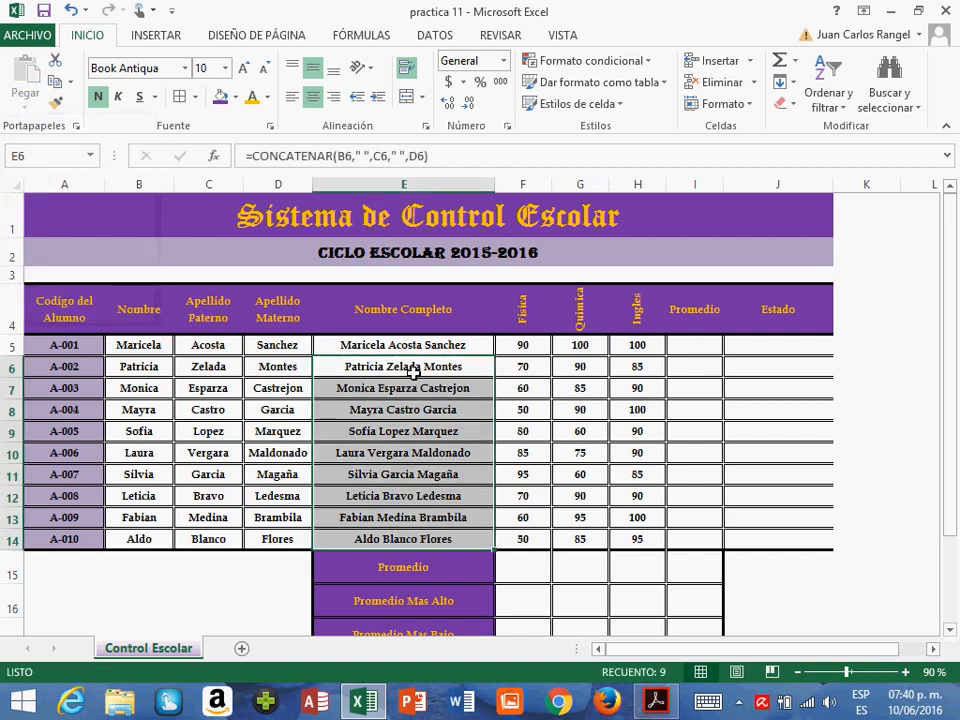
- Check the copied CONCATENAR formulas cell by cell from E6 down to E14 and back up to E5
left_click(413, 370)
key("Down")
key("Down")
key("Down")
key("Down")
key("Down")
key("Down")
key("Down")
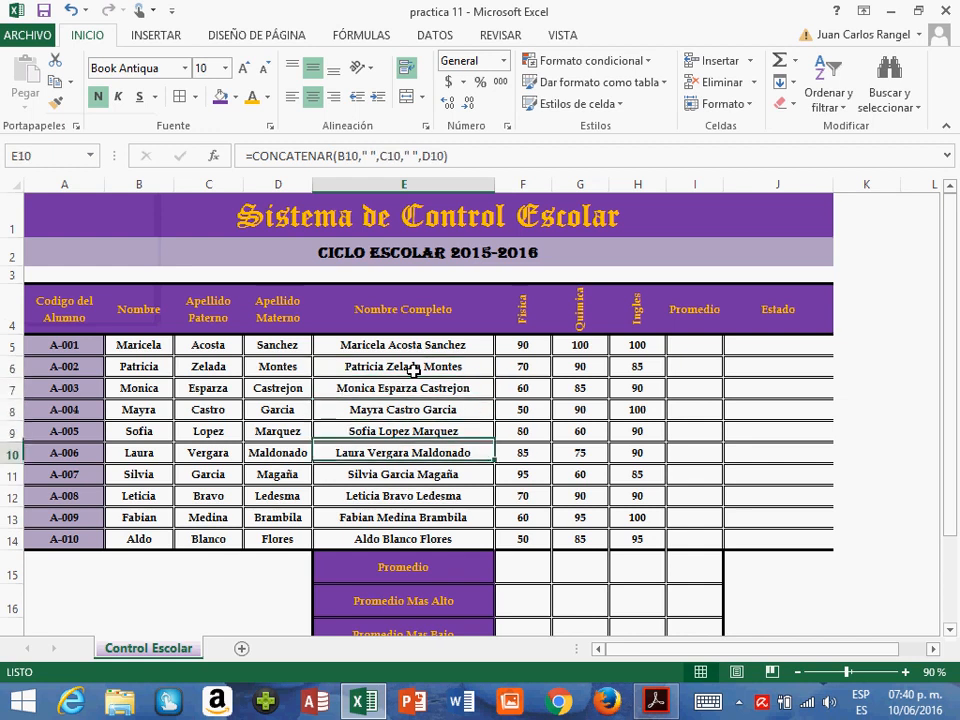
key("Down")
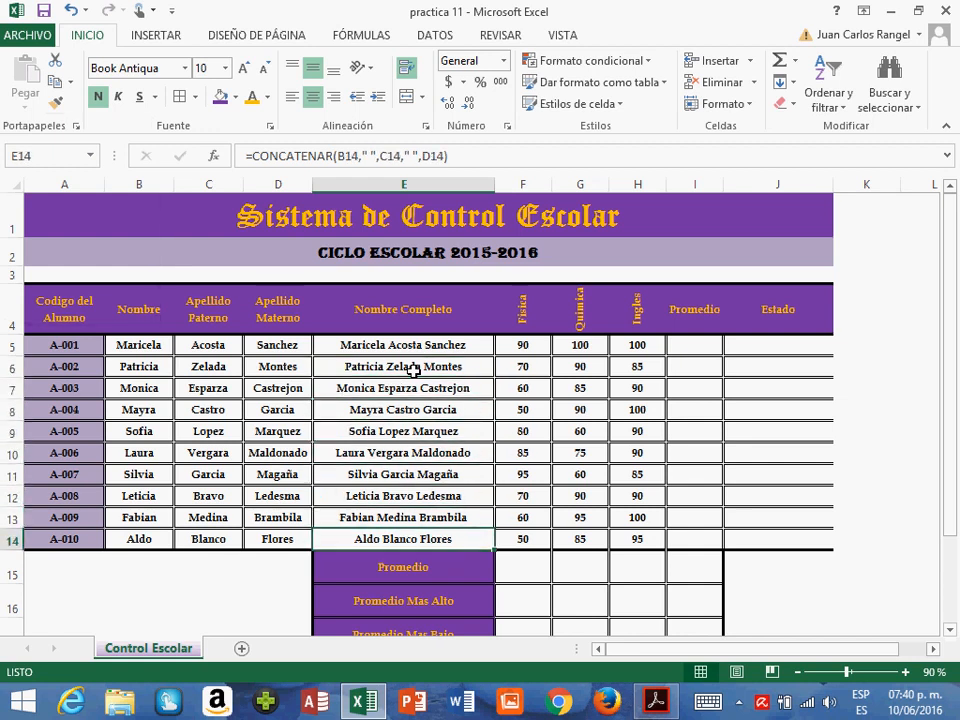
key("Up")
key("Up")
key("Up")
key("Up")
key("Up")
key("Up")
key("Up")
key("Up")
key("Up")
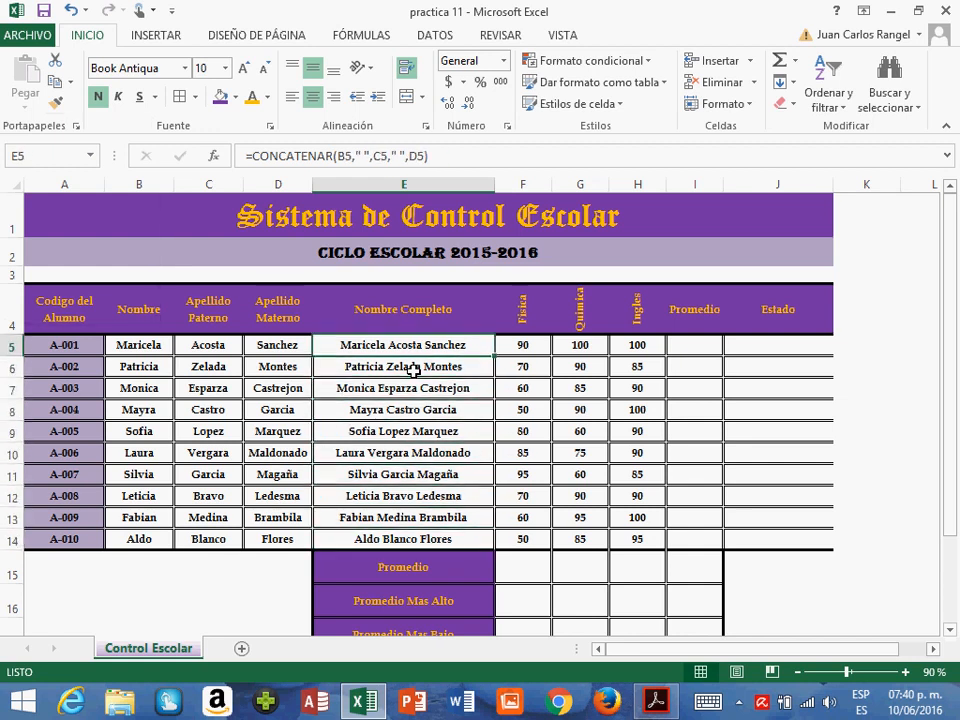
- Insert the statistical PROMEDIO function in cell I5 for the first student's average
key("Right")
key("Right")
key("Right")
key("Right")
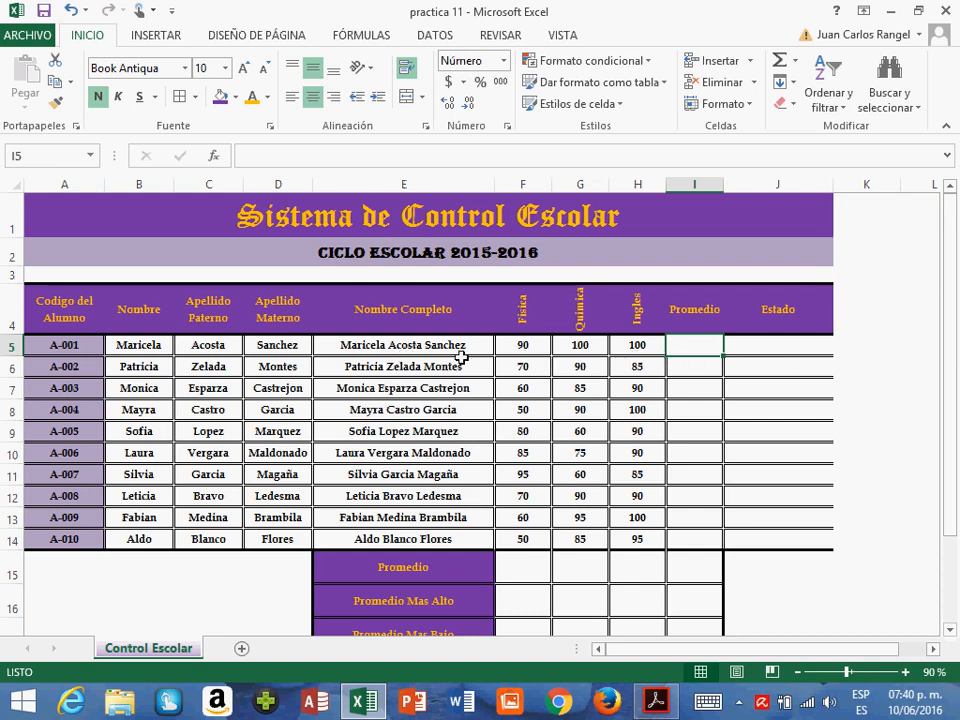
left_click(530, 353)
left_click_drag(530, 353, 638, 348)
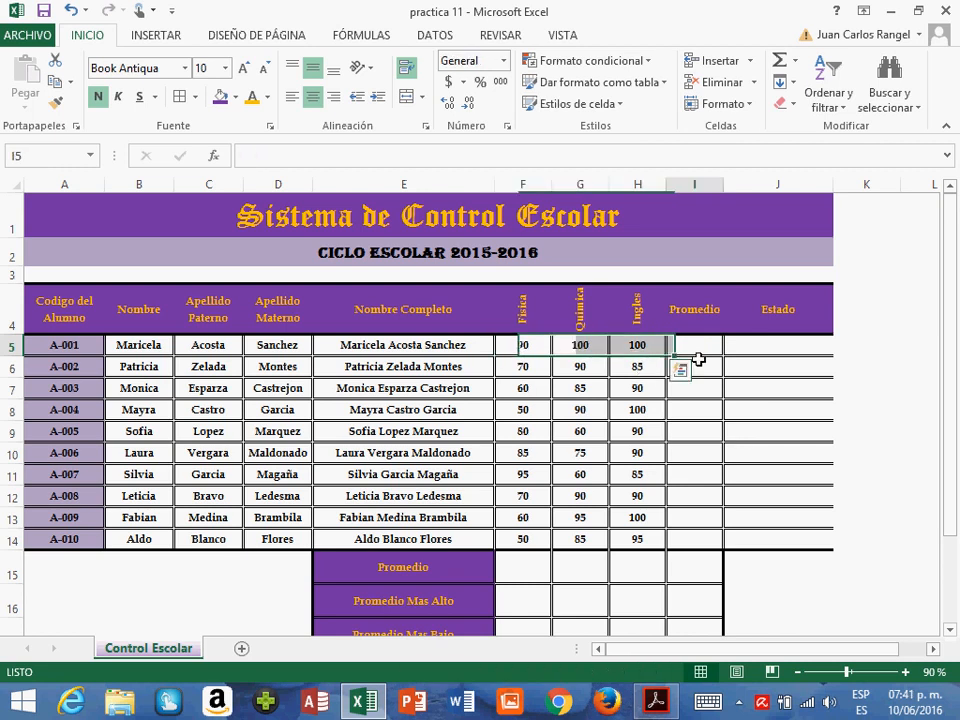
left_click(695, 348)
left_click(375, 35)
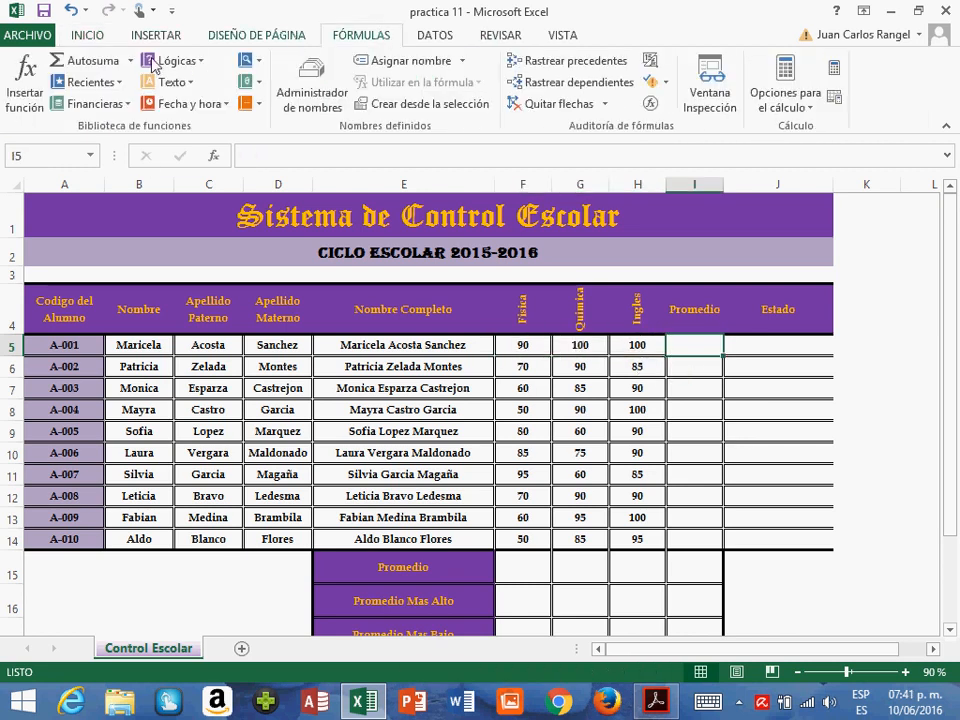
left_click(261, 105)
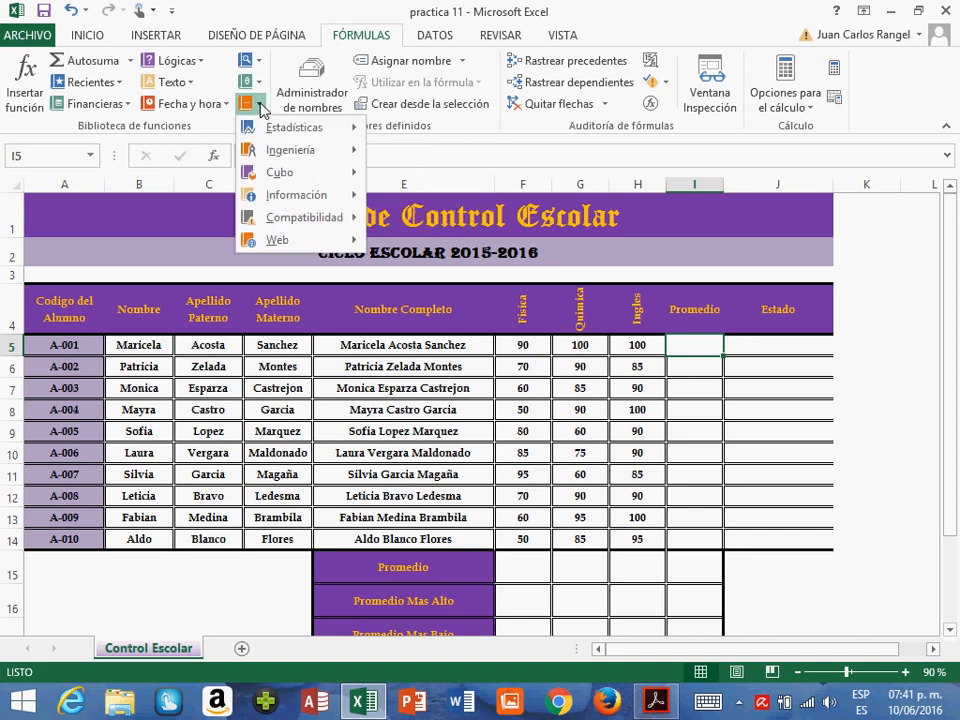
mouse_move(283, 135)
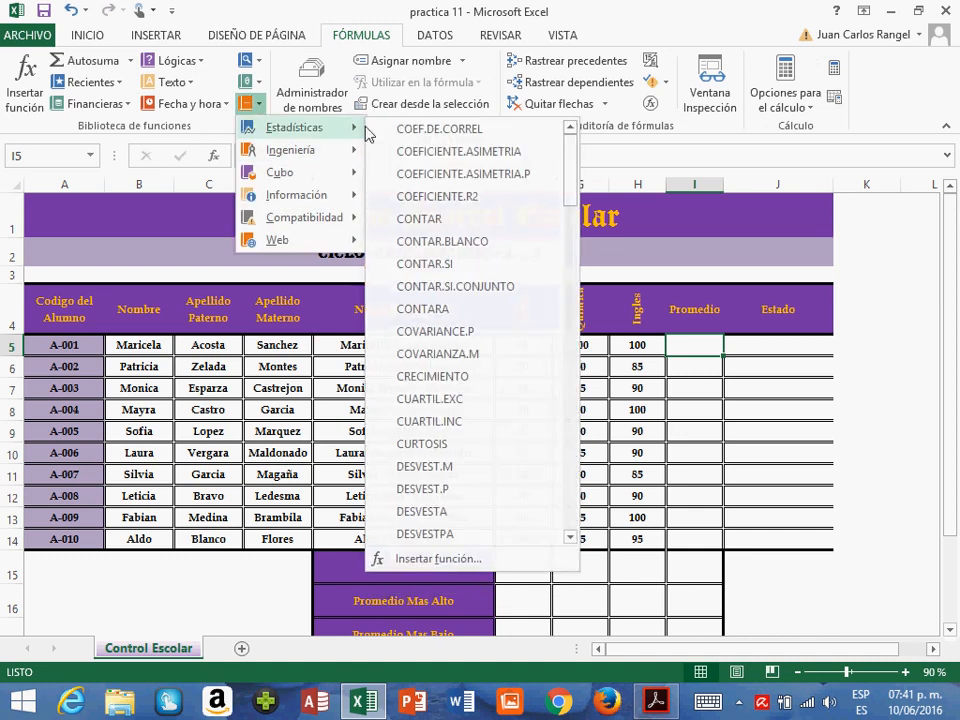
left_click_drag(578, 205, 580, 500)
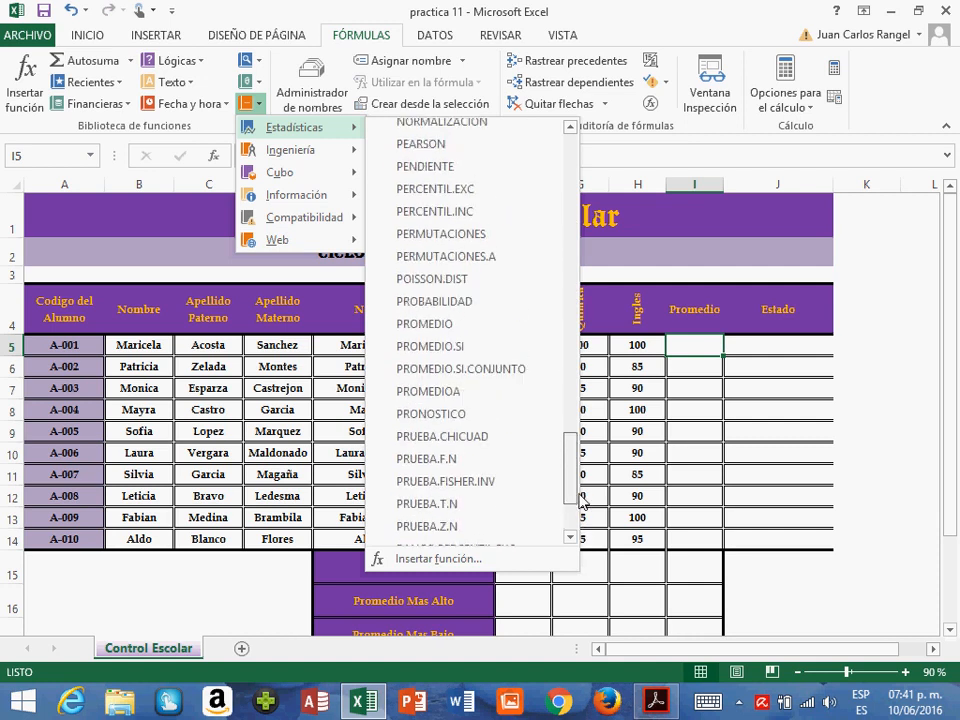
left_click(416, 330)
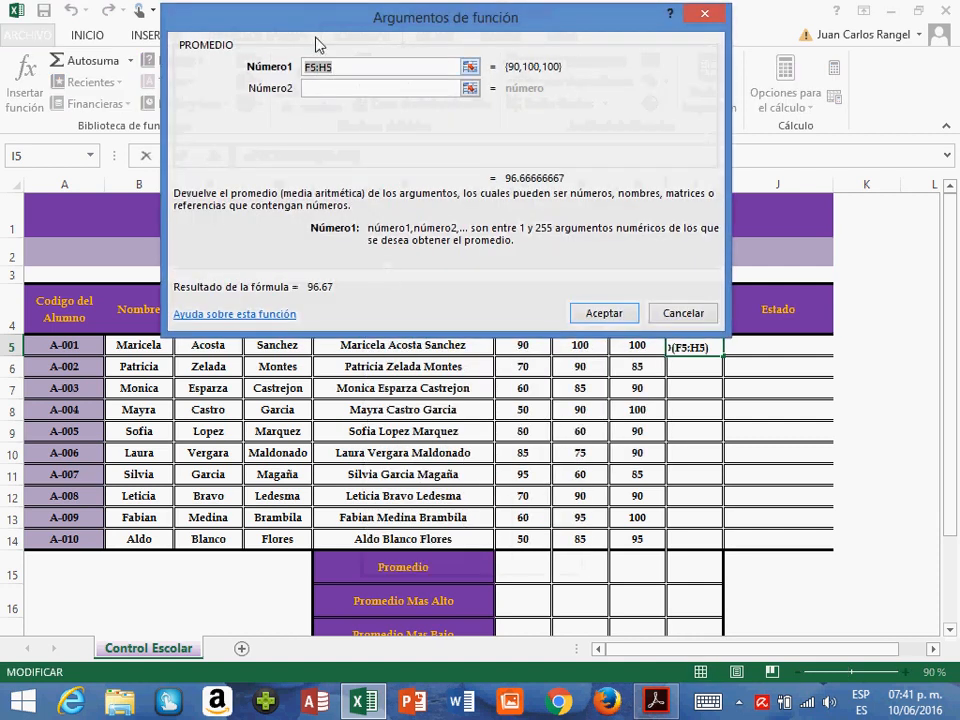
- Set the Número1 argument to F5:H5 and accept the PROMEDIO formula in I5
left_click_drag(481, 49, 377, 41)
left_click_drag(527, 344, 637, 347)
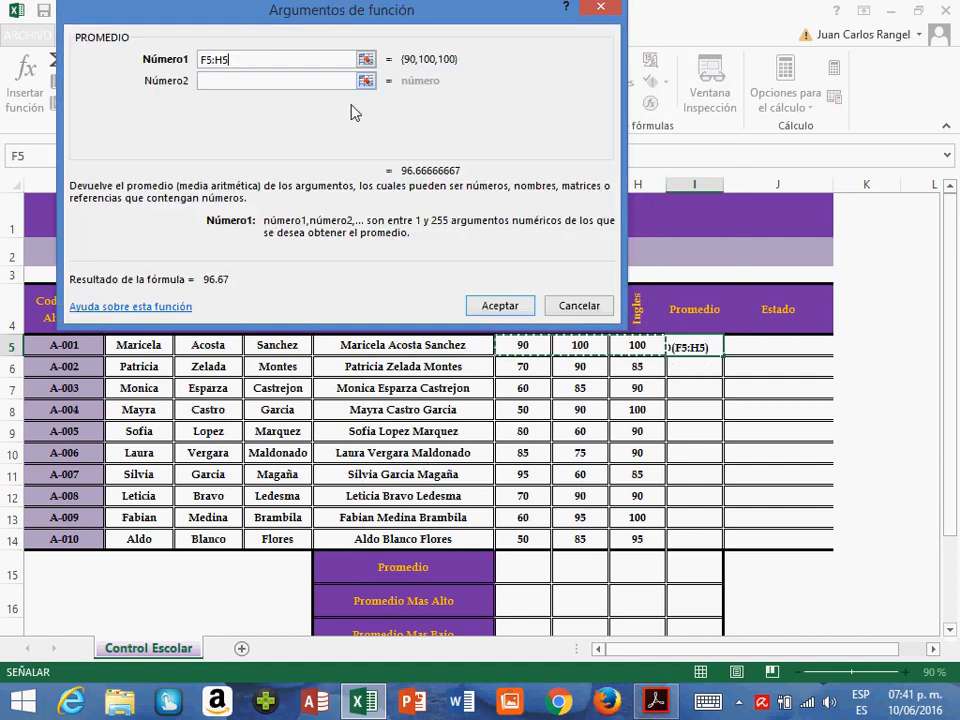
left_click(500, 306)
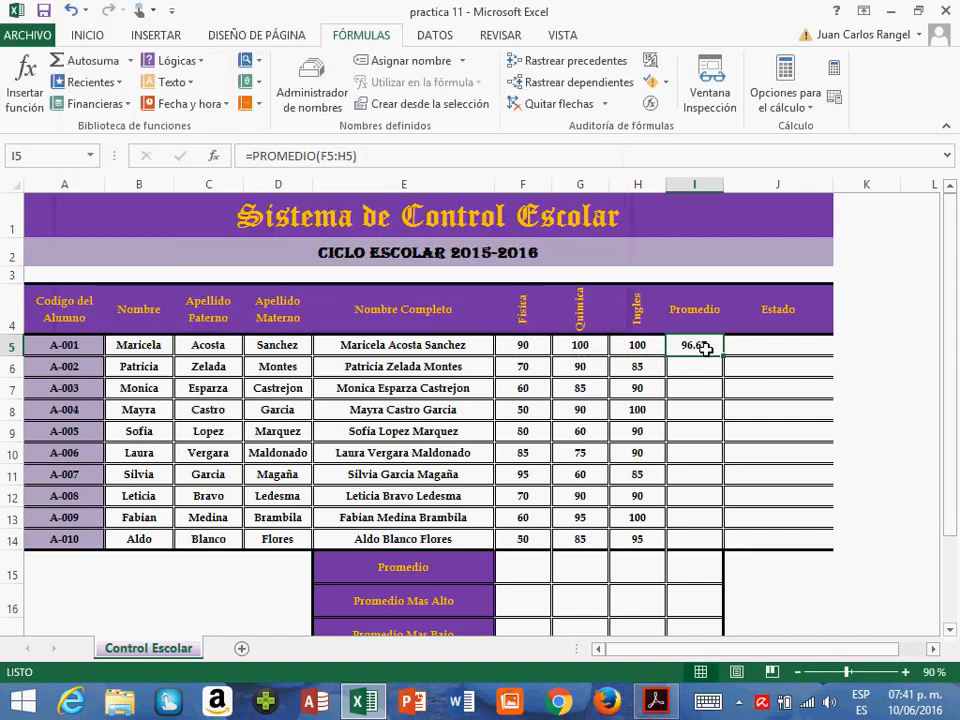
- Copy the I5 average formula to I6:I14, pasting formulas only, and check the filled Promedio column
key("ctrl+c")
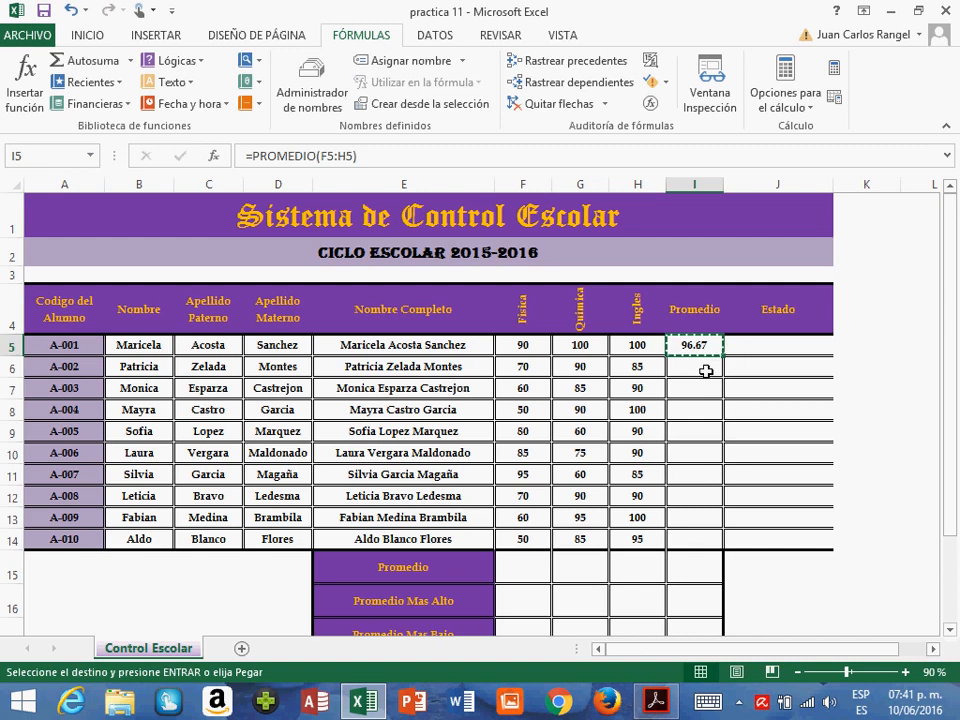
left_click_drag(705, 371, 704, 544)
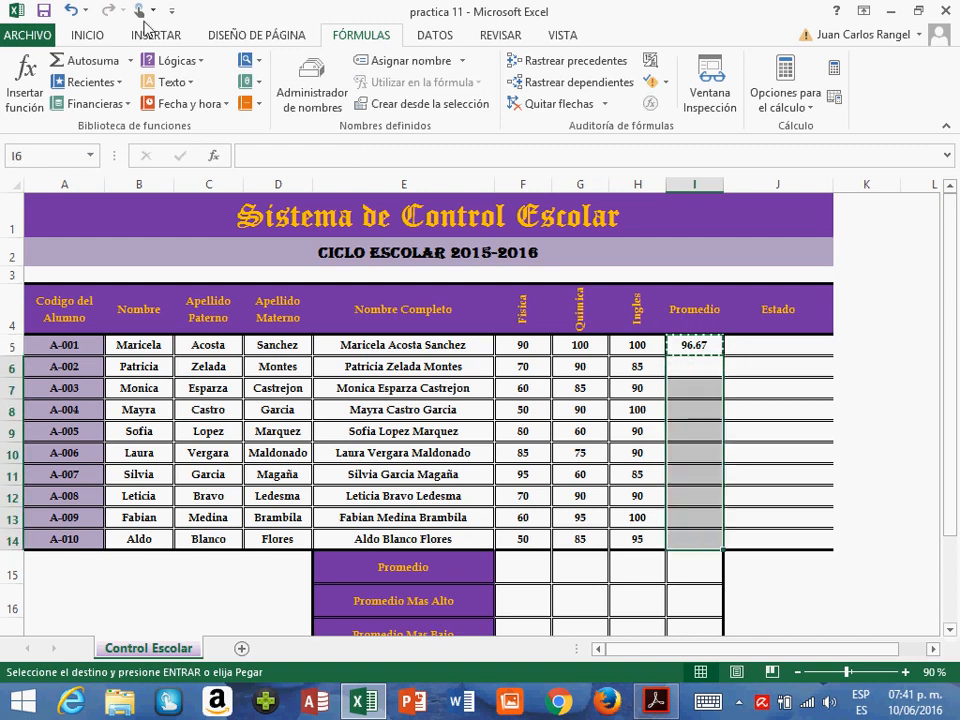
left_click(85, 34)
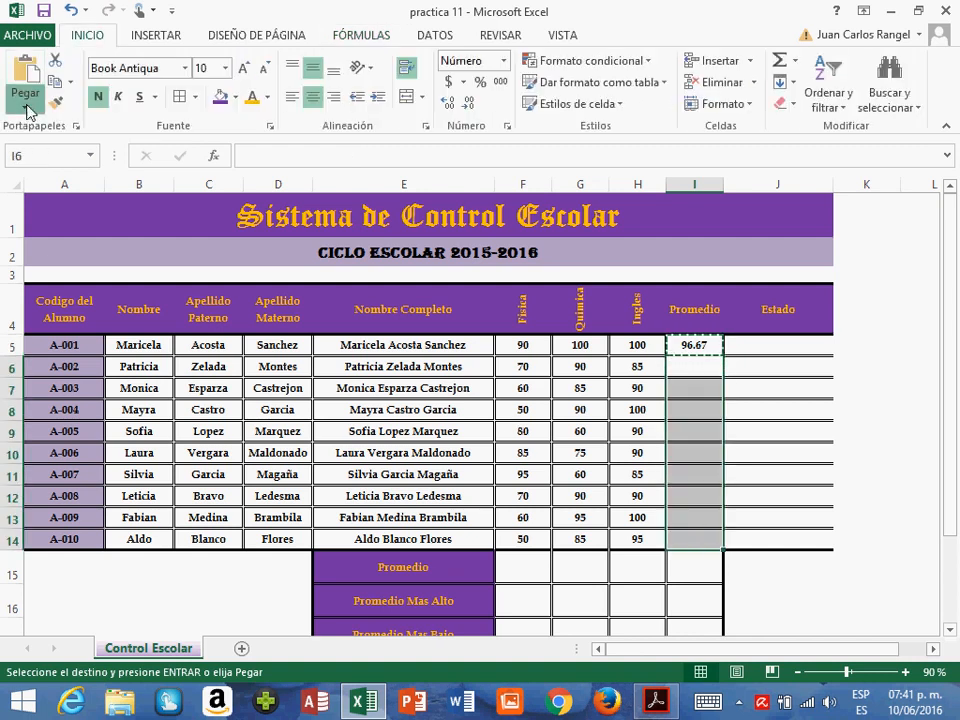
left_click(25, 99)
left_click(53, 157)
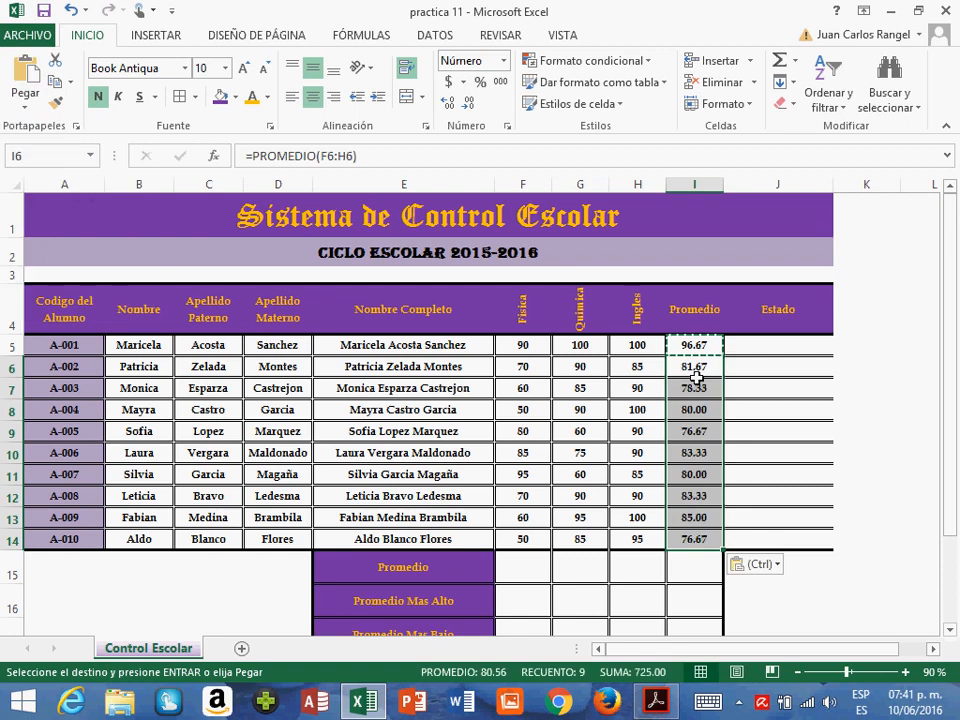
key("Escape")
left_click(712, 359)
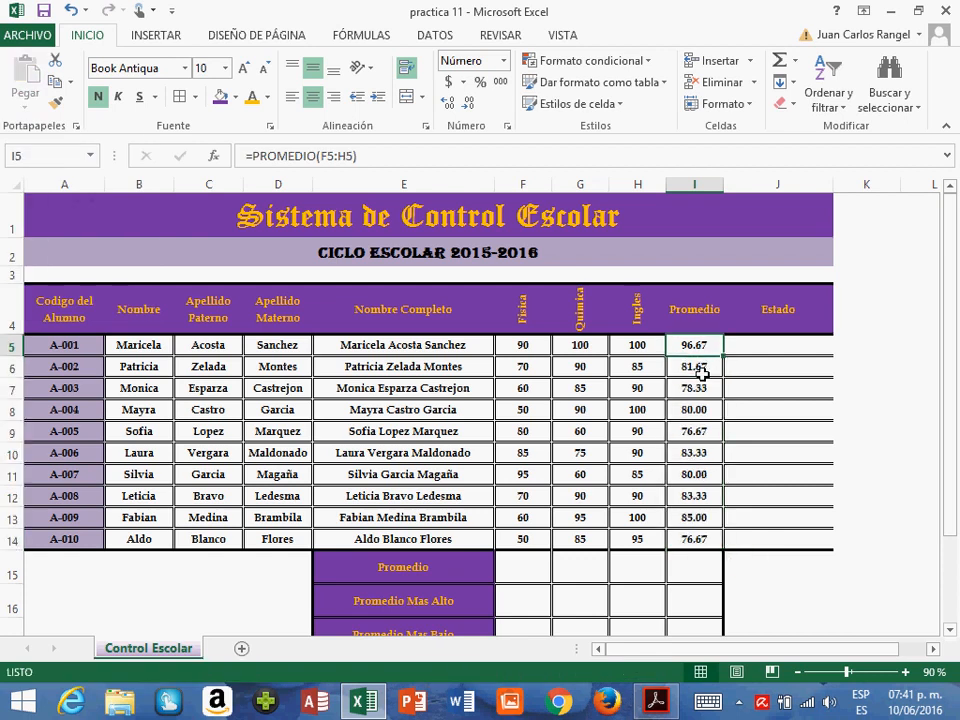
left_click(699, 387)
left_click(700, 345)
key("Down")
left_click_drag(694, 368, 699, 536)
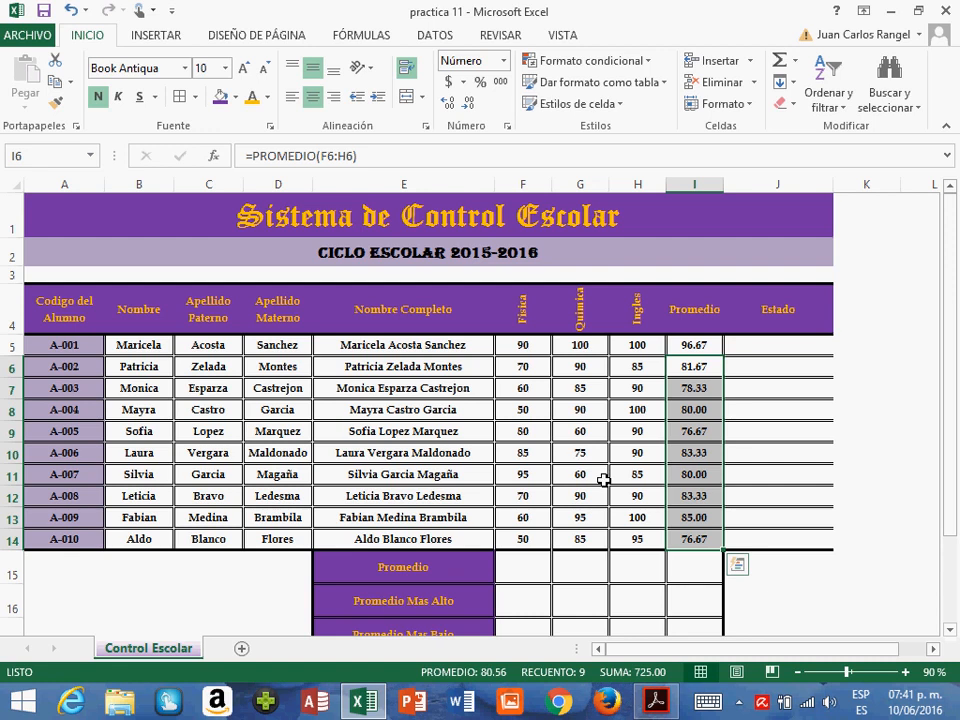
- Enter the formula =PROMEDIO(F5:F14) in F15 for the Física average
scroll(604, 480, "down", 1)
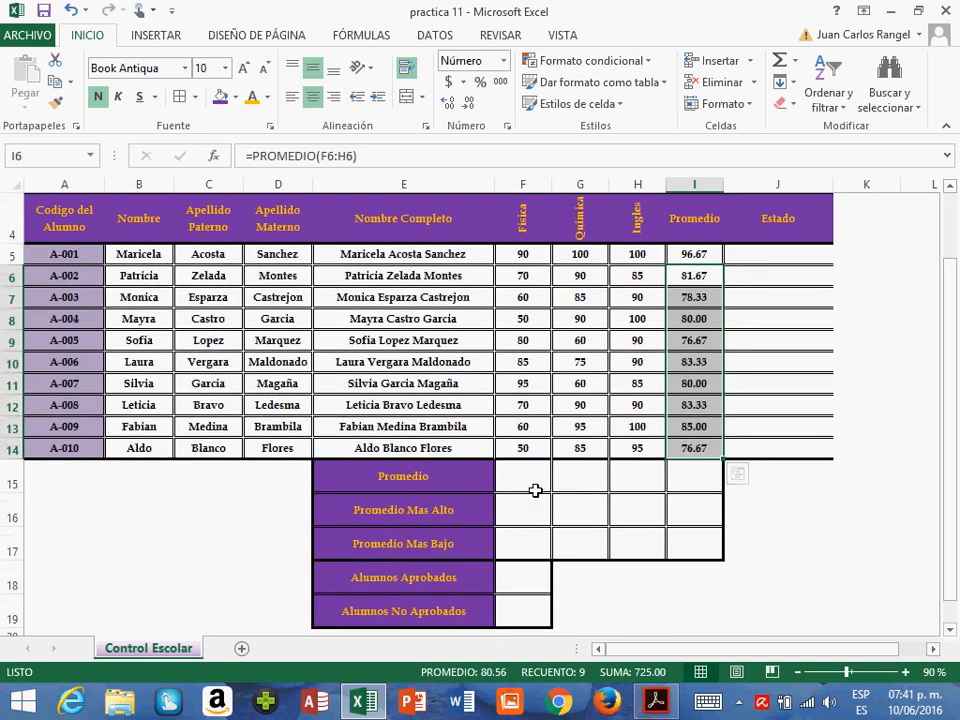
left_click(526, 489)
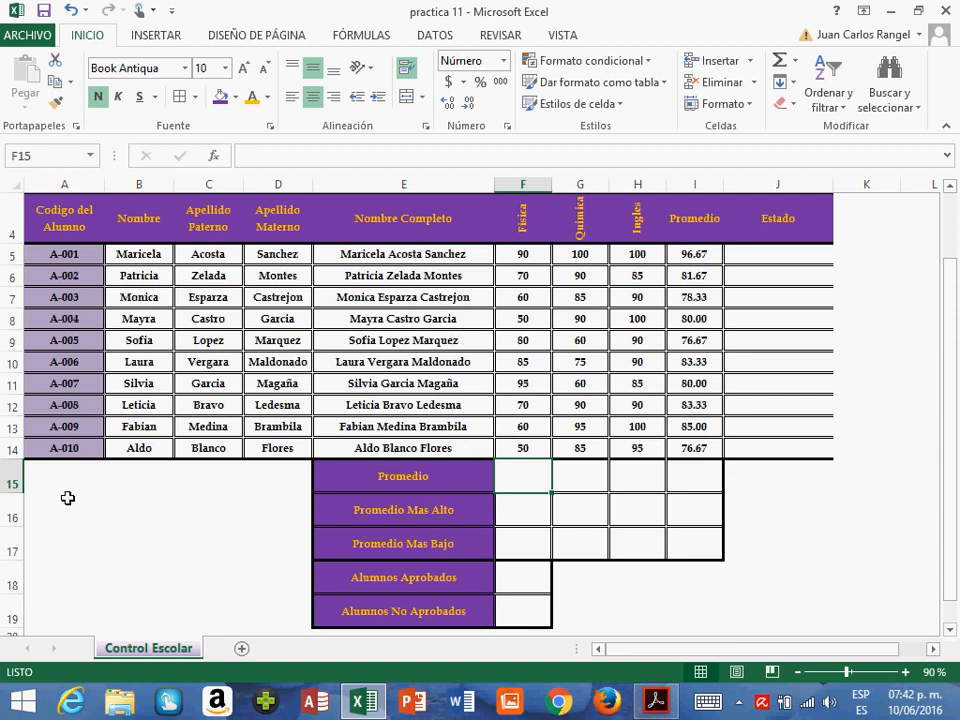
type("=promedio")
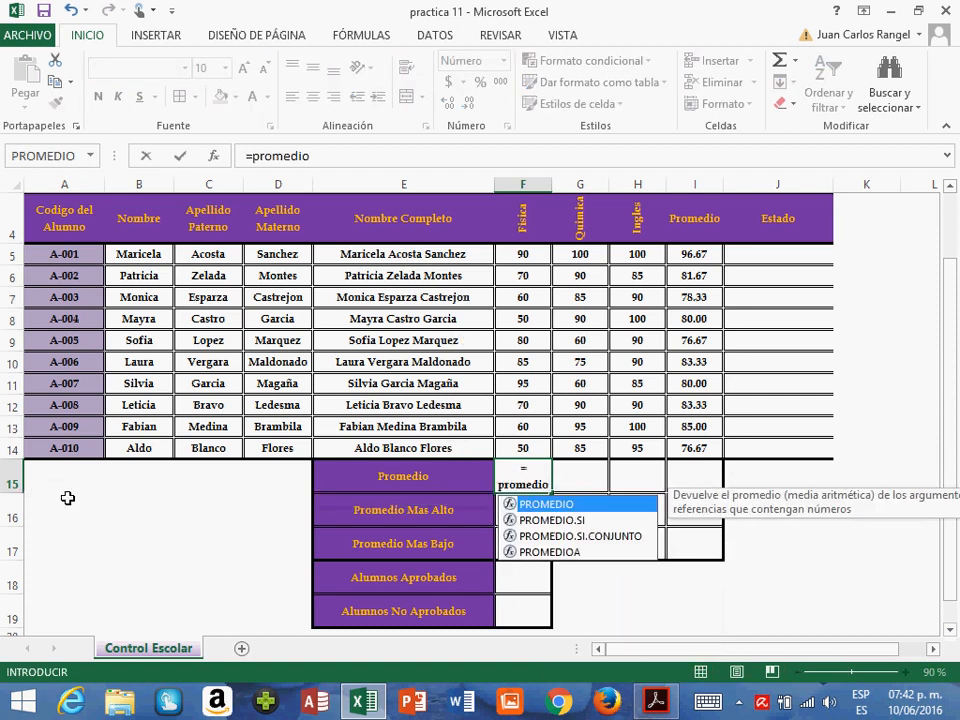
type("(")
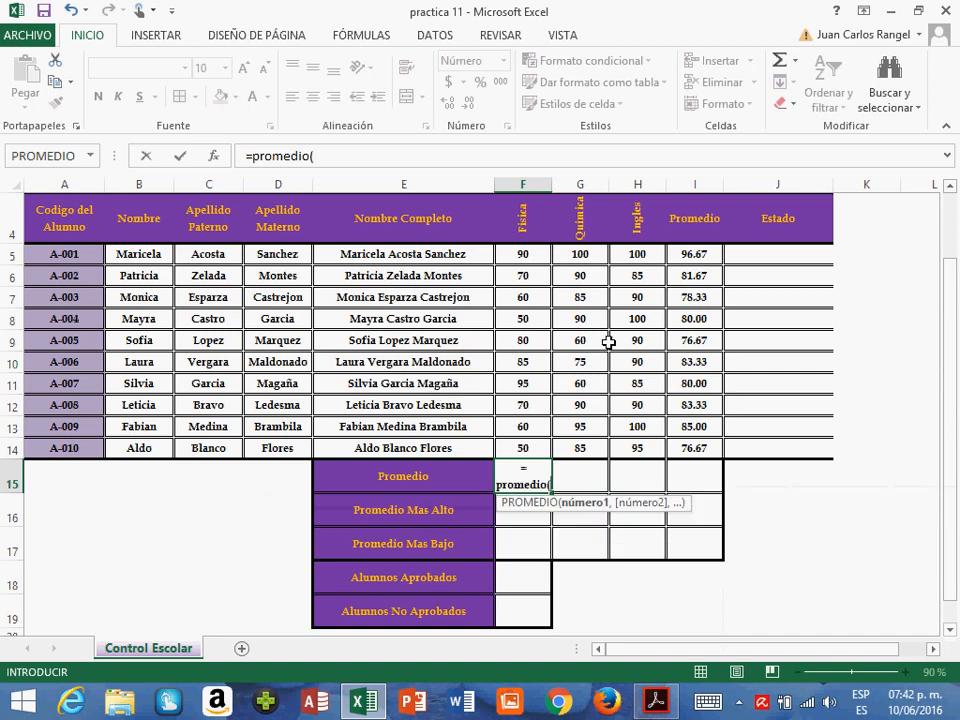
left_click_drag(528, 256, 537, 461)
key("Return")
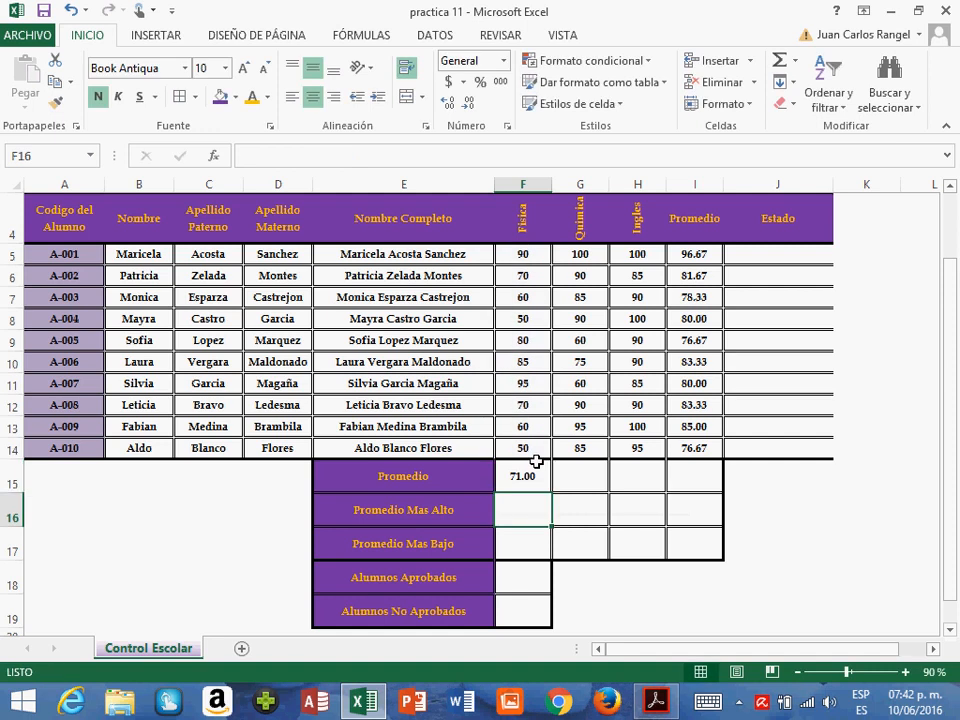
- Copy the F15 average formula to G15:I15, pasting formulas only
left_click(536, 488)
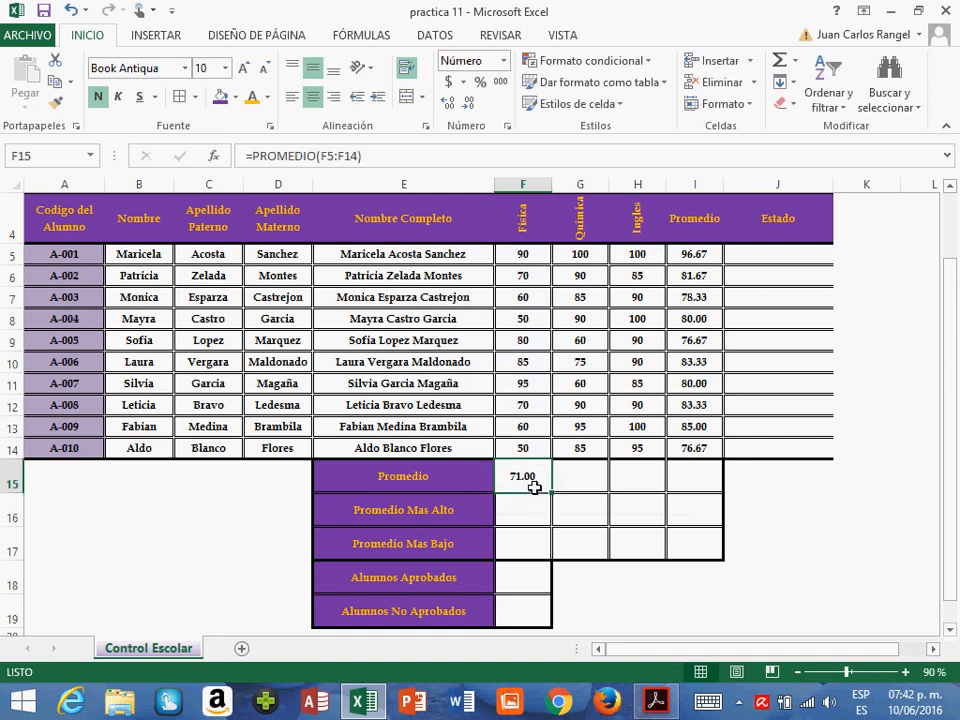
key("ctrl+c")
key("Right")
key("shift+Right")
key("shift+Right")
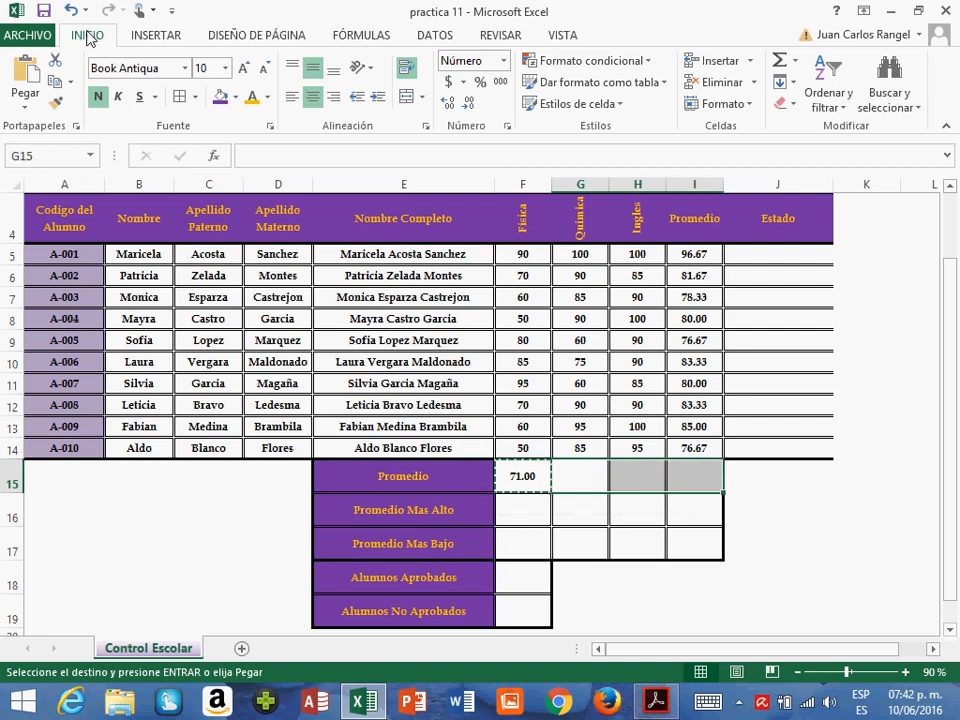
left_click(26, 110)
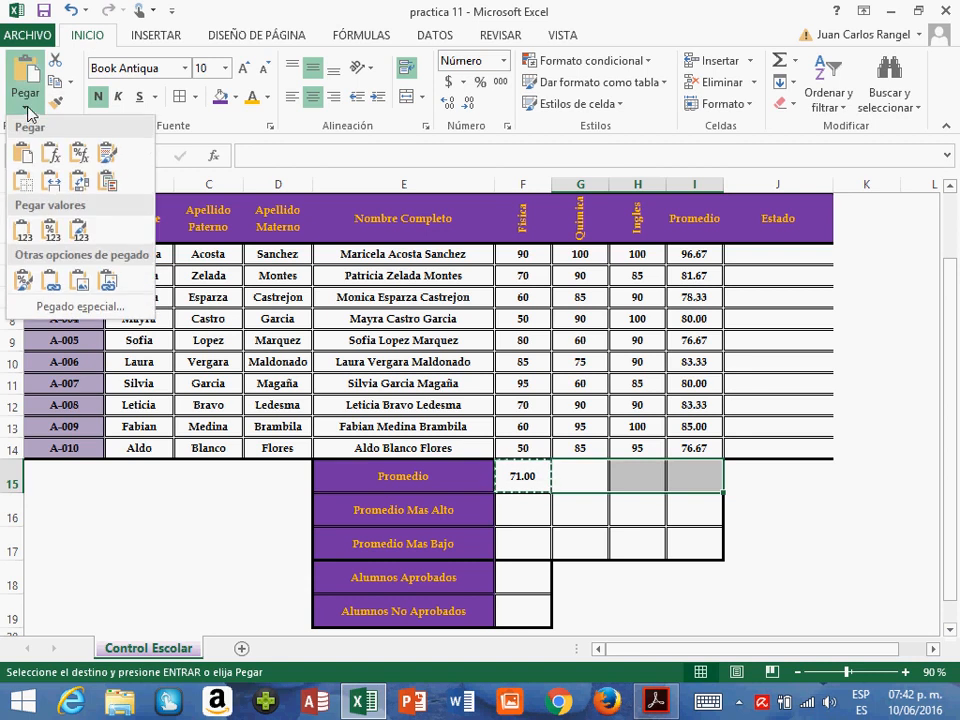
left_click(54, 160)
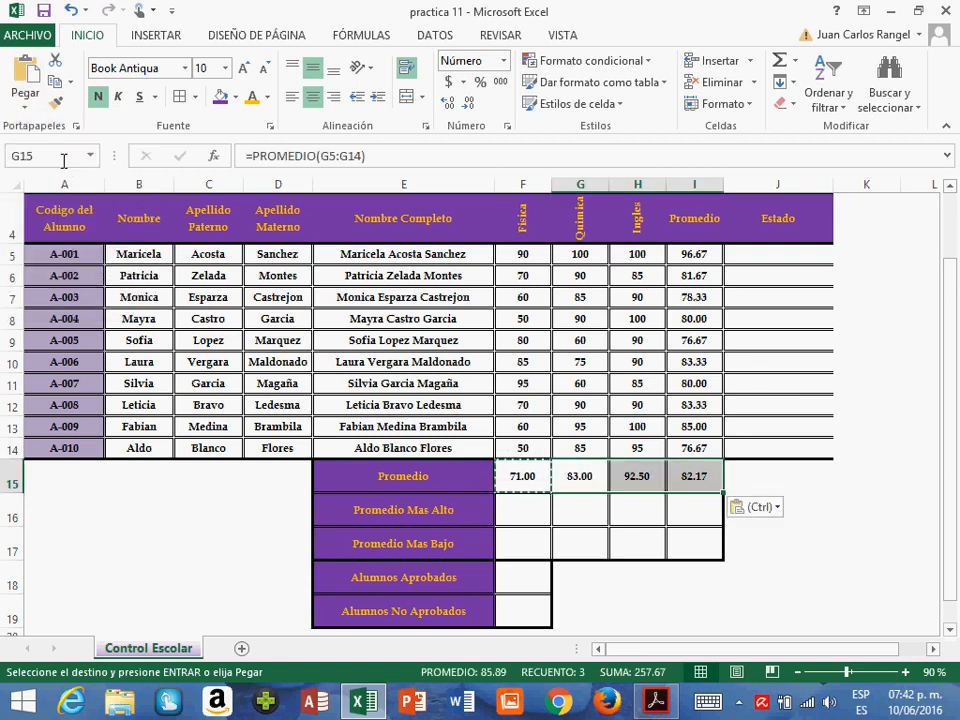
- Try to insert the statistical MAX function in F16 for the Promedio Mas Alto of Física
left_click(536, 514)
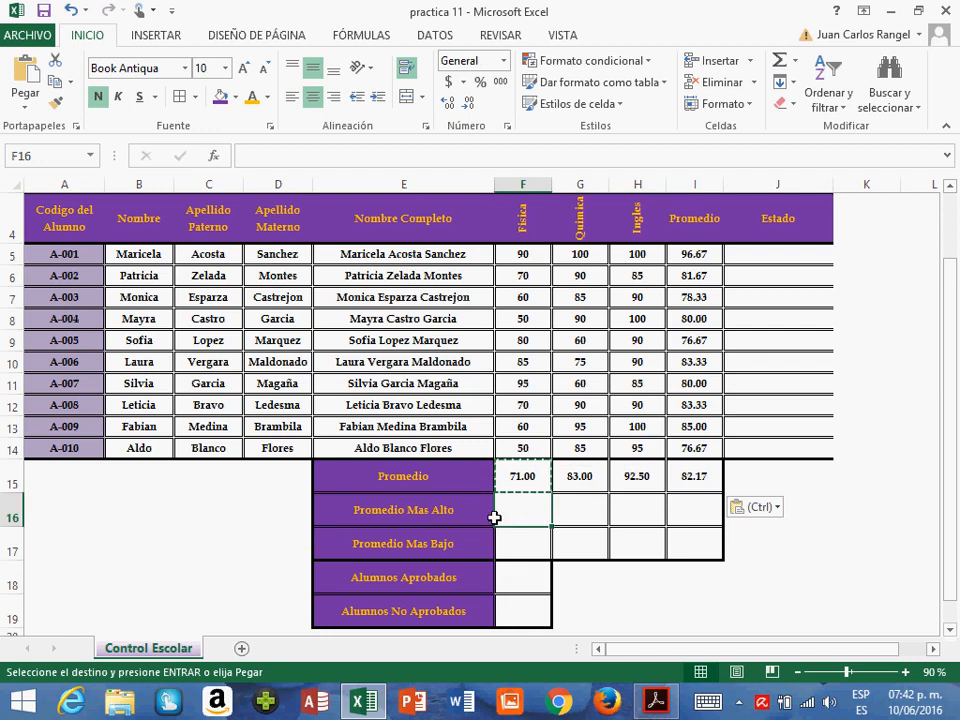
left_click(353, 36)
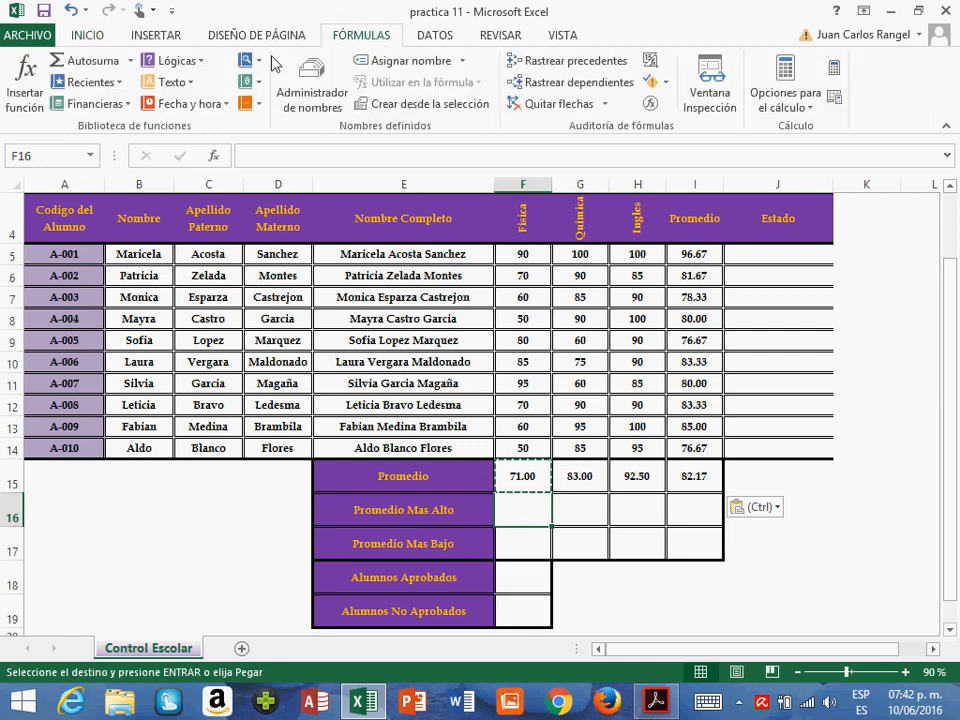
left_click(260, 106)
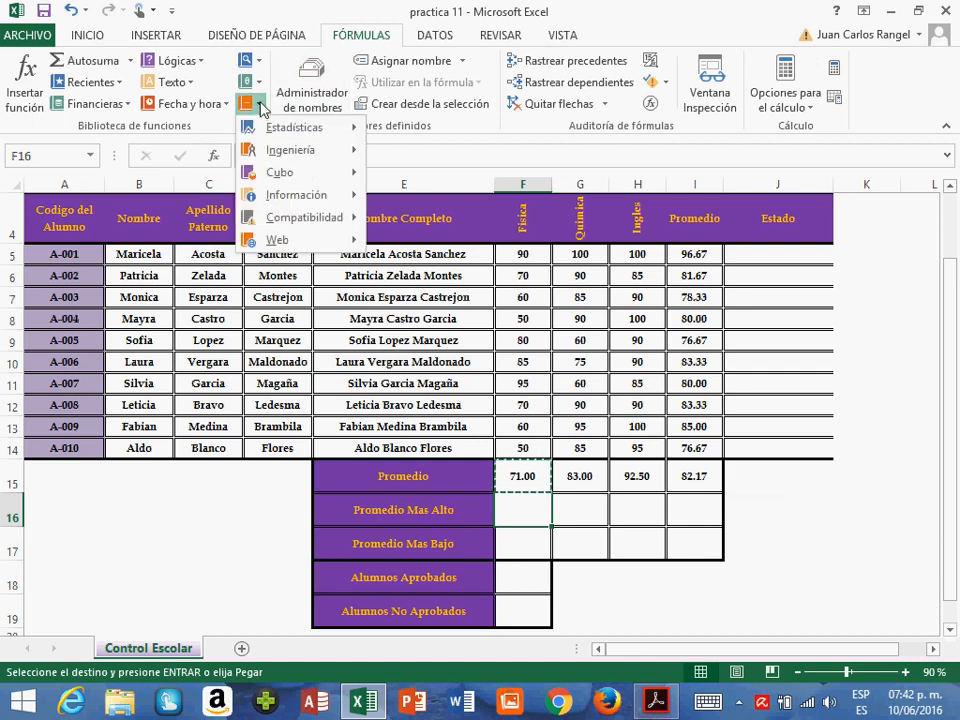
mouse_move(274, 130)
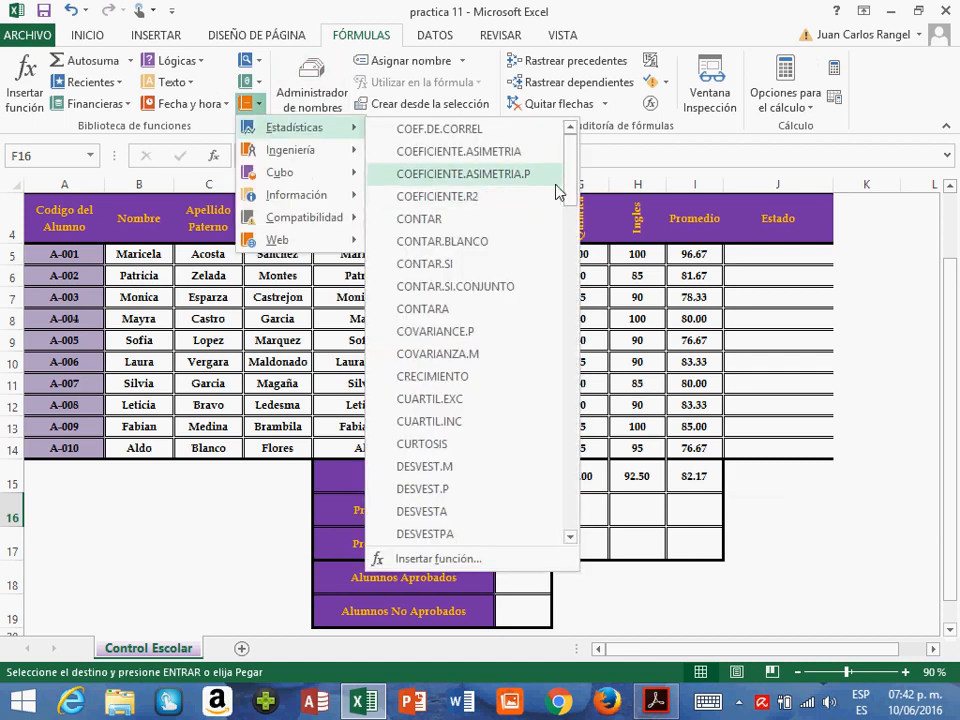
left_click_drag(572, 193, 574, 432)
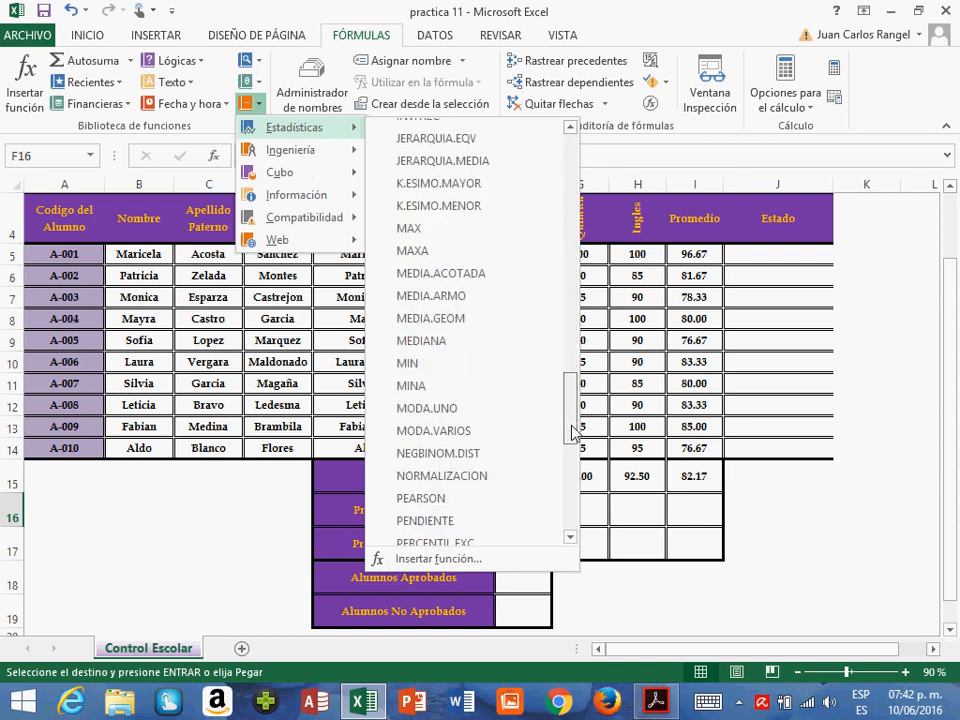
left_click(406, 229)
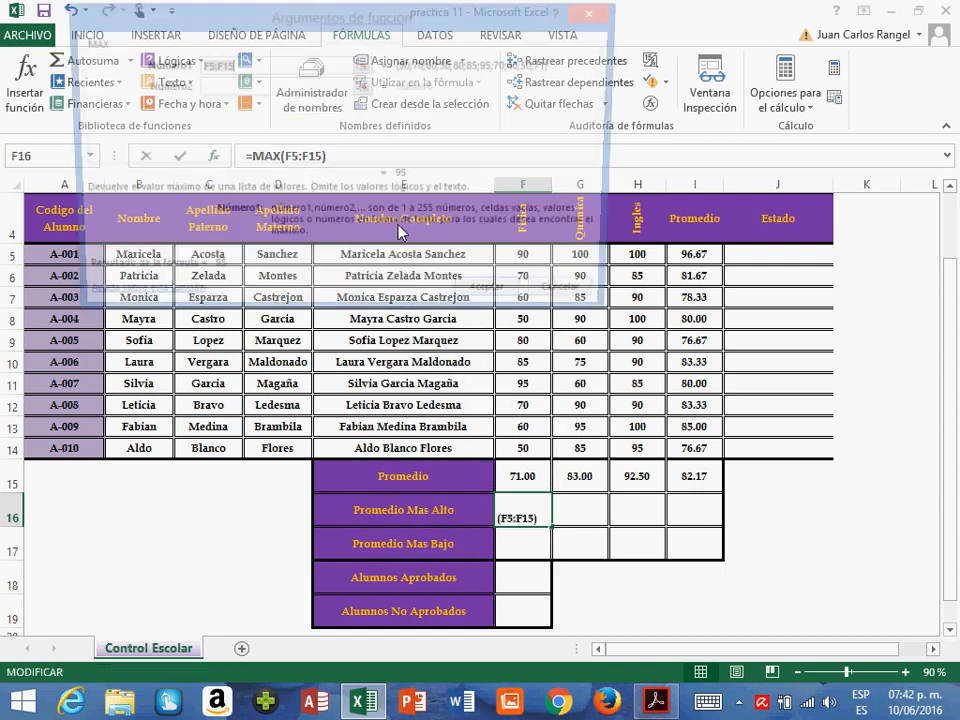
left_click_drag(268, 2, 652, 127)
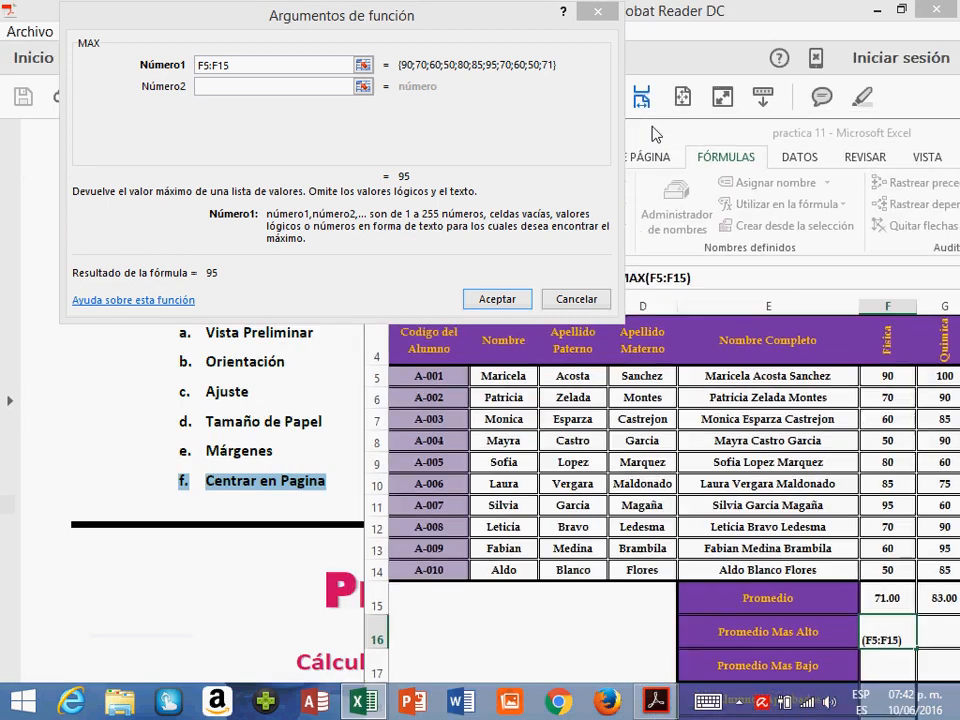
left_click(521, 138)
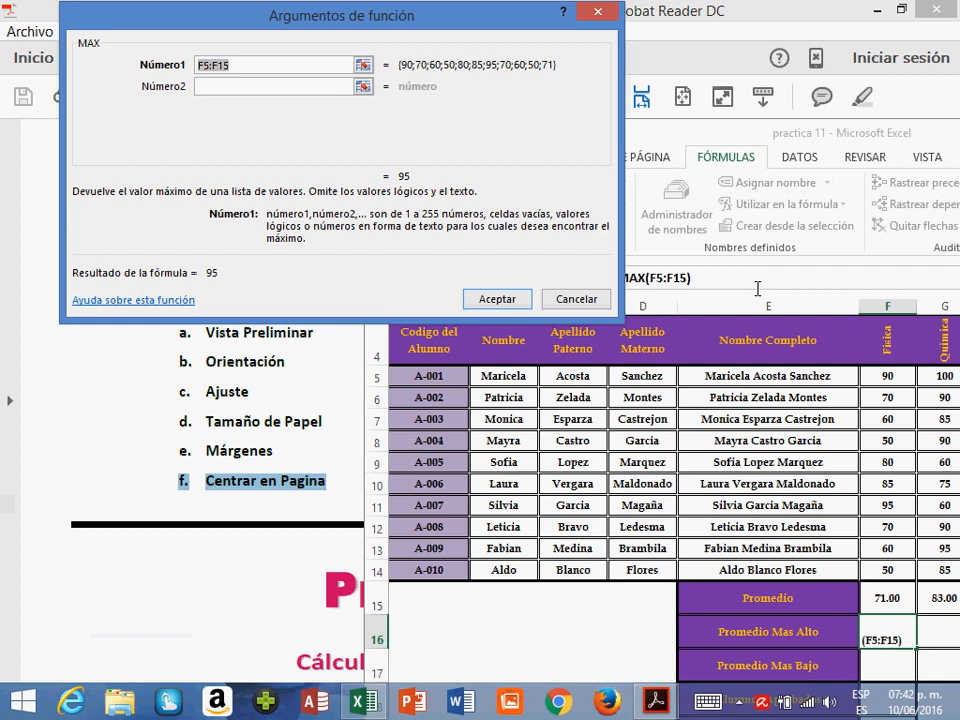
left_click(480, 301)
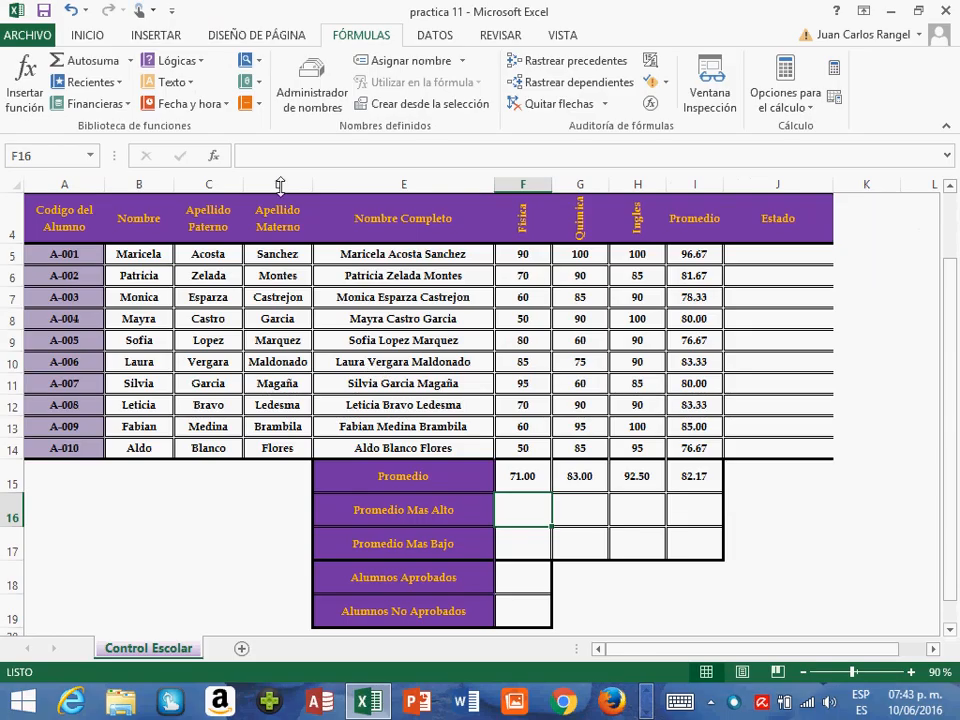
- Insert the statistical MAX function in F16 over the range F5:F14 and check it against the Física grades
left_click(252, 104)
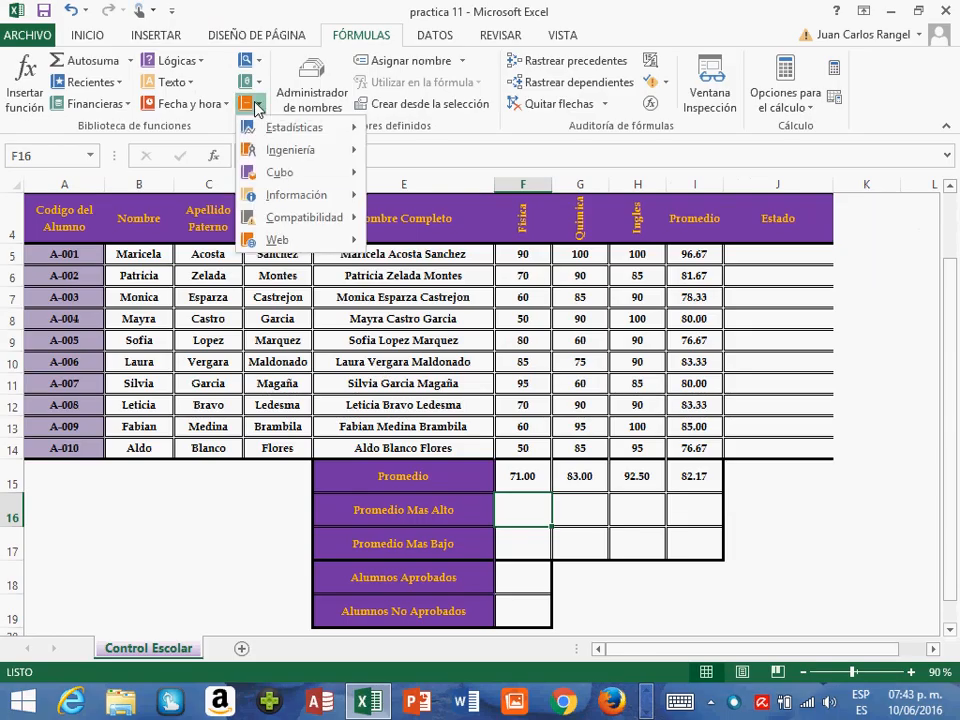
mouse_move(290, 130)
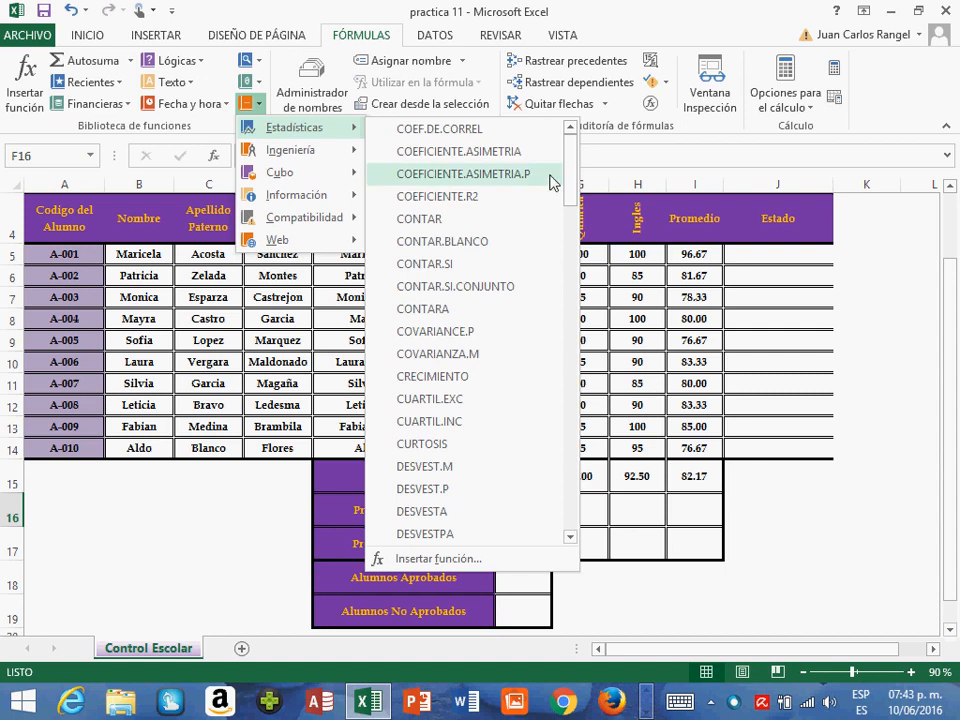
left_click_drag(570, 185, 572, 427)
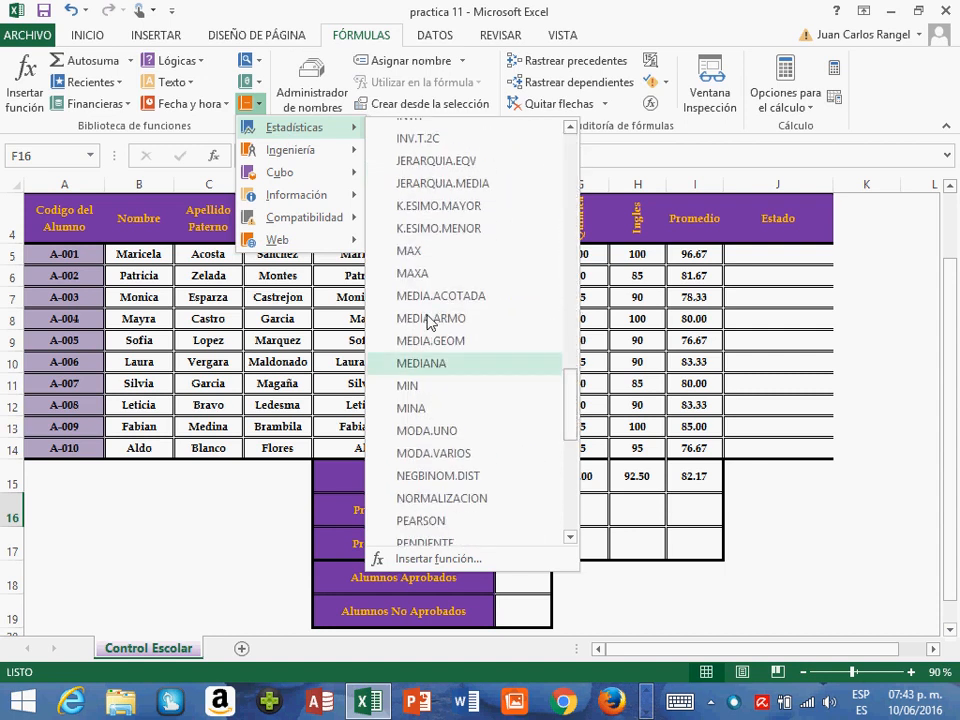
left_click(409, 258)
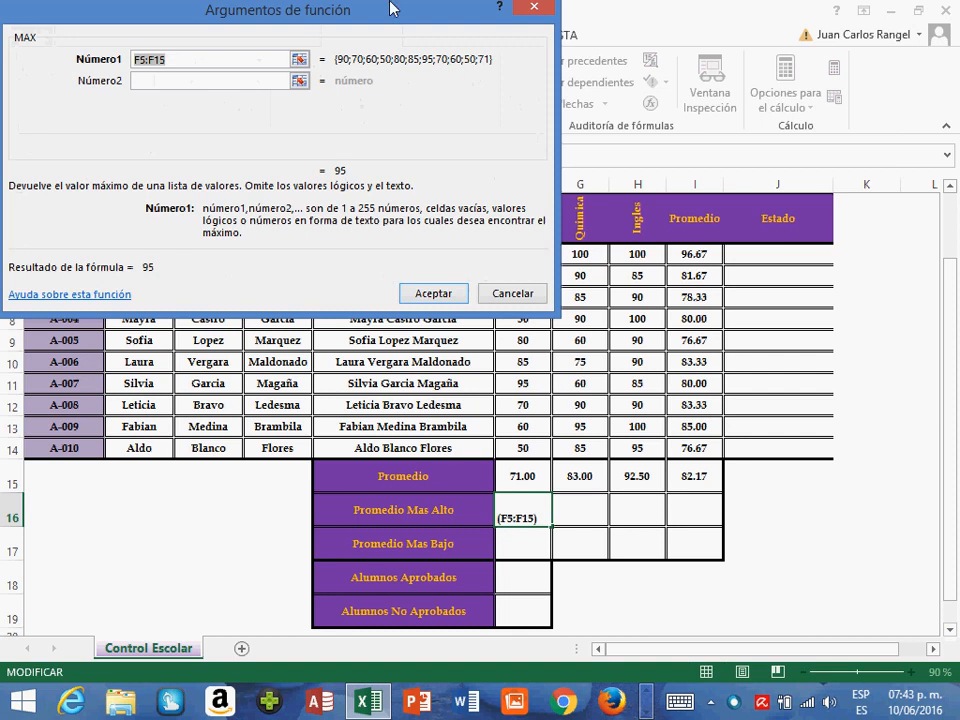
left_click_drag(390, 8, 737, 552)
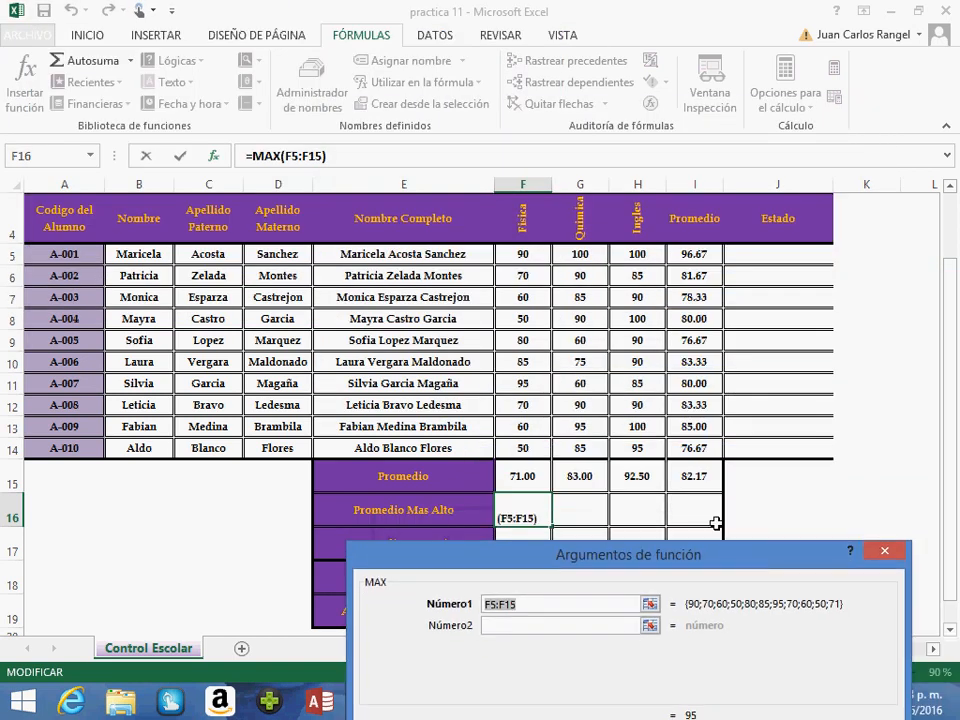
left_click_drag(528, 264, 210, 49)
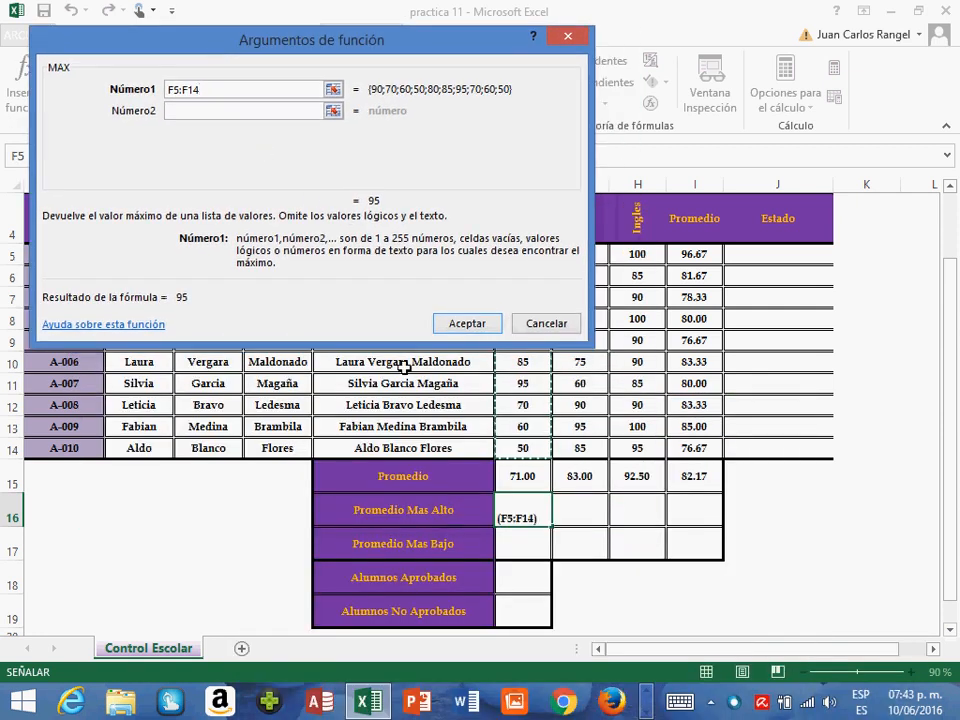
left_click(470, 325)
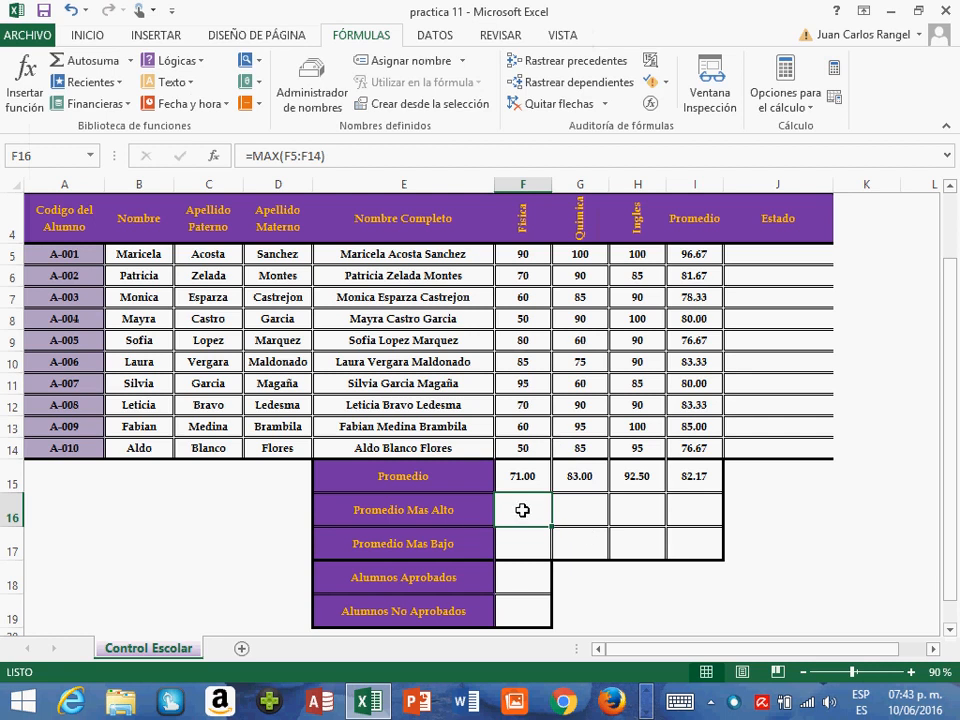
left_click(539, 389)
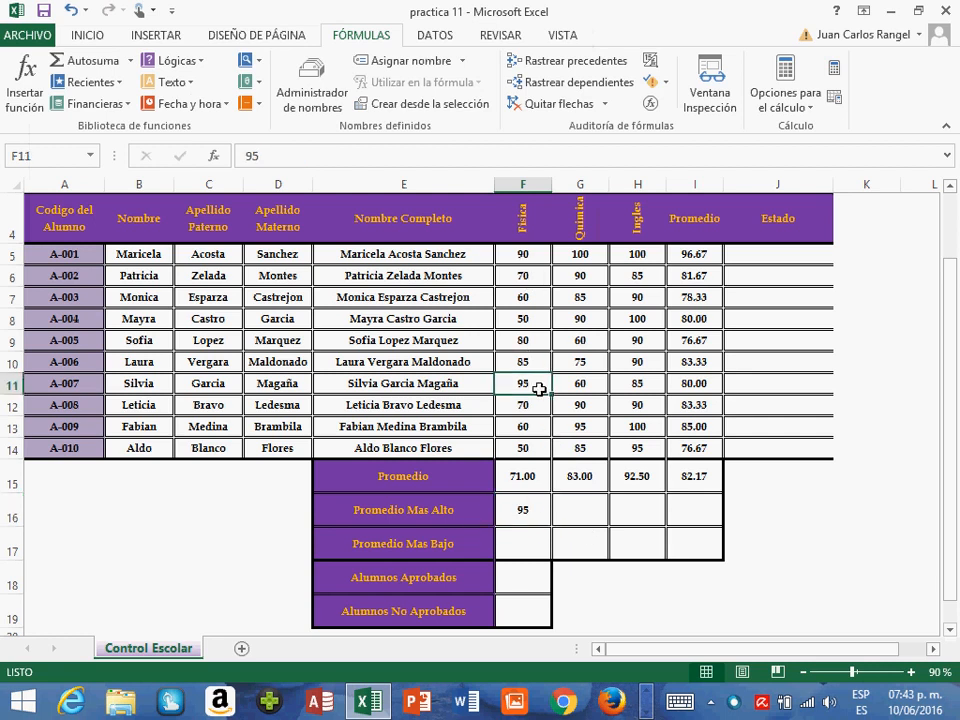
- Copy the F16 maximum formula to G16:I16, pasting formulas only
left_click(526, 507)
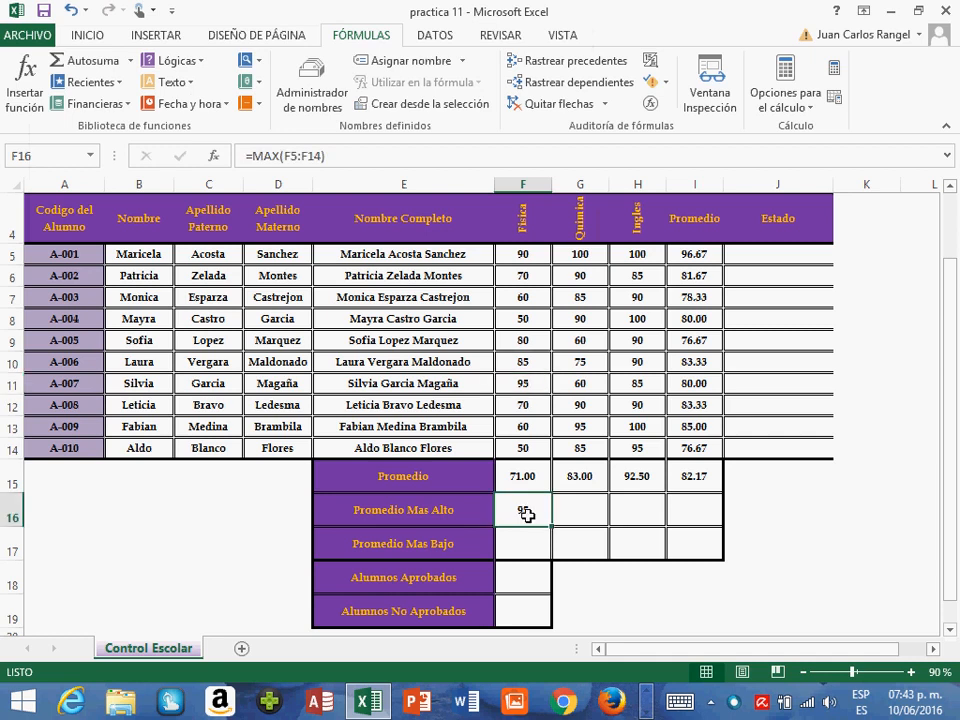
key("ctrl+c")
key("Right")
key("shift+Right")
key("shift+Right")
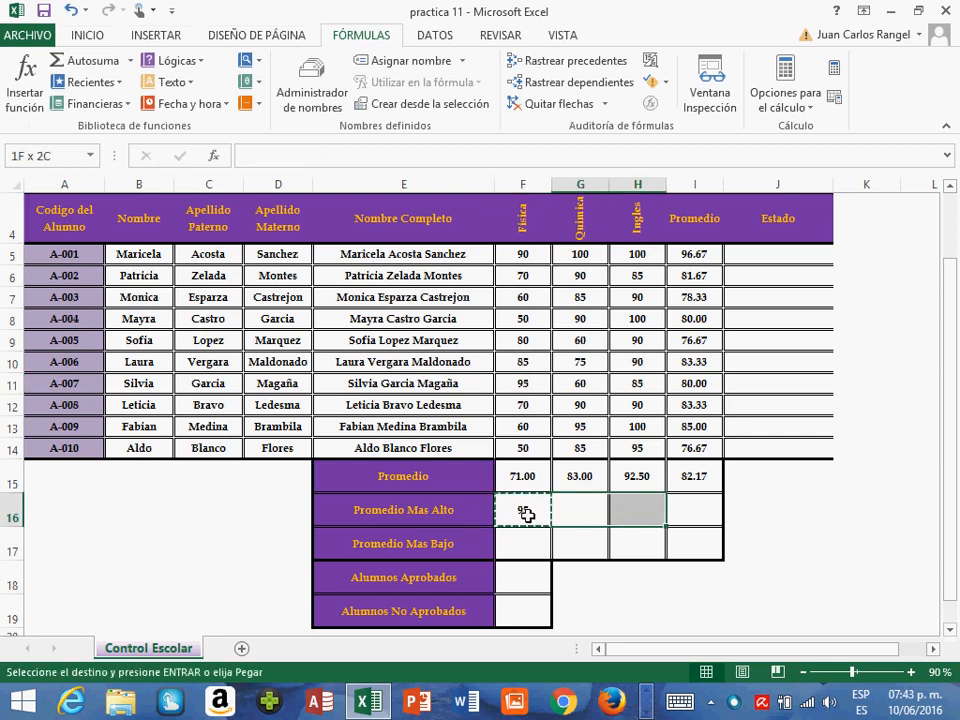
left_click(66, 32)
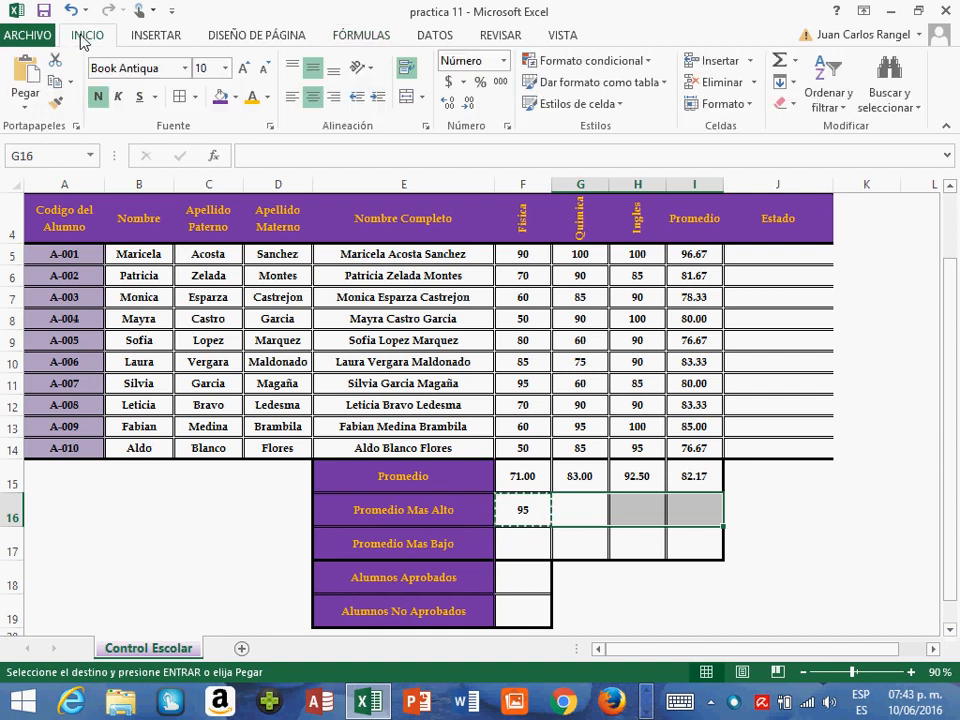
left_click(25, 100)
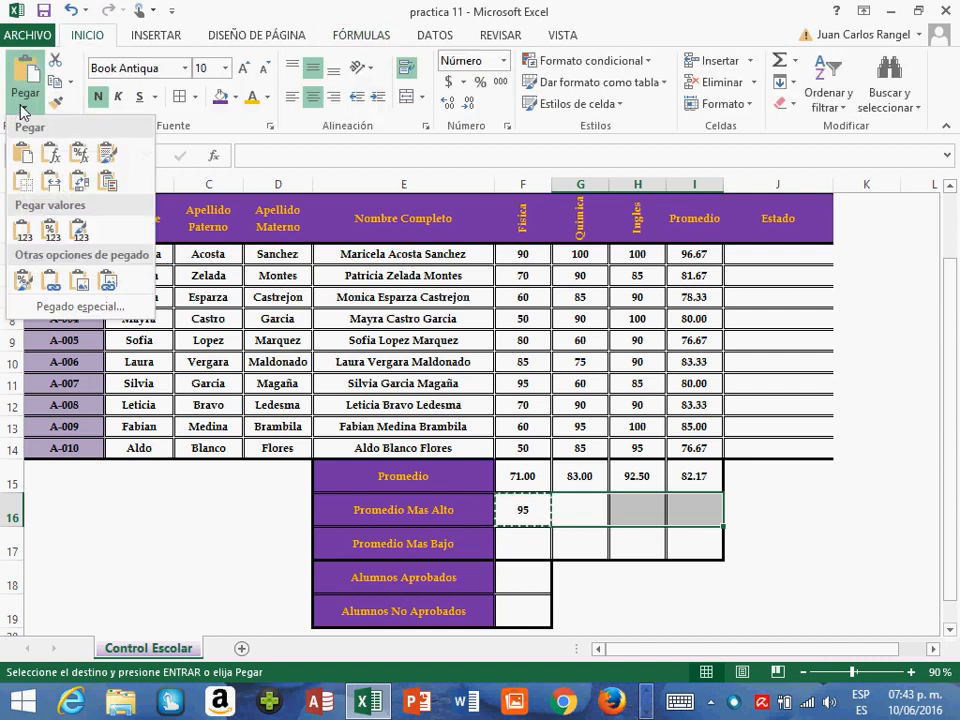
left_click(53, 163)
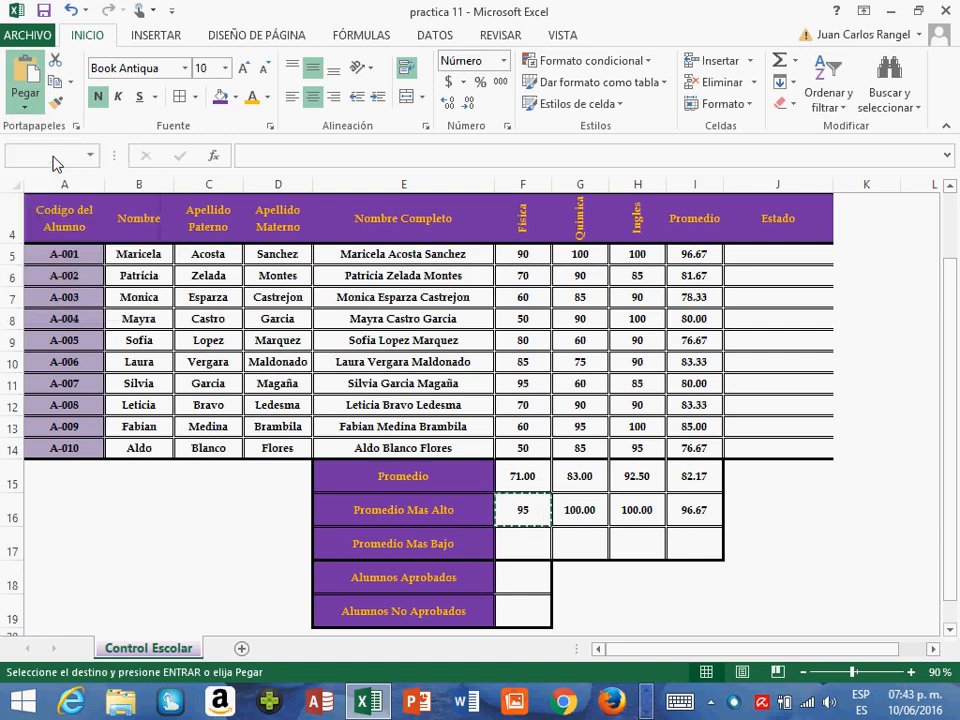
- Enter the formula =MIN(F5:F14) in F17 for the Promedio Mas Bajo of Física and check it against the grades
left_click(539, 558)
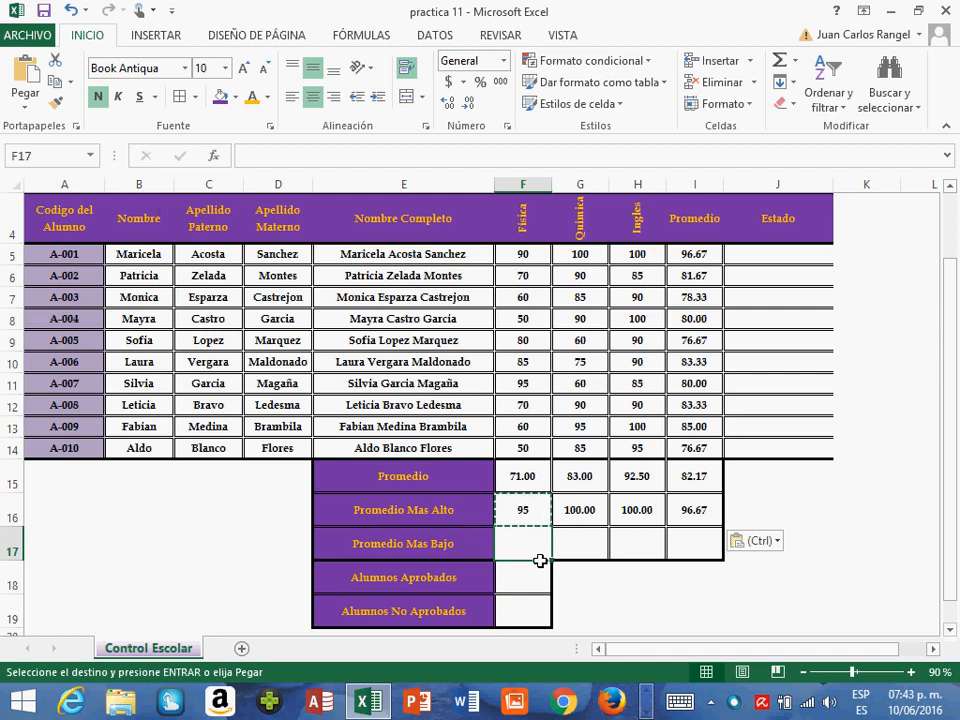
type("=")
key("Escape")
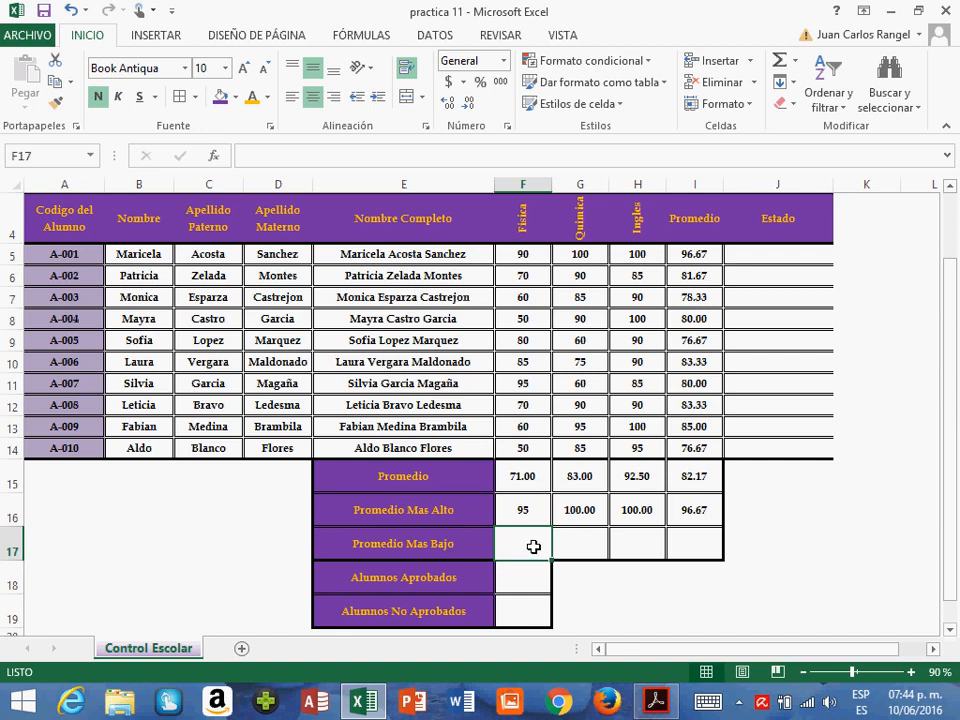
type("=min")
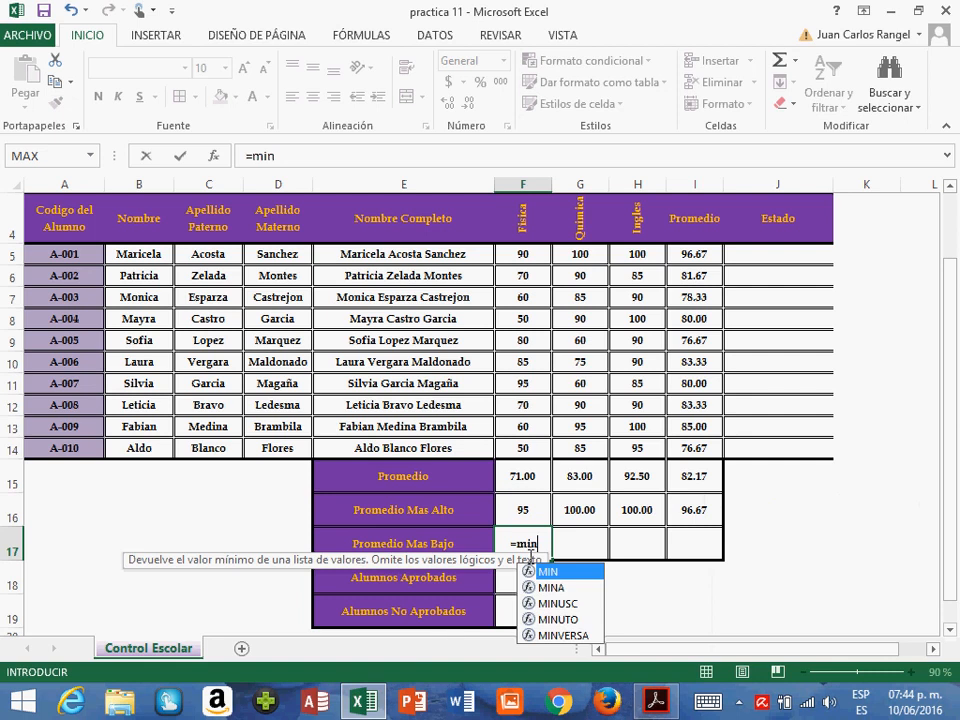
type("(")
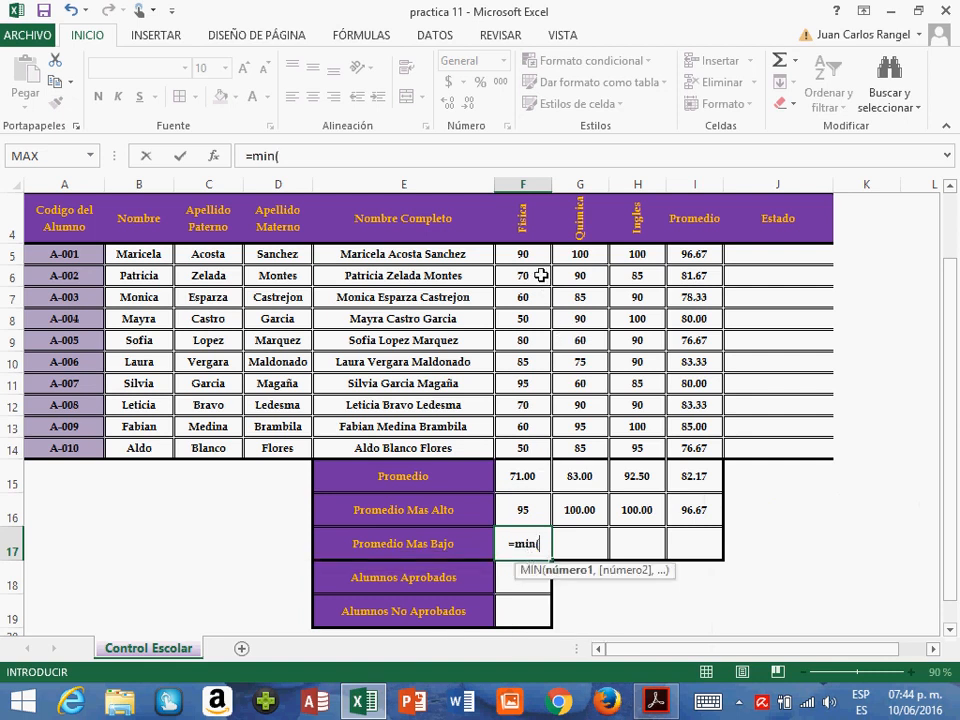
left_click_drag(541, 260, 551, 453)
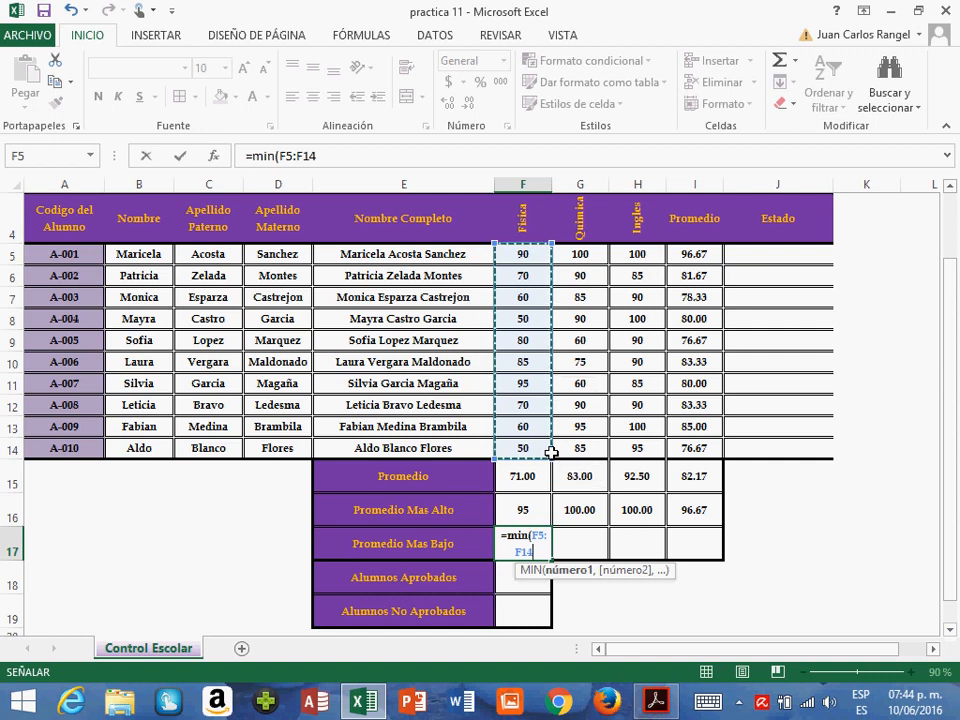
key("Return")
key("Up")
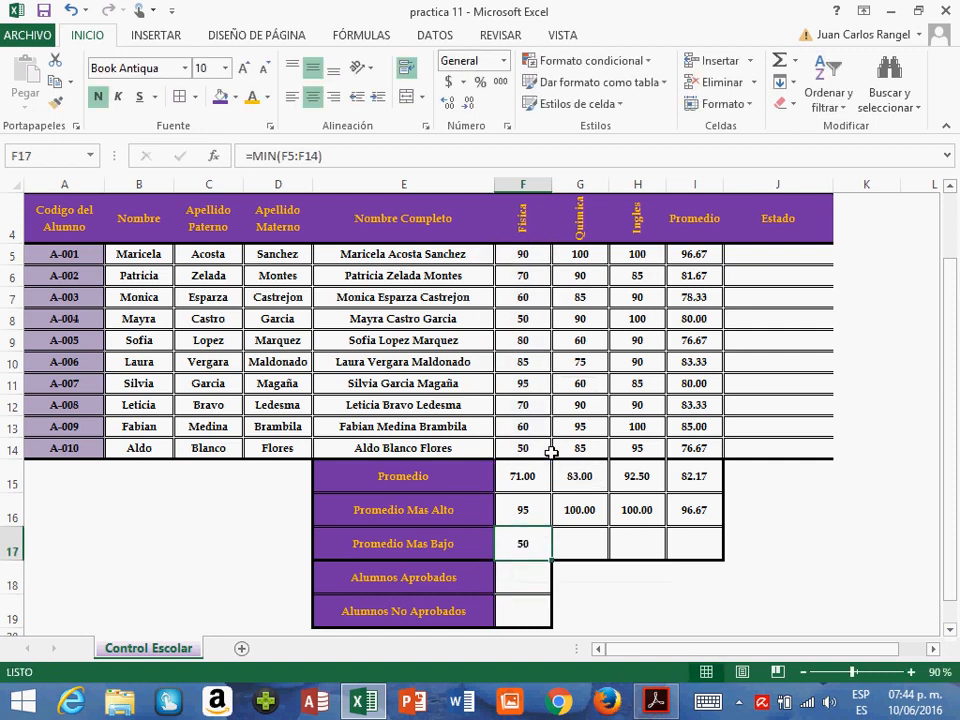
left_click(514, 325)
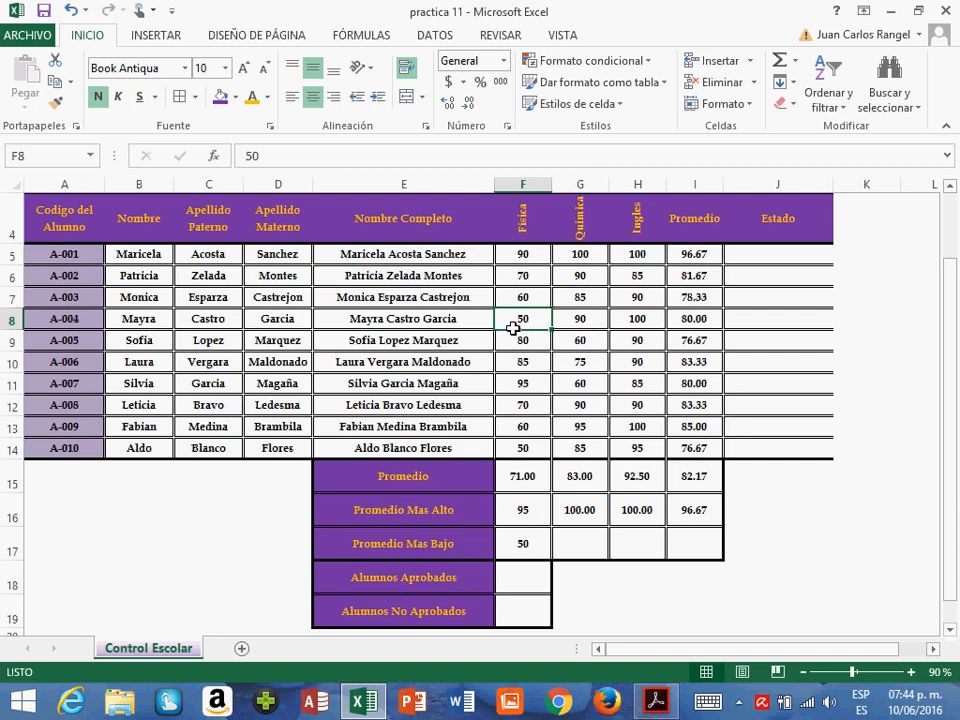
left_click(403, 323)
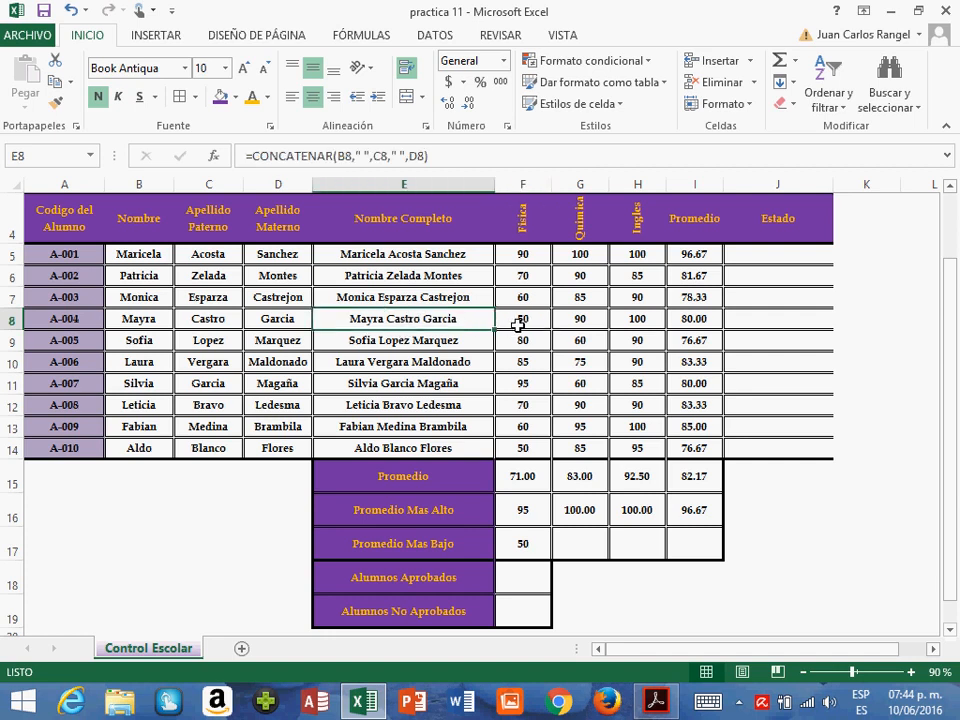
left_click(517, 325)
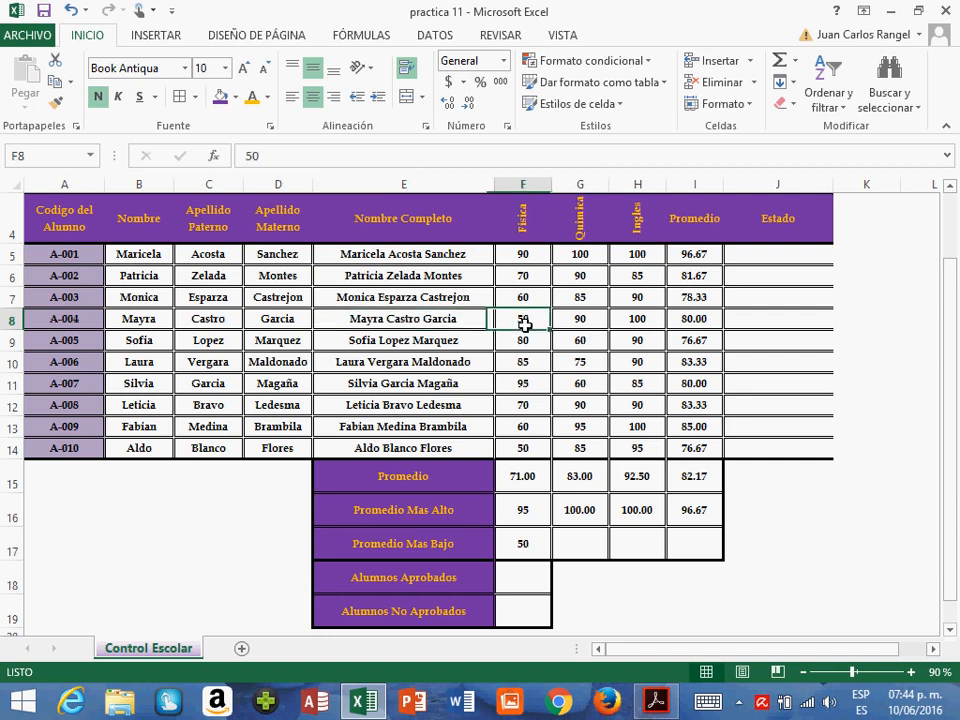
- Copy the F17 minimum formula to G17:I17, pasting formulas only, and check the copied formulas
left_click(529, 547)
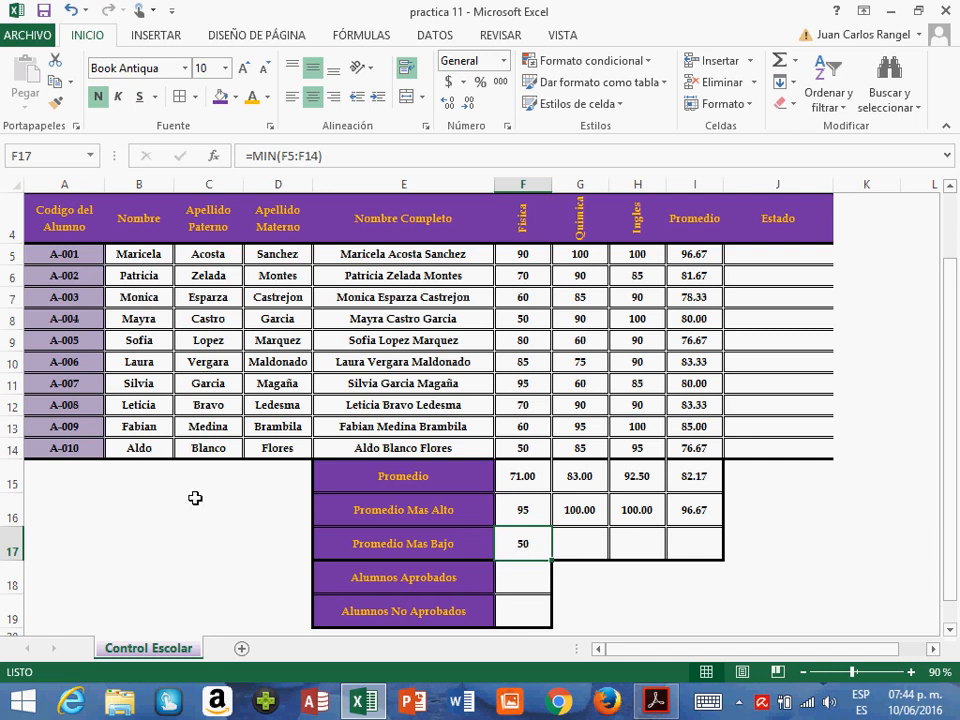
key("ctrl+c")
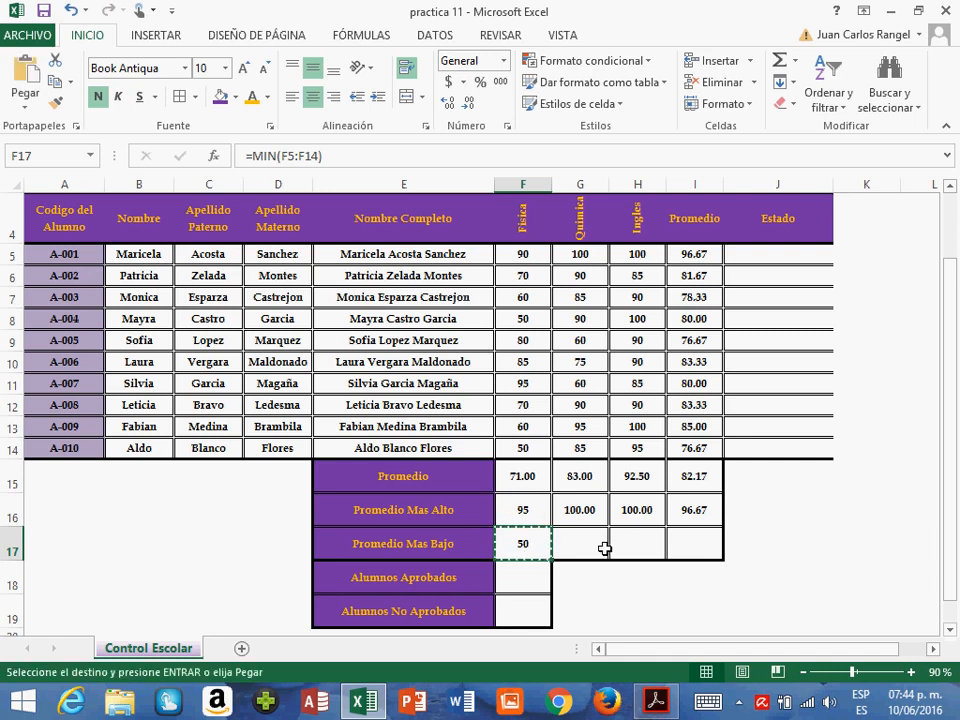
left_click_drag(606, 549, 679, 557)
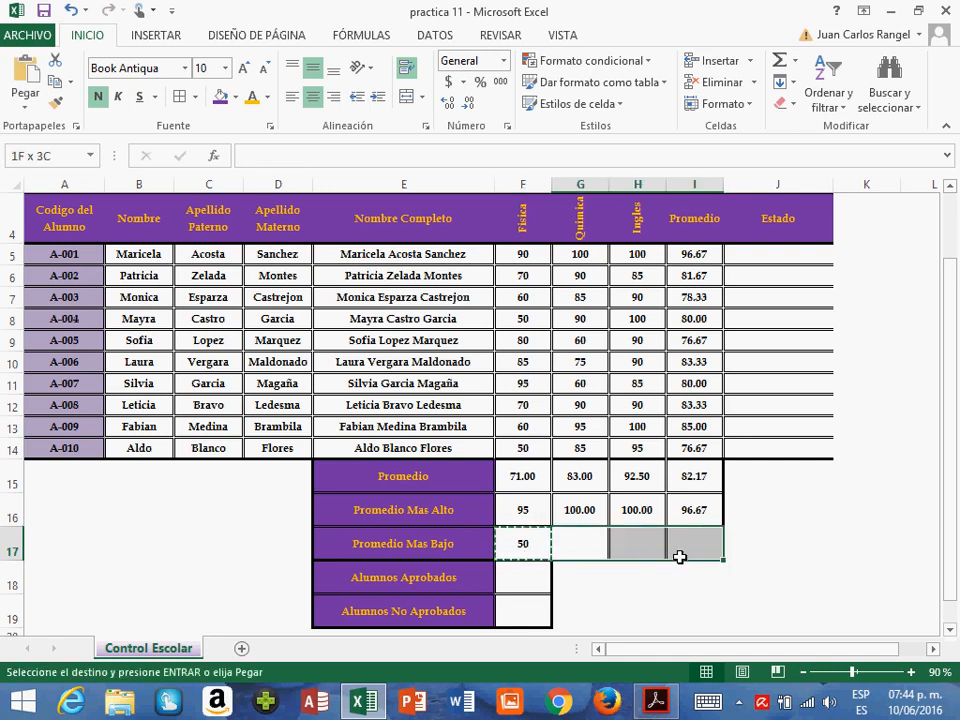
left_click(20, 106)
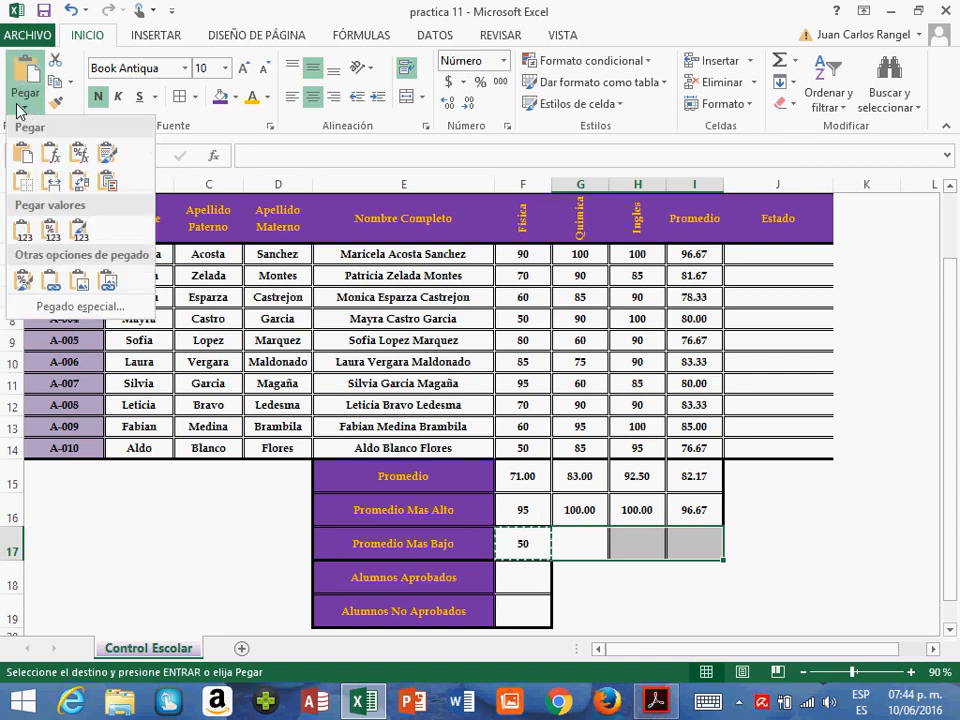
left_click(51, 160)
left_click(608, 555)
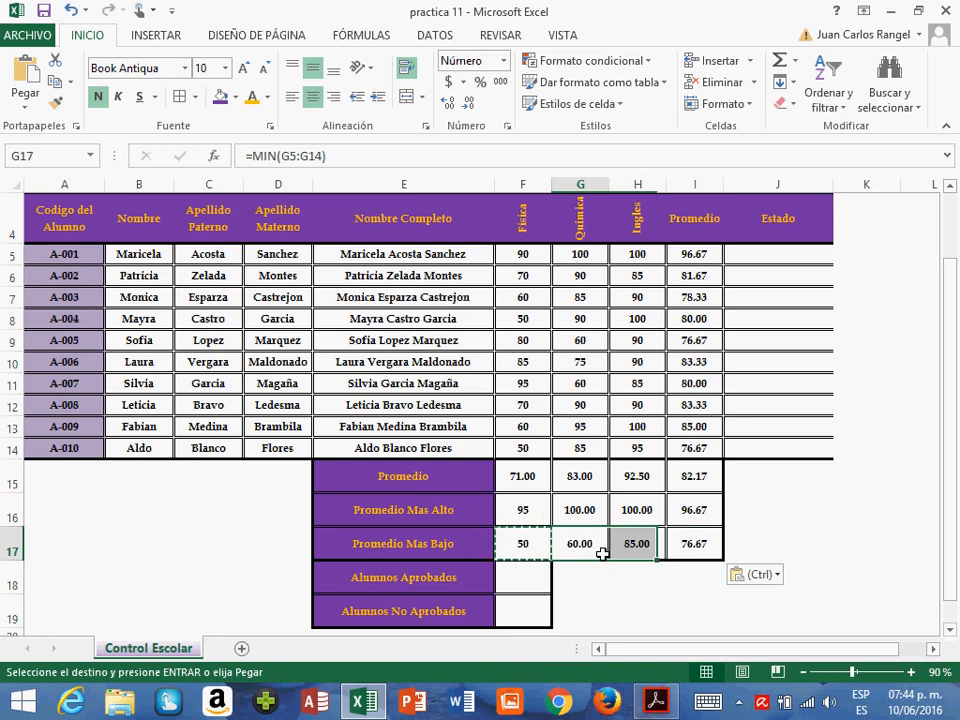
left_click(642, 552)
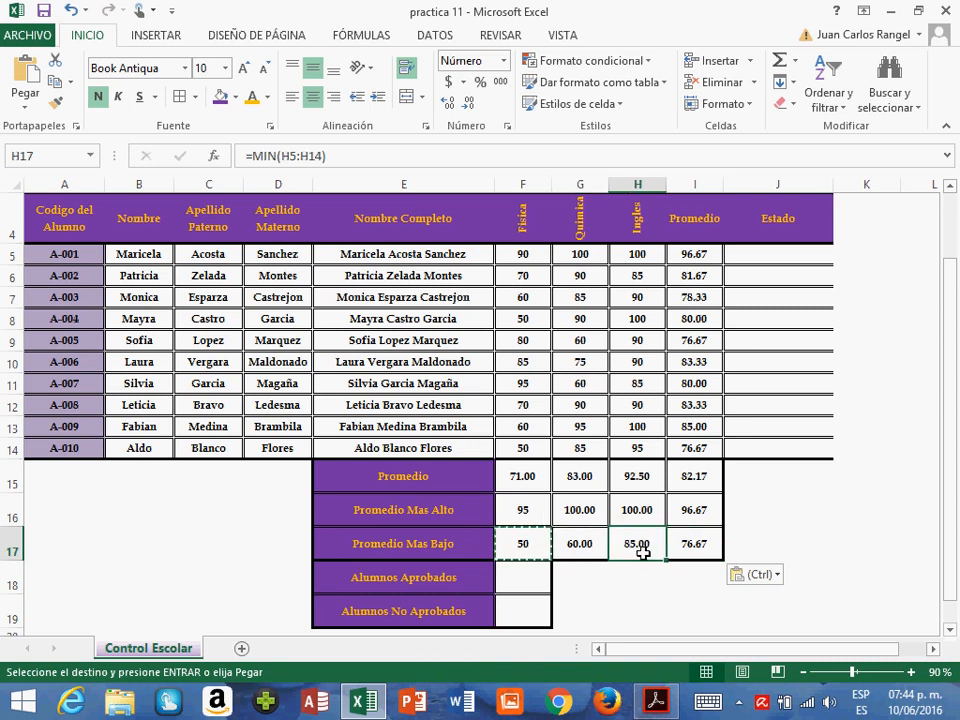
left_click(697, 552)
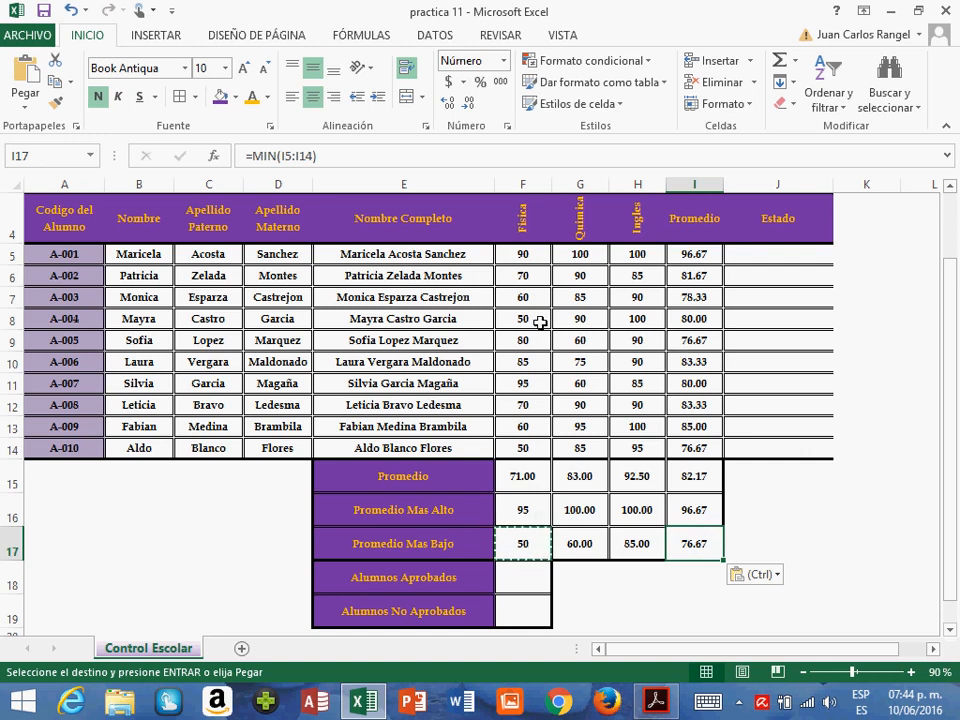
- Apply the Número format to the grades and summary values in F5:I17
left_click_drag(525, 256, 710, 555)
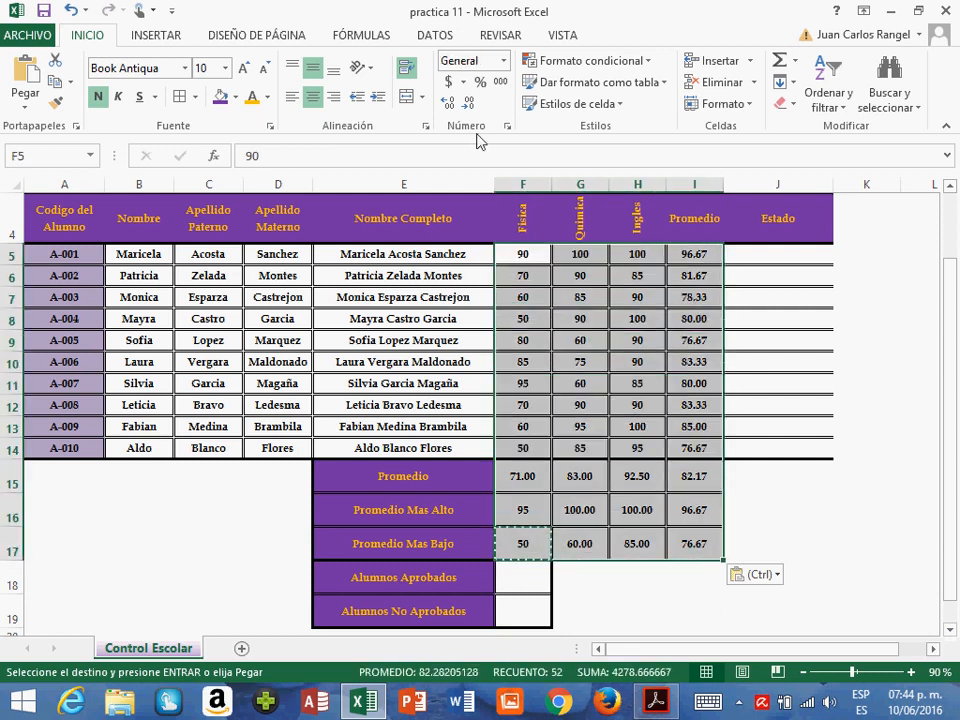
left_click(503, 60)
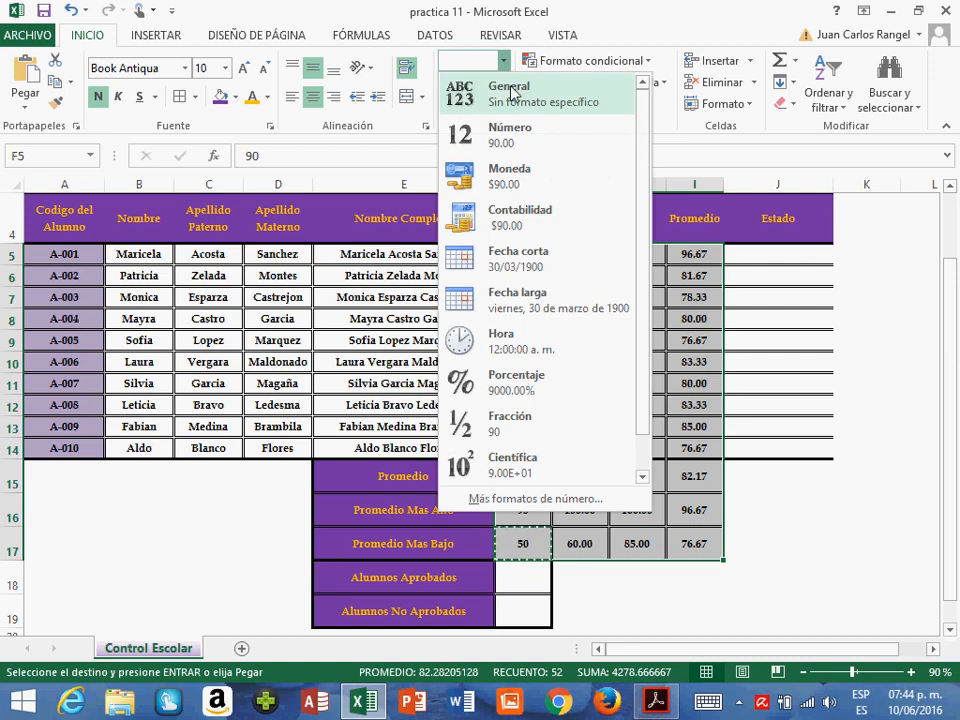
left_click(513, 101)
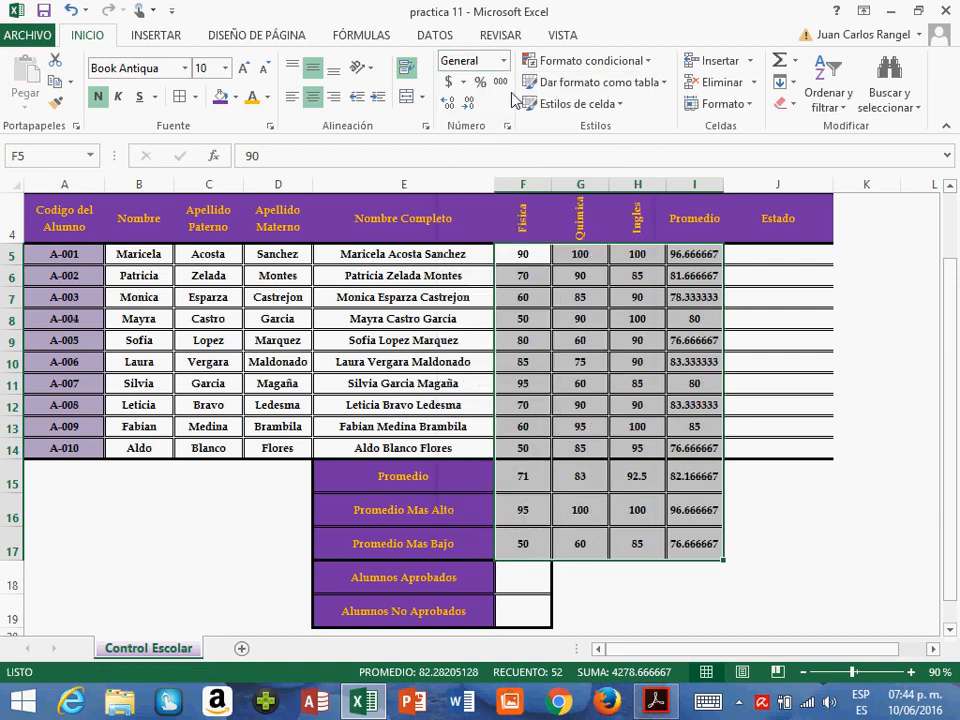
left_click(503, 62)
left_click(457, 132)
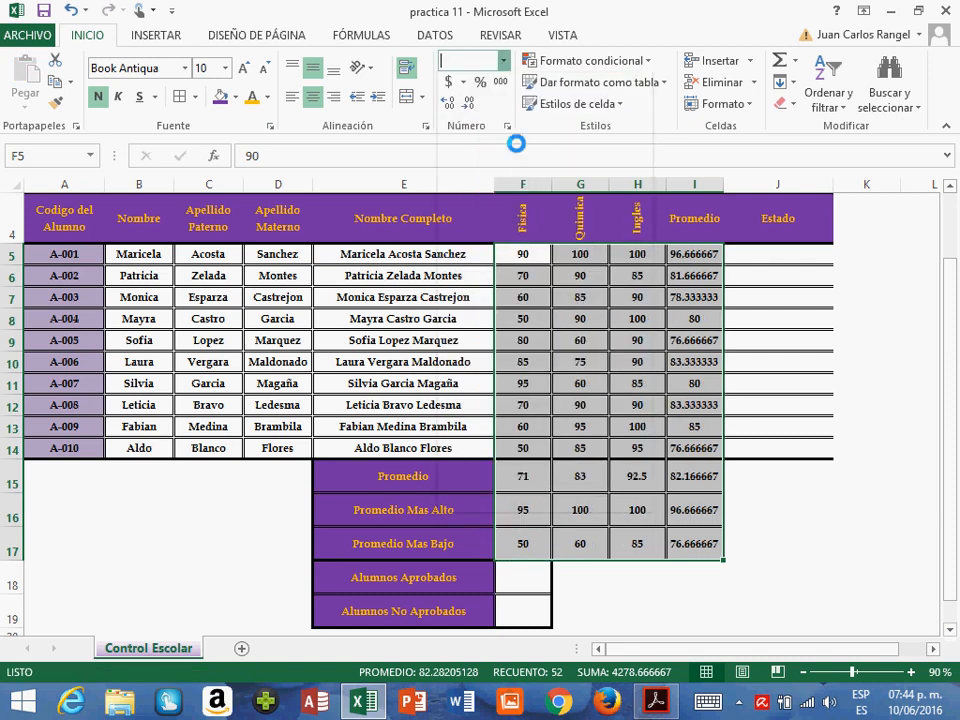
left_click(579, 541)
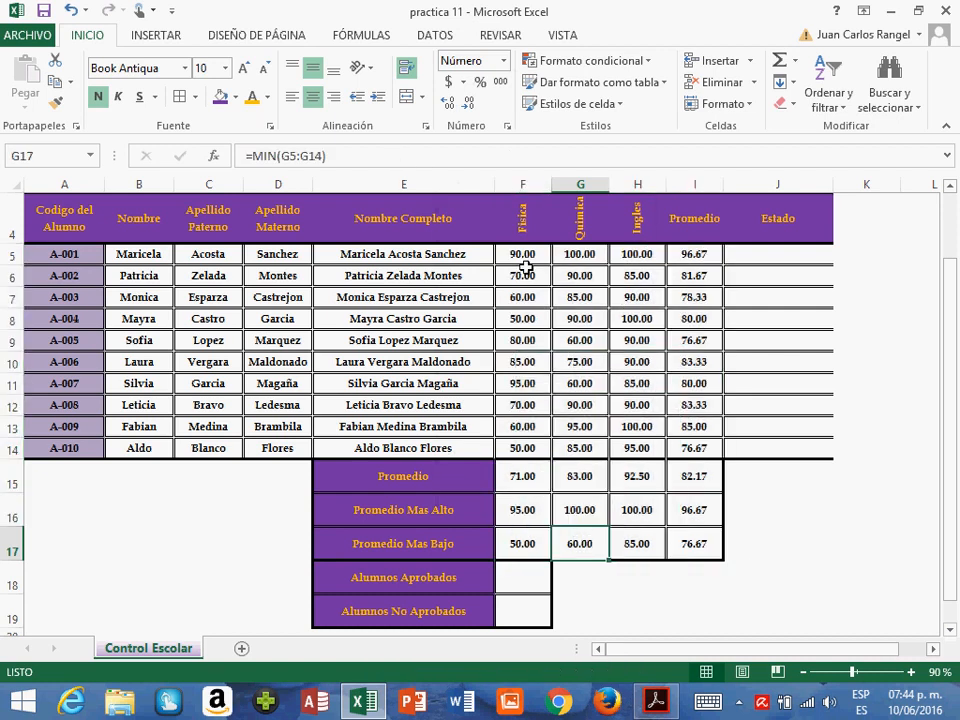
- Apply the General number format to the subject grades in F5:H14
left_click_drag(521, 254, 656, 456)
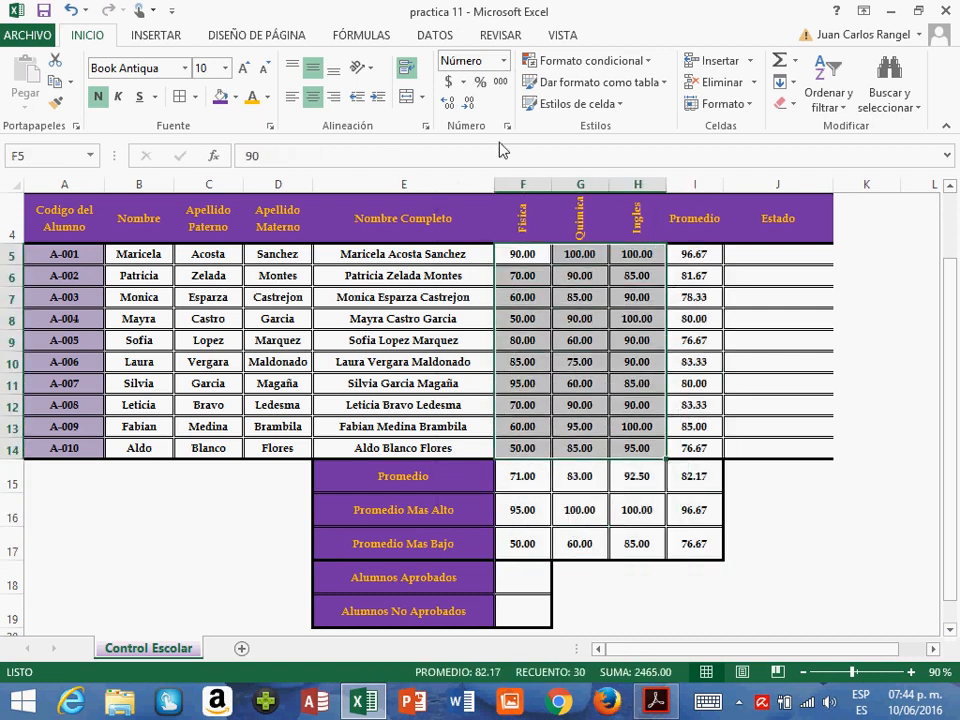
left_click(504, 61)
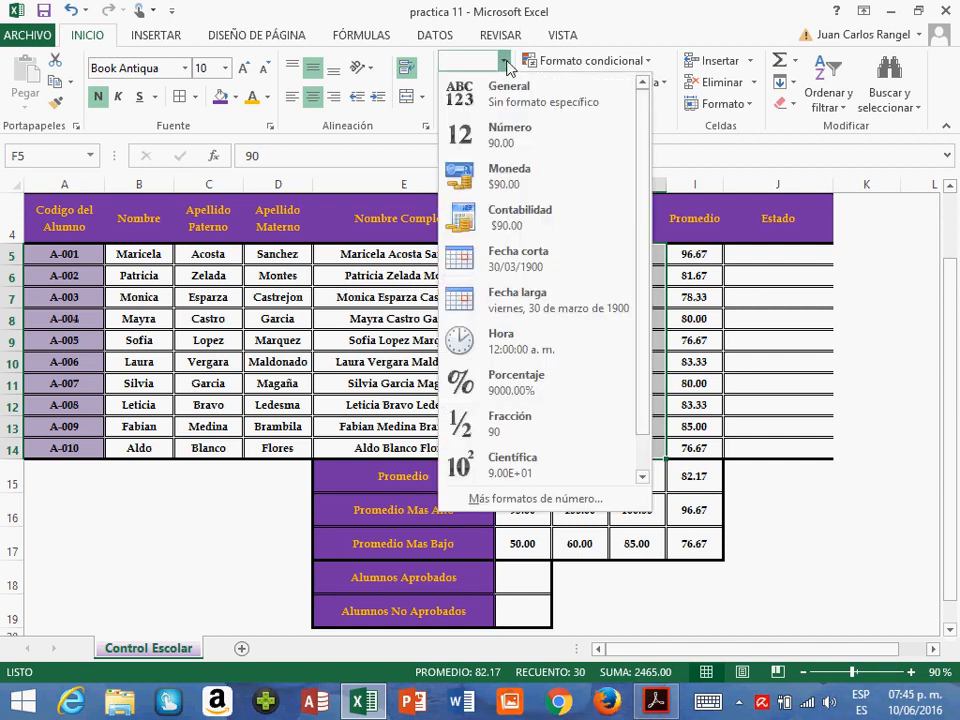
left_click(560, 102)
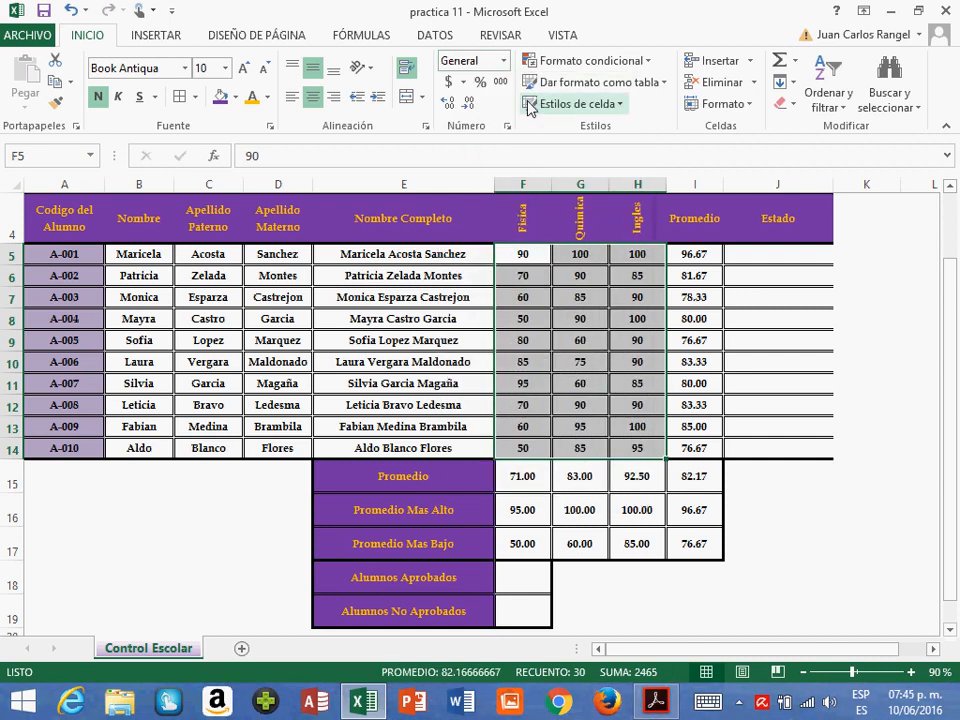
left_click(600, 318)
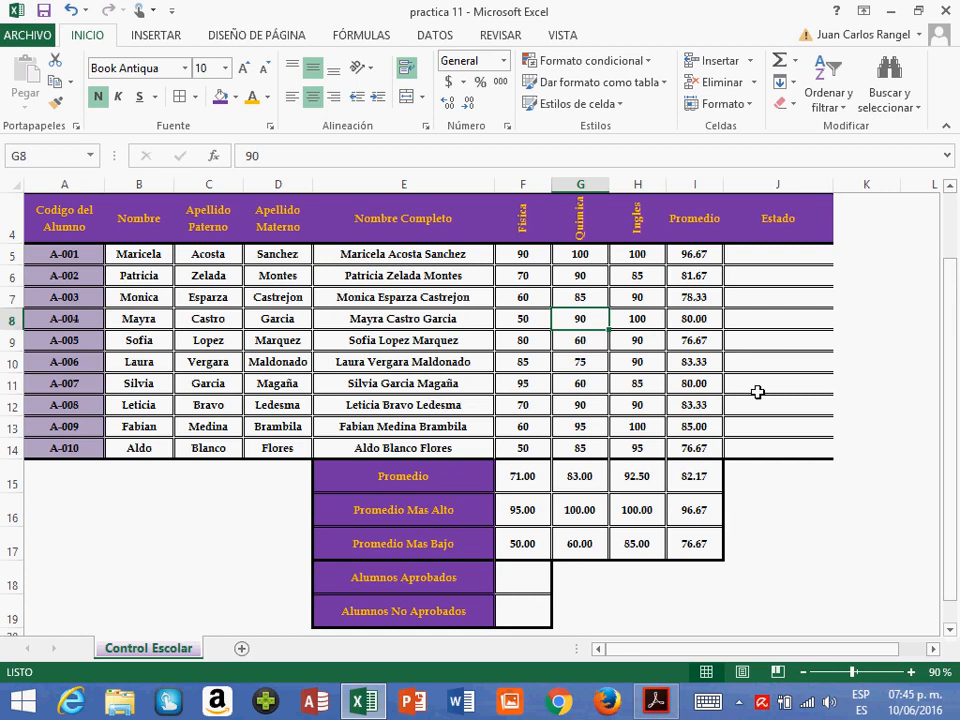
- Enter the heading Minima Aprobatoria in K4 and the passing grade 80 in L4
scroll(950, 545, "up", 1)
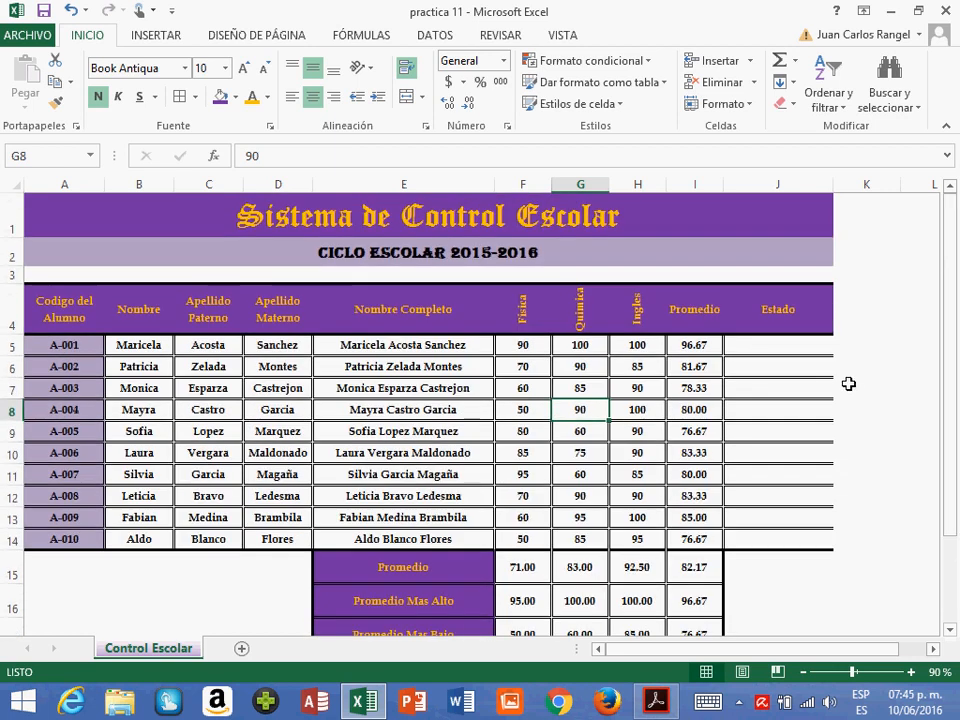
left_click(935, 650)
left_click(935, 650)
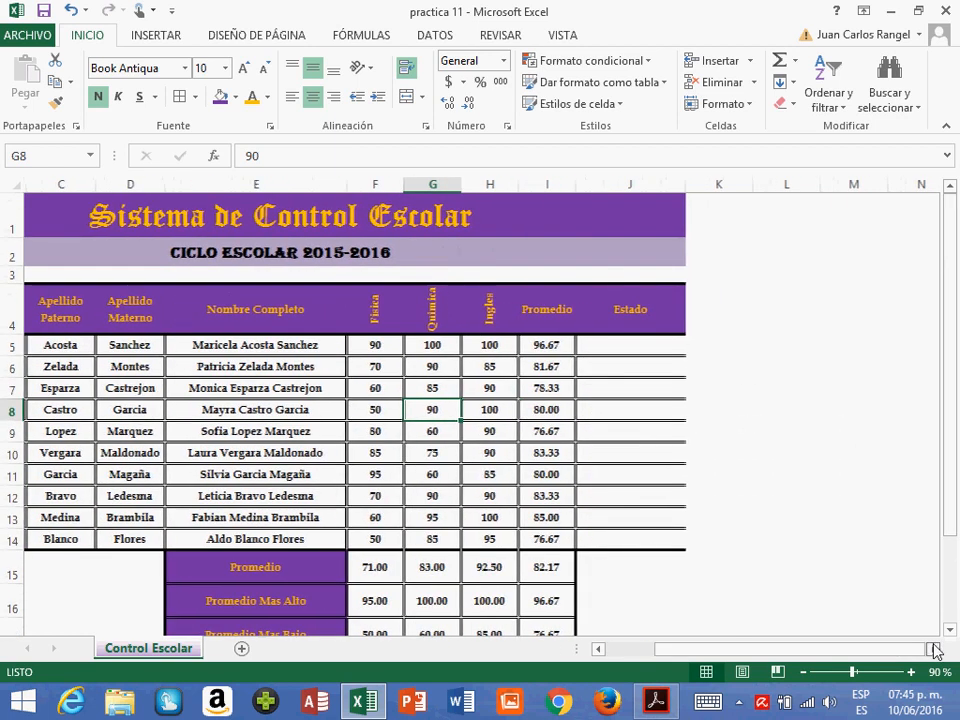
left_click(731, 323)
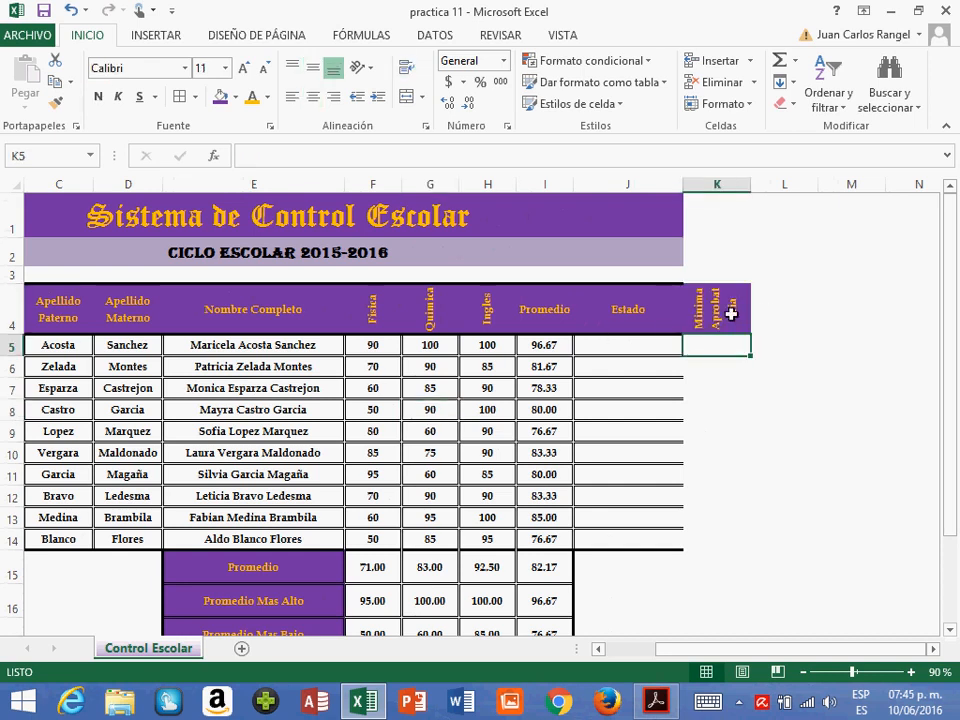
left_click(715, 318)
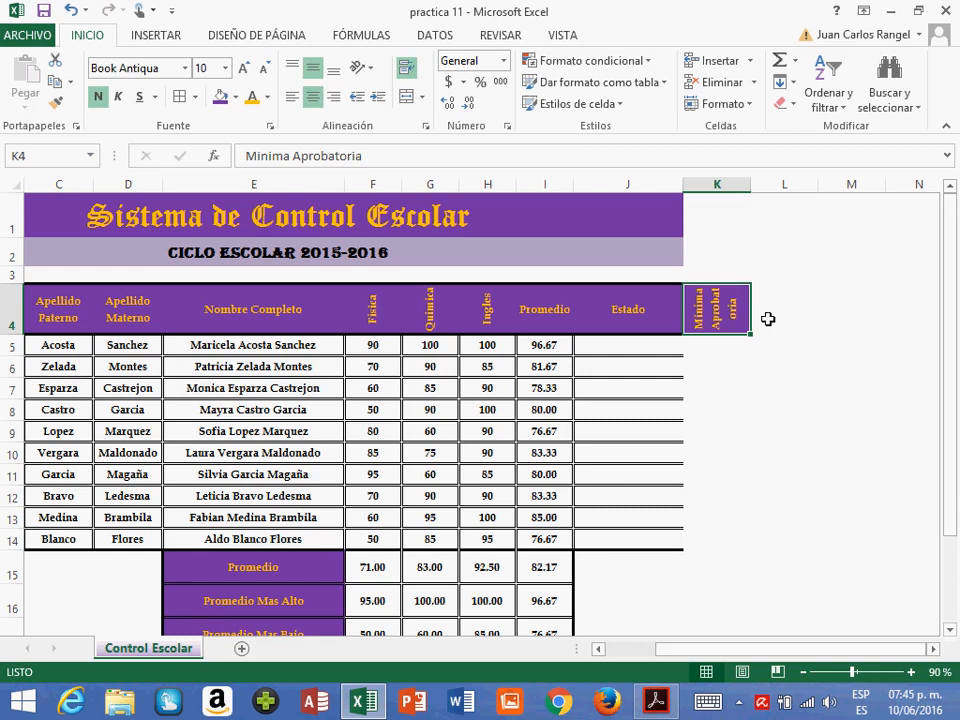
left_click(768, 318)
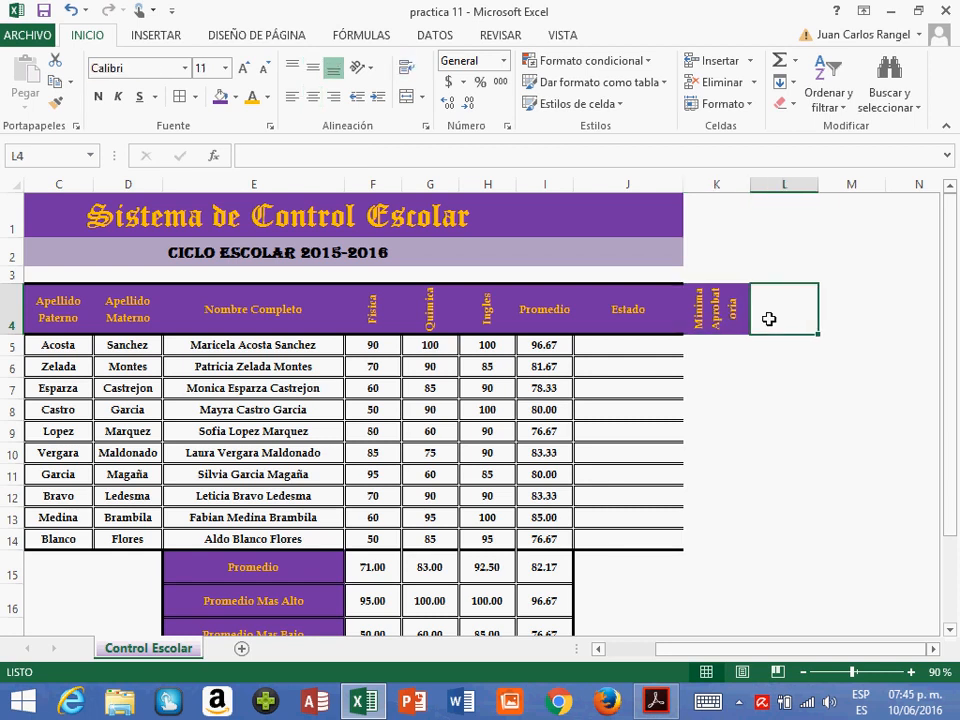
type("80")
key("Return")
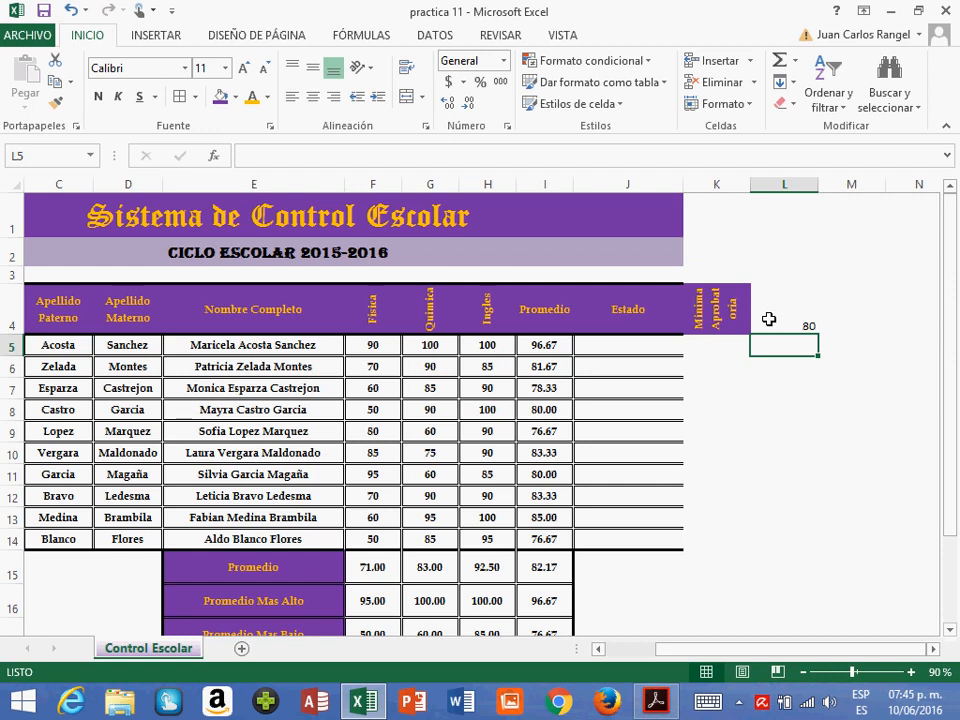
left_click(768, 318)
- Copy the formatting of the Estado heading in J4 to K4:L4
left_click(645, 307)
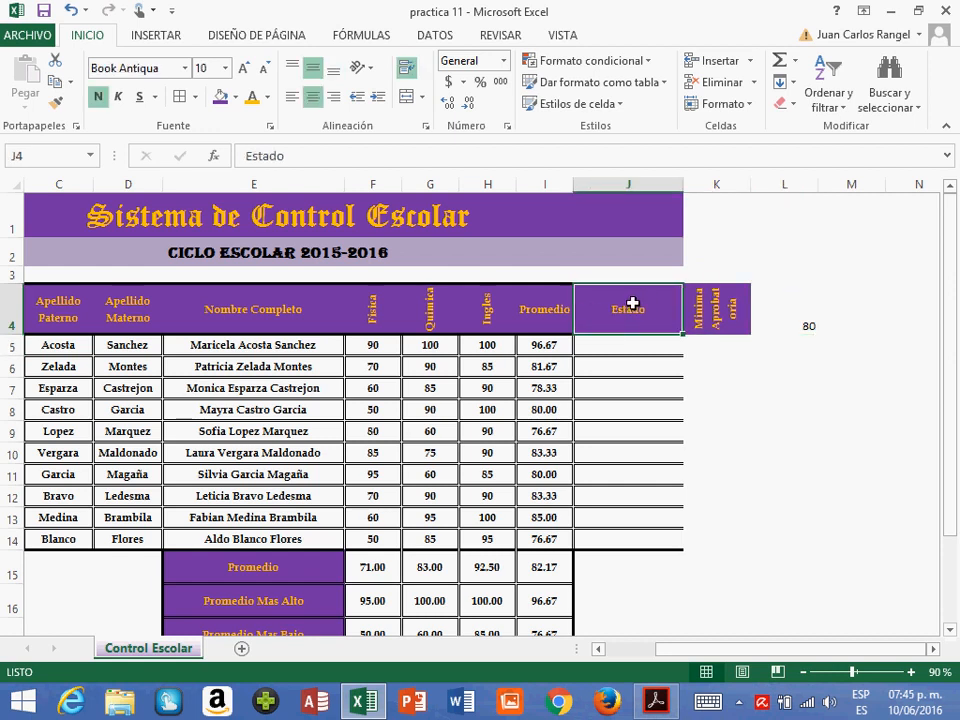
left_click(55, 103)
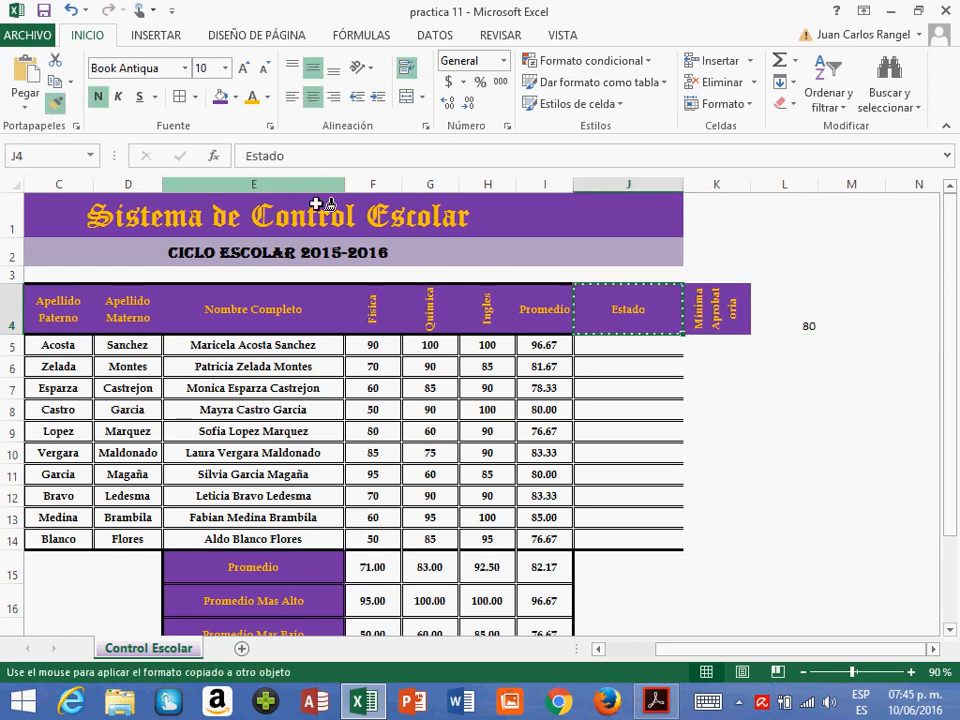
left_click_drag(729, 306, 793, 309)
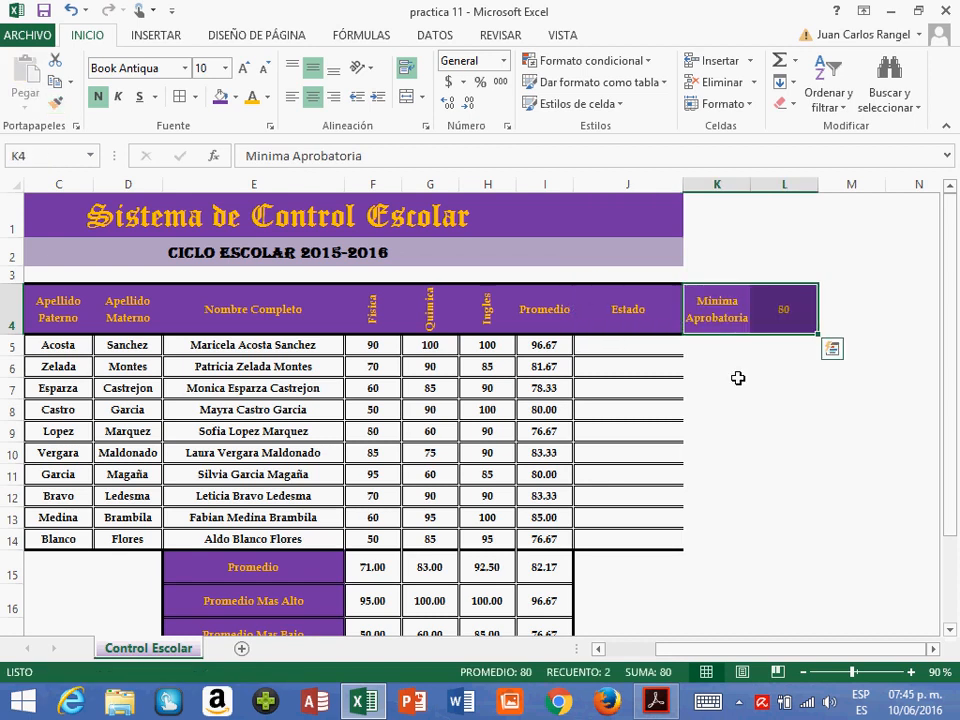
left_click(735, 252)
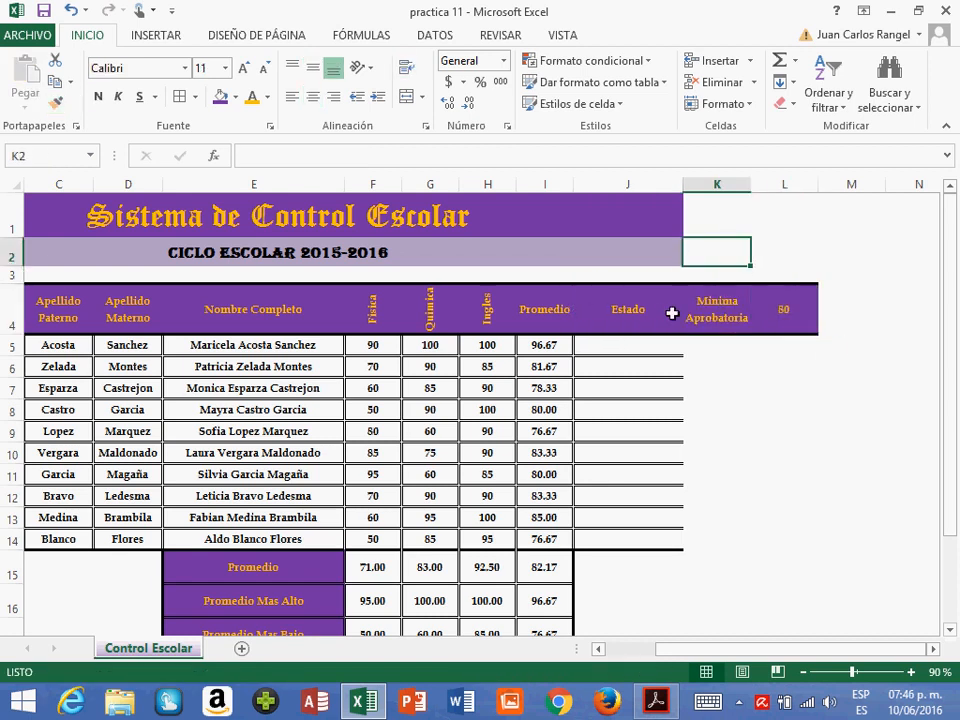
- Check the Minima Aprobatoria heading and value in K4:L4 and the first student's average in I5
left_click(745, 318)
key("Right")
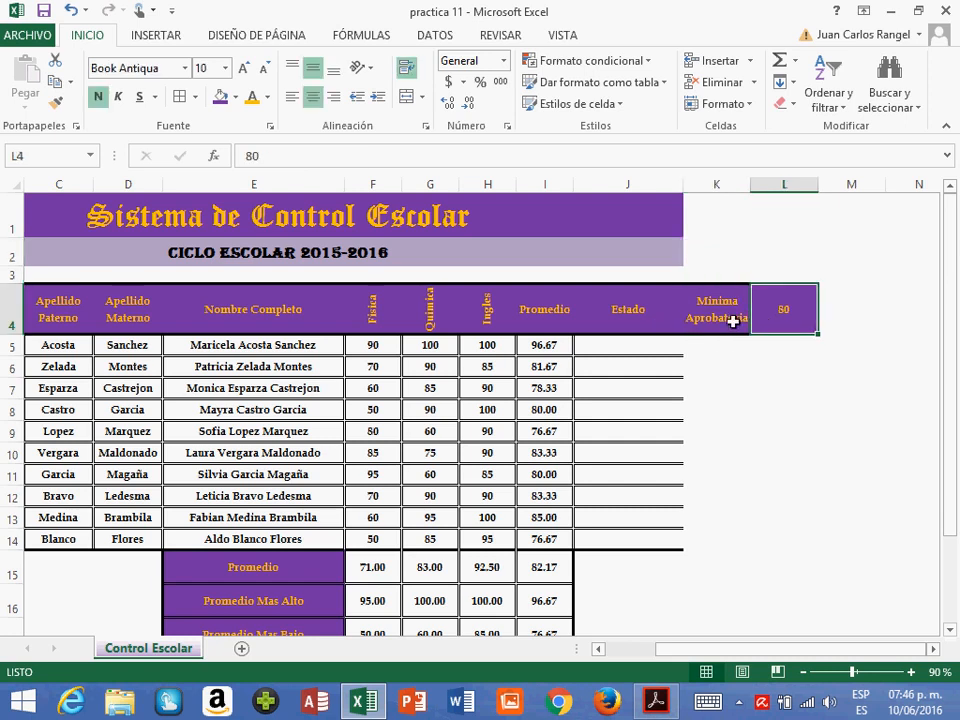
key("Left")
key("Right")
key("Left")
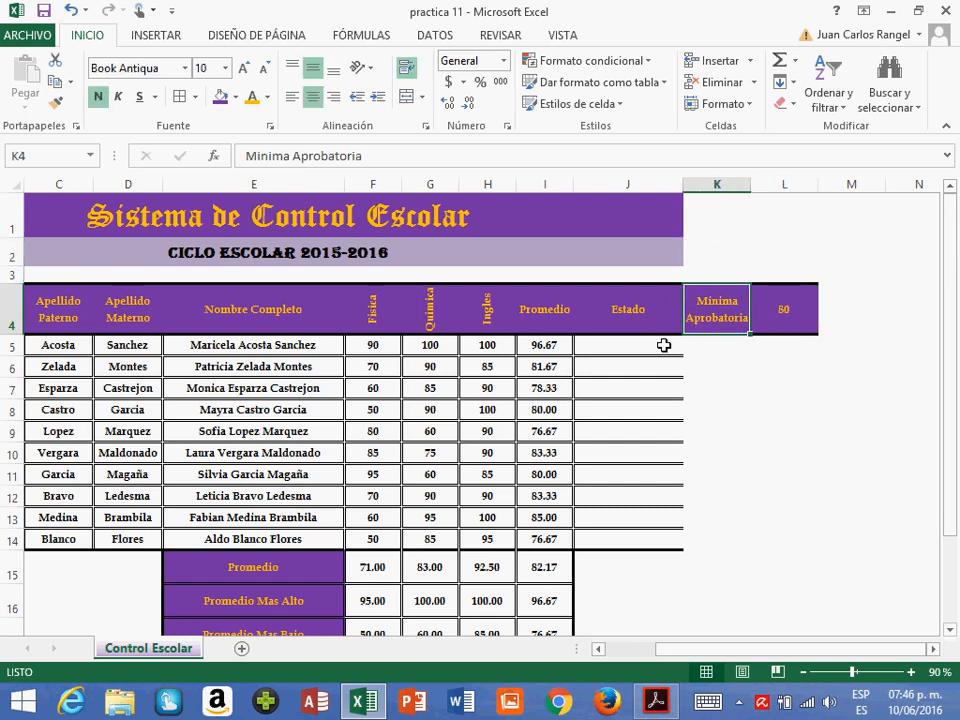
left_click(806, 313)
left_click(551, 346)
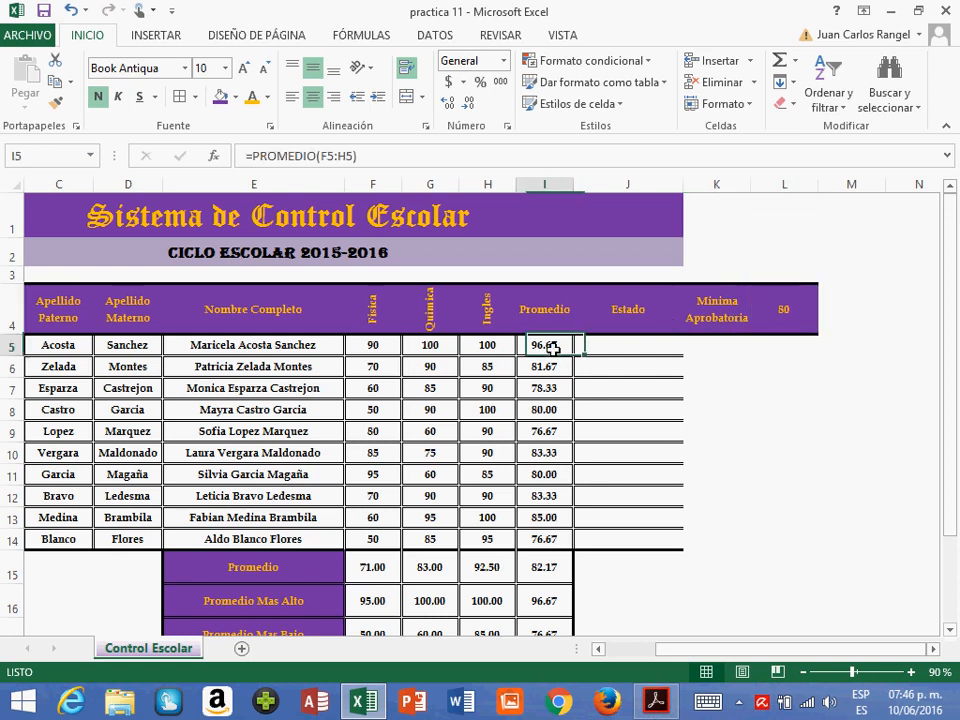
- Insert the logical function SI in J5 and set its logical test to I5>L4
left_click(650, 356)
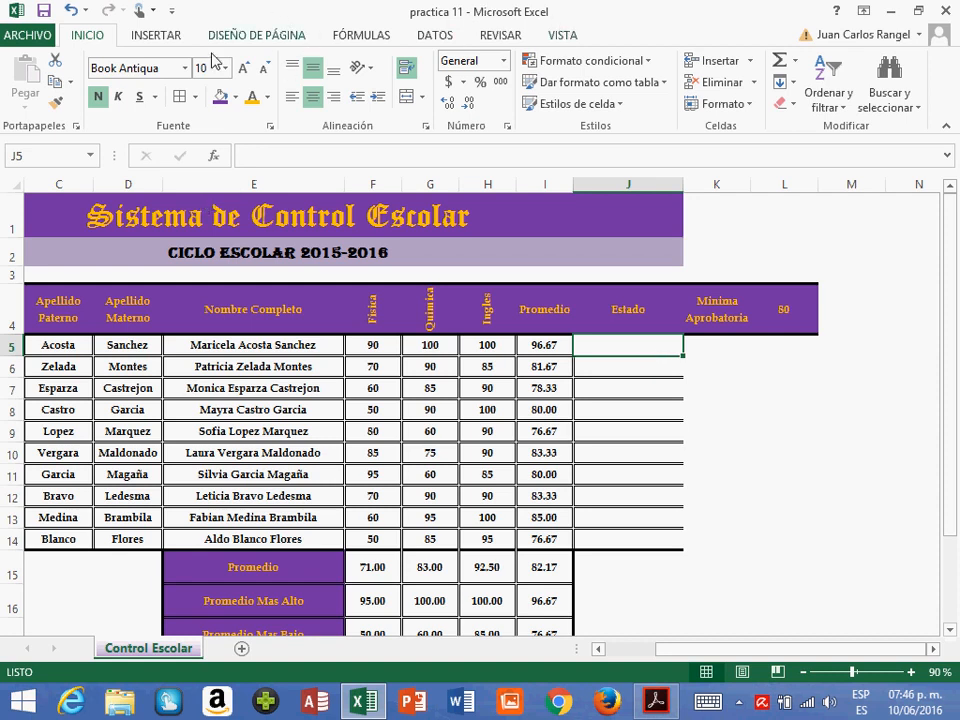
left_click(360, 38)
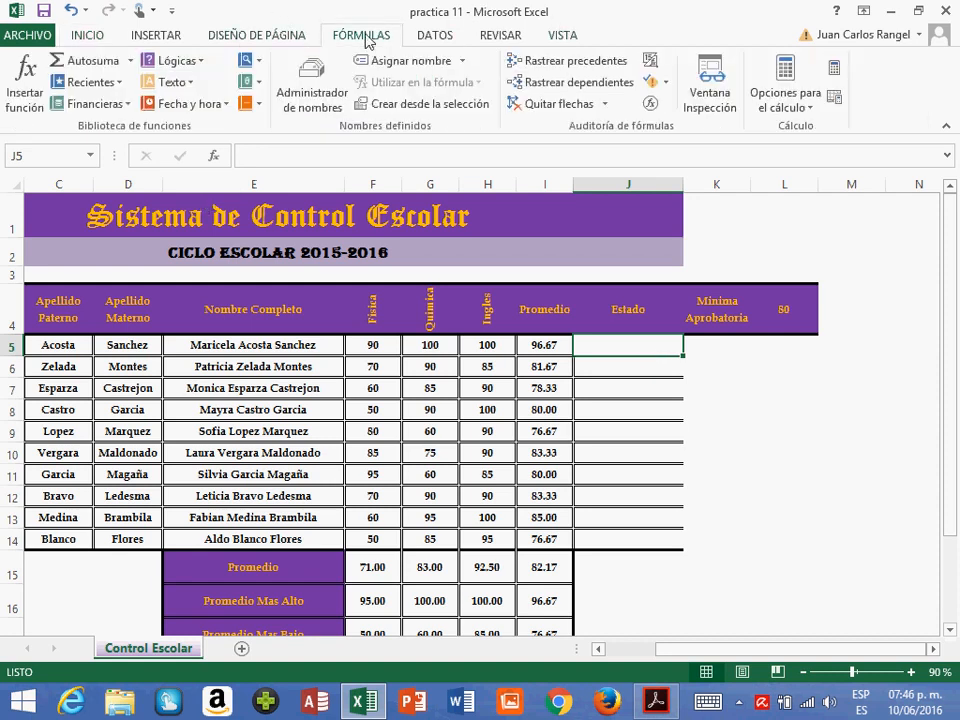
left_click(185, 61)
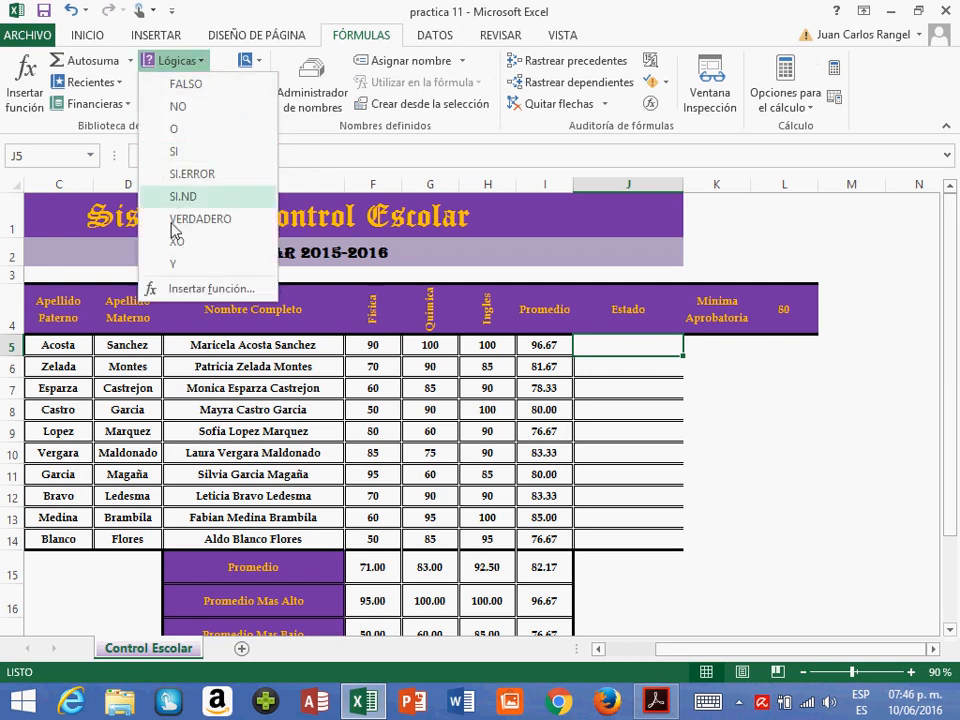
left_click(180, 151)
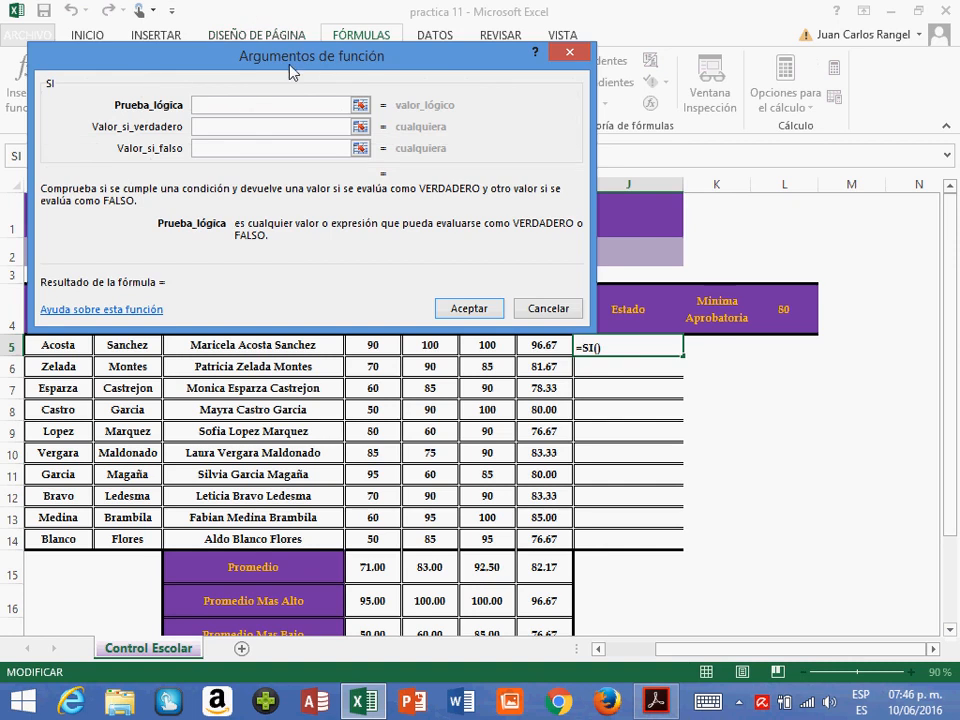
left_click_drag(315, 95, 586, 400)
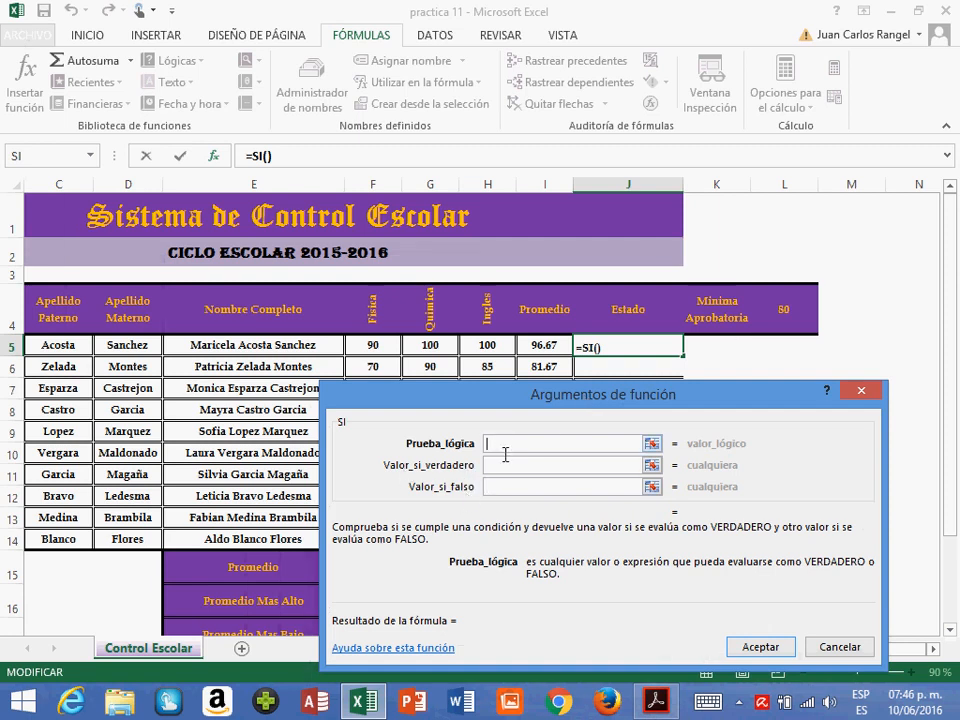
left_click(551, 354)
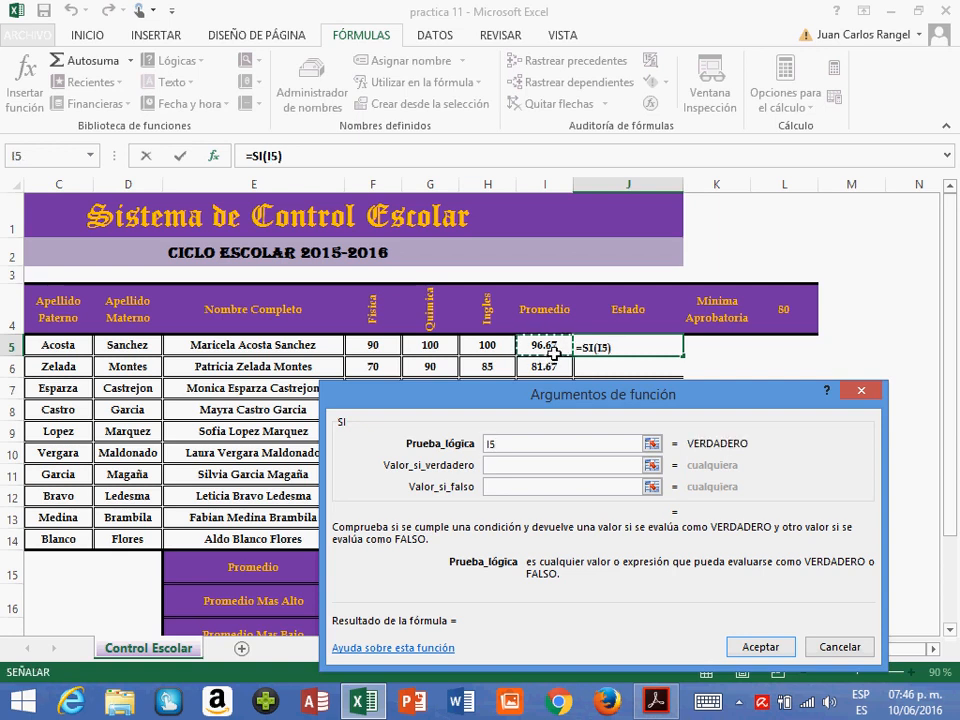
type(">")
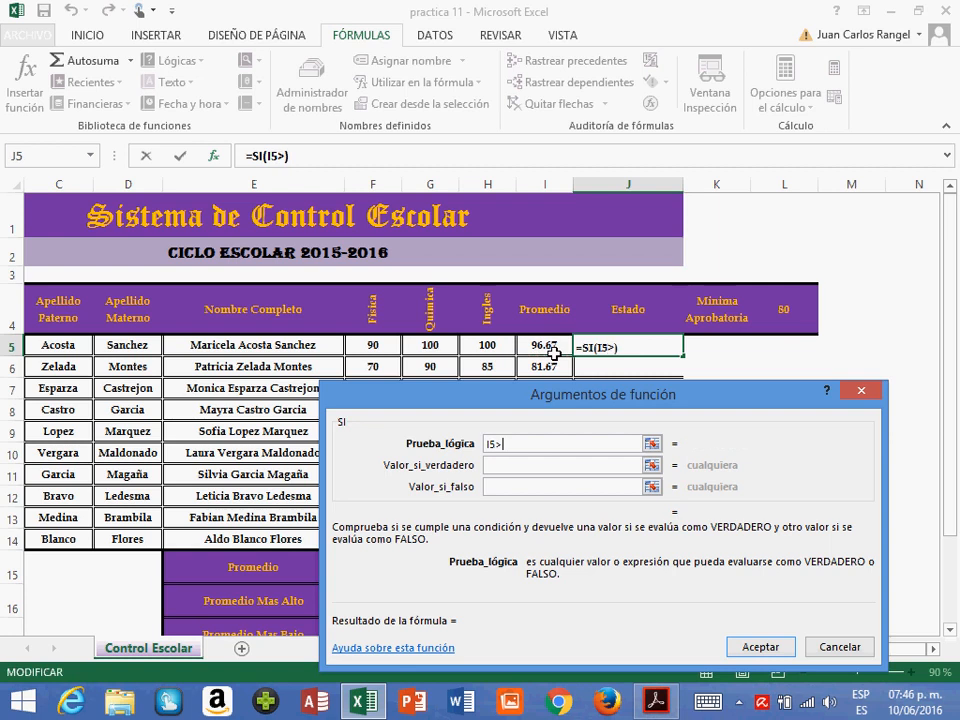
left_click(788, 316)
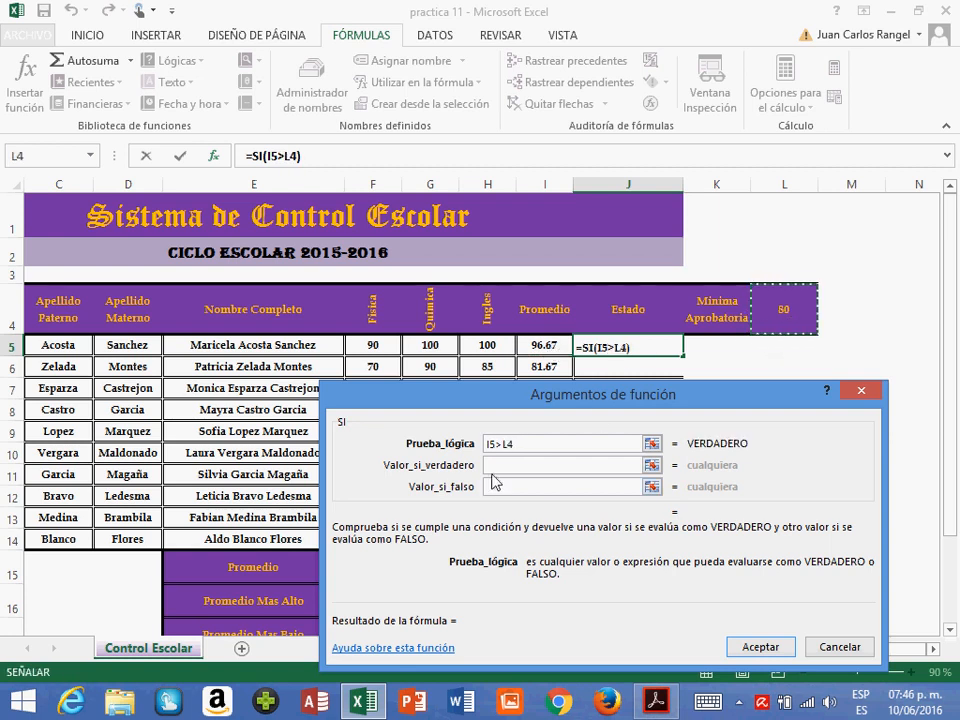
- Set the SI function's true value to APROBADO and its false value to NO APROBADO, and accept the formula in J5
left_click(499, 469)
type("ap")
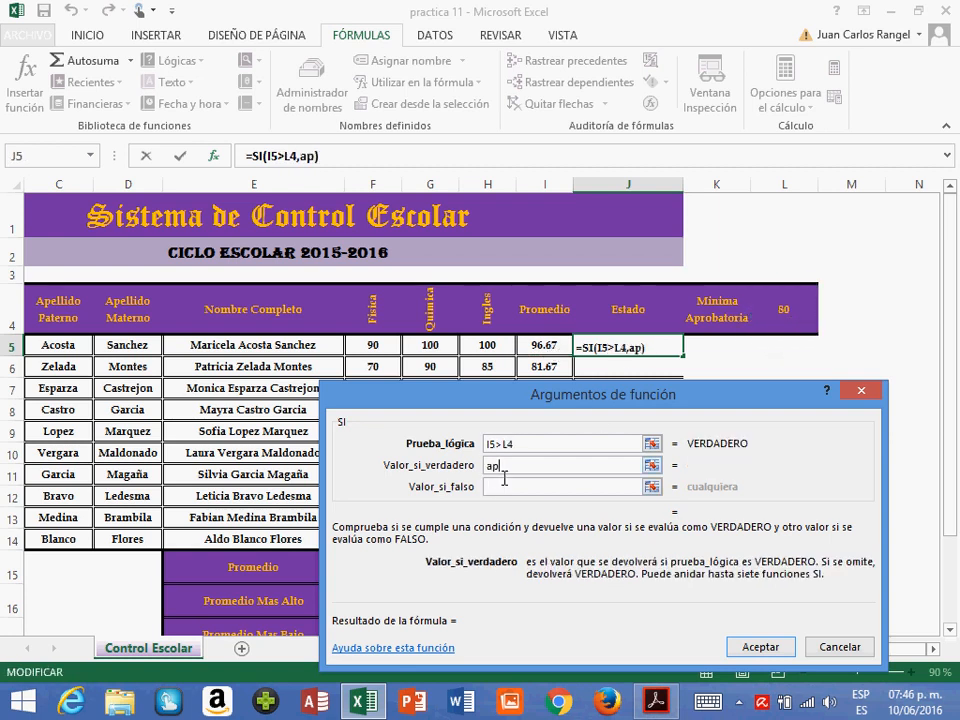
key("BackSpace")
key("BackSpace")
type("APROBADO")
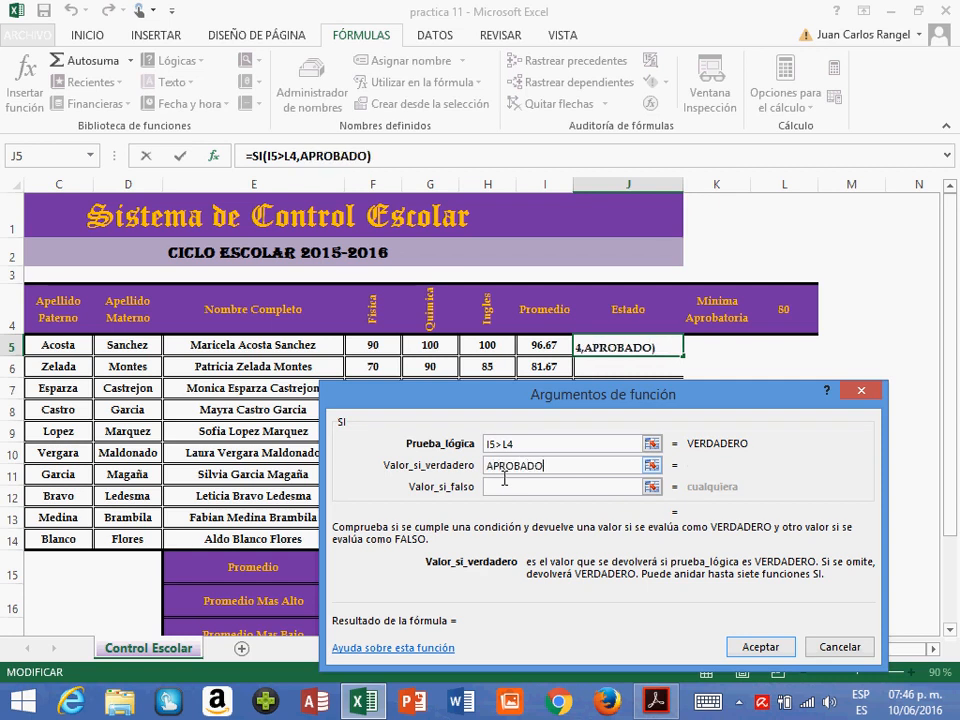
left_click(498, 486)
type("N")
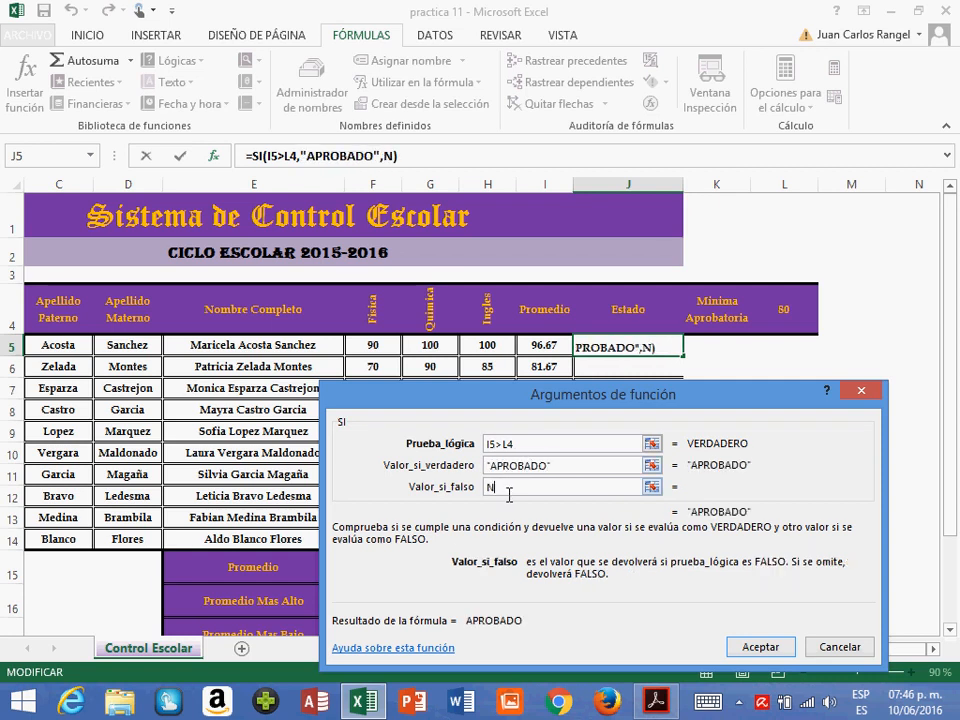
type("O APRON")
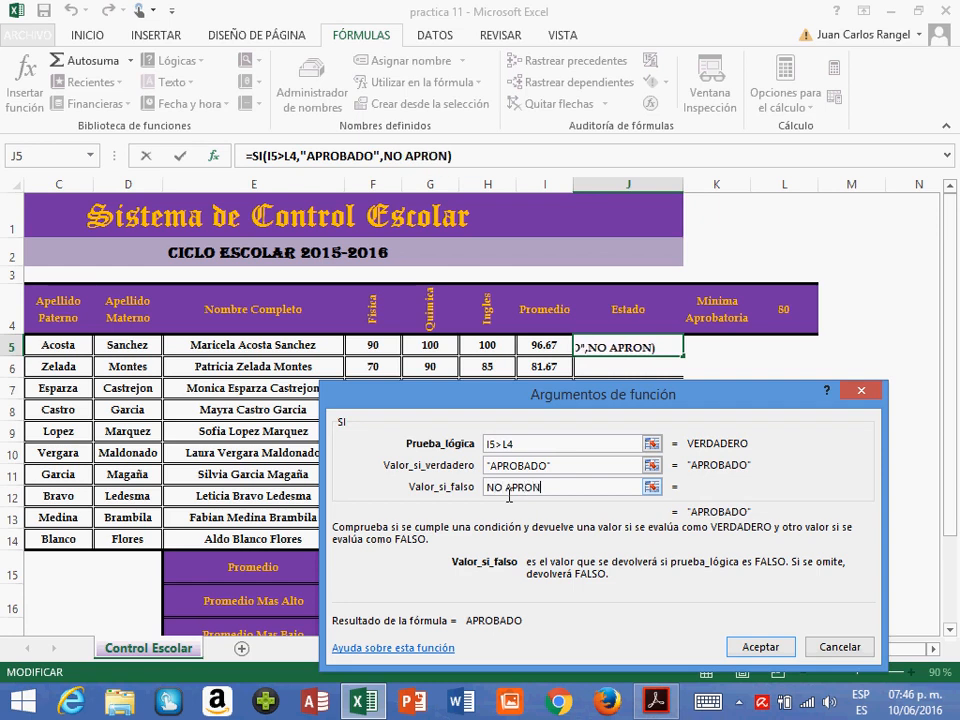
key("BackSpace")
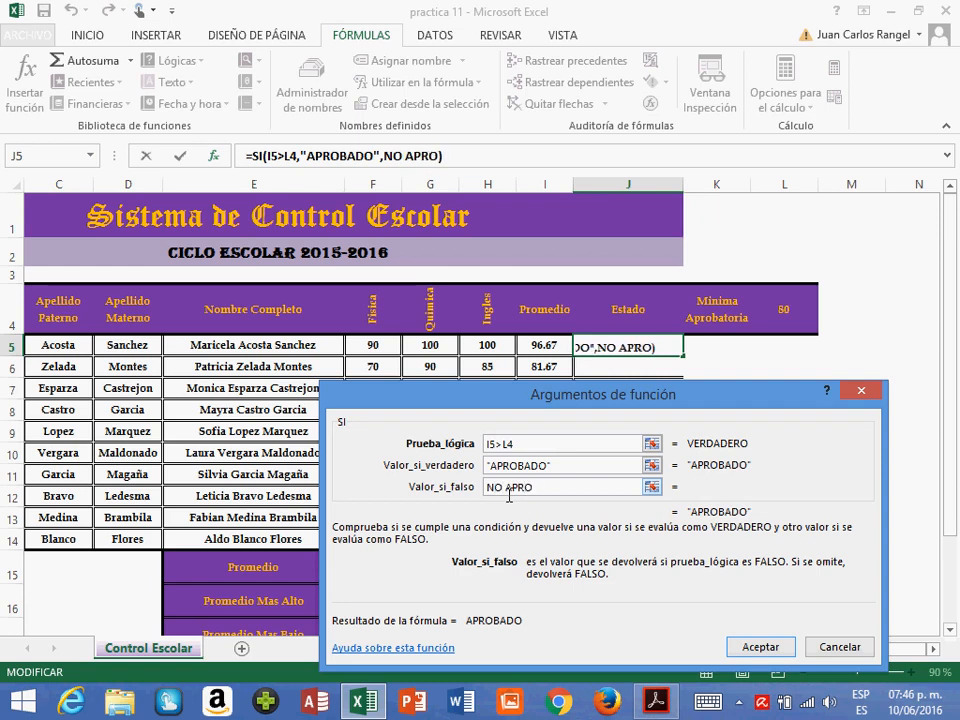
type("BADO")
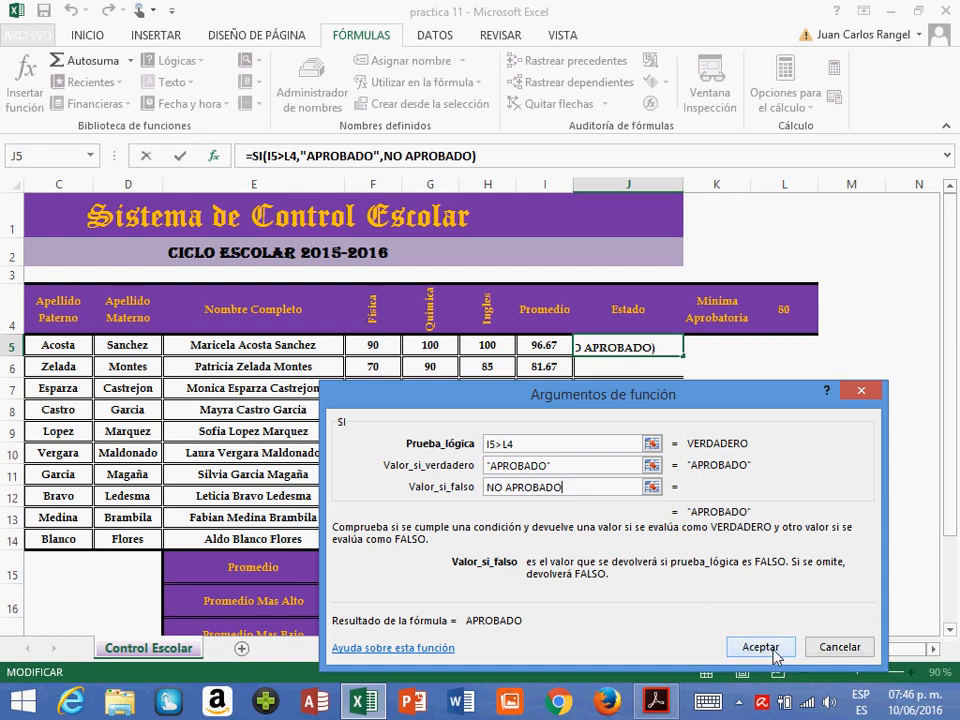
left_click(773, 650)
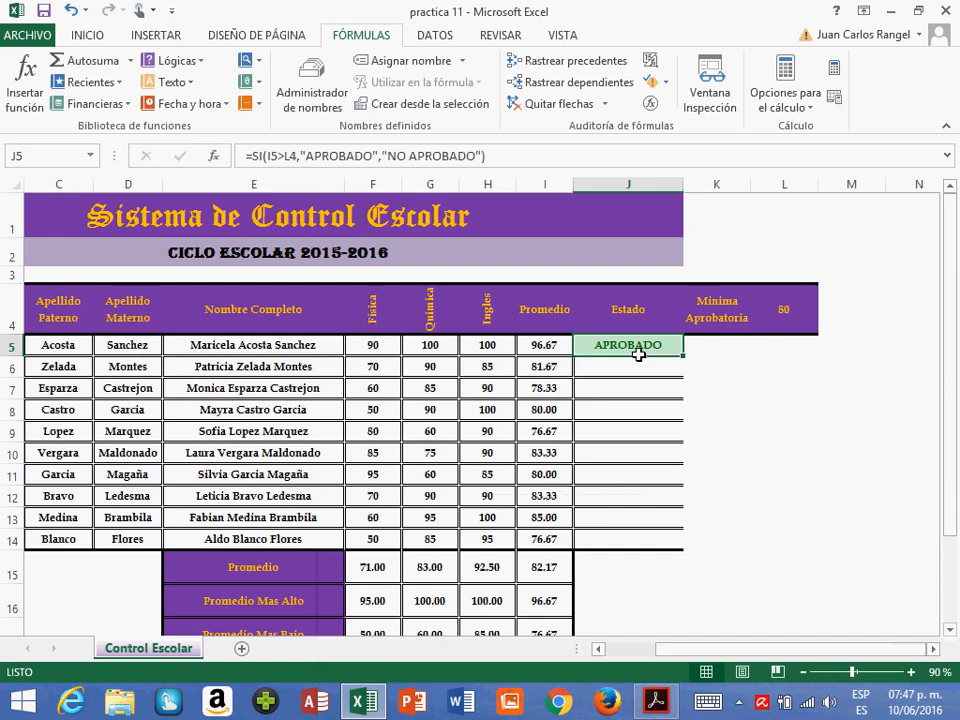
- Fix the row of the passing-grade reference in J5's SI formula, making the logical test I5>L$4
key("ctrl+grave")
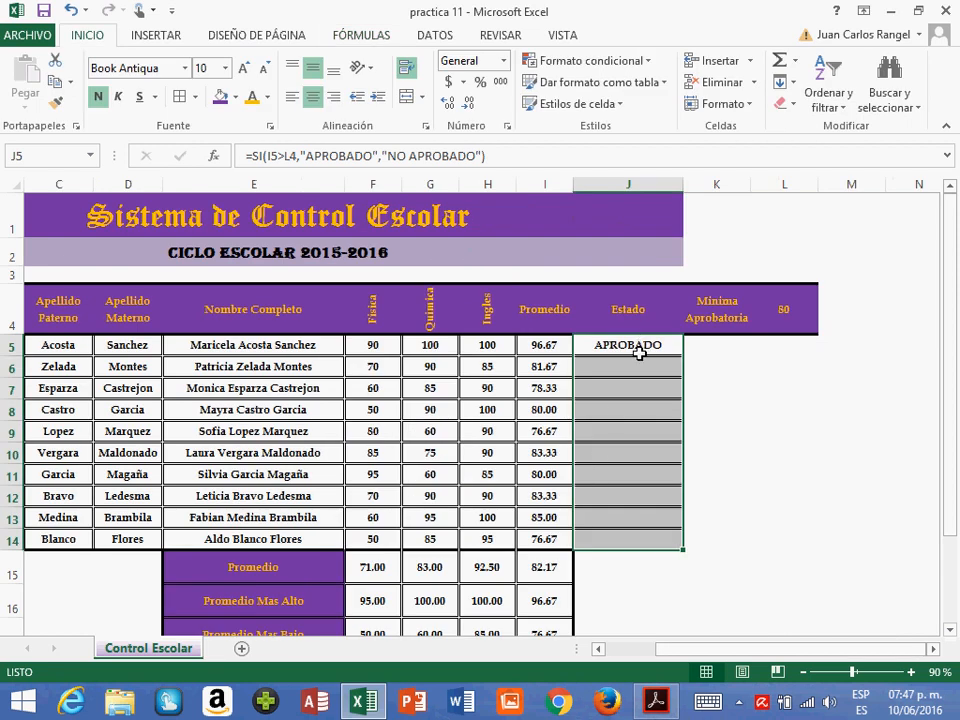
left_click(639, 353)
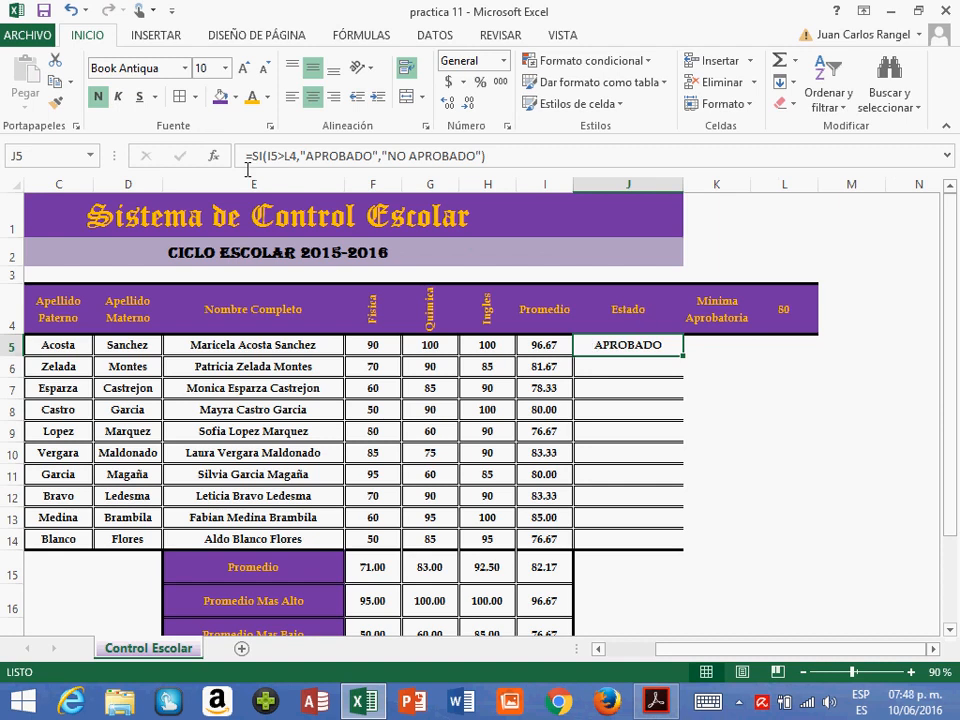
left_click(294, 158)
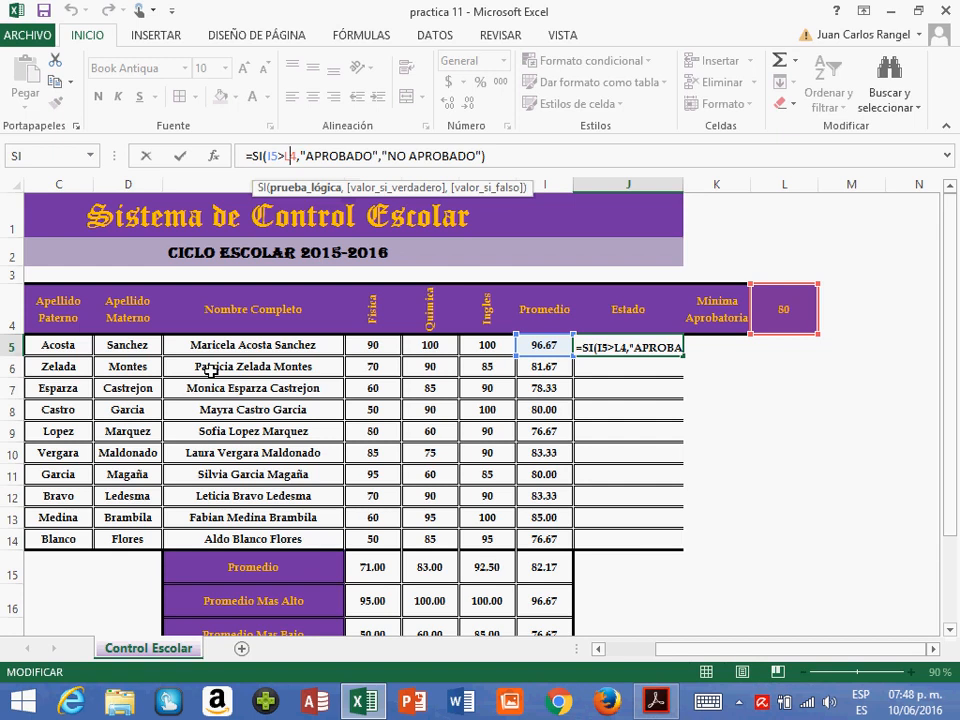
type("$")
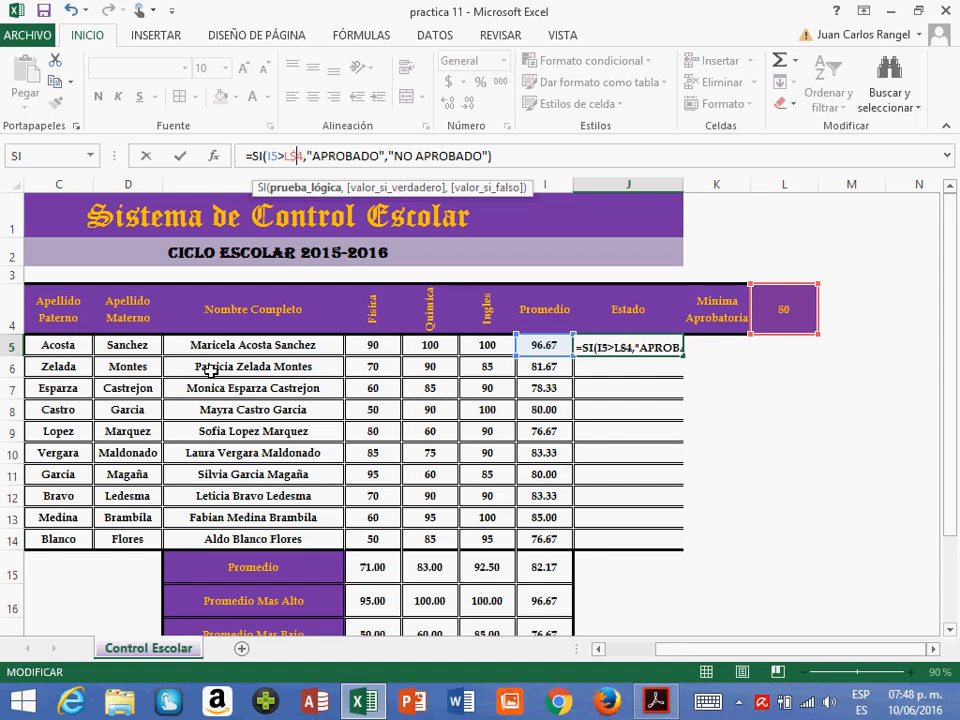
key("Return")
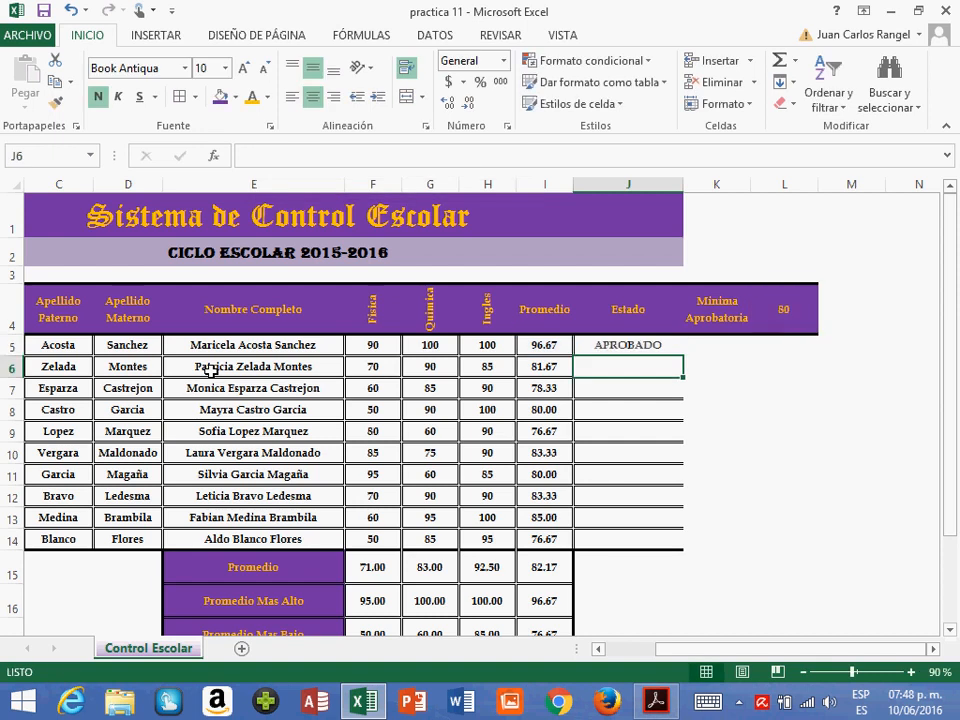
left_click(795, 324)
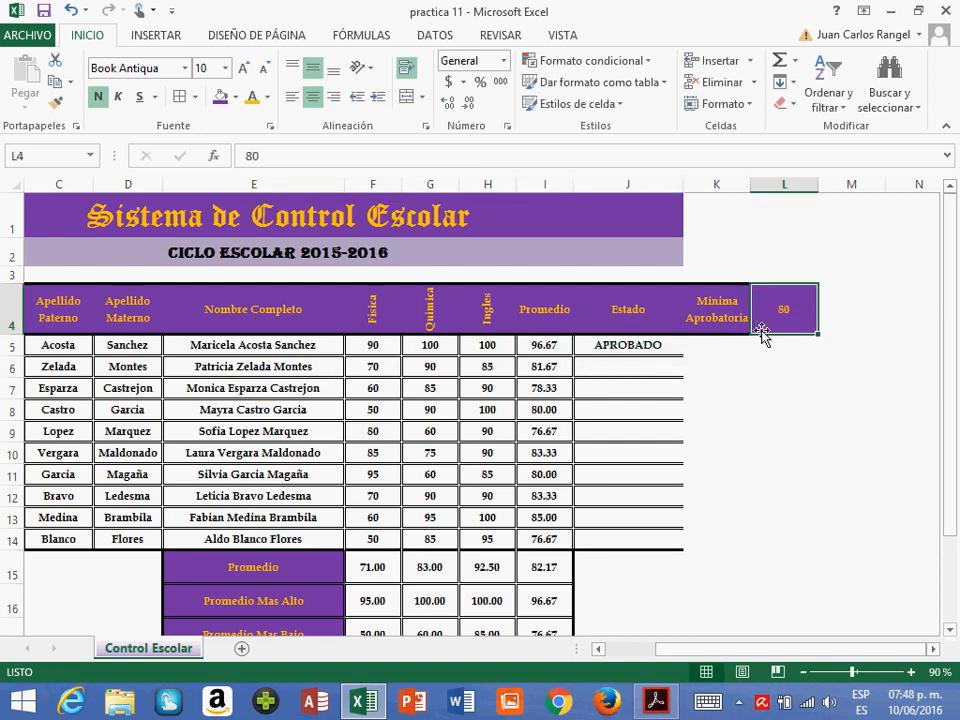
- Copy the SI formula from J5 to the remaining students in J6:J14, pasting formulas only
left_click(640, 352)
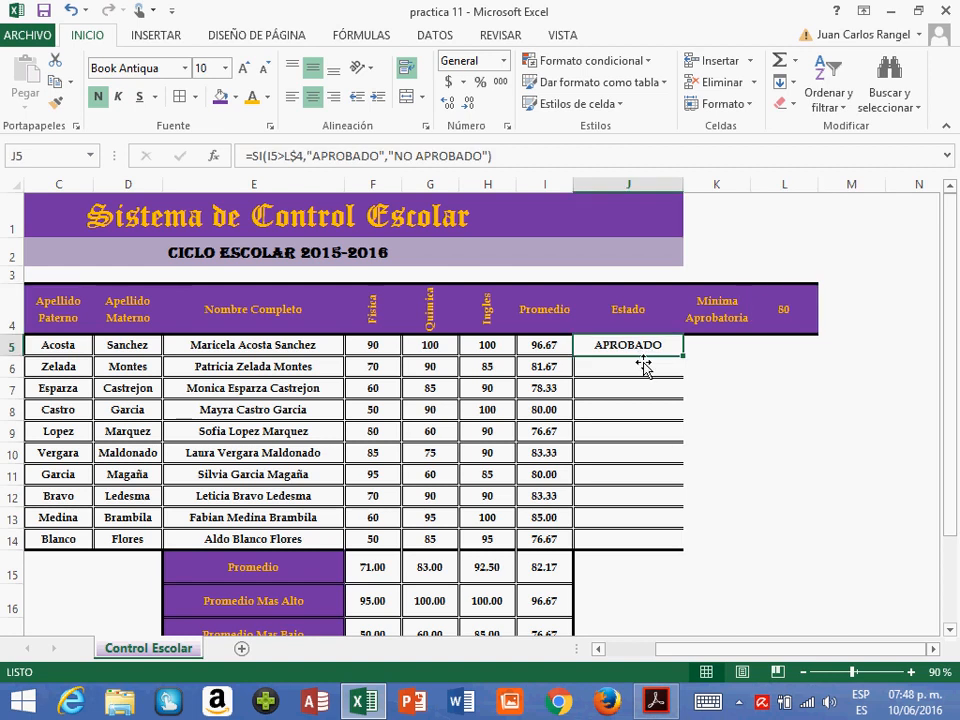
key("ctrl+c")
key("Down")
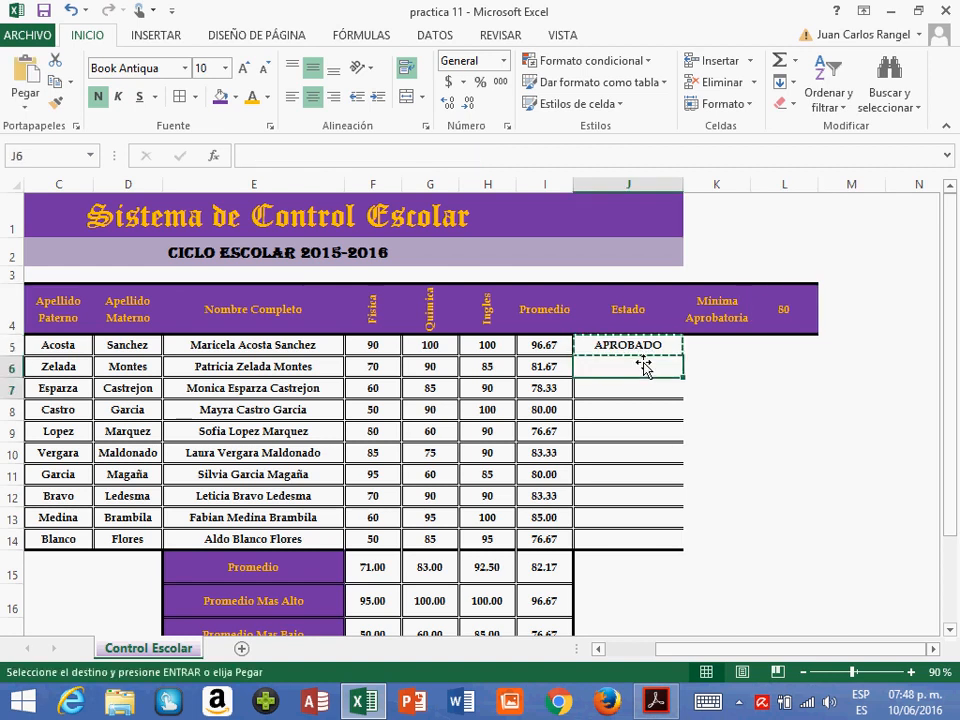
key("shift+Down")
key("shift+Down")
key("shift+Down")
key("shift+Down")
key("shift+Down")
key("shift+Down")
key("shift+Down")
key("shift+Down")
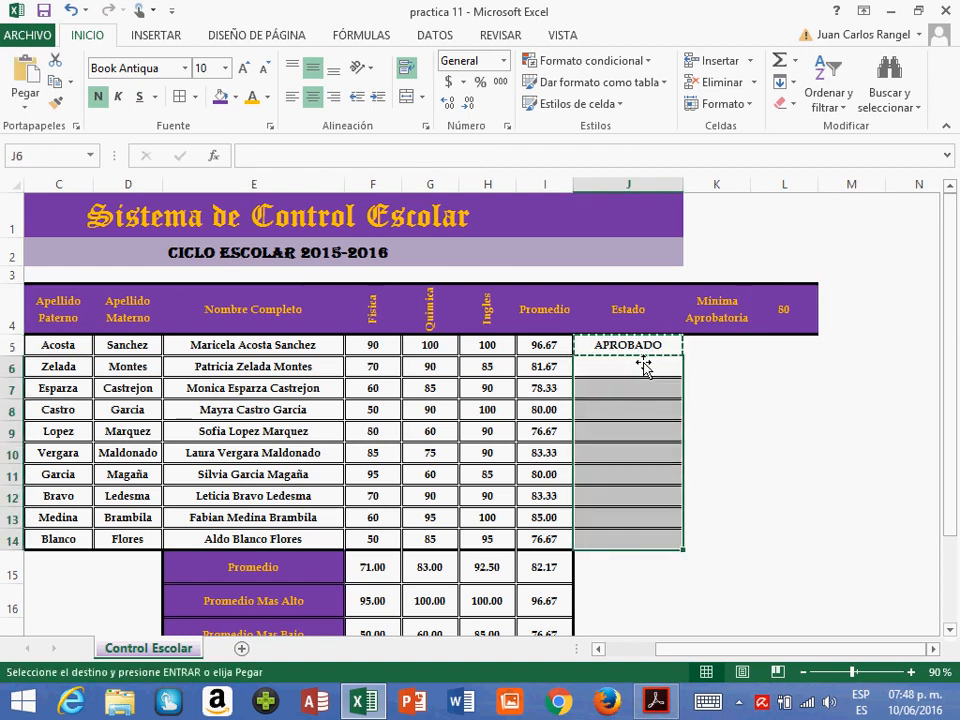
left_click(25, 100)
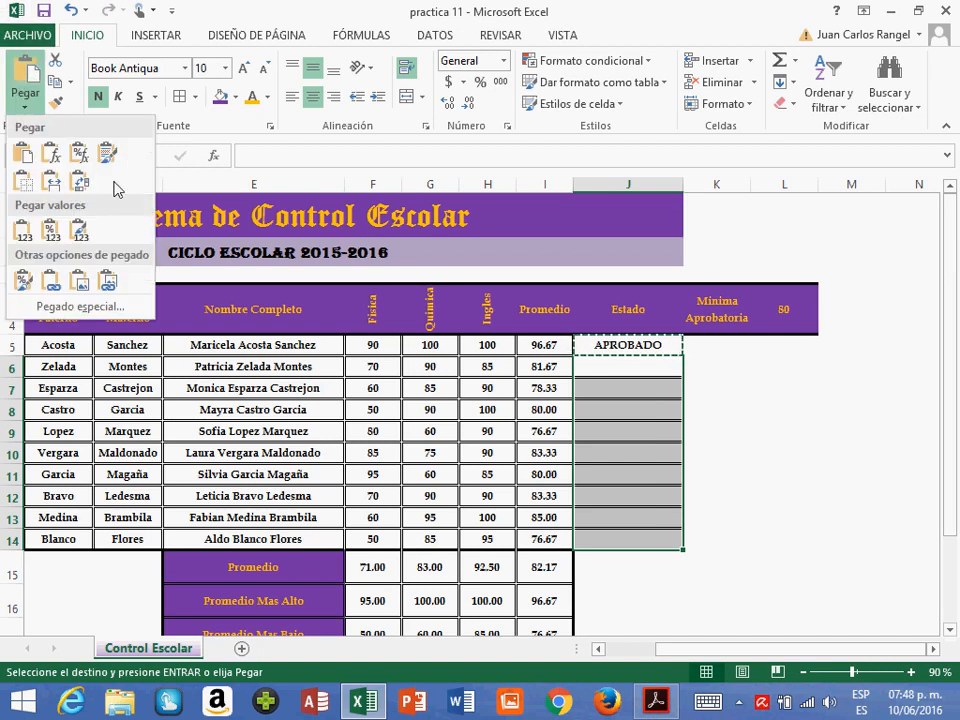
left_click(51, 157)
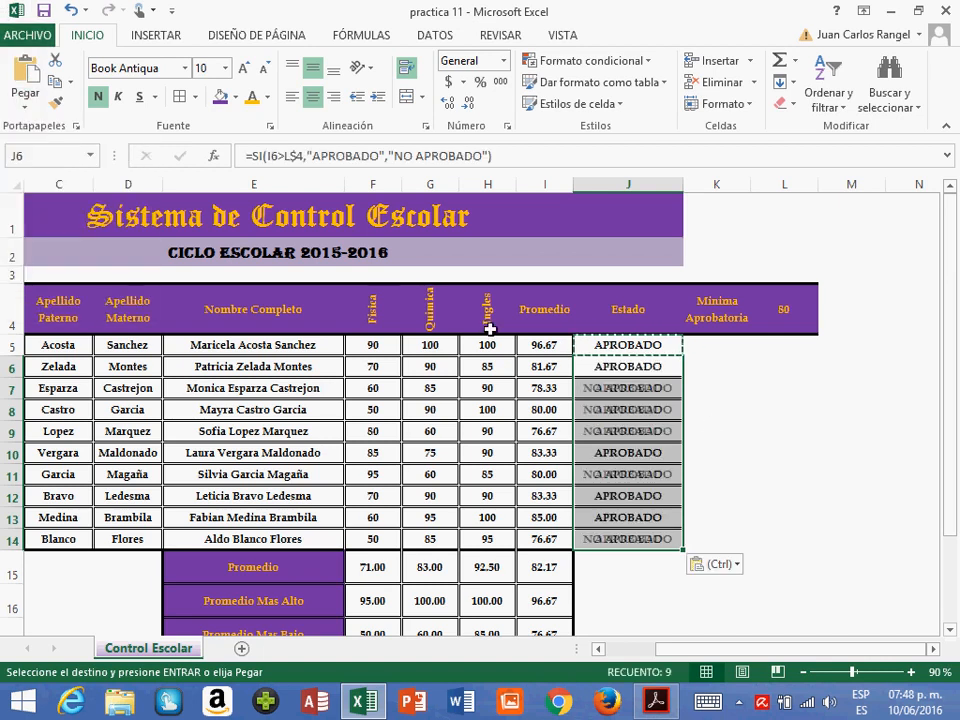
- Inspect the copied SI formulas in J6, J7 and J8 and the cells they reference, leaving each edit uncommitted
left_click(666, 390)
left_click(664, 368)
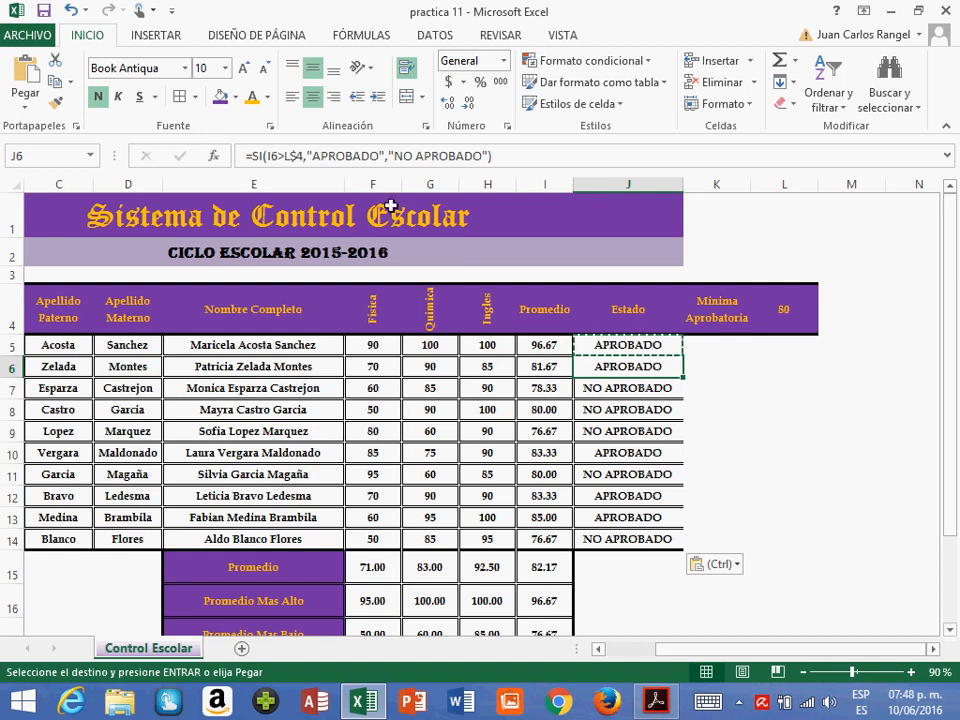
left_click(378, 170)
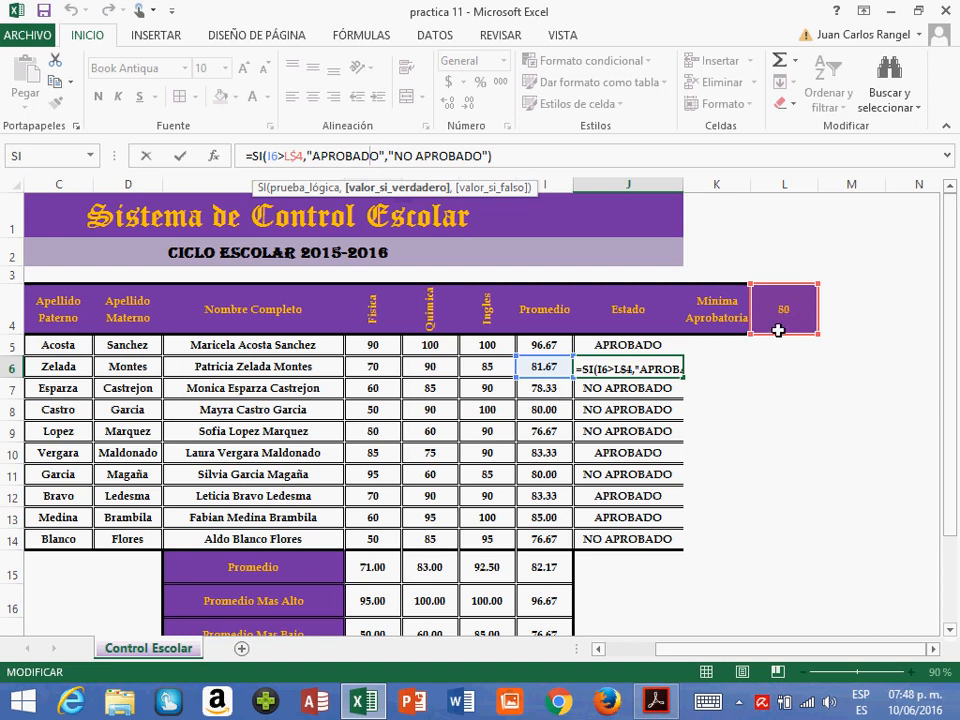
key("Escape")
key("Escape")
left_click(606, 394)
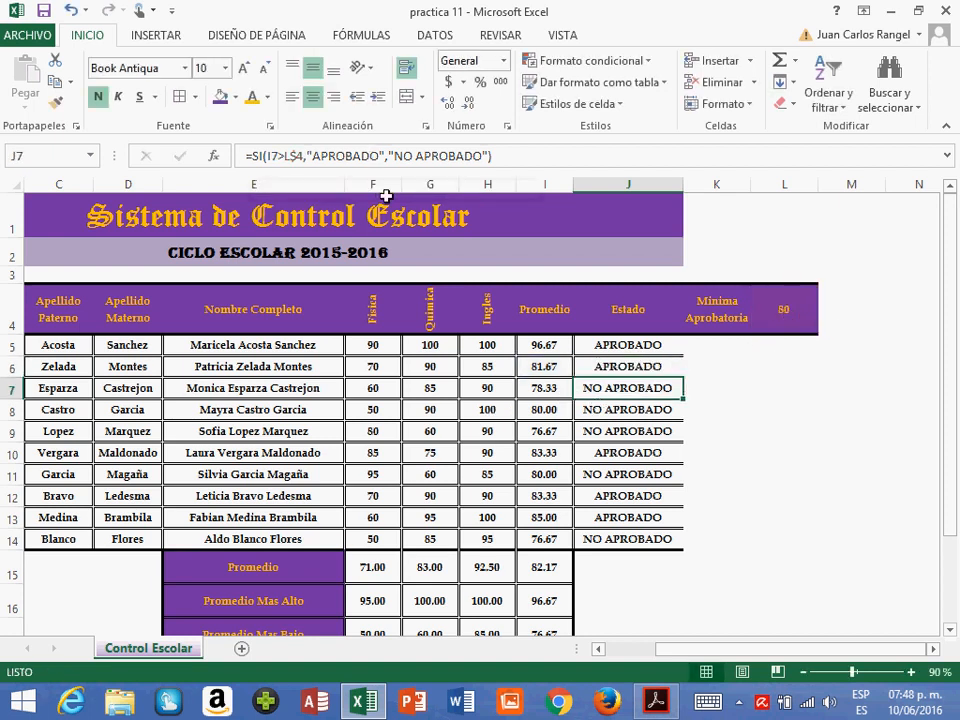
left_click(397, 168)
key("Escape")
left_click(640, 413)
left_click(433, 172)
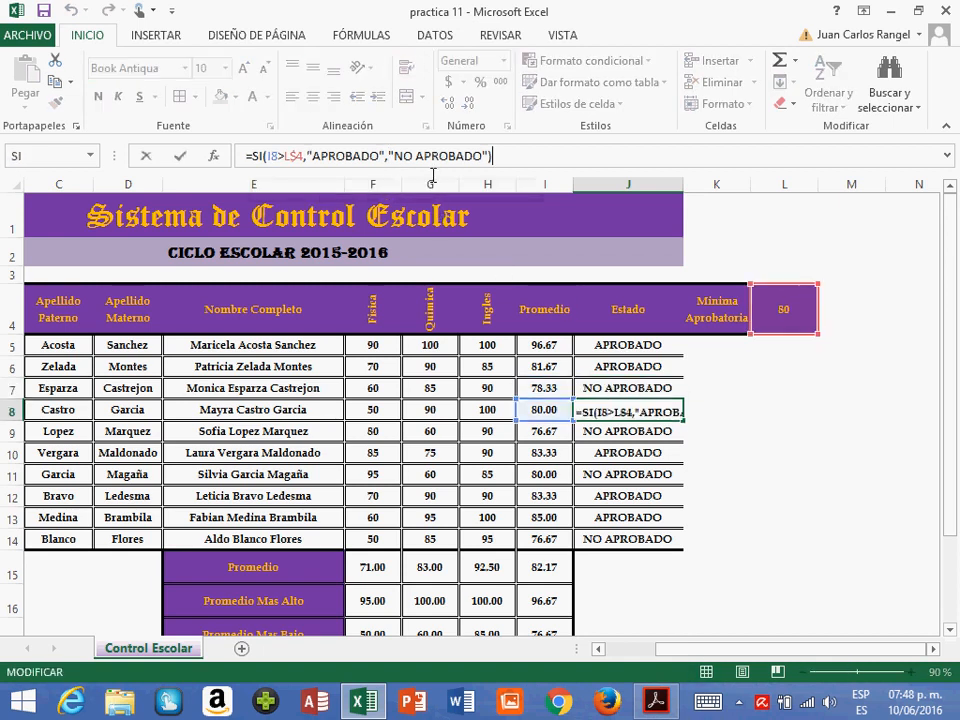
left_click(396, 157)
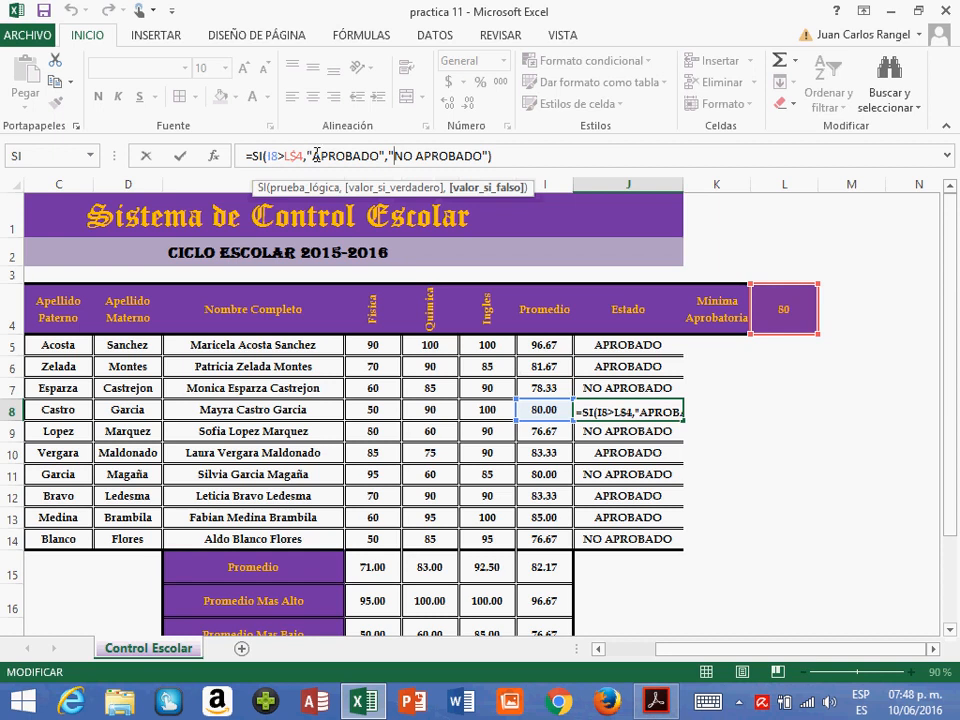
key("Escape")
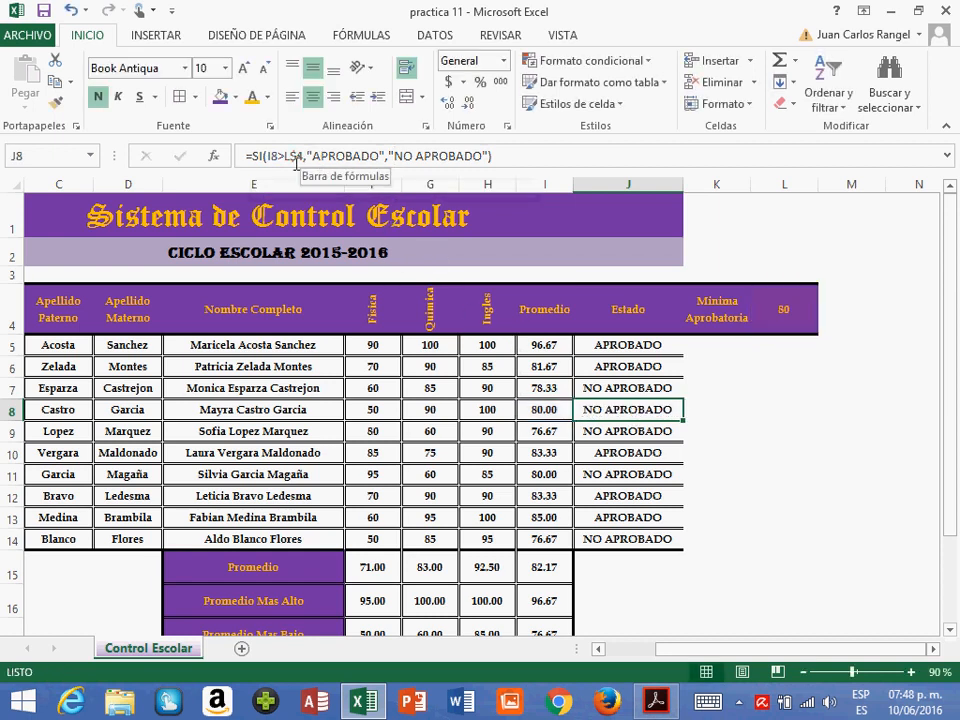
- Clear the copied Estado formulas from J6:J14
left_click(735, 477)
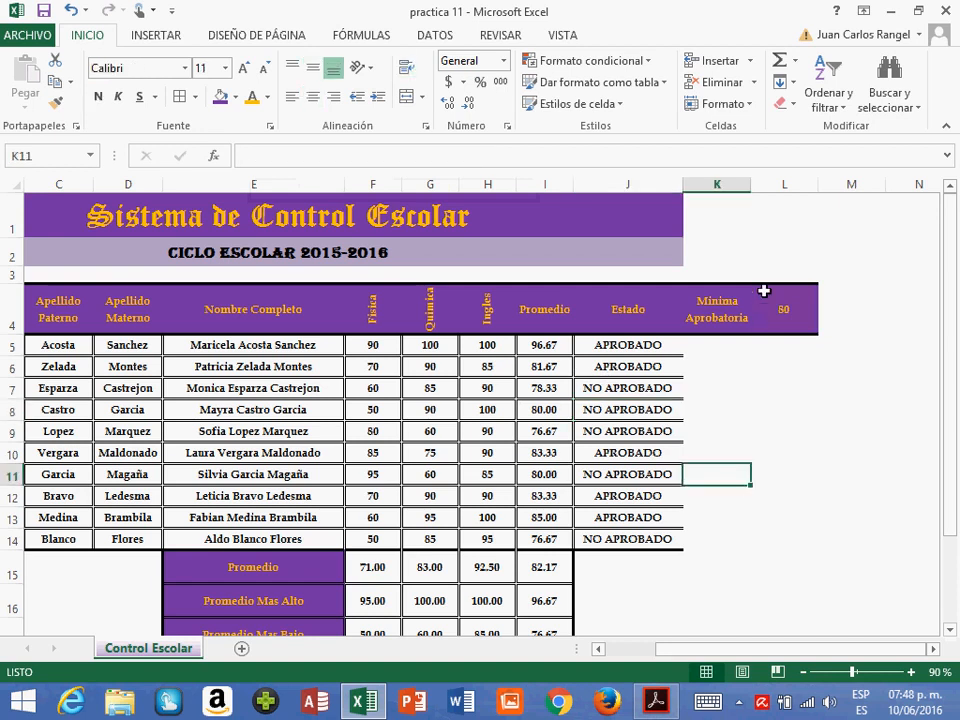
left_click(791, 322)
left_click_drag(610, 368, 644, 552)
key("Delete")
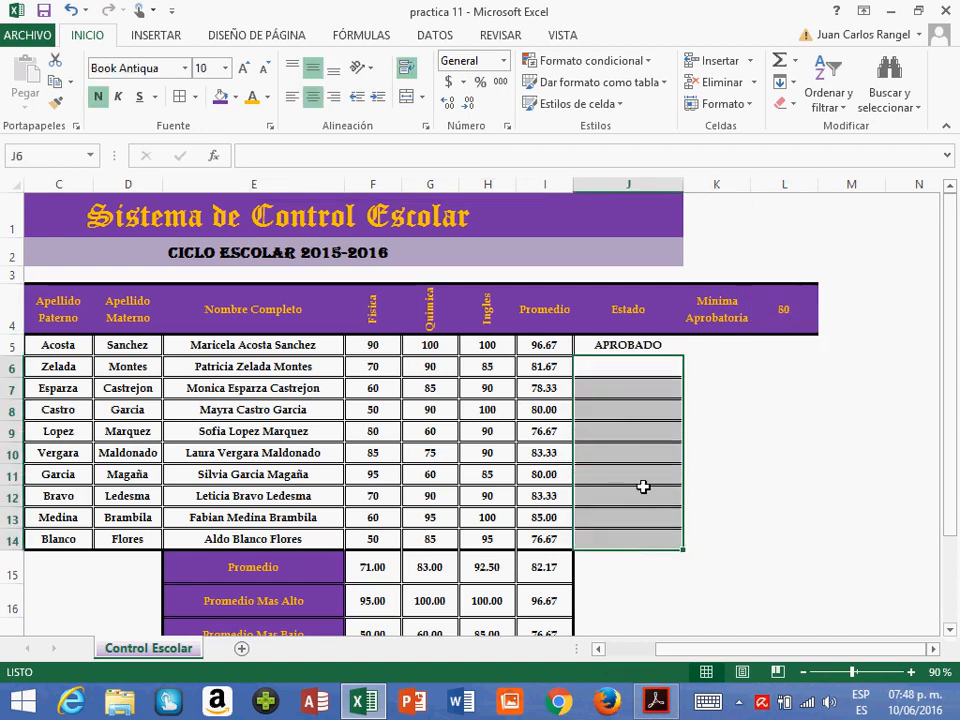
- Restore the relative reference L4 in J5's SI formula by removing the dollar sign
left_click(664, 349)
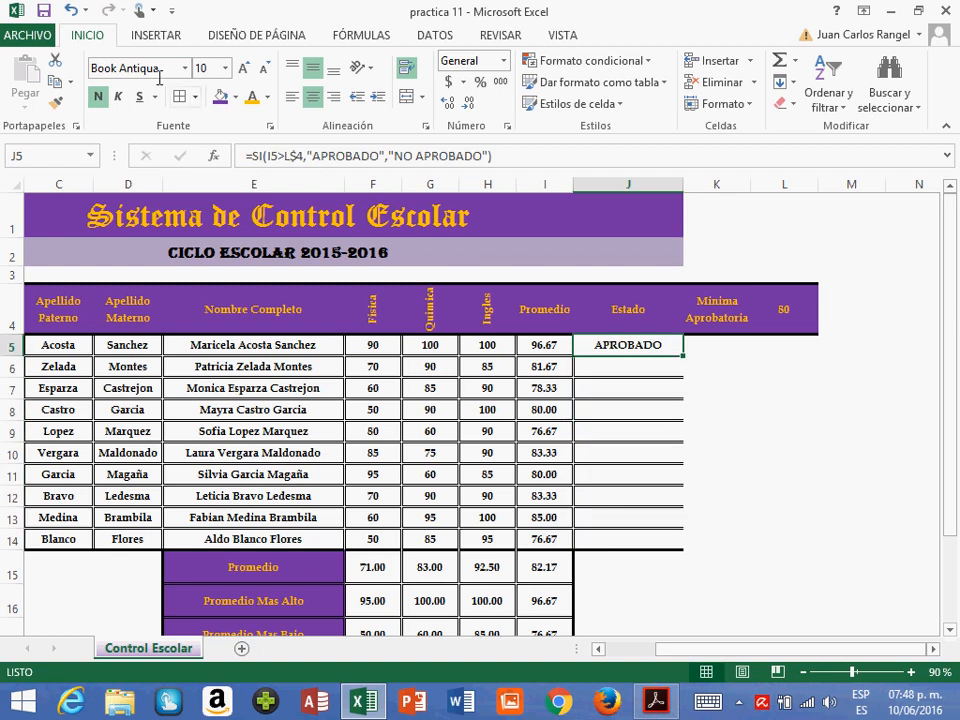
left_click(310, 157)
key("Left")
key("Left")
key("Left")
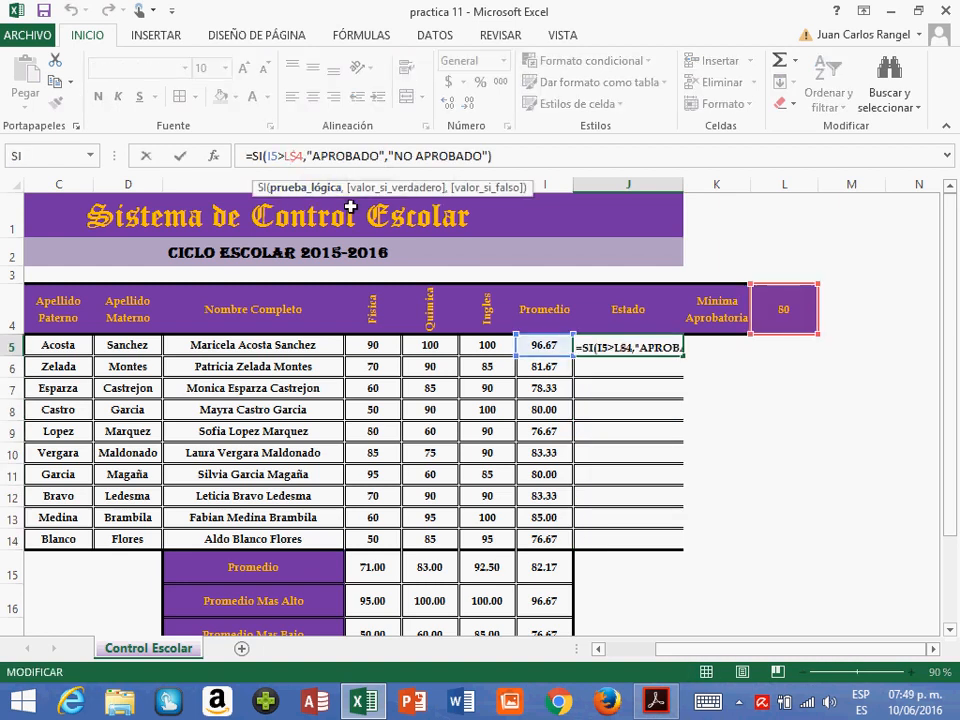
key("Return")
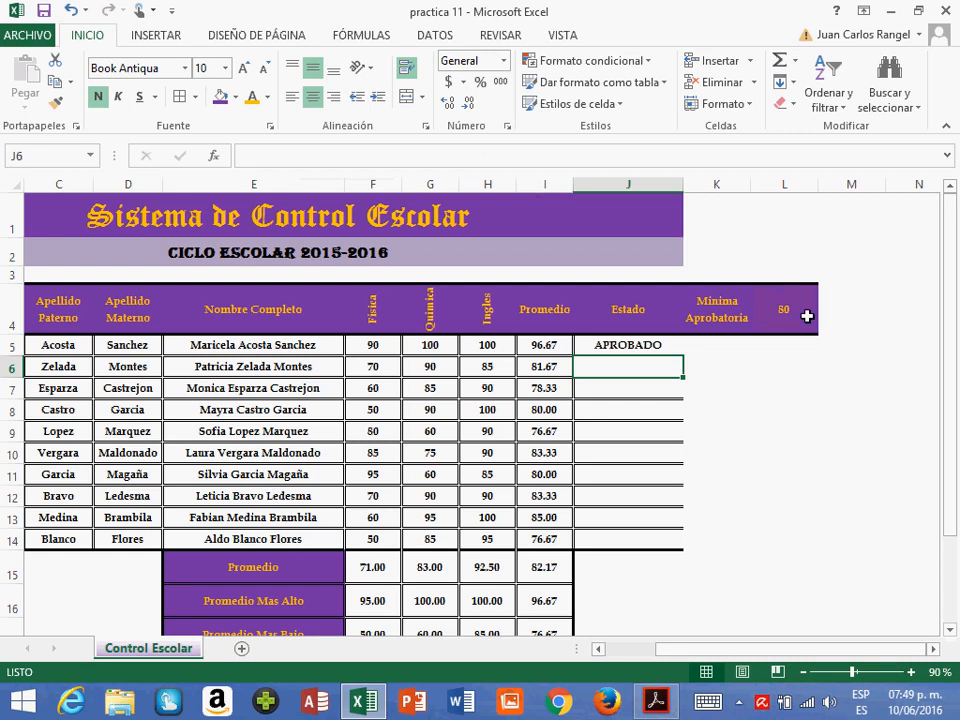
- Assign the cell name MINIMA to the passing grade in L4
left_click(806, 316)
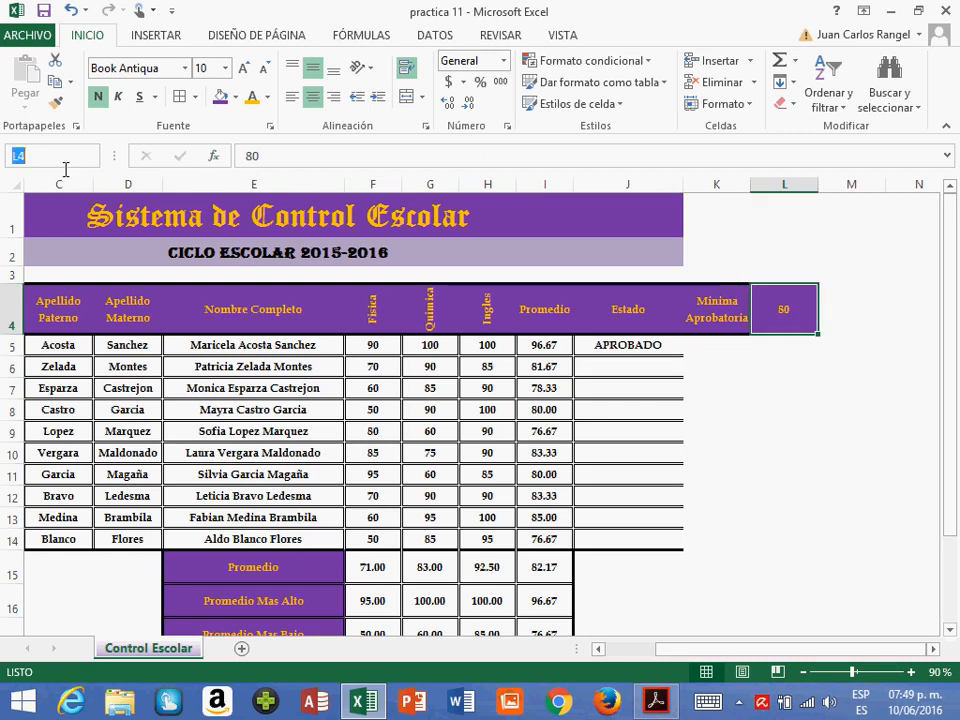
type("MIN")
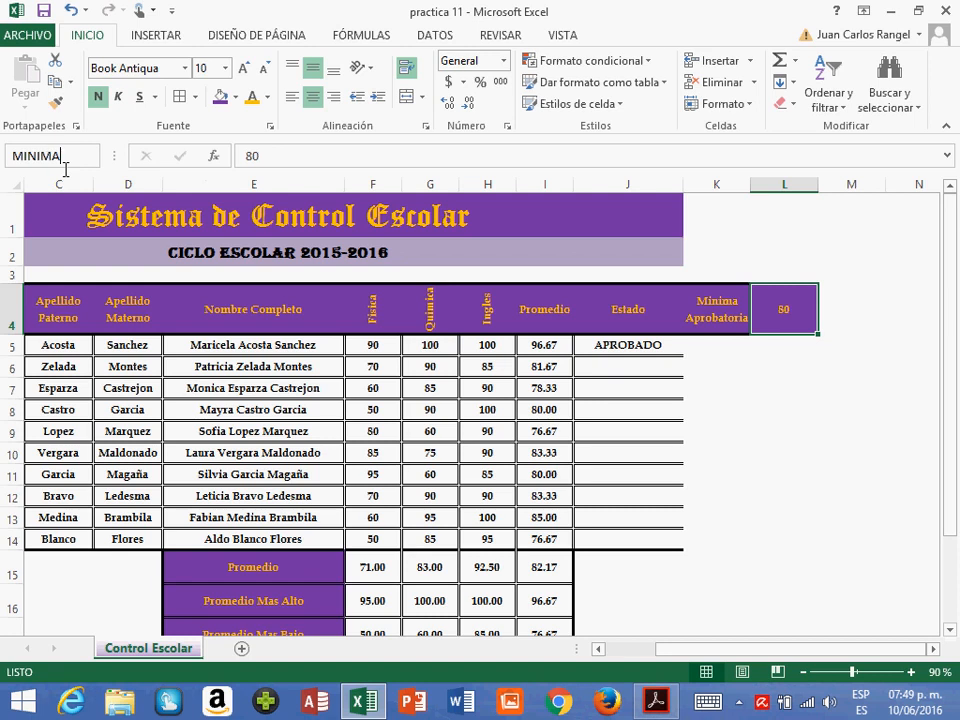
type("IMA")
key("Return")
- Replace L4 with the name MINIMA in J5's SI formula, making the logical test I5>MINIMA
left_click(680, 346)
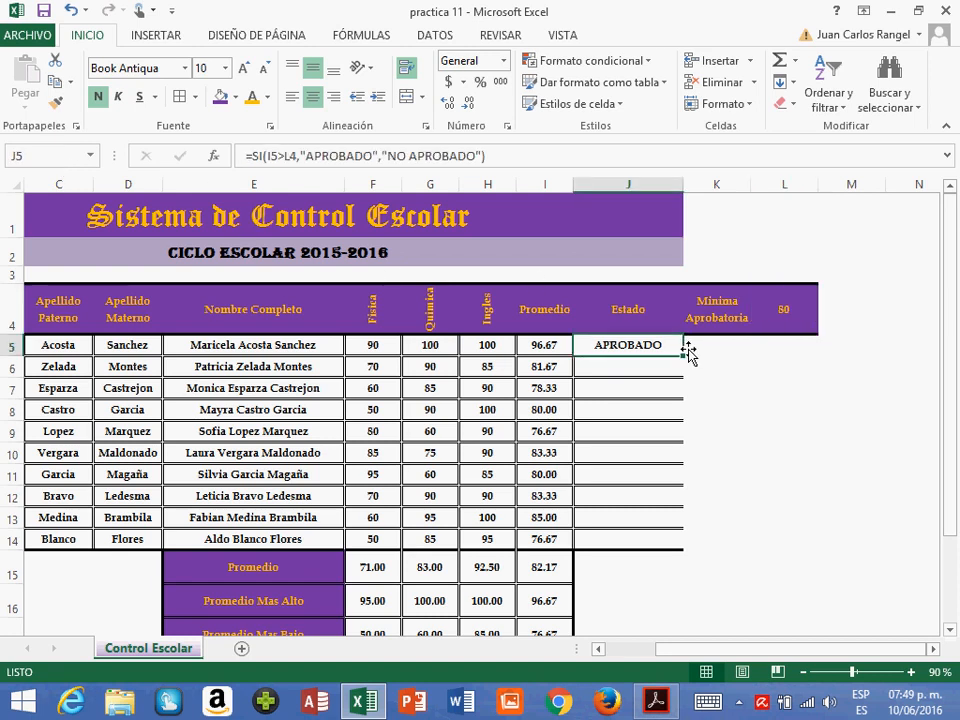
left_click(293, 158)
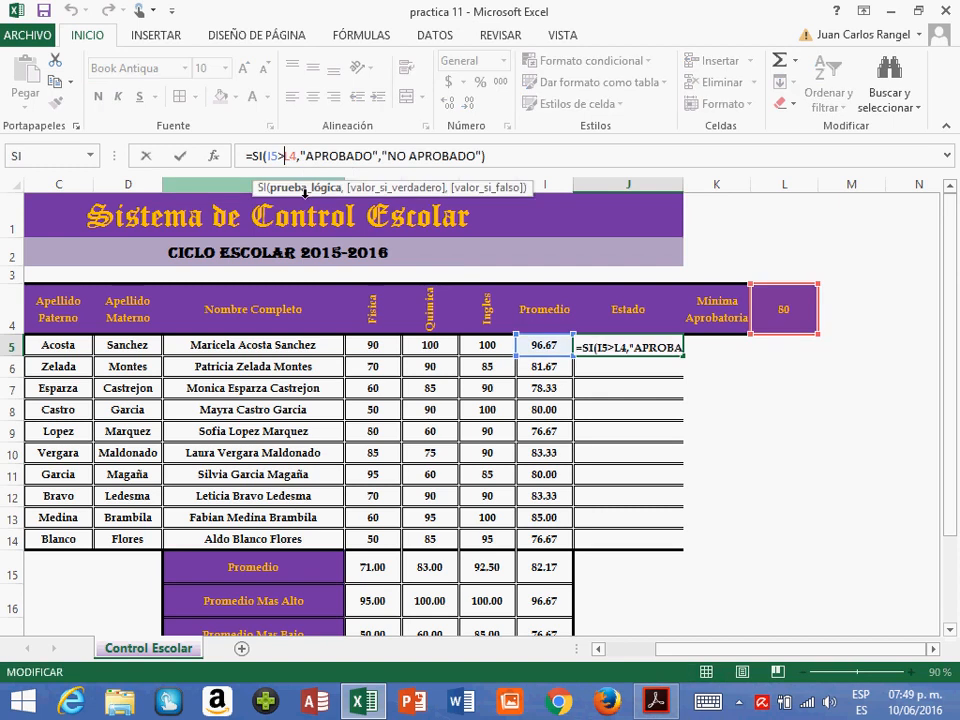
type("MINIM")
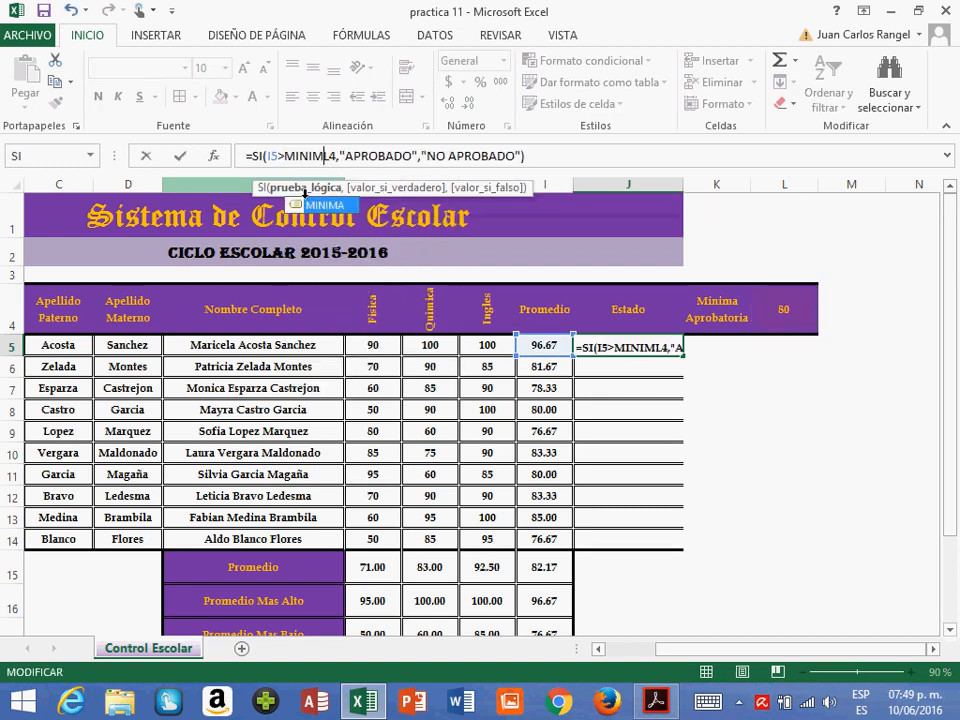
type("A")
key("Delete")
key("Delete")
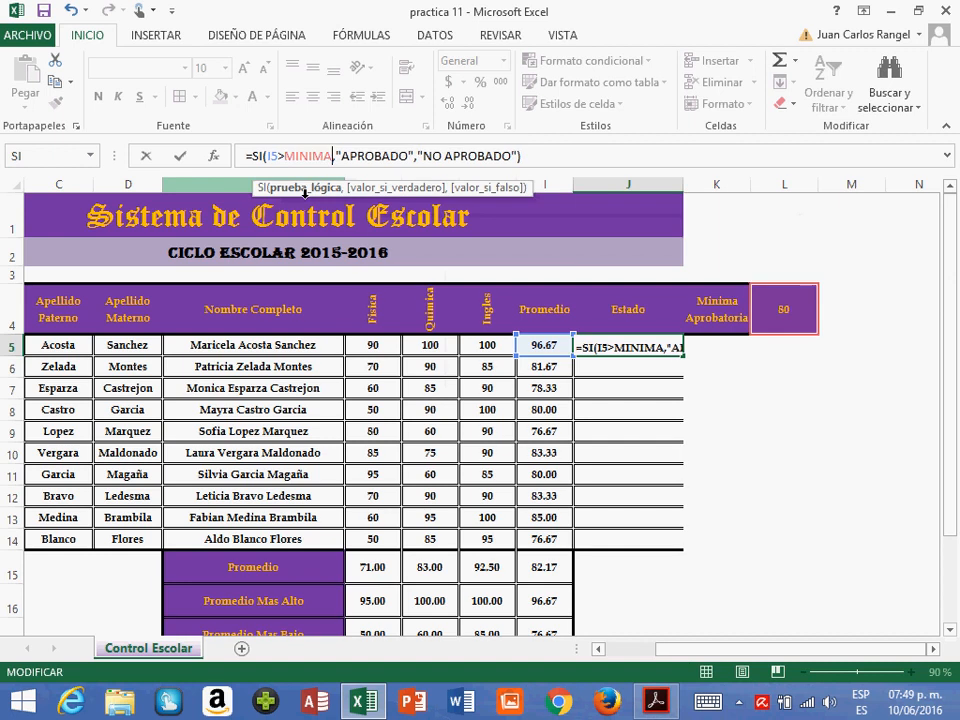
key("Return")
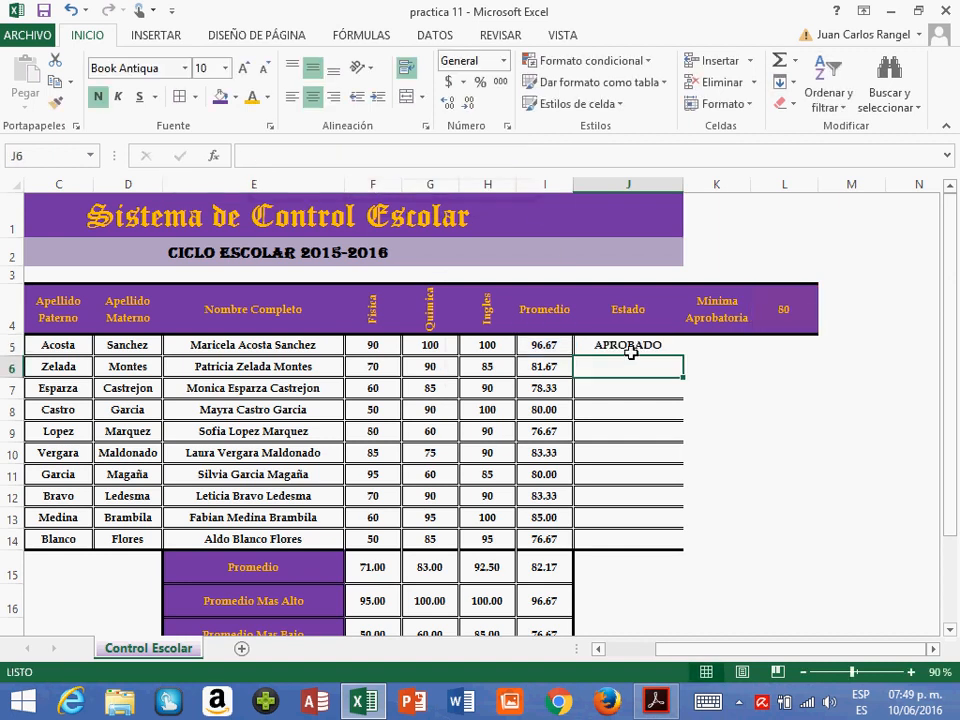
- Copy the MINIMA-based SI formula from J5 to J6:J14, pasting formulas only
left_click(631, 353)
key("ctrl+c")
key("Down")
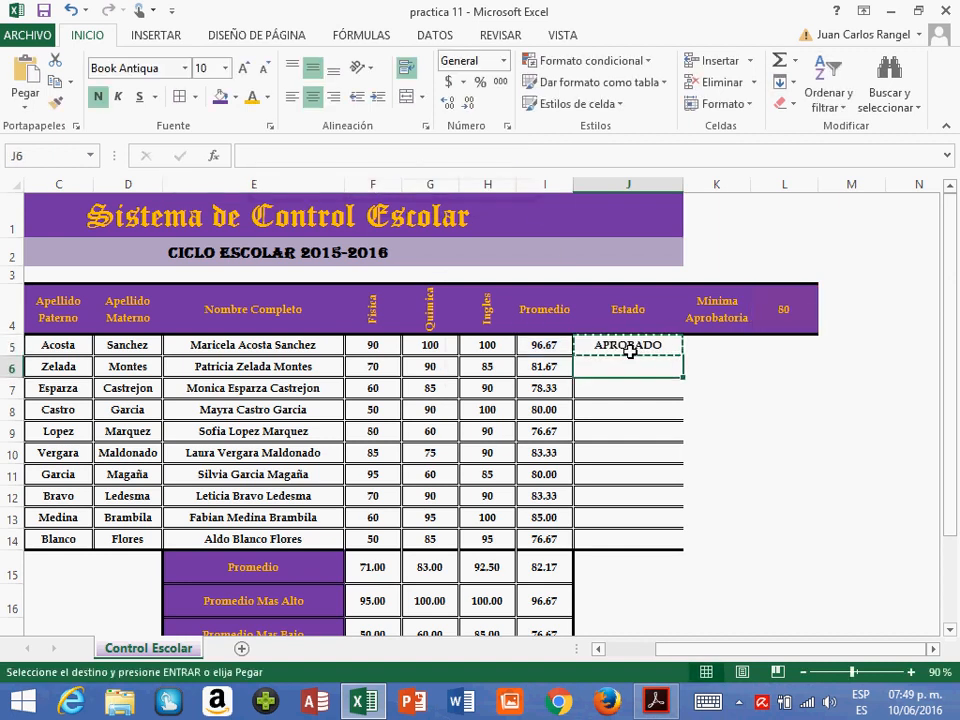
key("shift+Down")
key("shift+Down")
key("shift+Down")
key("shift+Down")
key("shift+Down")
key("shift+Down")
key("shift+Down")
key("shift+Down")
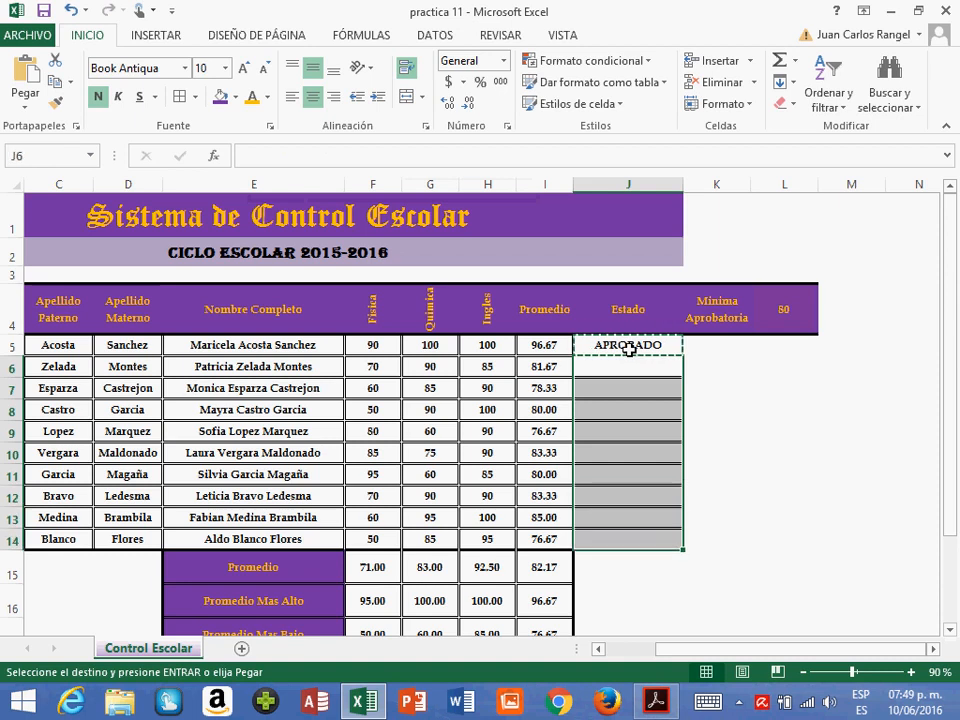
left_click(34, 103)
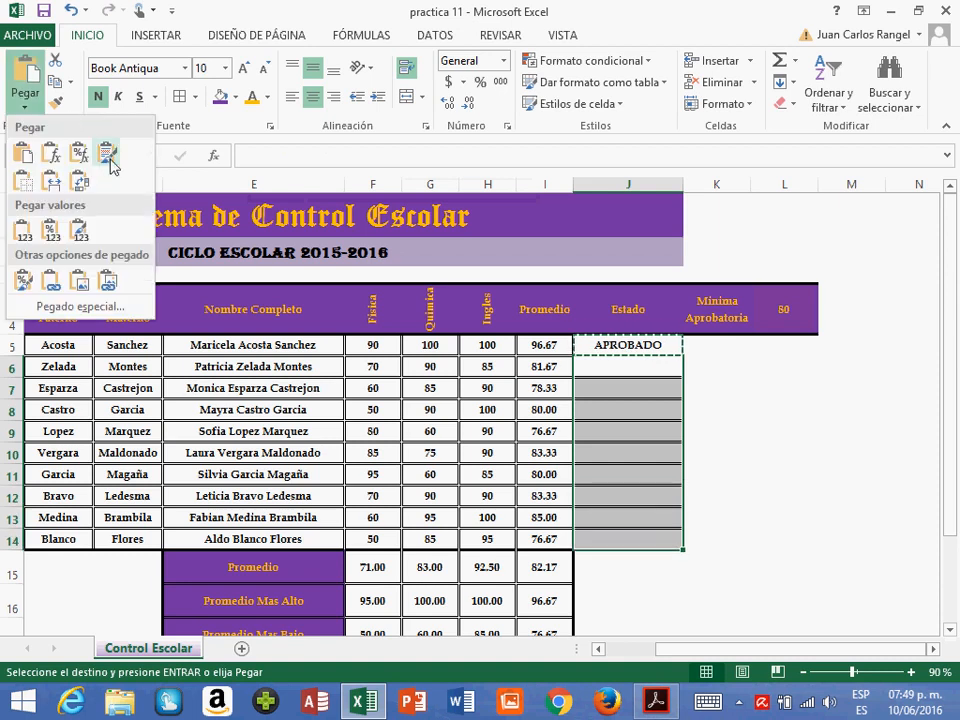
left_click(51, 155)
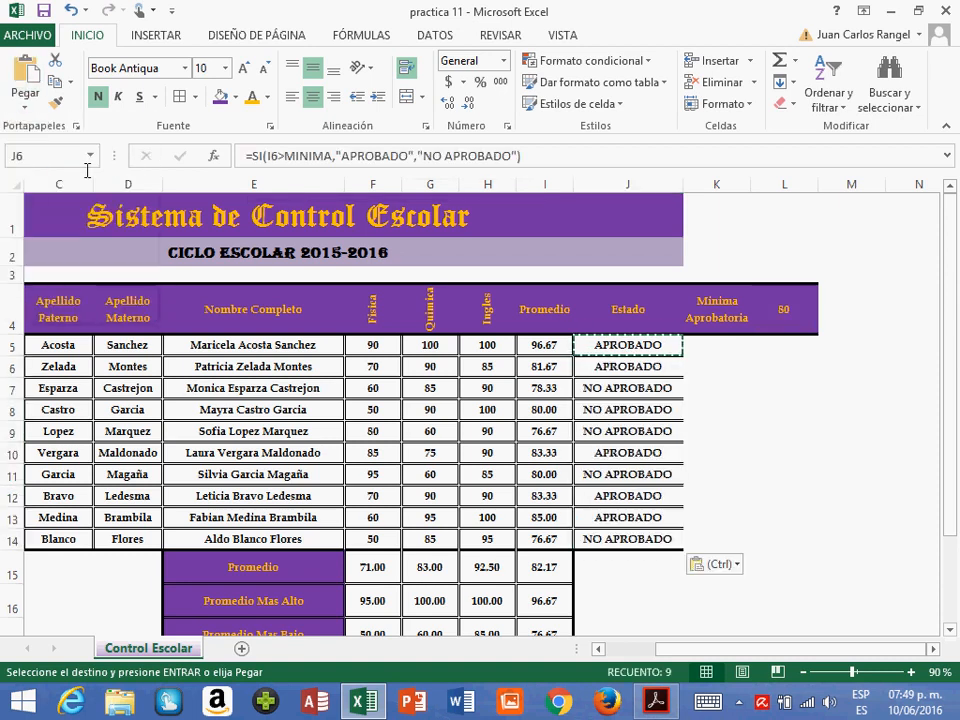
- End the copy mode and check the name of cell L4 and the SI formula in J6
key("Left")
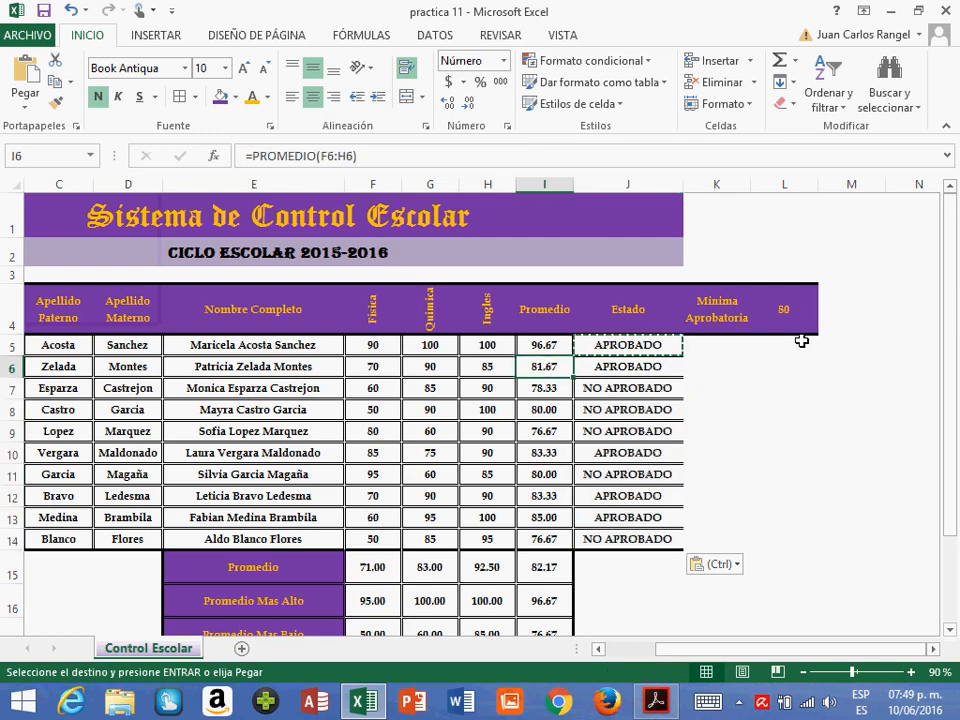
left_click(784, 312)
key("Escape")
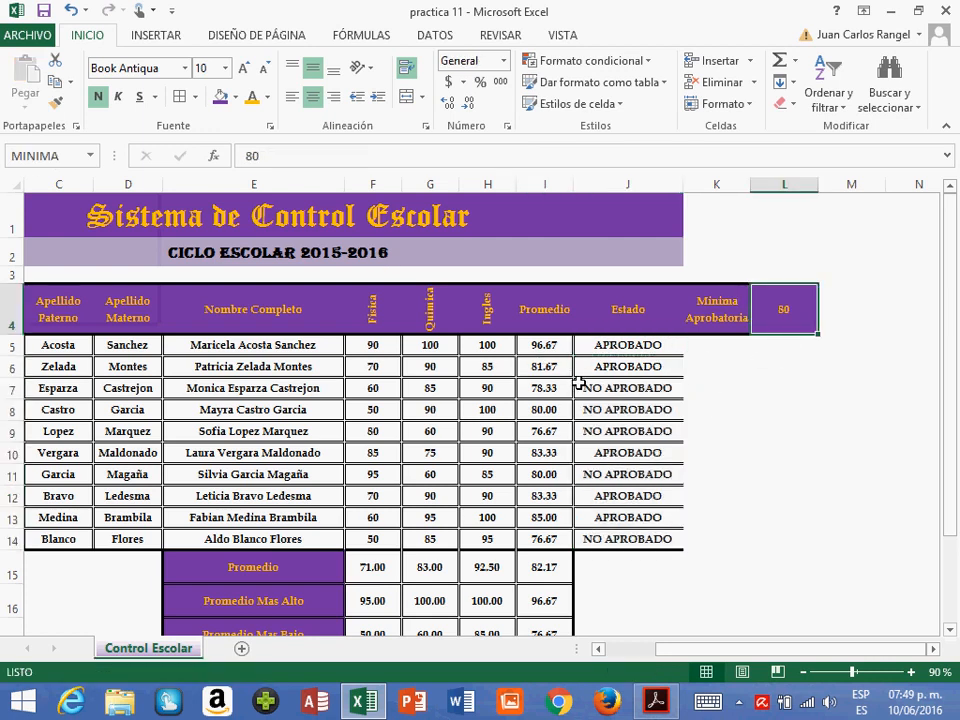
left_click(620, 368)
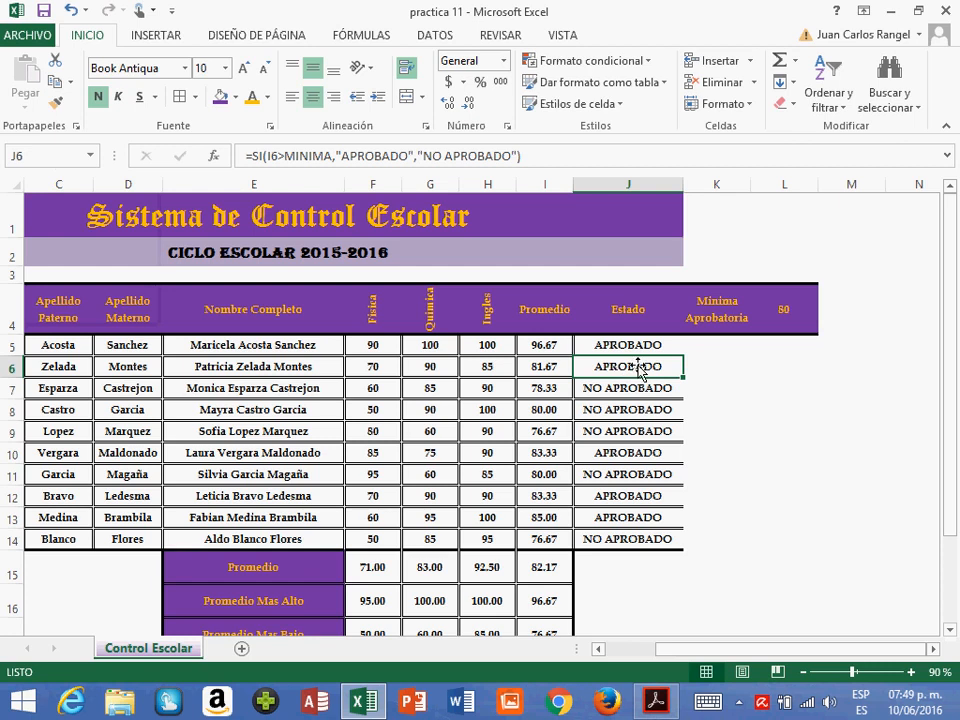
- Select all the students' Estado results in J5:J14
left_click(636, 354)
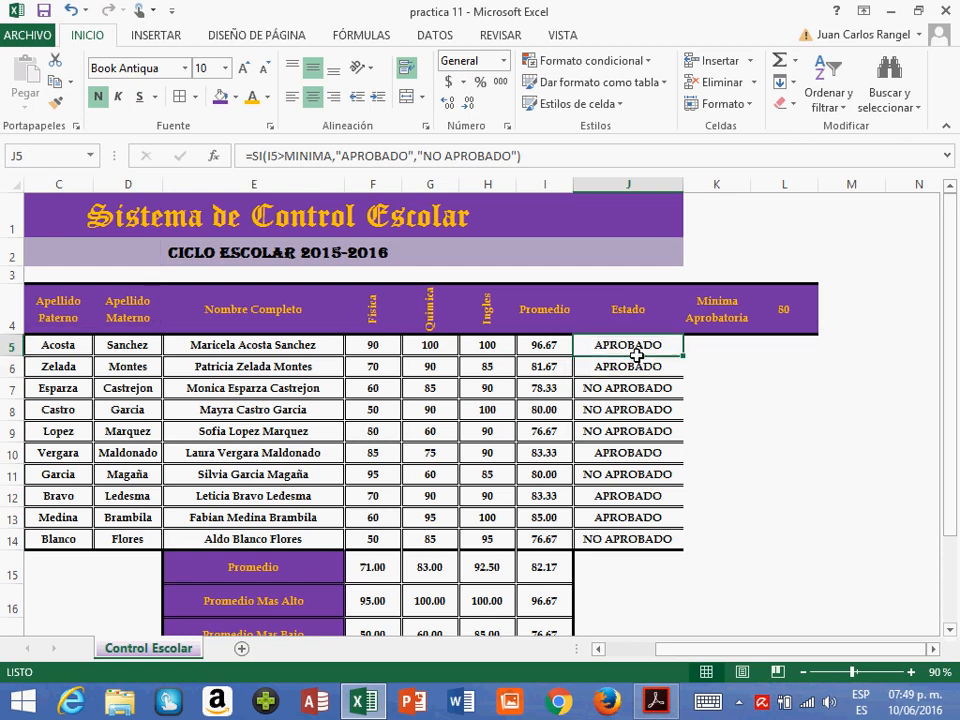
left_click_drag(636, 355, 643, 540)
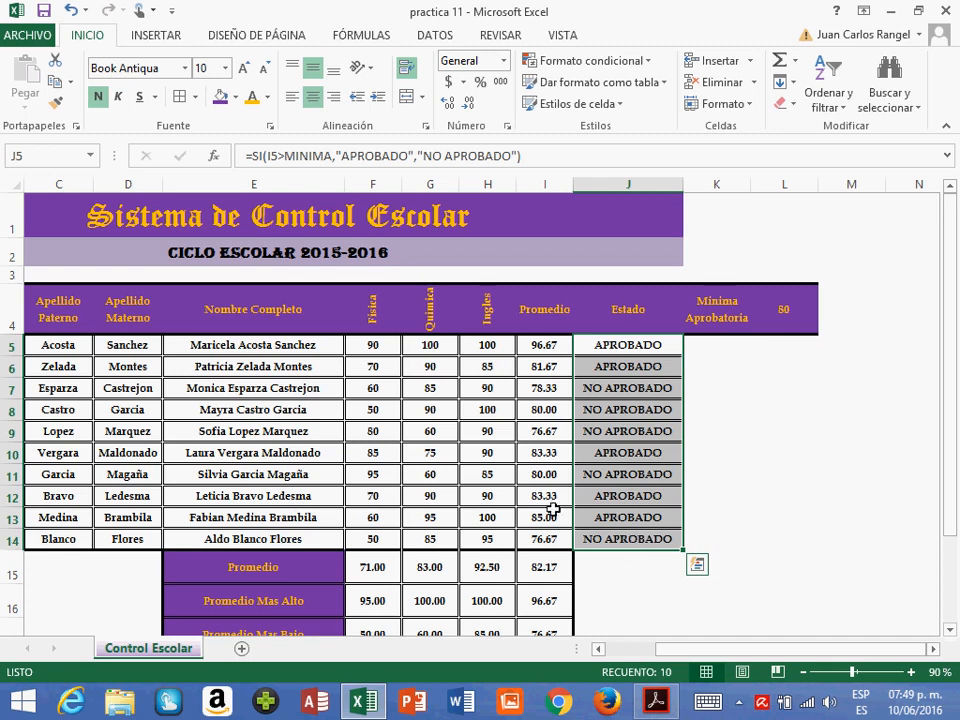
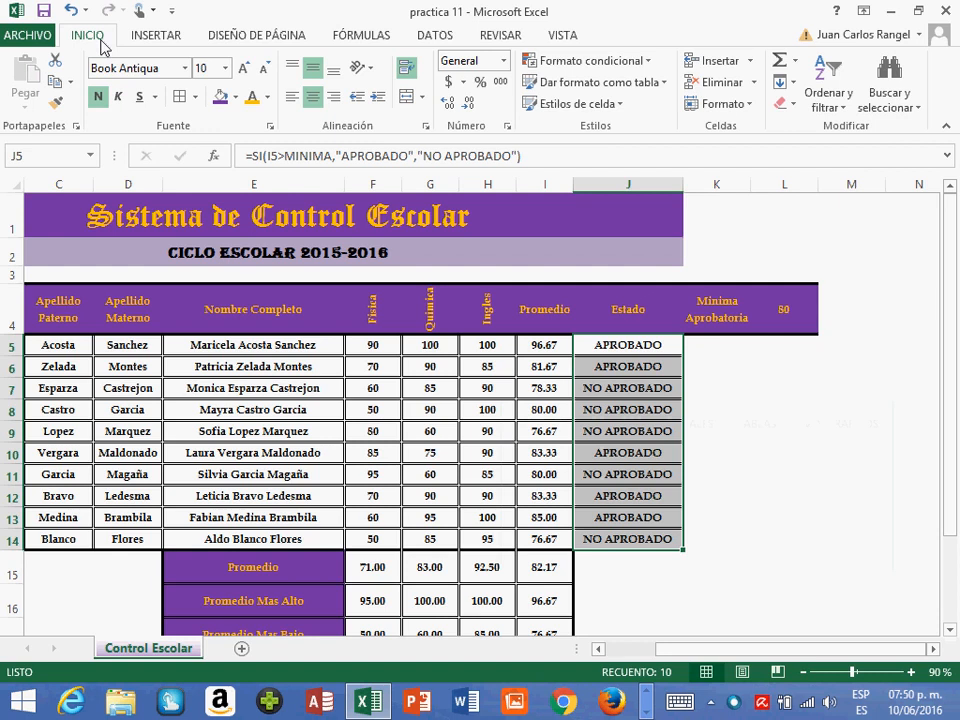
- Highlight the Estado cells in J5:J14 equal to APROBADO with Relleno verde con texto verde oscuro
left_click(614, 70)
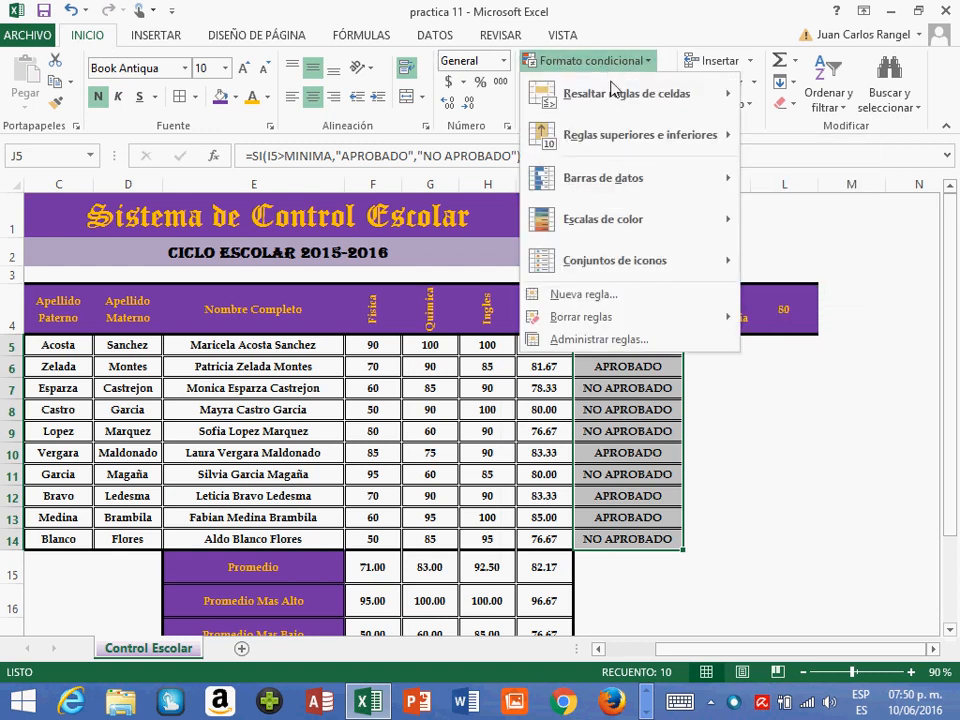
mouse_move(614, 92)
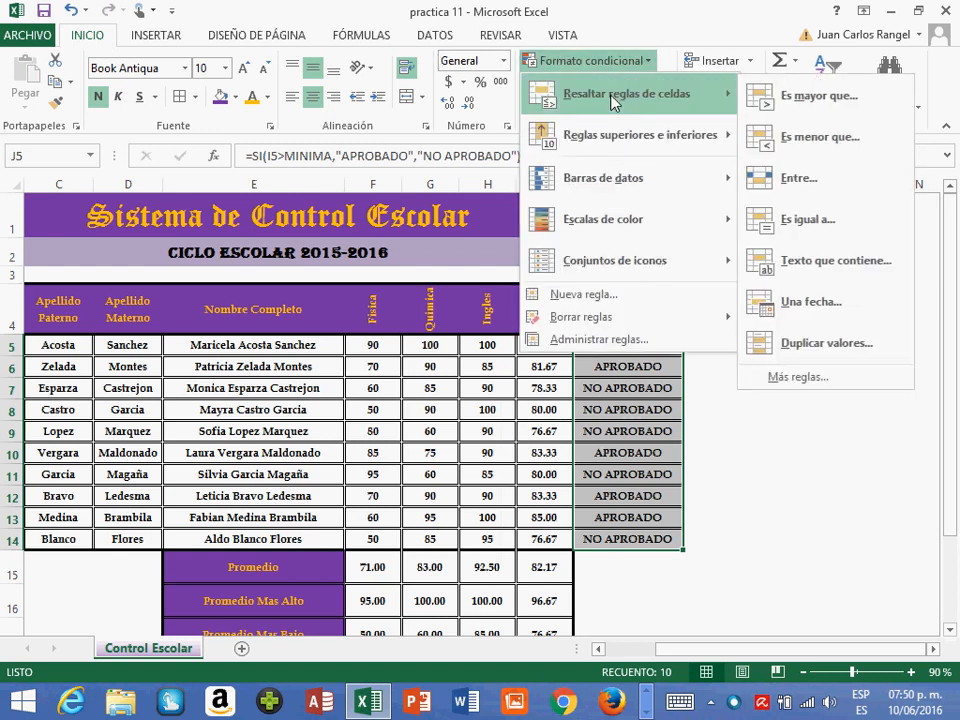
left_click(806, 222)
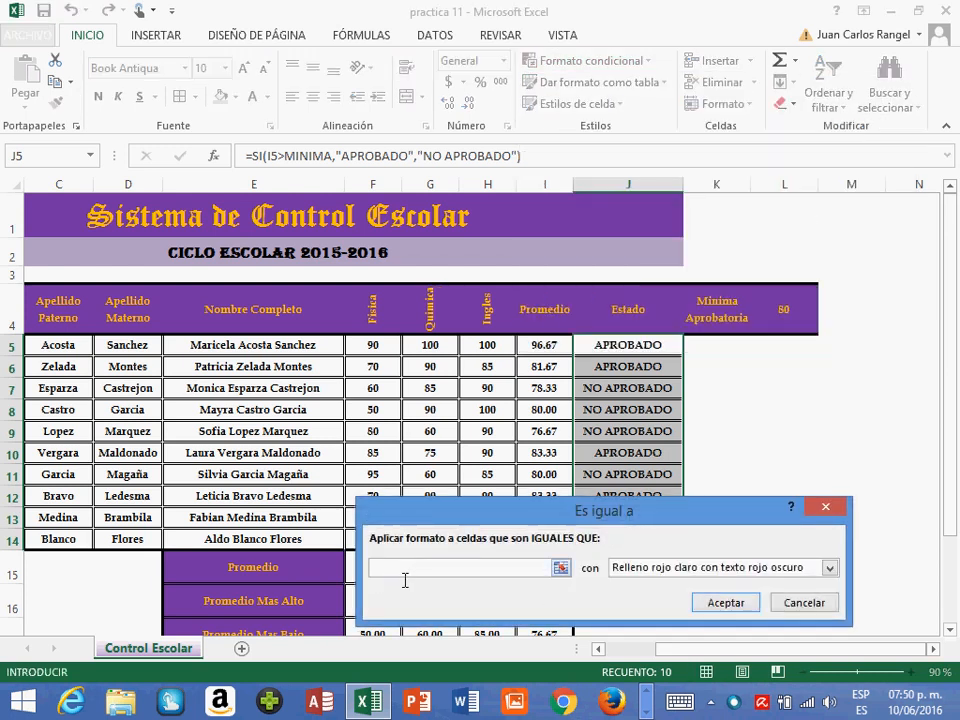
type("APROBA")
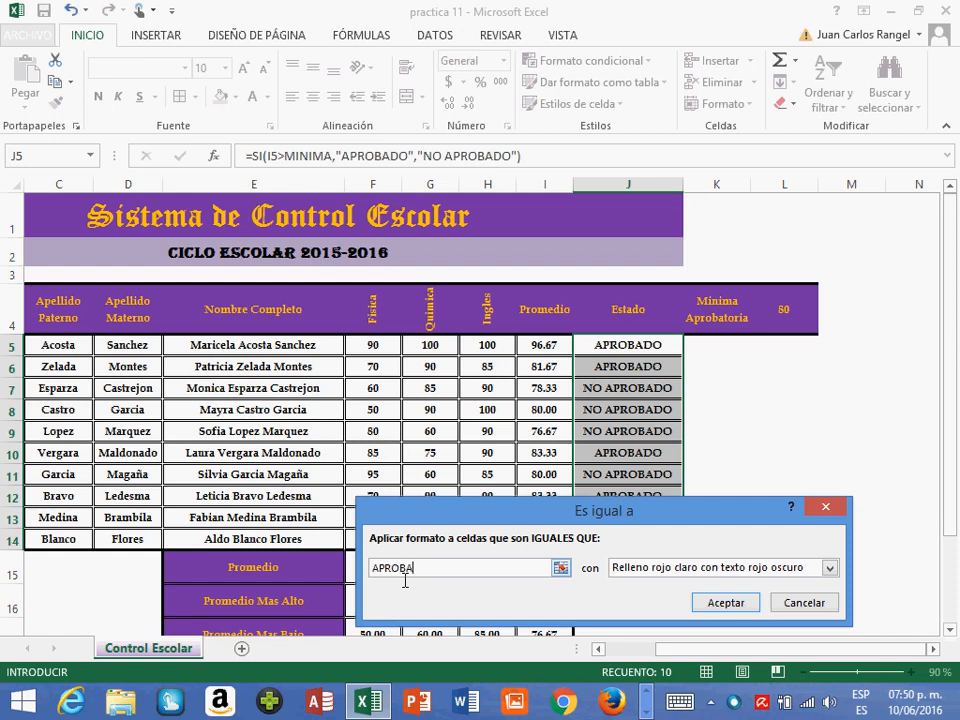
type("DO")
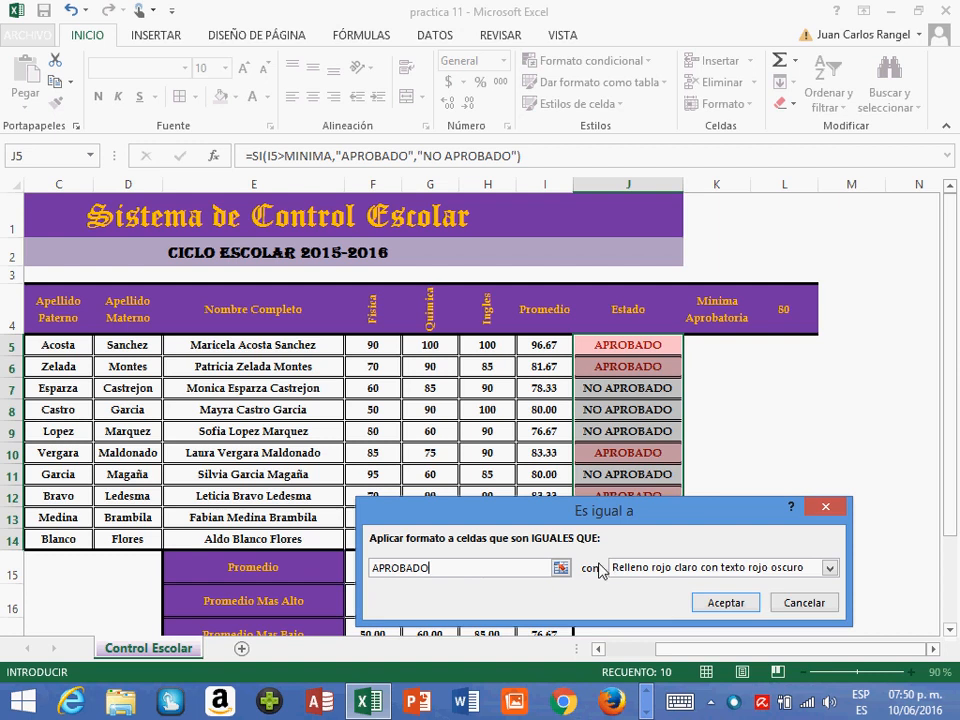
left_click(830, 568)
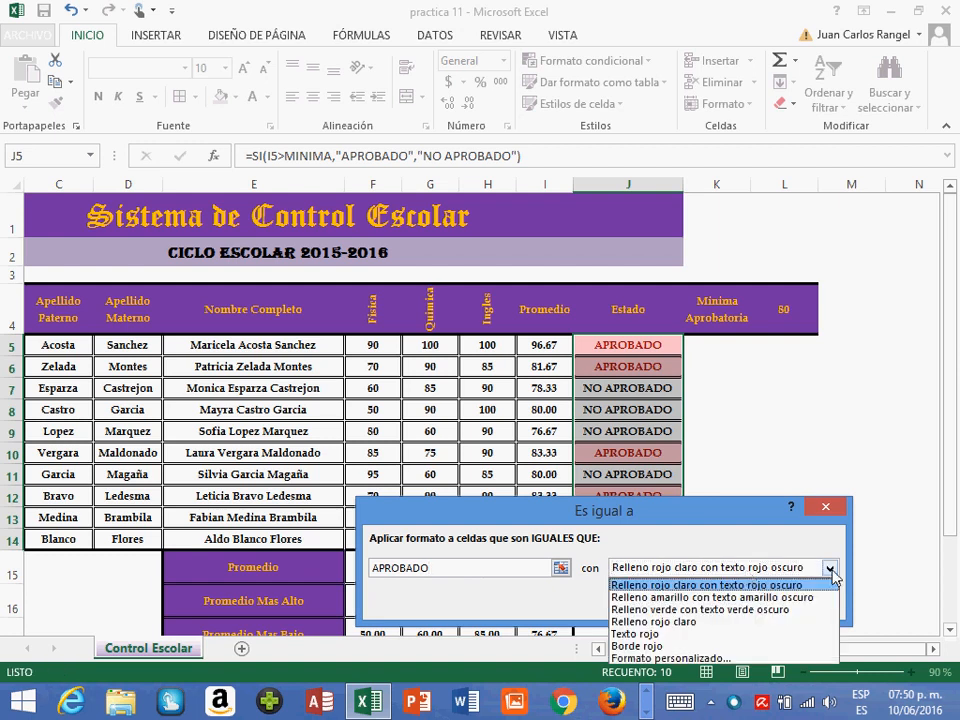
left_click(675, 610)
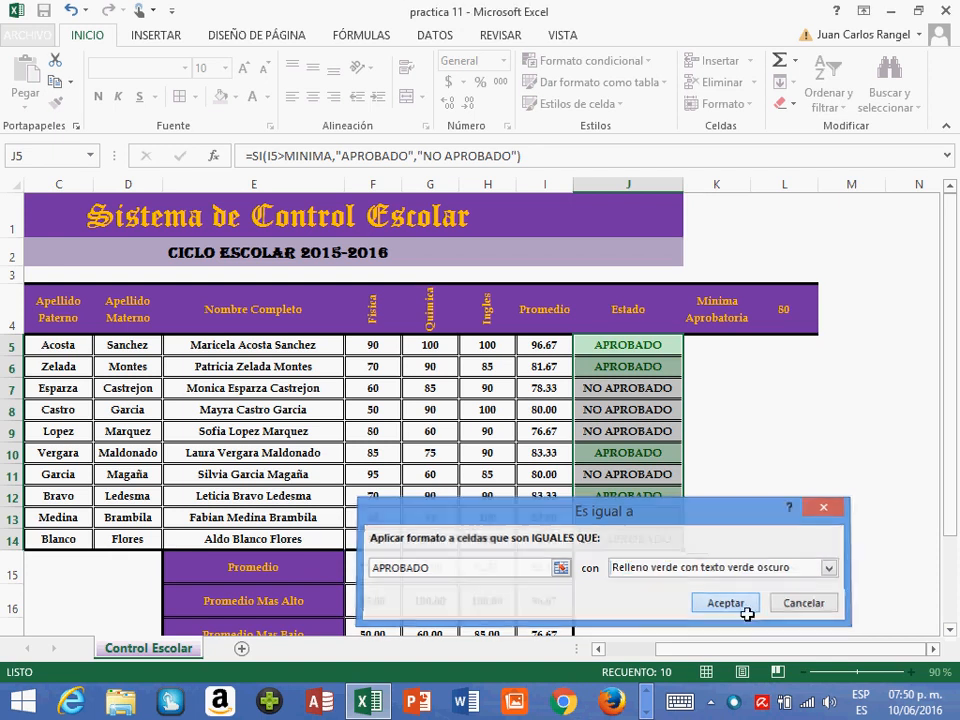
left_click(744, 609)
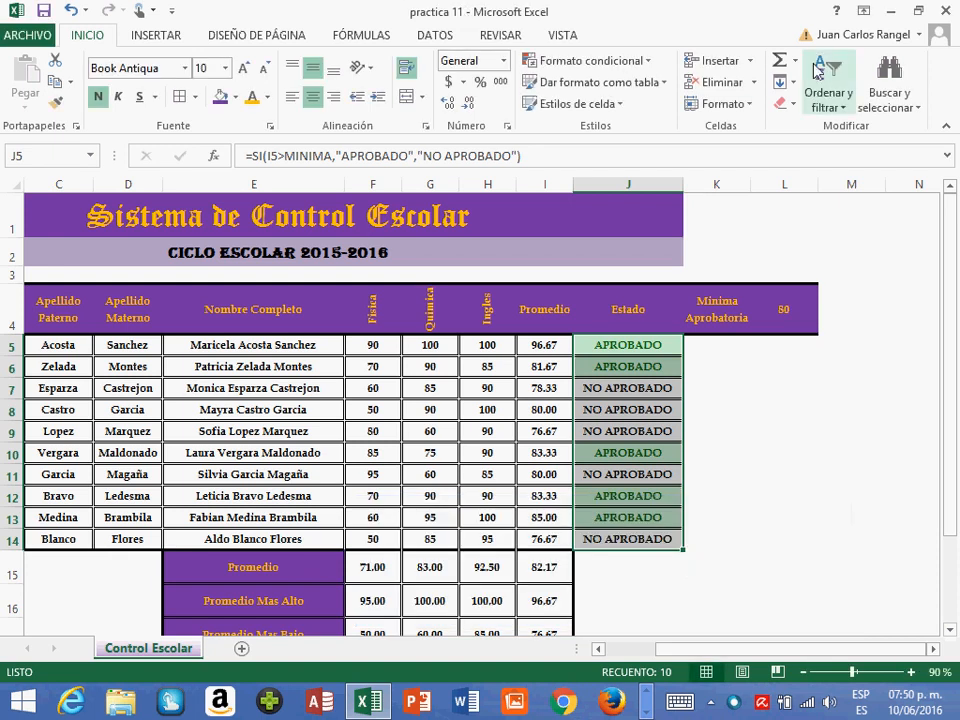
- Add an equal-to highlight rule to J5:J14 for NO APROBADO with Relleno rojo claro con texto rojo oscuro, and deselect the range
left_click(650, 62)
mouse_move(514, 94)
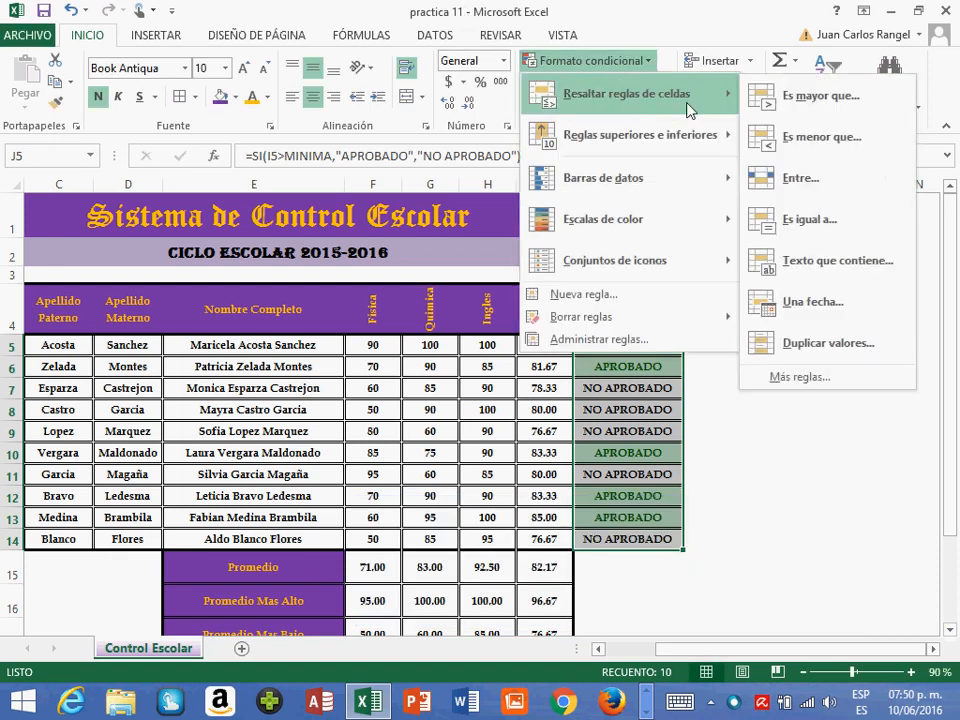
left_click(816, 220)
type("N")
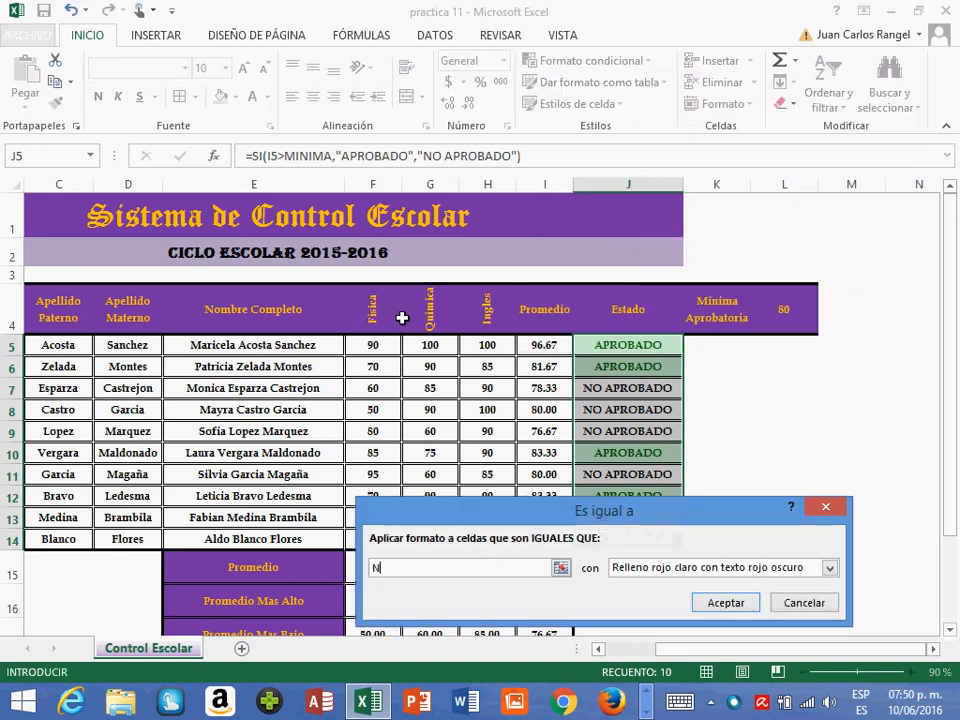
type("O APR")
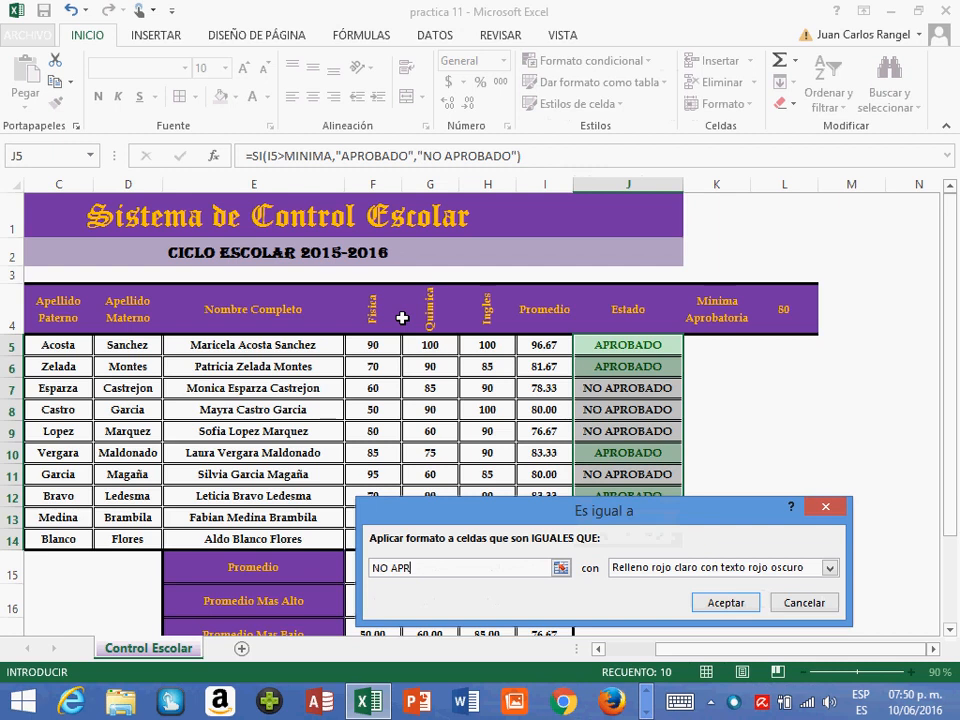
type("OBADO")
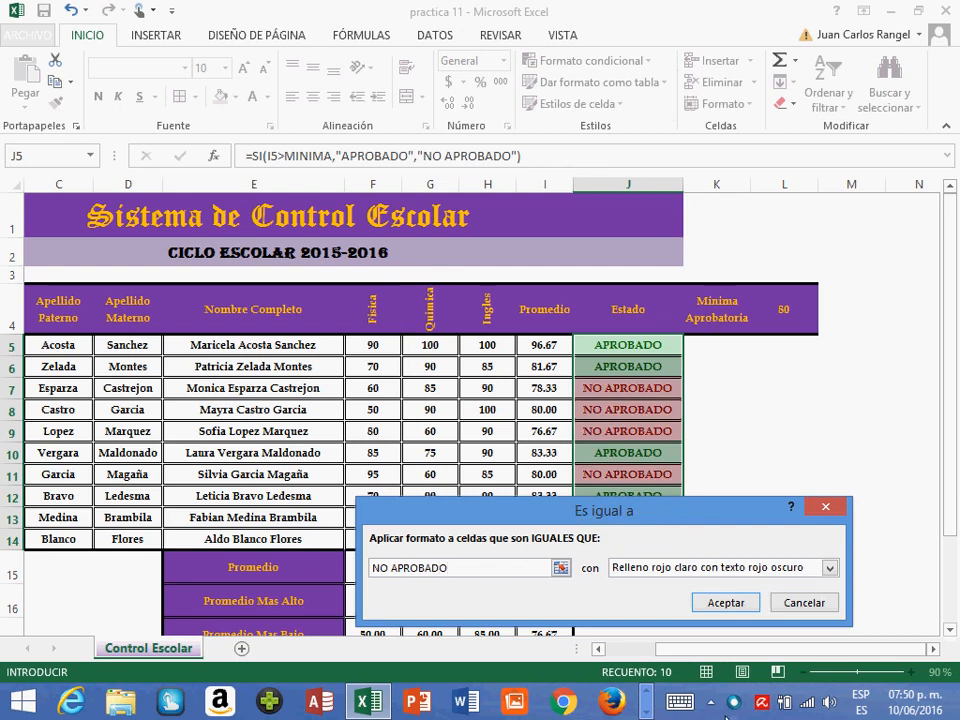
left_click(725, 603)
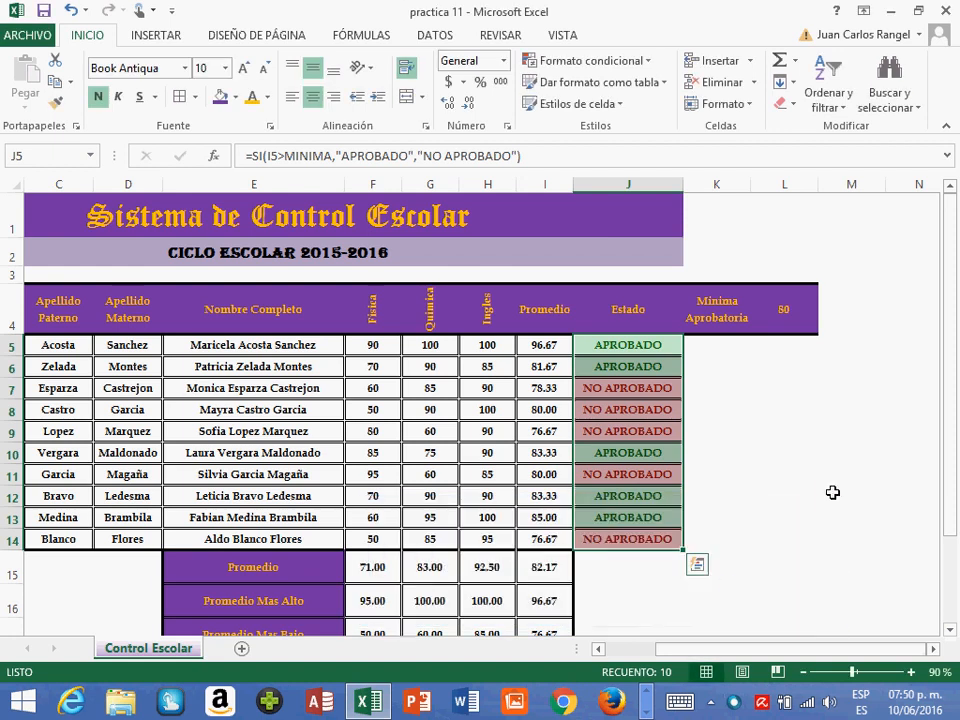
left_click(831, 494)
- Set the minimum passing grade in L4 to 70 and check the Estado results in J5:J14
scroll(720, 389, "down", 1)
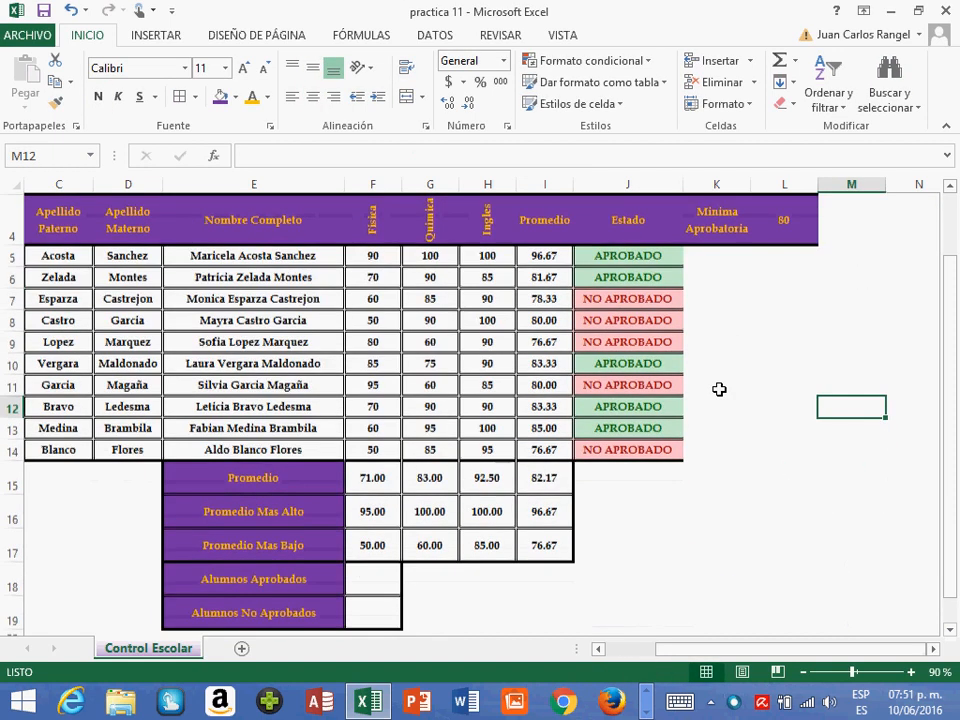
scroll(720, 389, "up", 1)
left_click(784, 323)
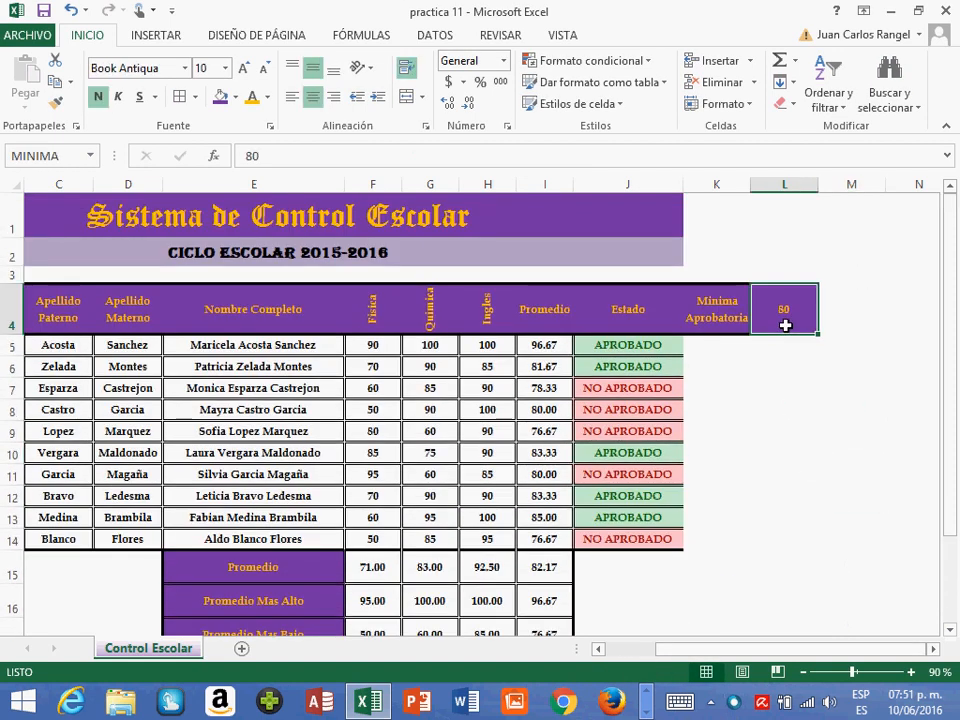
type("70")
key("Return")
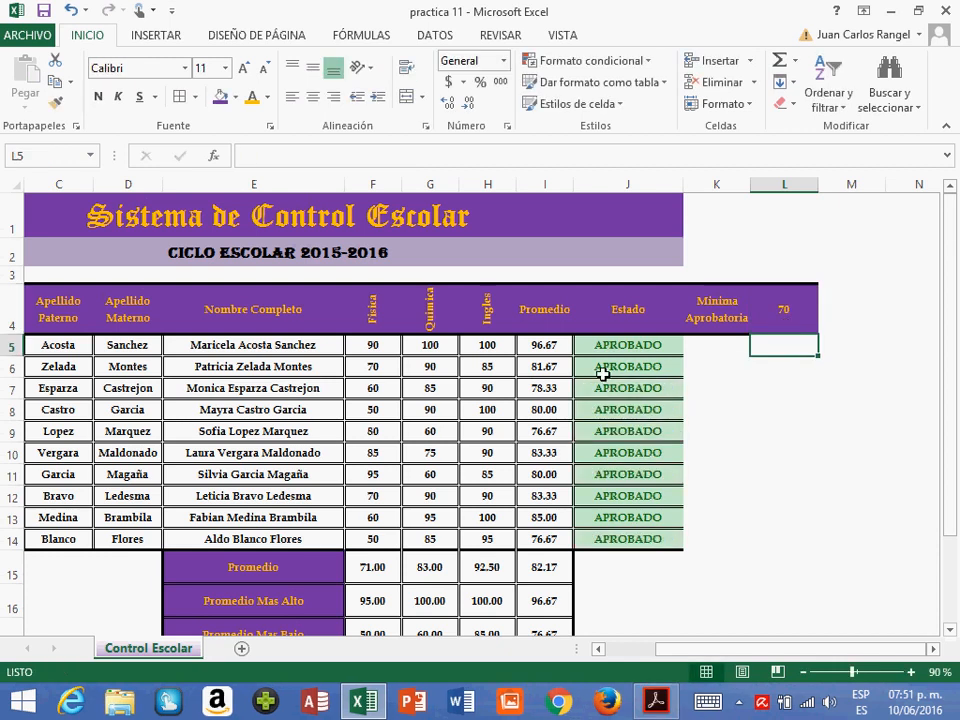
left_click(628, 344)
scroll(640, 407, "down", 1)
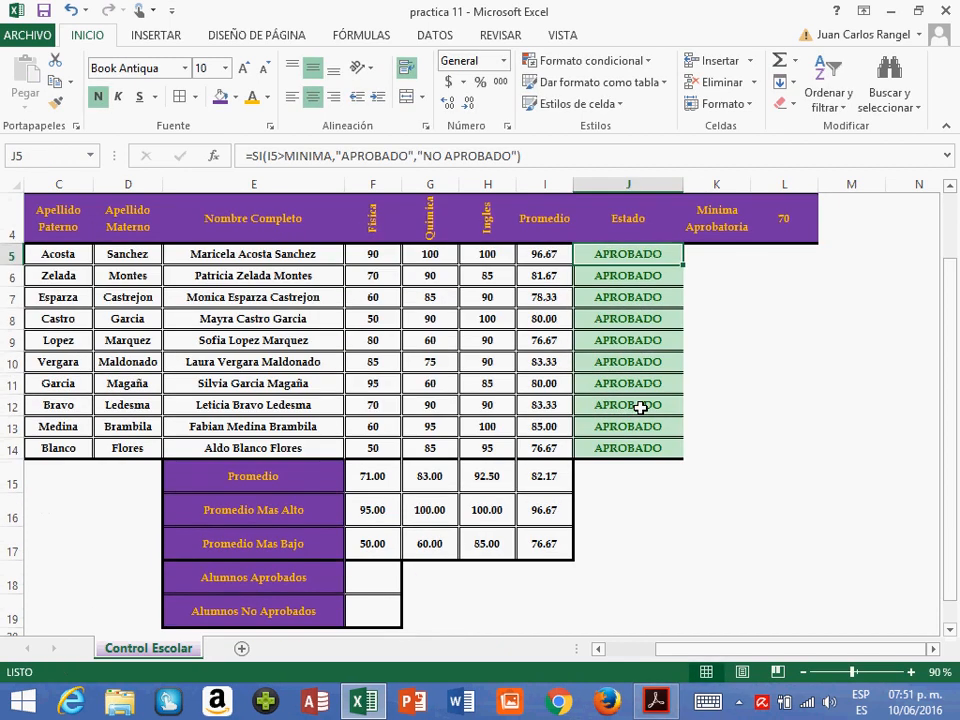
left_click_drag(619, 261, 623, 446)
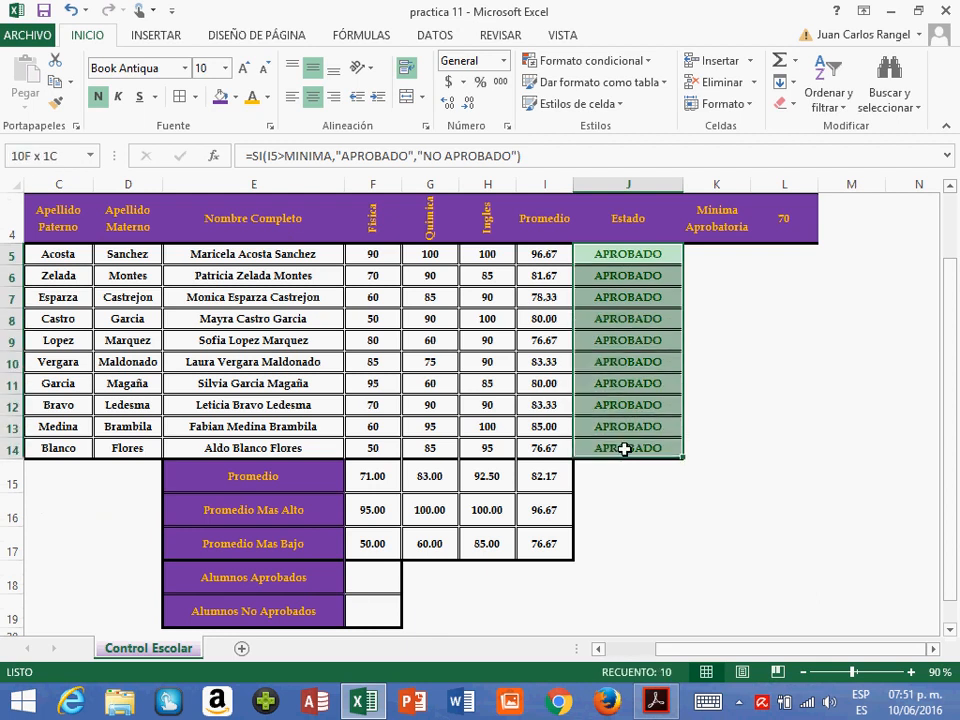
- Set the minimum passing grade in L4 to 90 and check the Estado results in J5 and J6
left_click(785, 236)
type("90")
key("Return")
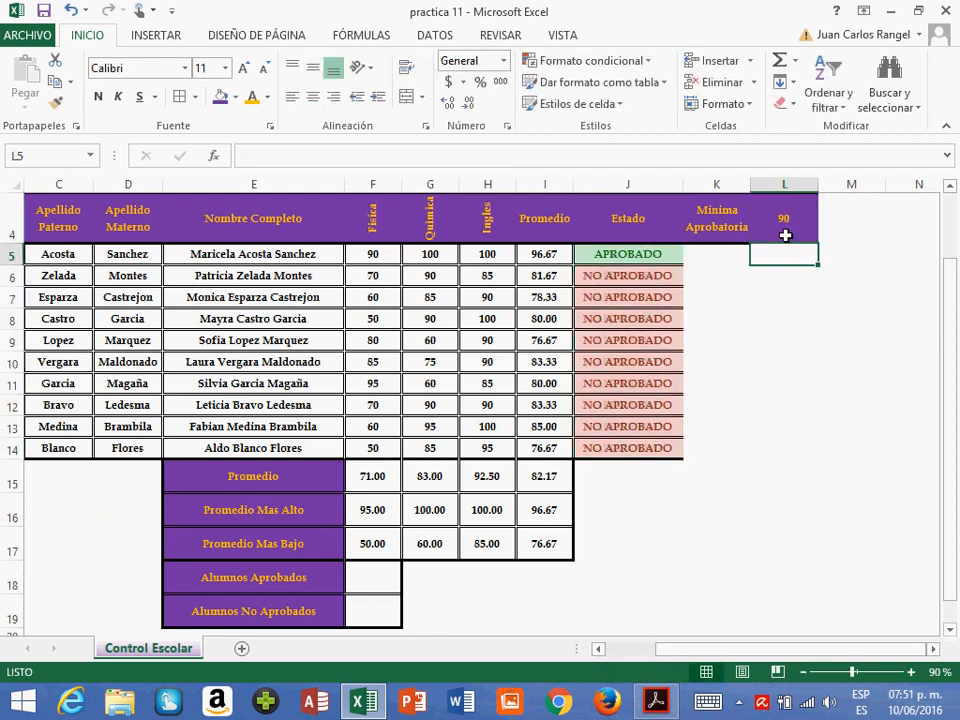
left_click(620, 254)
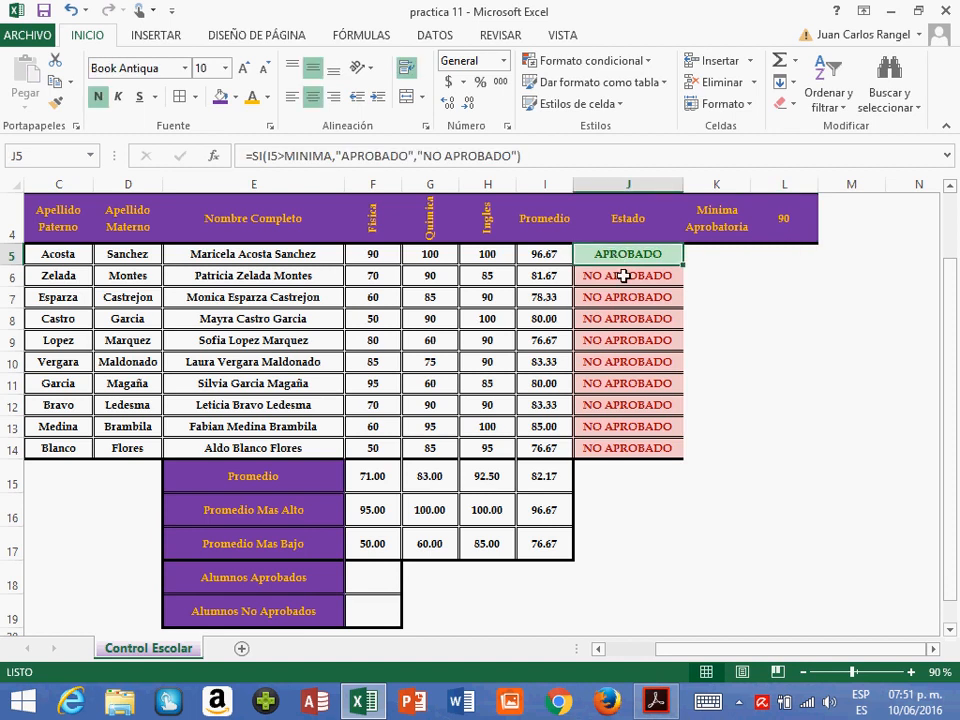
left_click(621, 277)
scroll(640, 245, "up", 1)
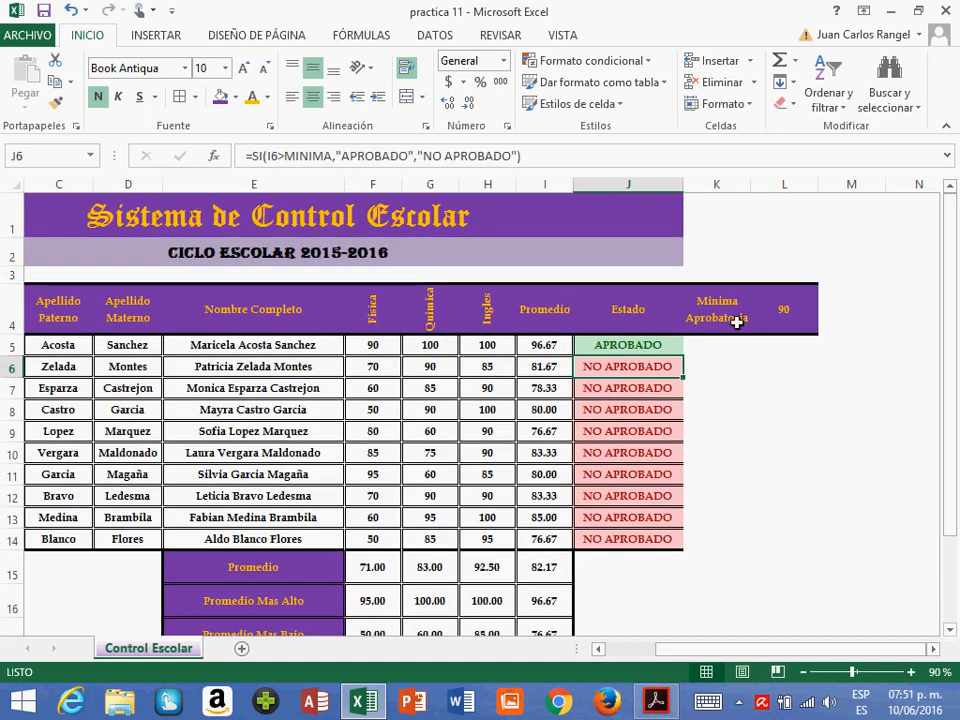
- Set the Mínima Aprobatoria value in L4 to 80 and review the Estado column
left_click(785, 322)
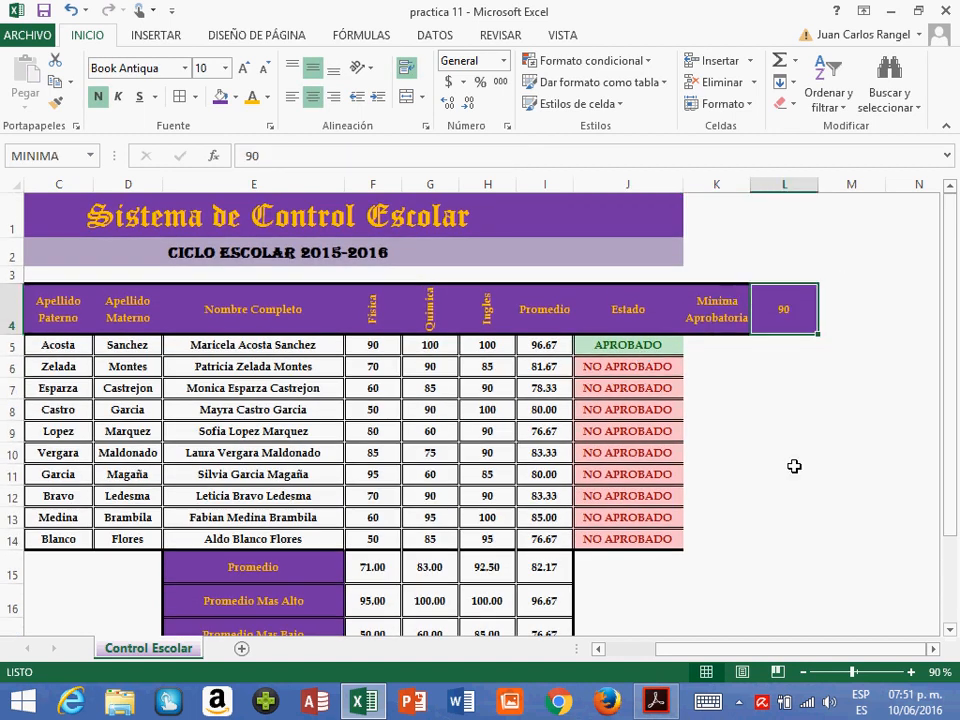
type("80")
key("Return")
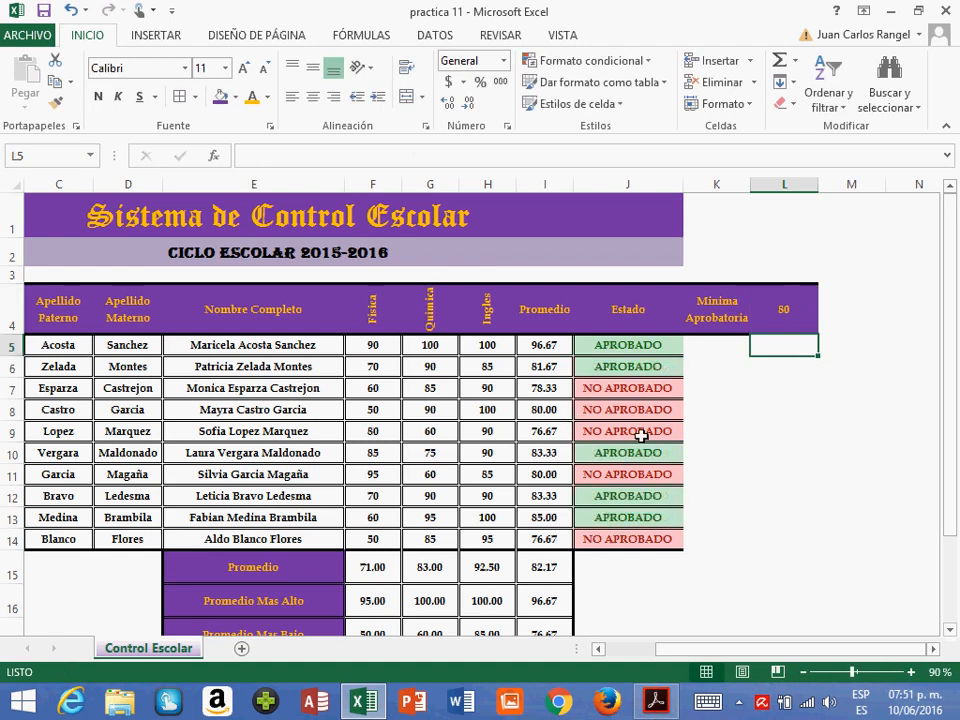
scroll(640, 435, "down", 1)
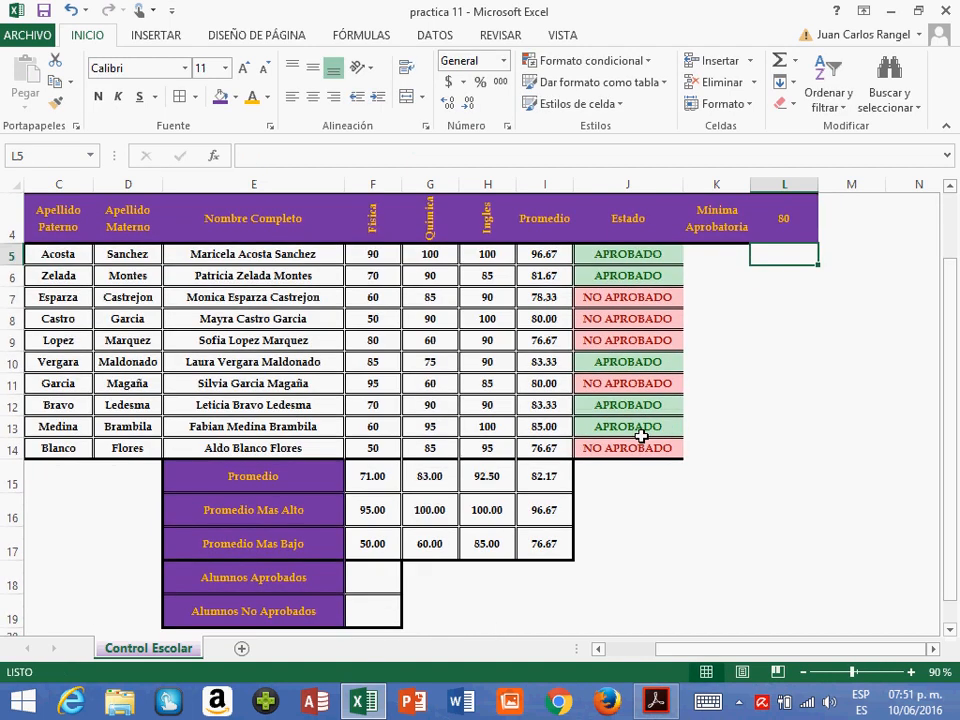
- Count the approved students in F18 with the CONTAR.SI function, using range J5:J14 and criterion APROBADO
left_click(370, 582)
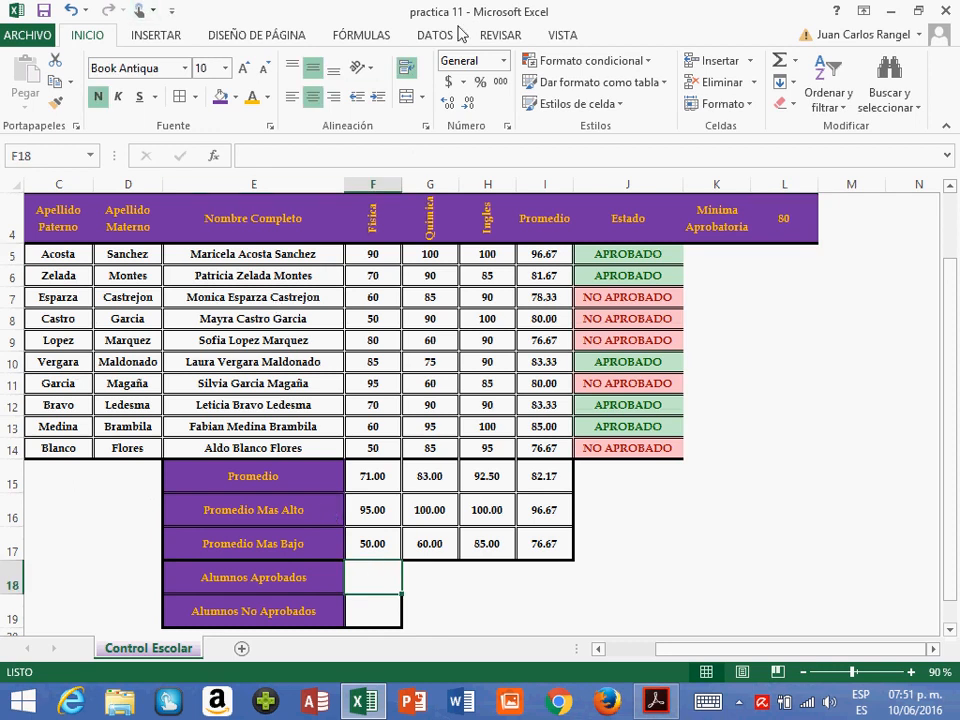
left_click(369, 40)
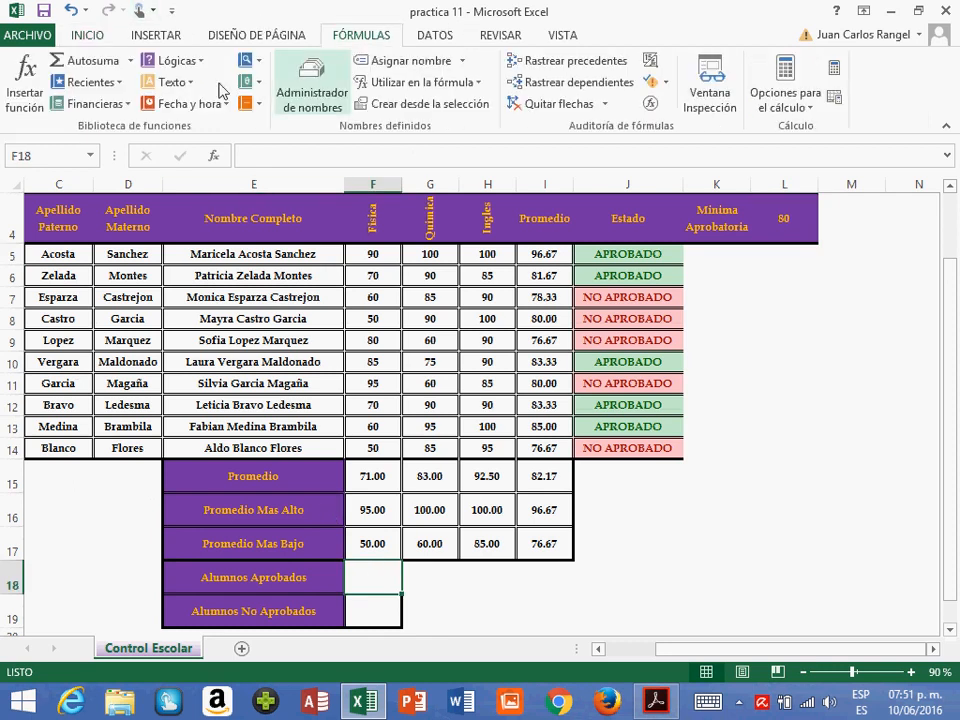
left_click(257, 108)
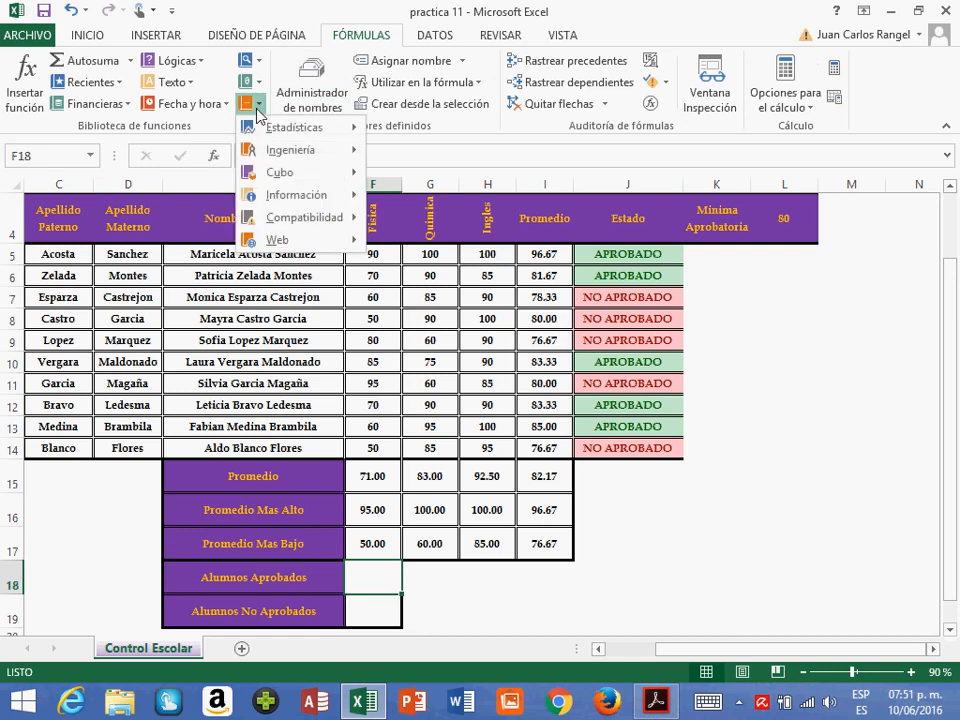
mouse_move(298, 130)
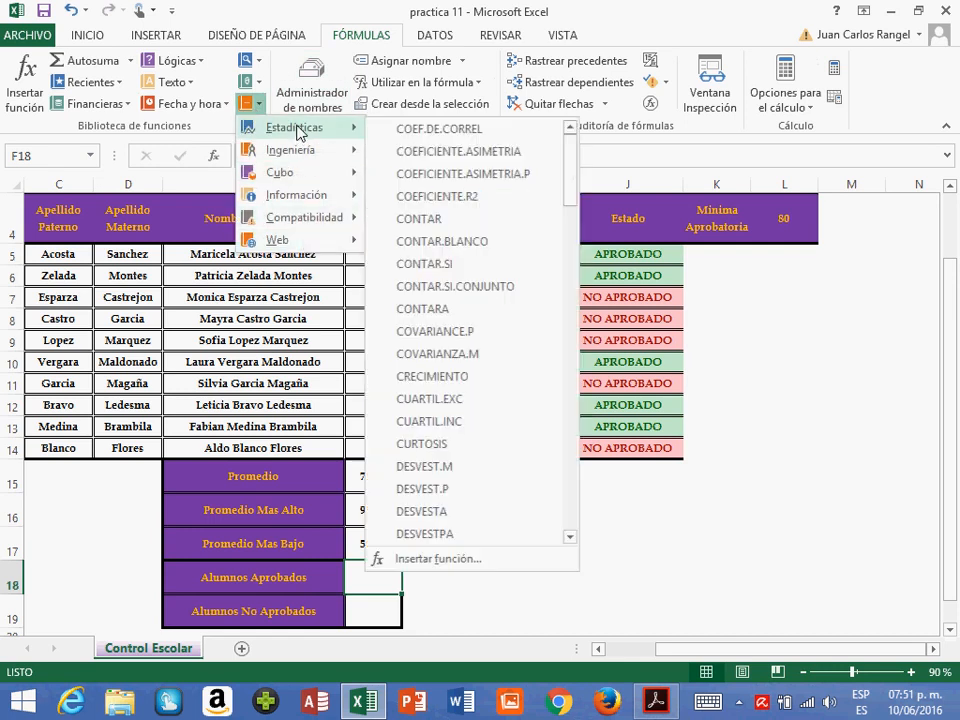
left_click(438, 265)
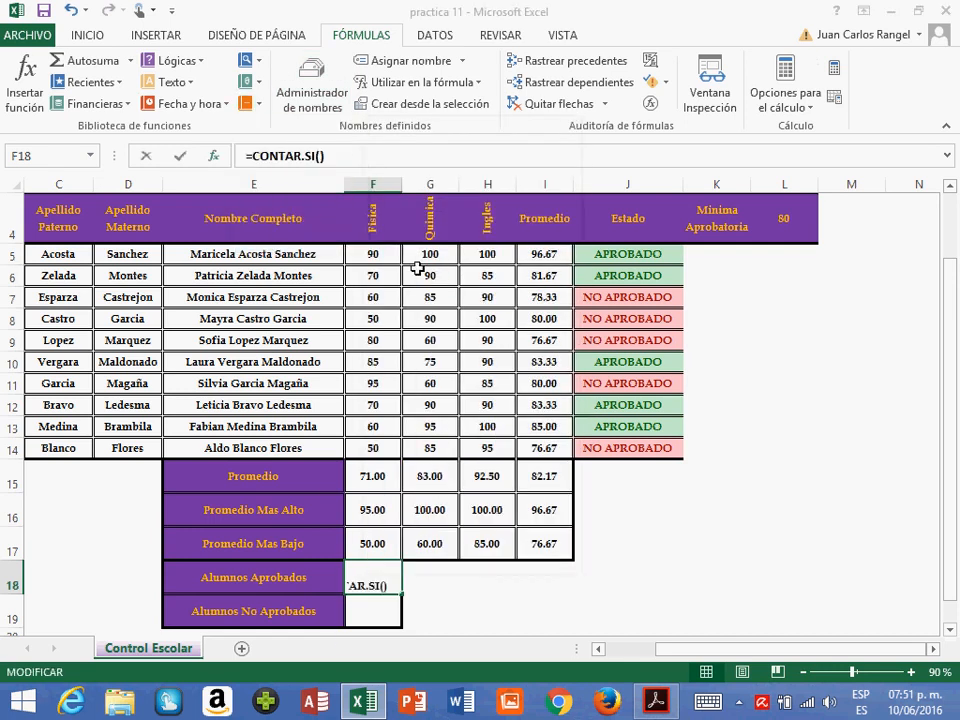
left_click_drag(484, 413, 140, 120)
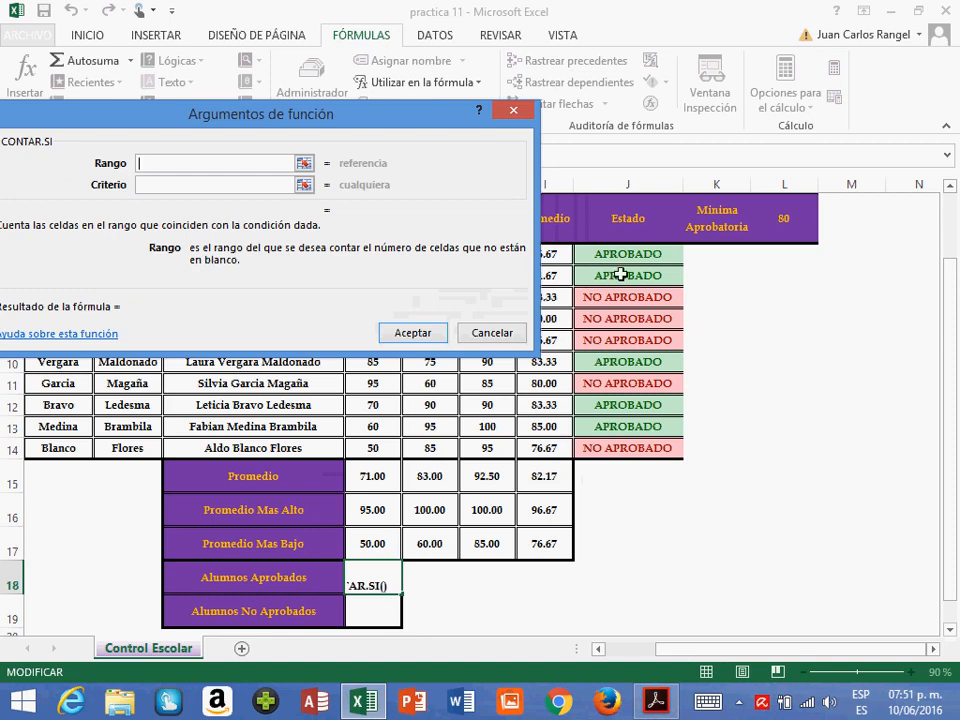
left_click_drag(619, 256, 619, 452)
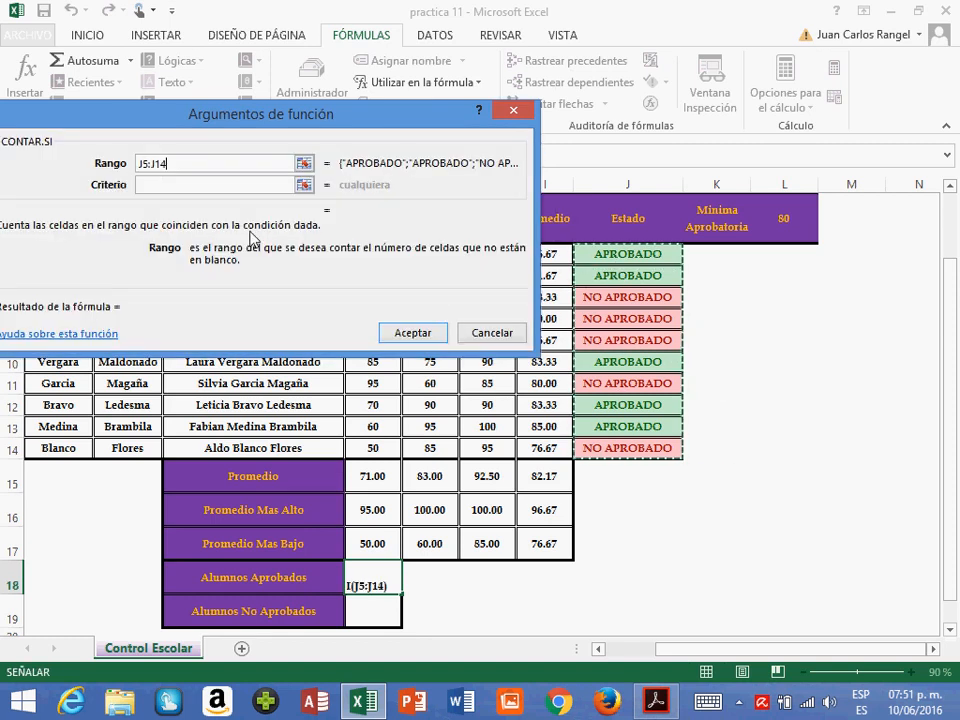
left_click(204, 188)
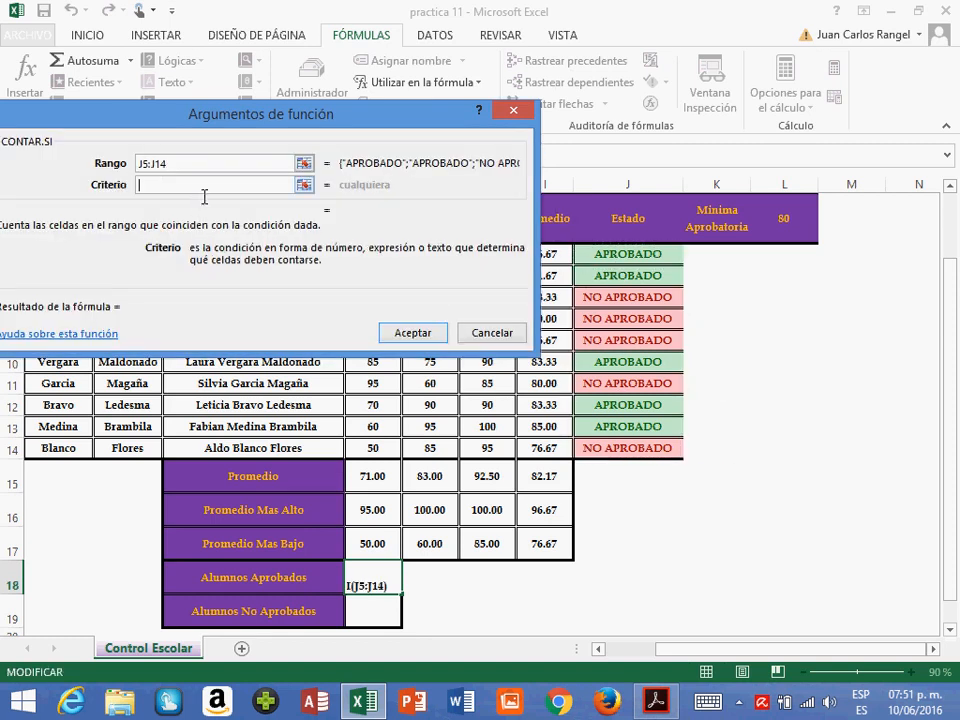
type("APROBADO")
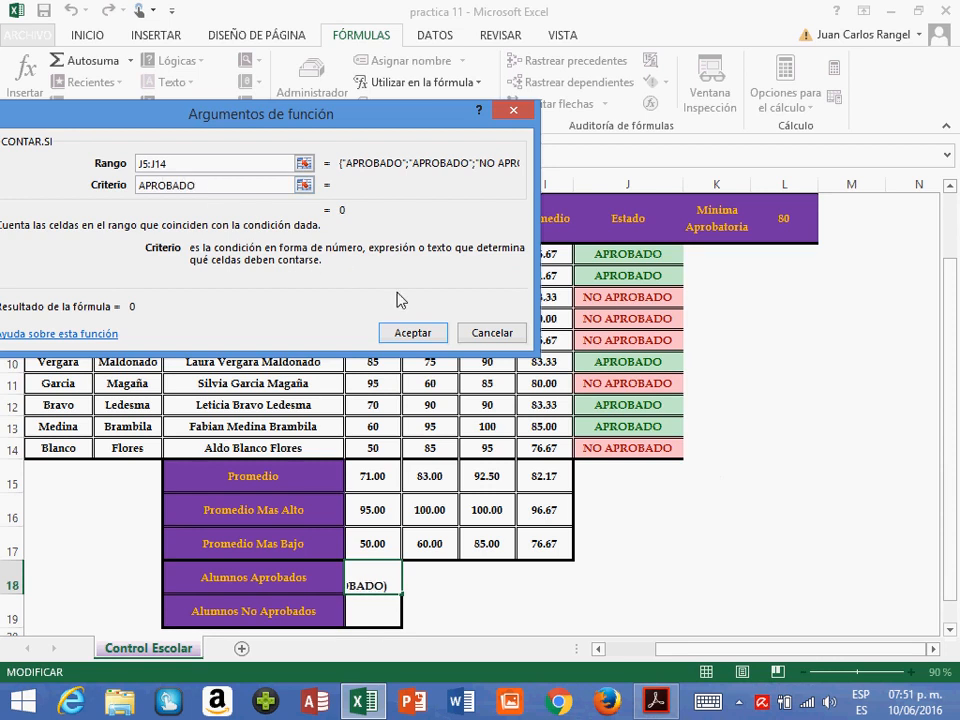
left_click(393, 328)
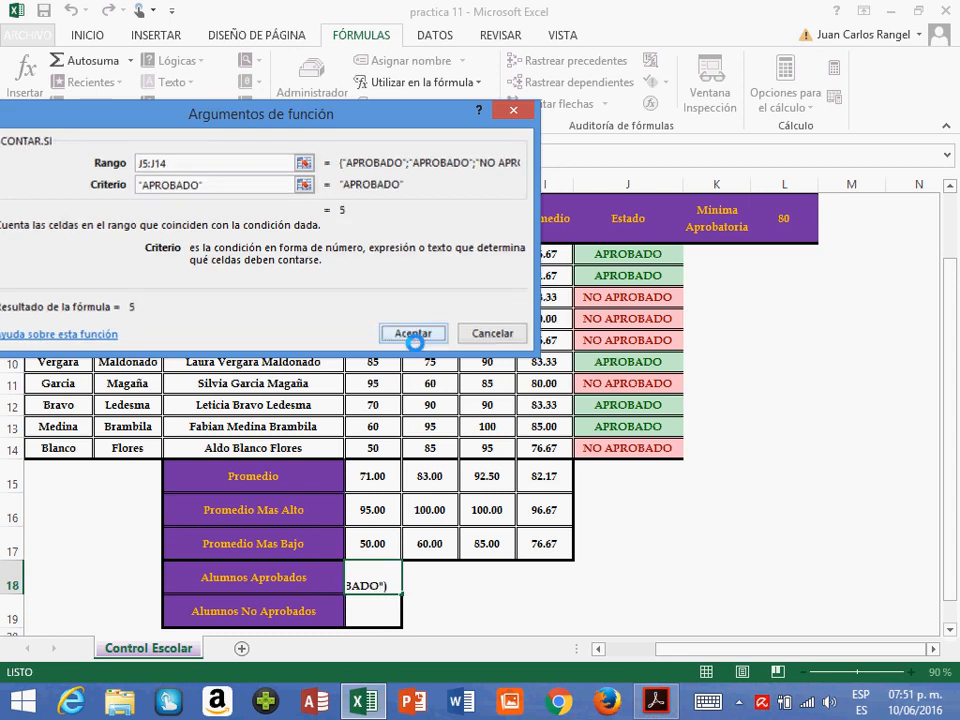
- Count the non-approved students in F19 with the CONTAR.SI function, using range J5:J14 and criterion NO APROBADO
left_click(385, 622)
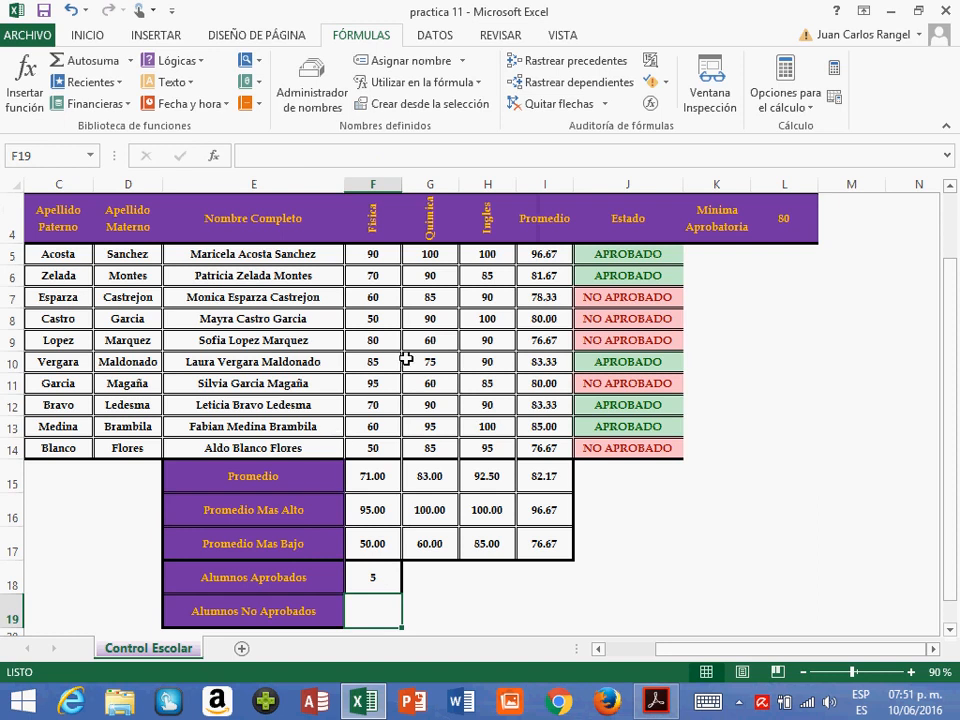
left_click(262, 108)
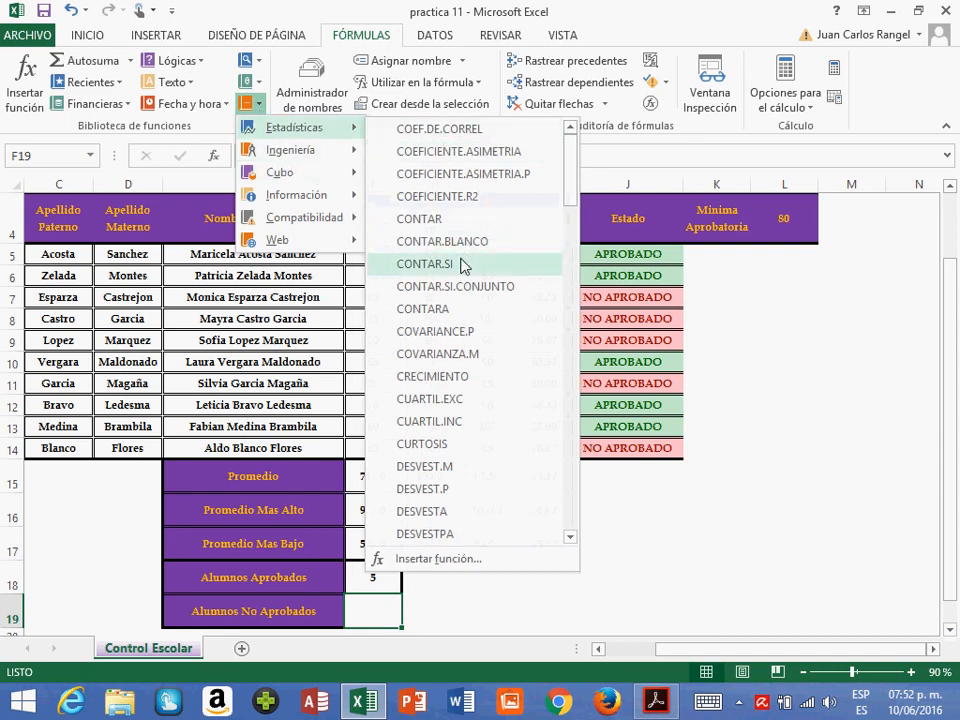
left_click(410, 264)
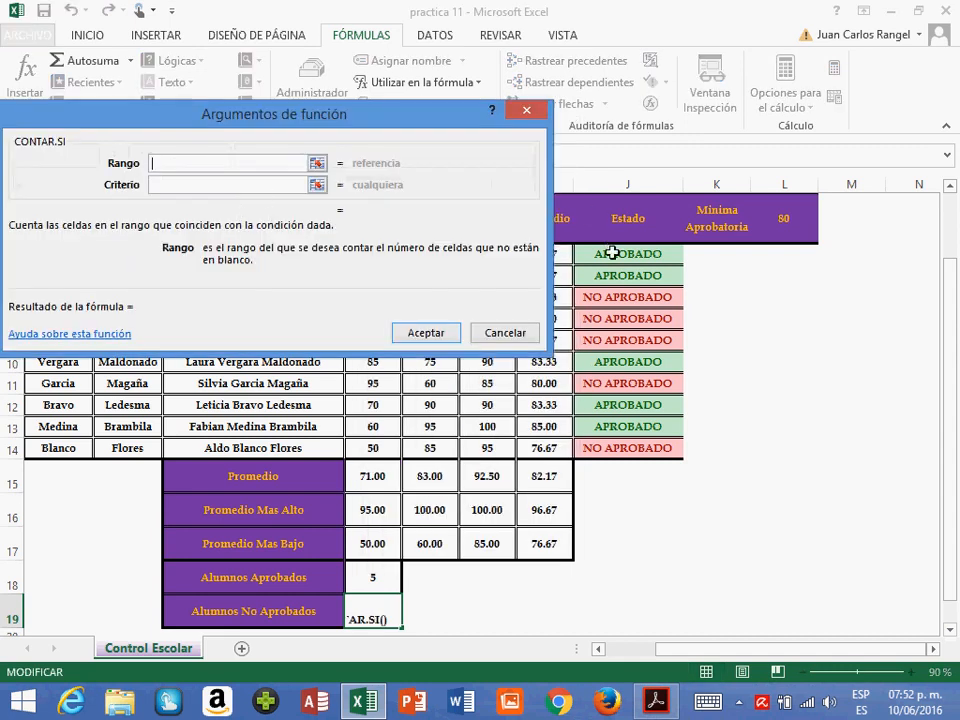
left_click_drag(612, 254, 624, 452)
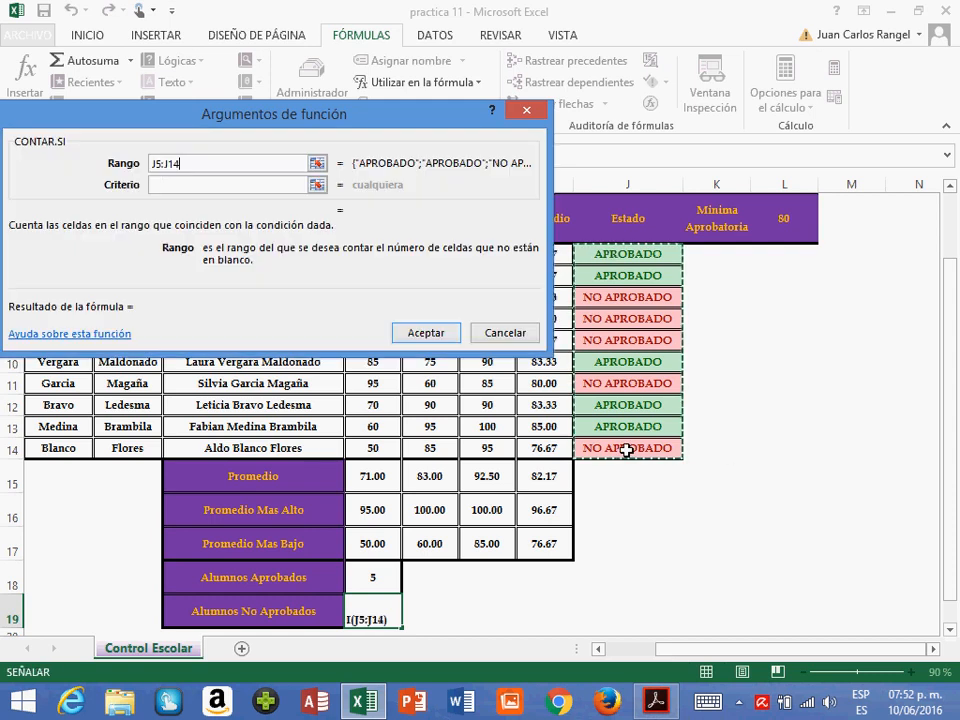
left_click(213, 191)
type("NO AP")
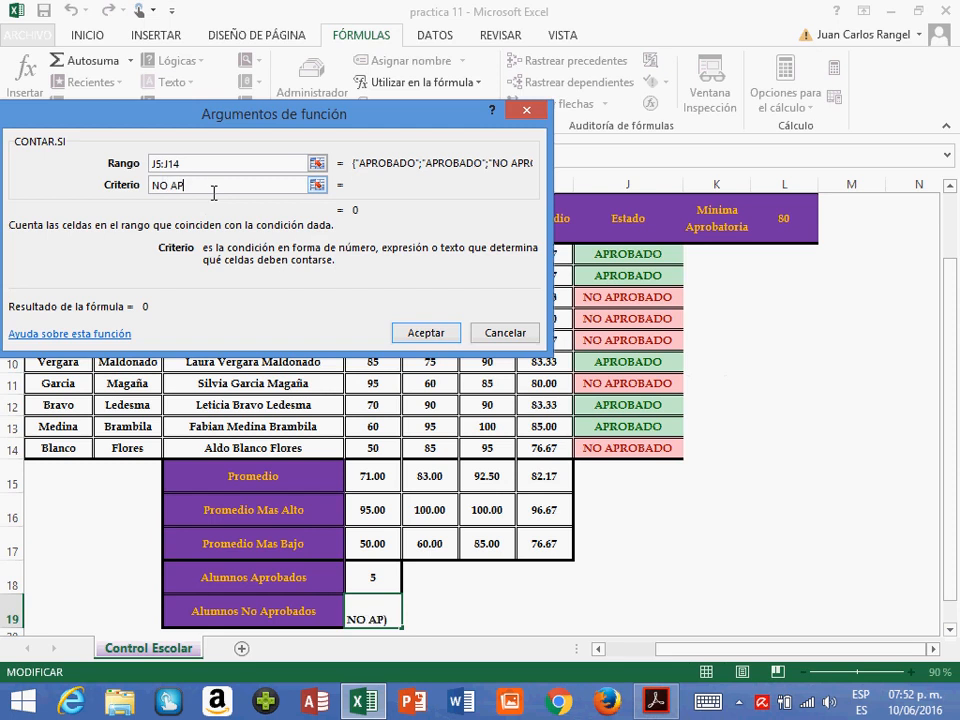
type("ROBADO")
left_click(422, 333)
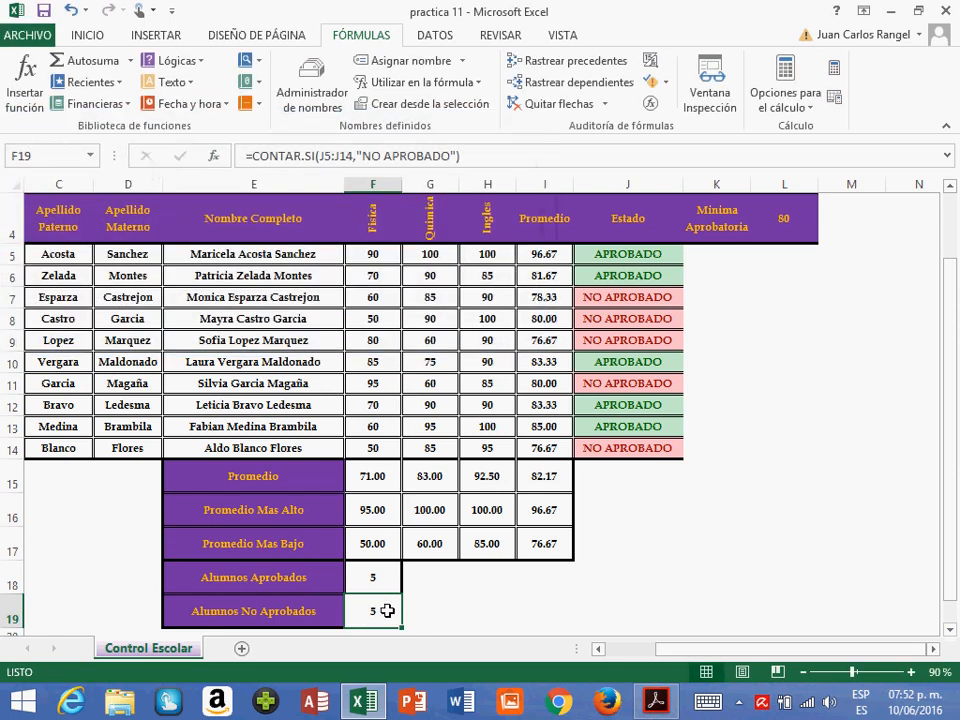
- Set the minimum passing grade in L4 to 90 and check the student counts in F18 and F19
left_click(807, 228)
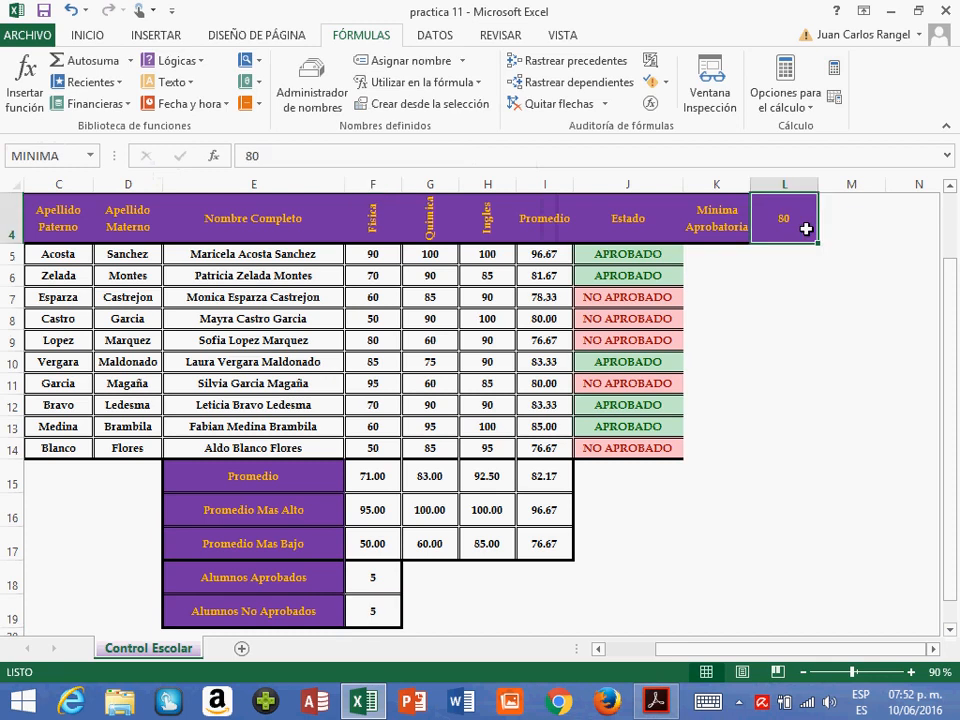
type("90")
key("Return")
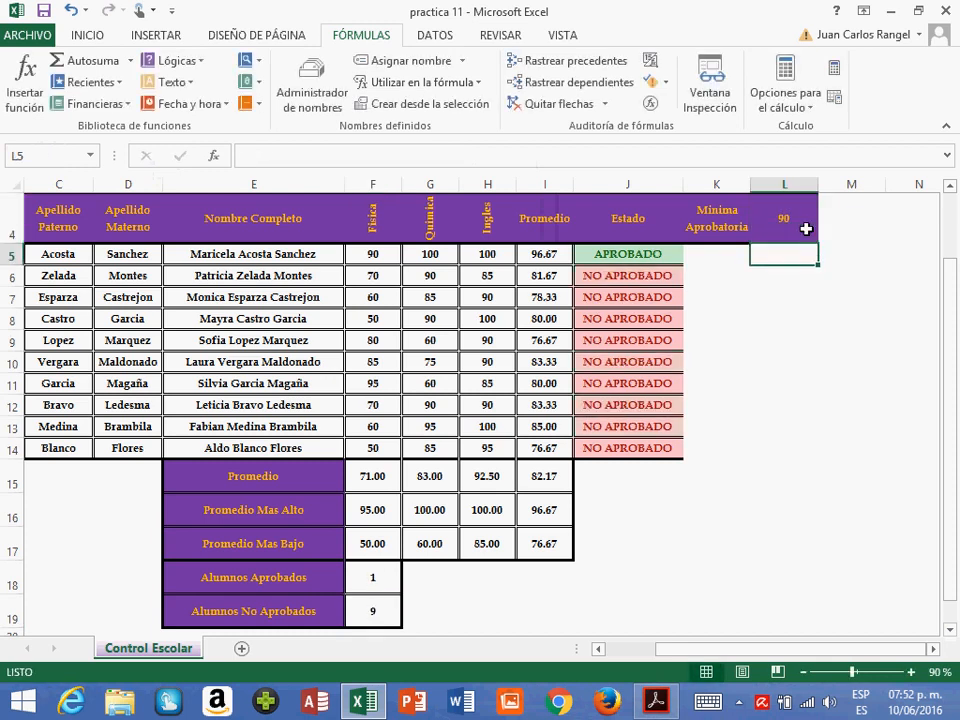
left_click(373, 586)
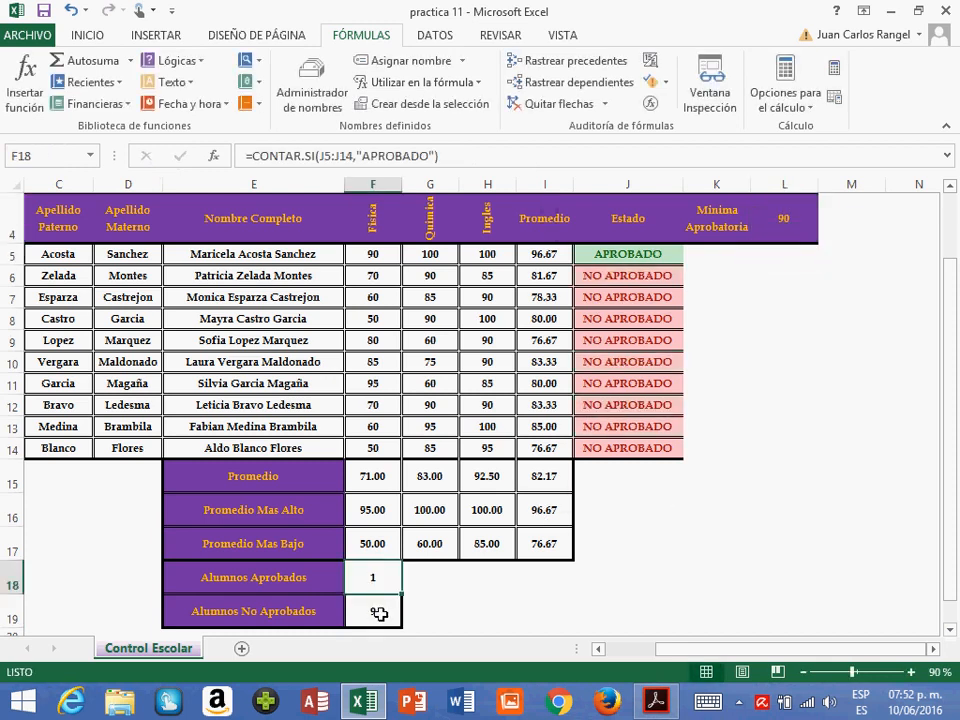
left_click(374, 611)
- Set the minimum passing grade in L4 to 70 to test the Estado results and student counts
left_click(806, 242)
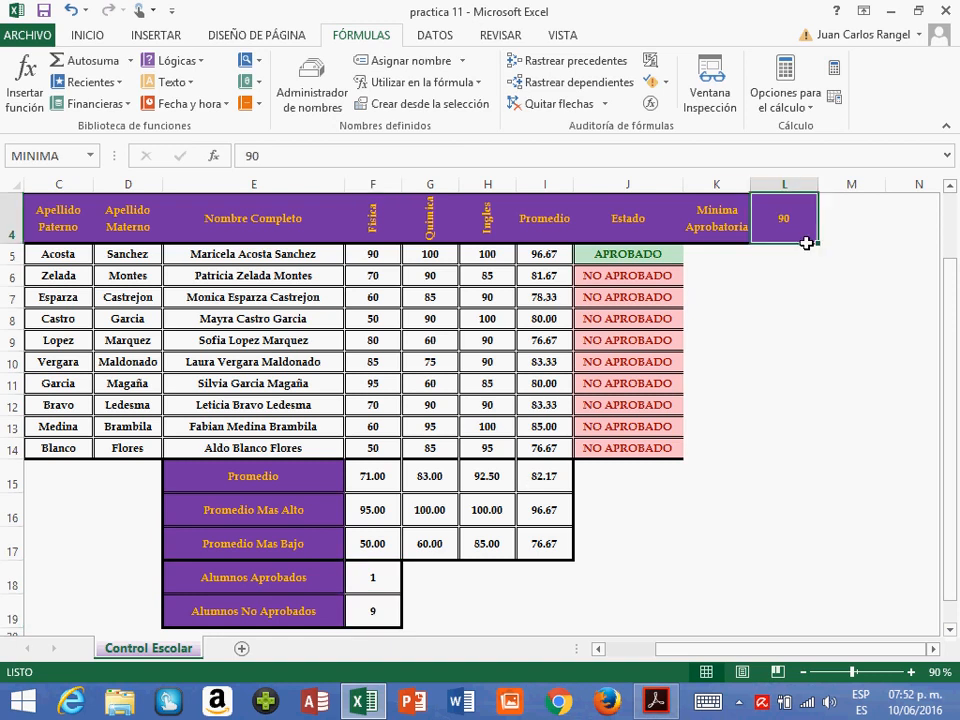
type("70")
key("Return")
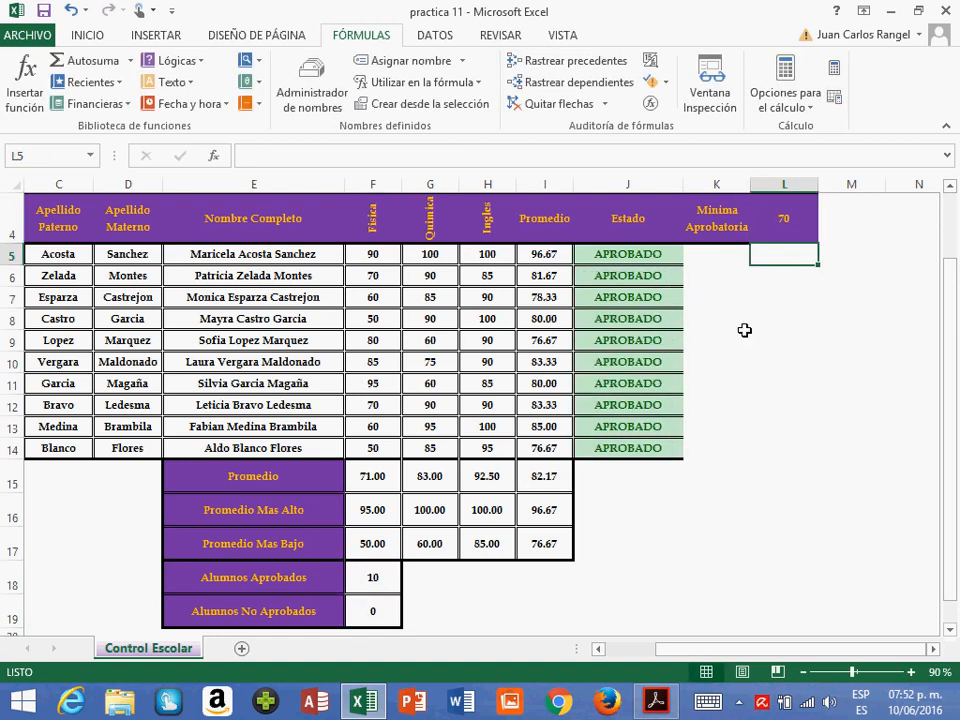
- Set the minimum passing grade in L4 to 80 and review the approved and non-approved counts in E18:F19
left_click(796, 228)
type("80")
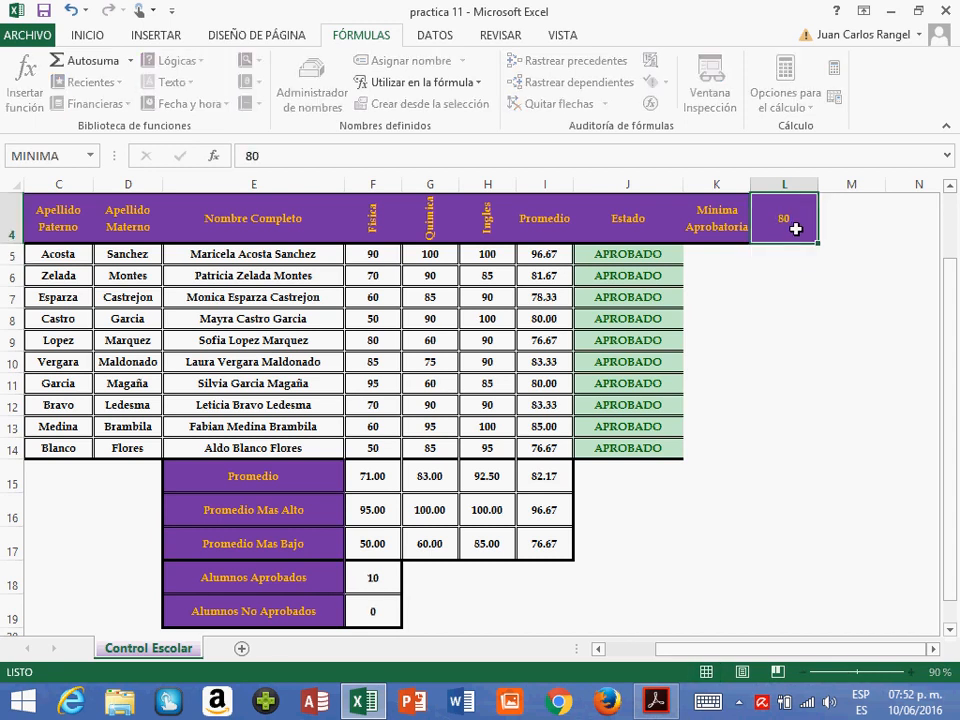
key("Return")
scroll(675, 476, "down", 1)
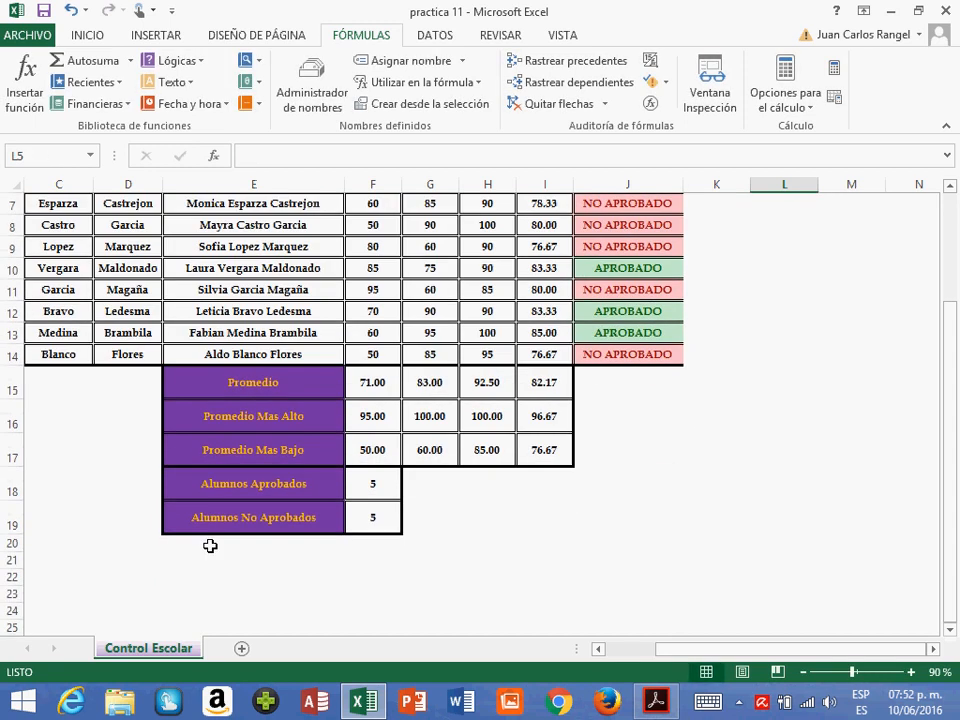
left_click(233, 487)
left_click_drag(300, 499, 356, 514)
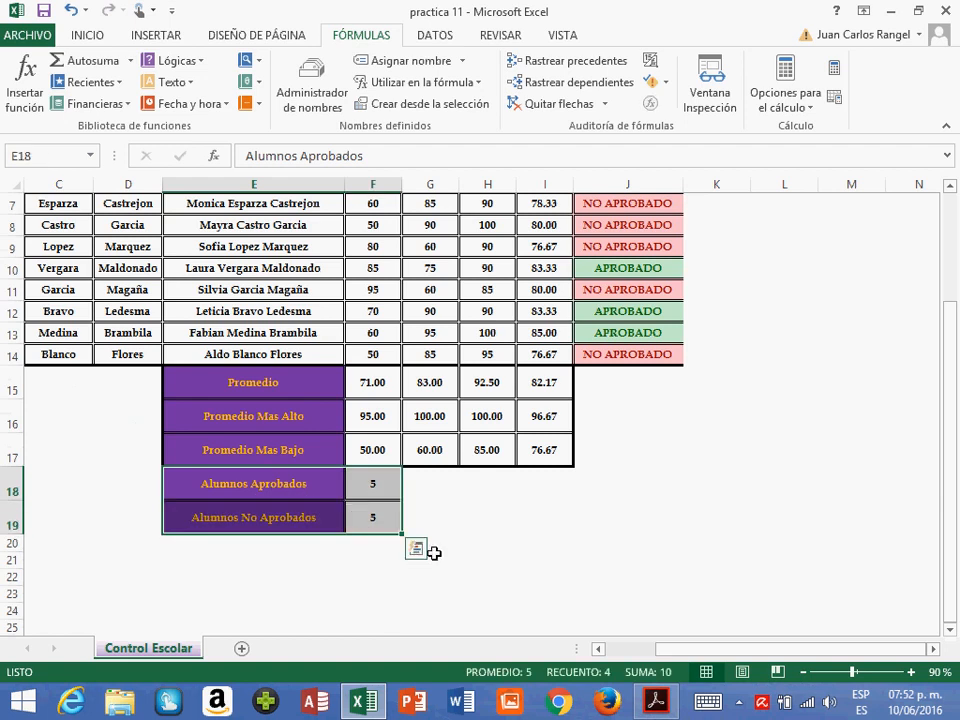
- Extend the Sistema de Control Escolar title across A1:L1 by unmerging it and merging and centering the wider range
scroll(593, 561, "up", 2)
left_click_drag(114, 217, 805, 218)
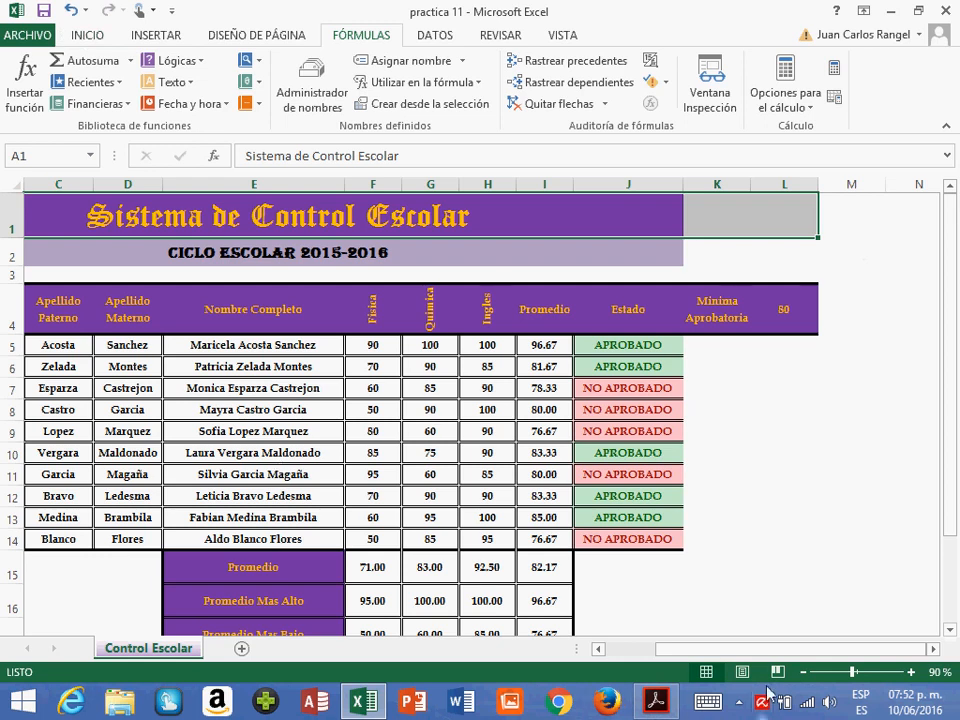
left_click(803, 672)
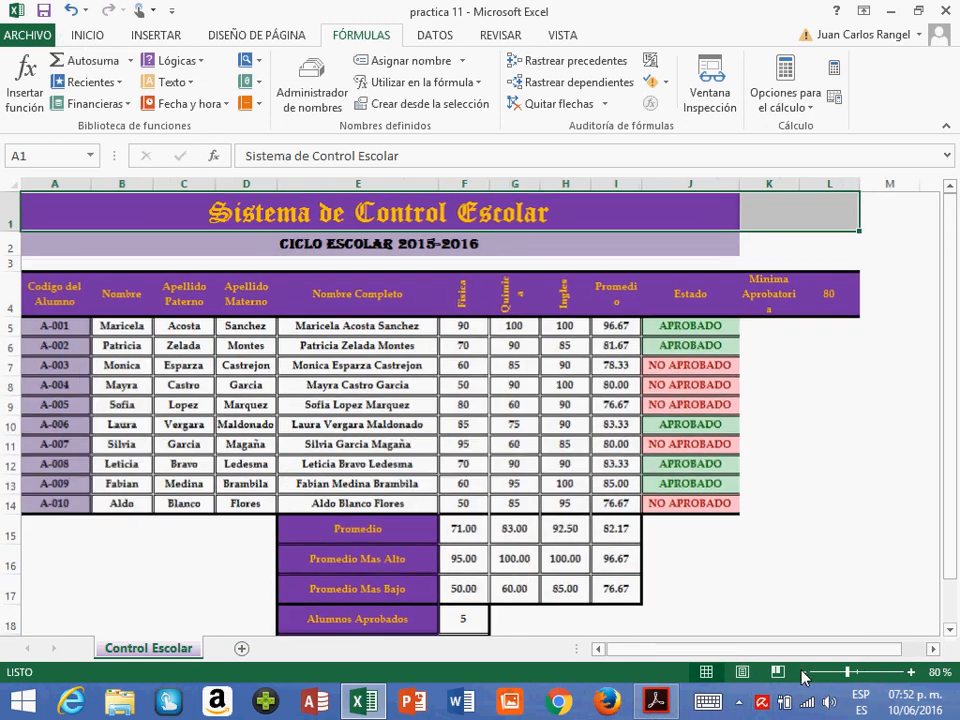
left_click_drag(74, 223, 825, 226)
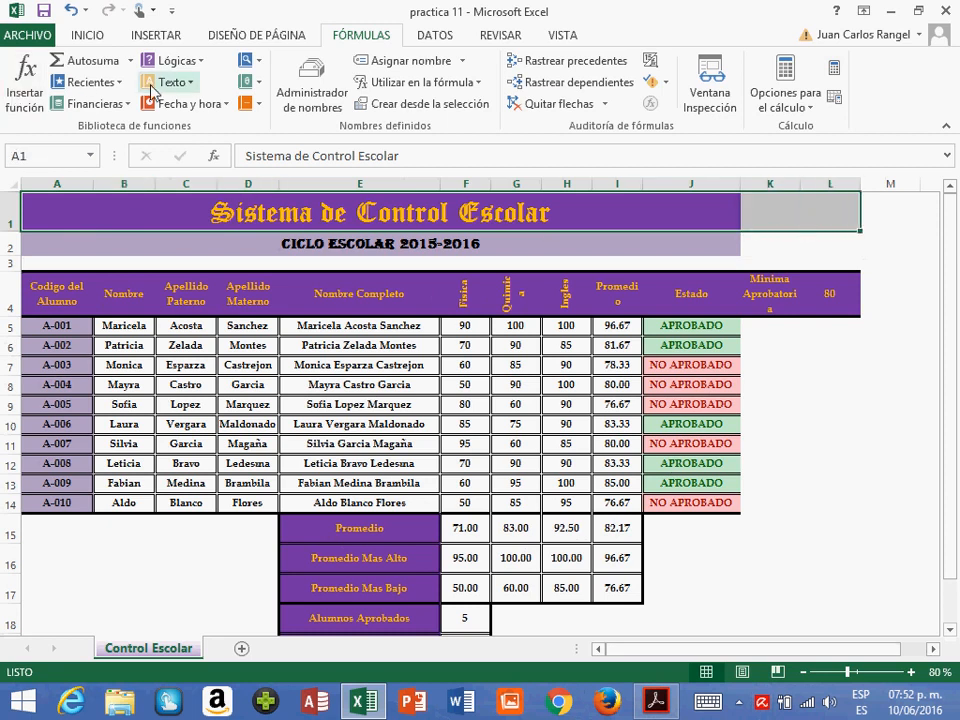
left_click(88, 35)
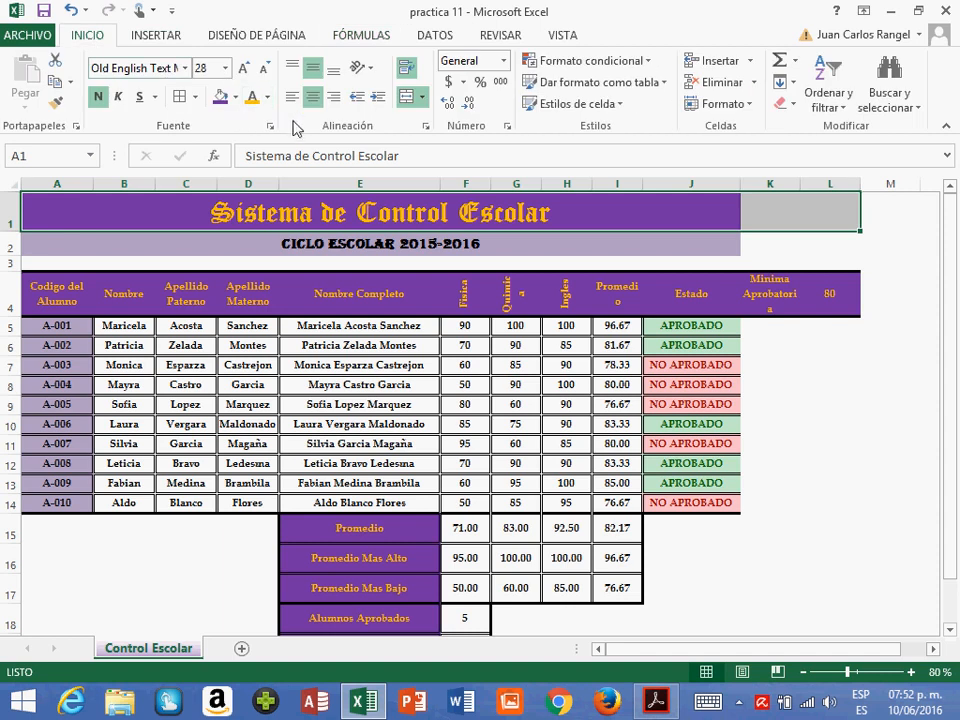
left_click(410, 97)
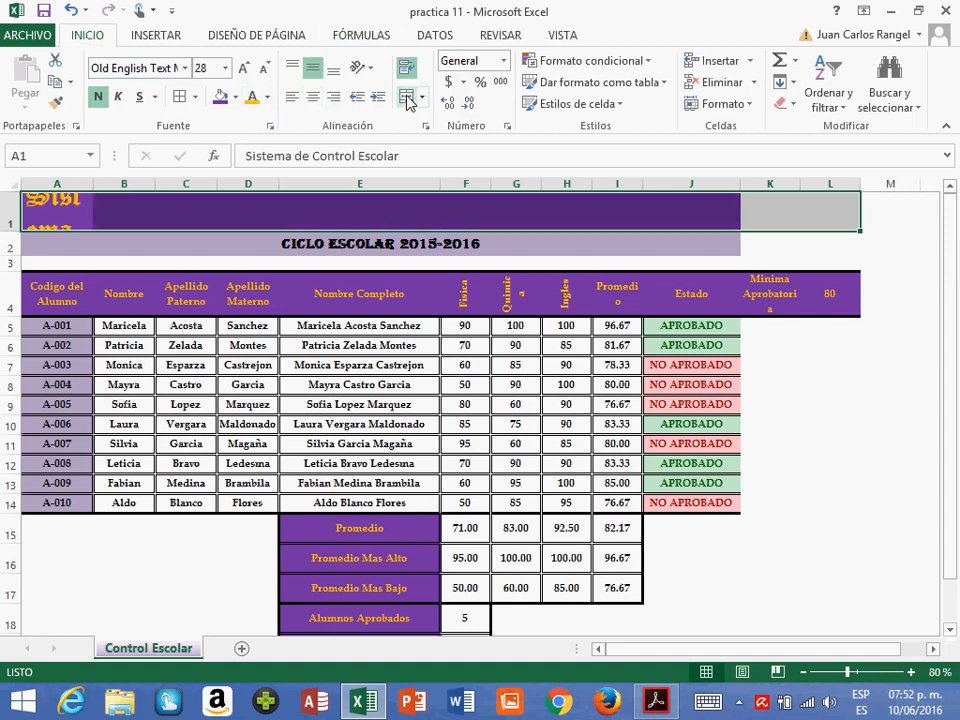
left_click(407, 97)
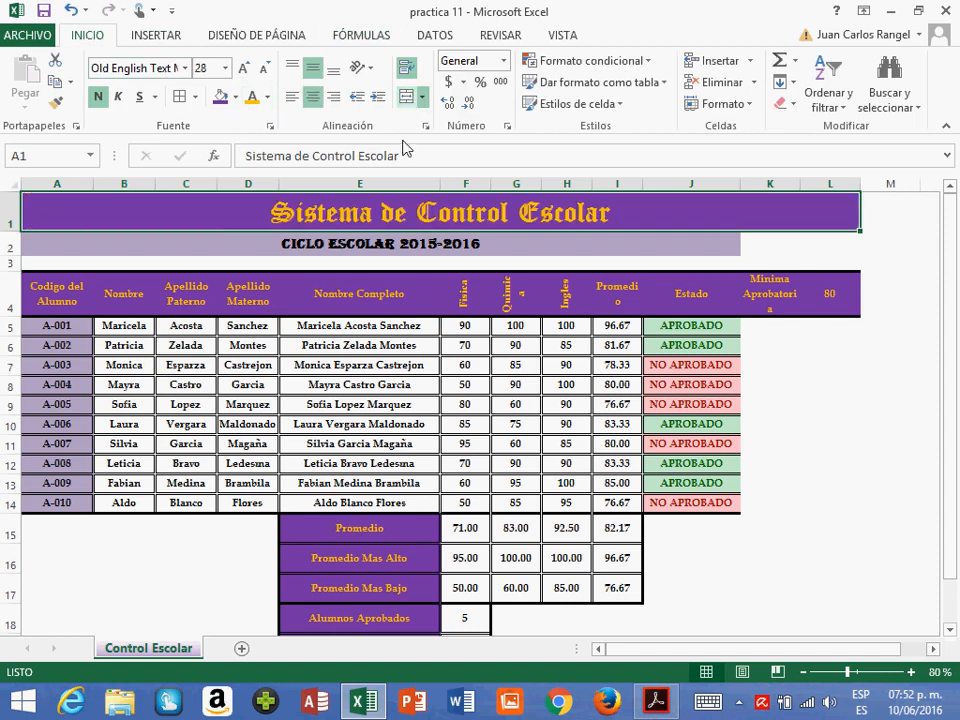
- Extend the Ciclo Escolar 2015-2016 subtitle across A2:L2 by unmerging it and merging and centering the wider range
left_click(379, 251)
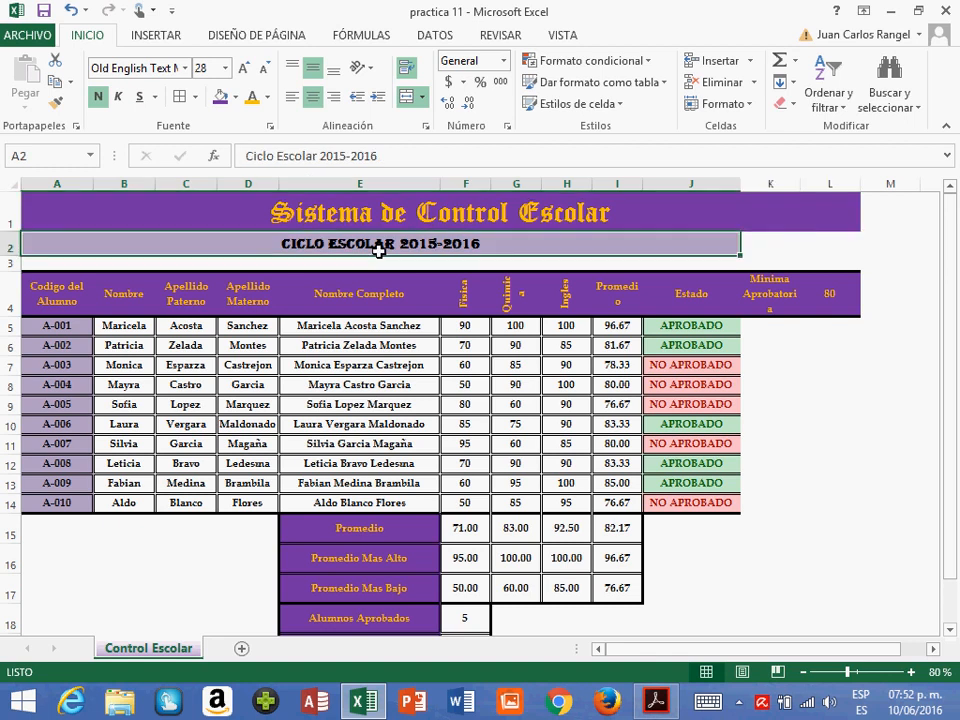
left_click_drag(379, 251, 855, 246)
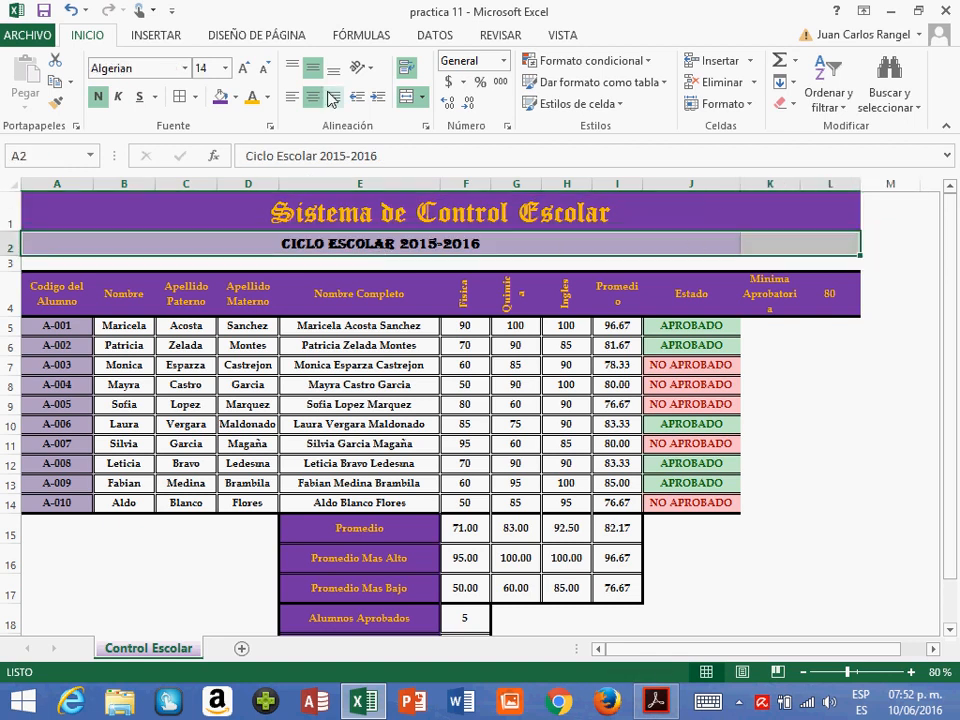
left_click(406, 97)
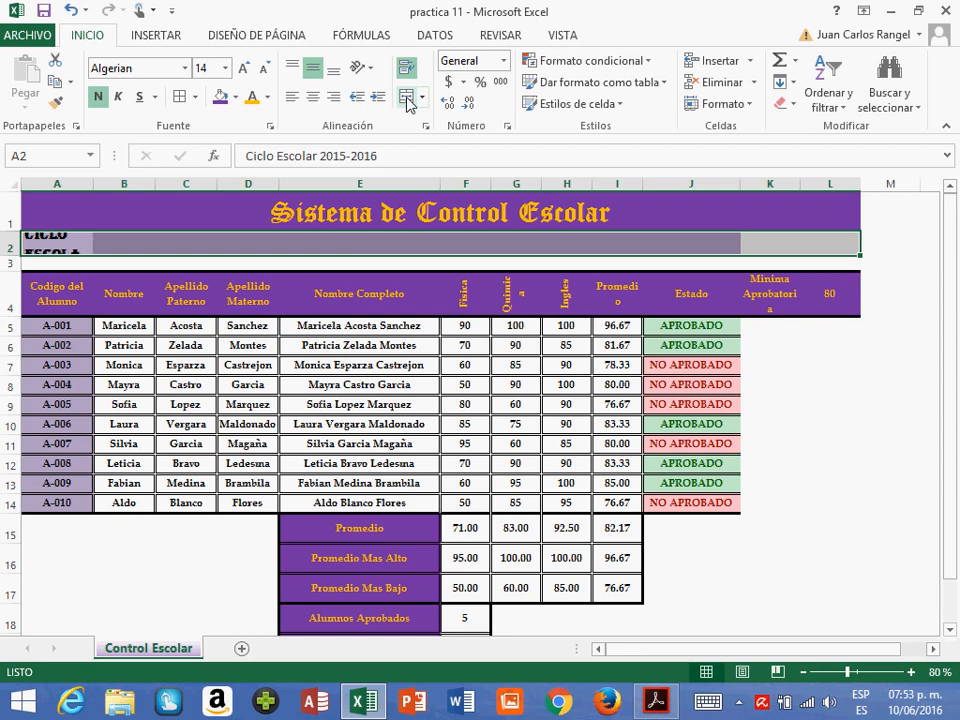
left_click(406, 97)
left_click(518, 347)
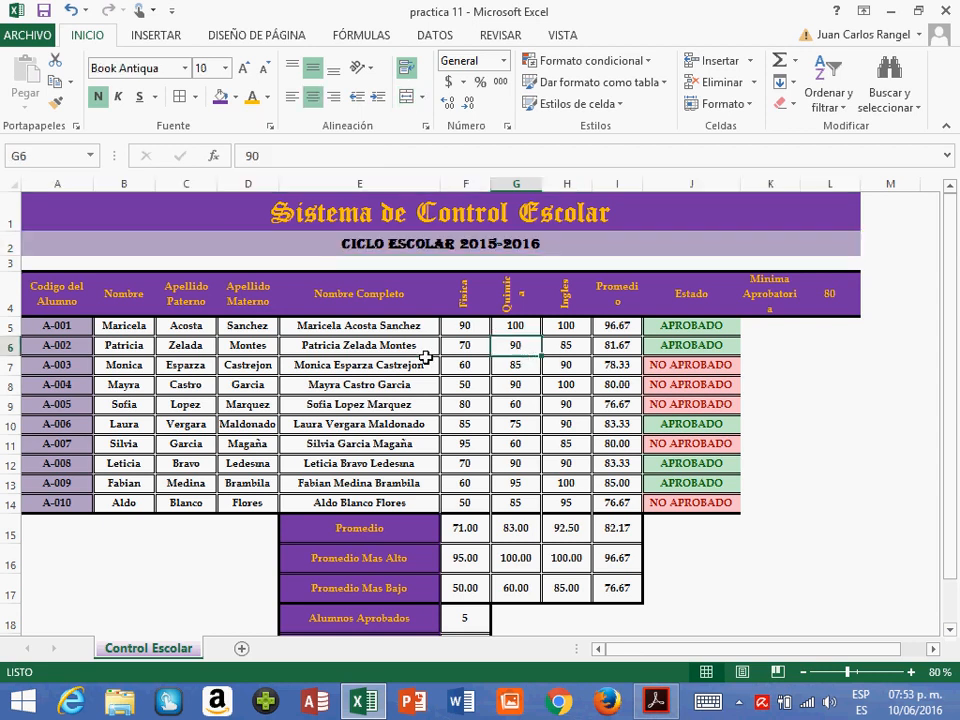
- Insert a 3D pie chart from the Alumnos Aprobados and Alumnos No Aprobados data in E18:F19
scroll(437, 423, "down", 2)
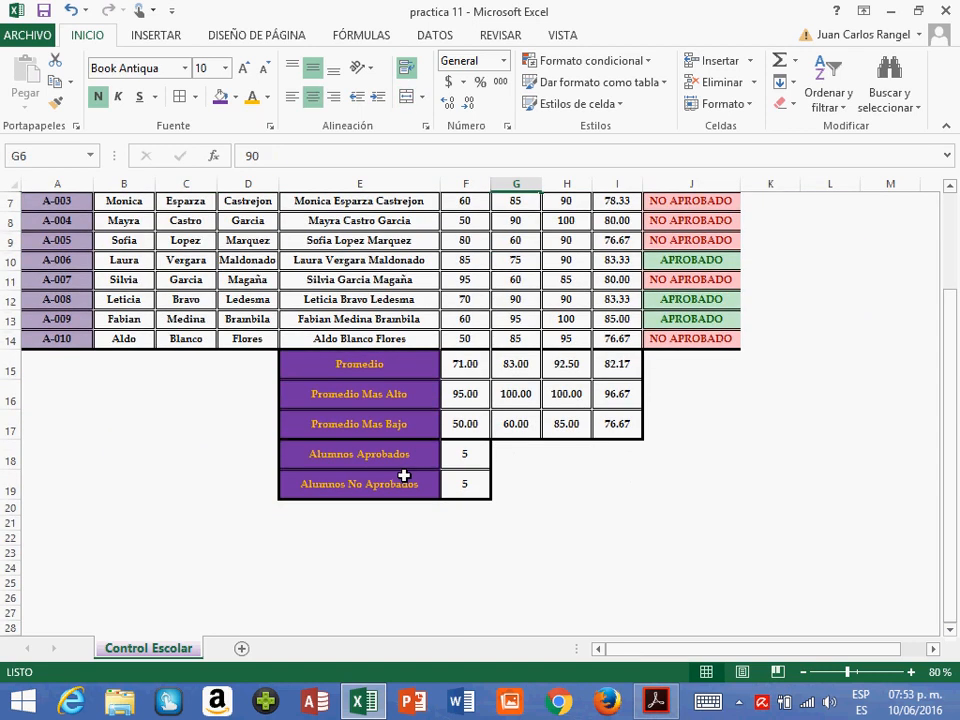
left_click_drag(377, 460, 451, 487)
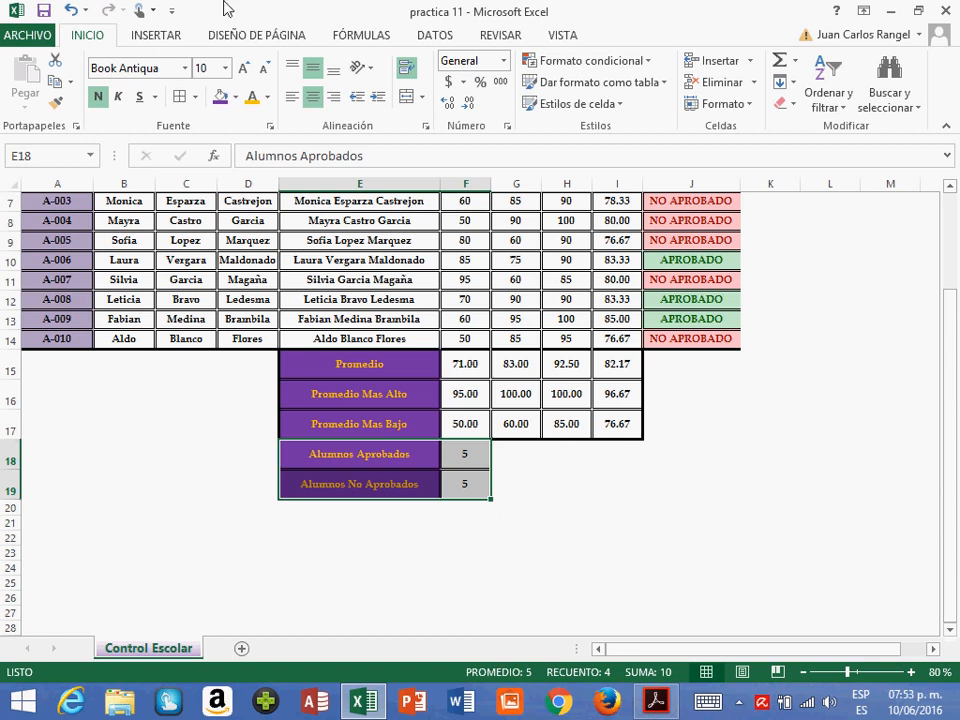
left_click(155, 37)
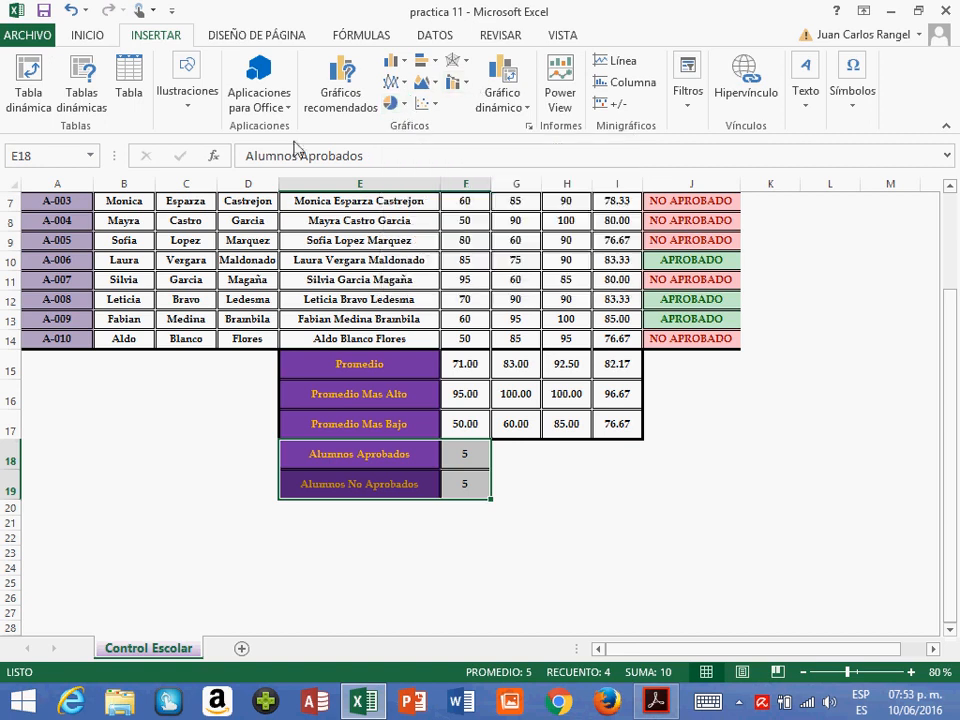
left_click(396, 103)
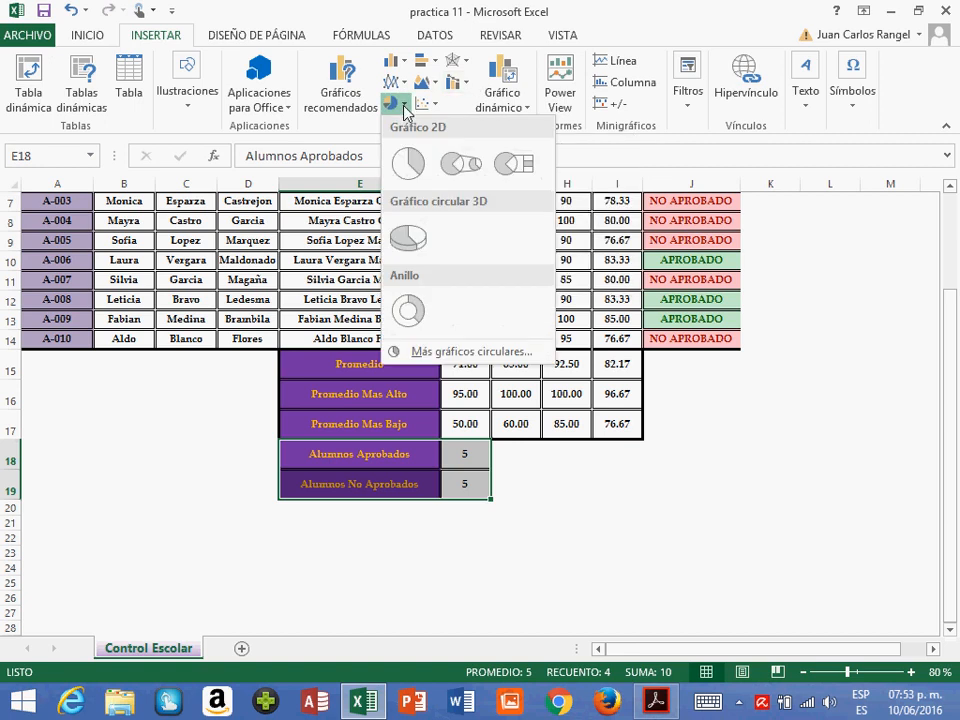
left_click(416, 248)
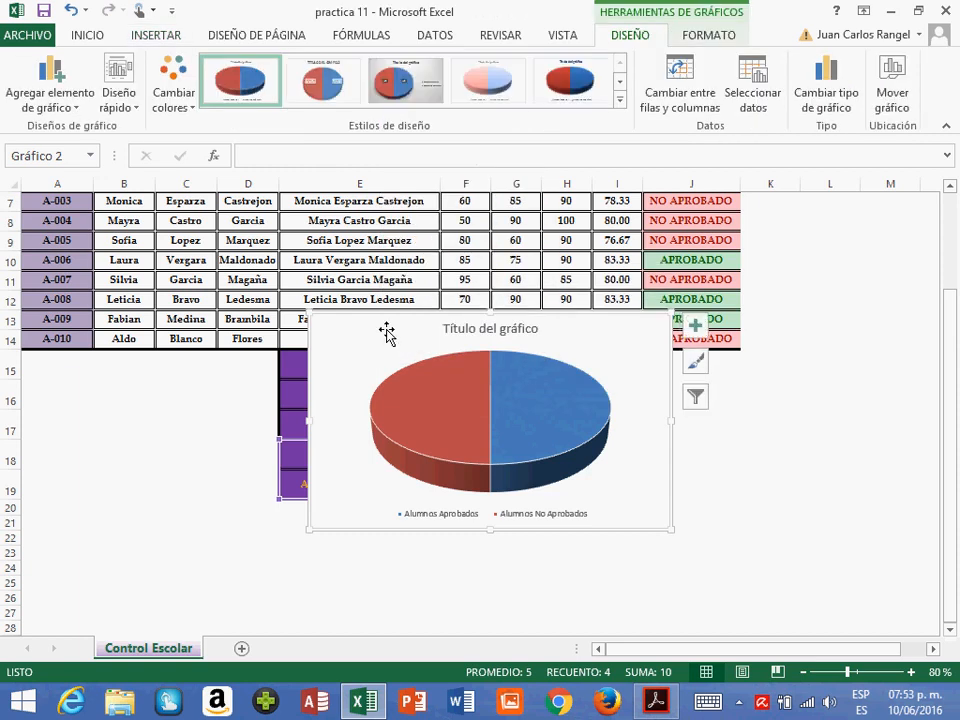
- Move the pie chart below the student list and shrink it to fit columns A to D, rows 15 to 19
mouse_move(390, 321)
left_mouse_down()
mouse_move(216, 375)
mouse_move(60, 365)
mouse_move(116, 379)
left_mouse_up()
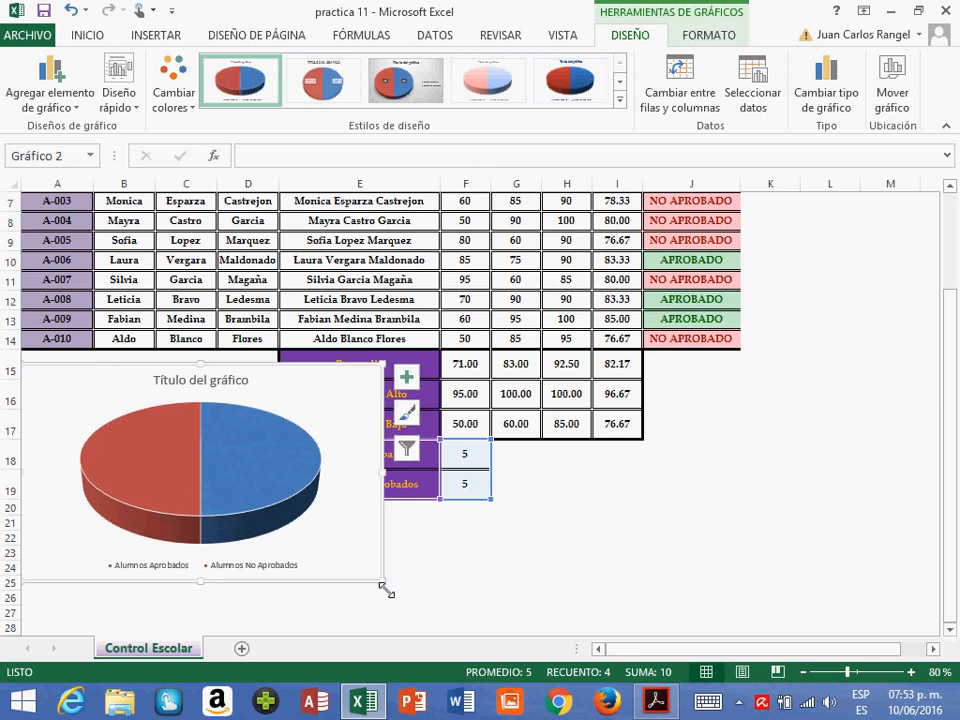
left_click_drag(383, 581, 275, 523)
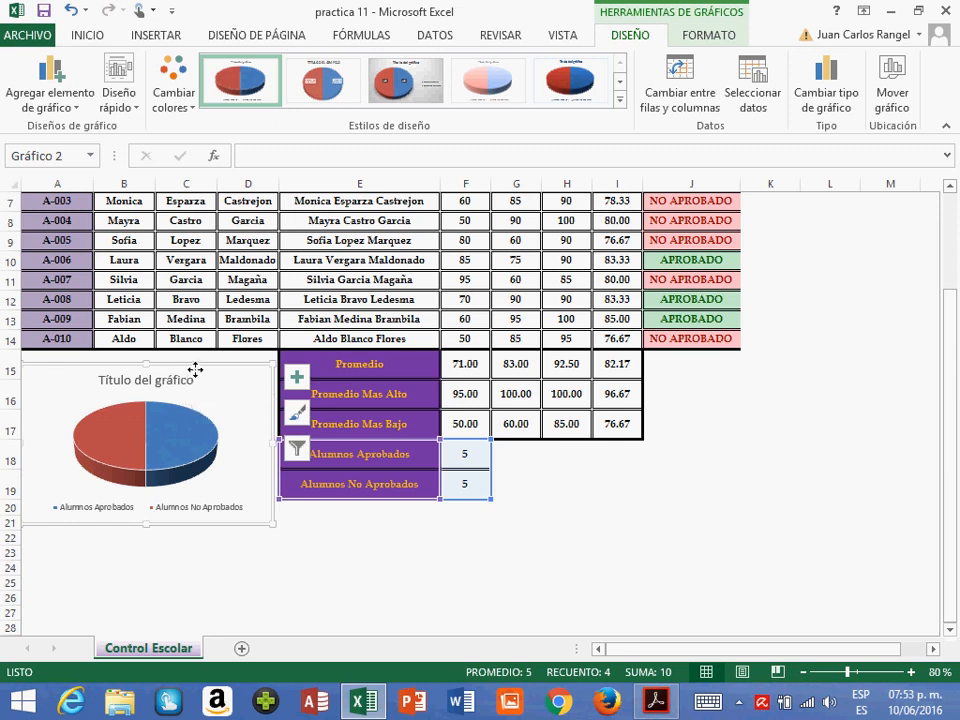
left_click_drag(195, 368, 201, 356)
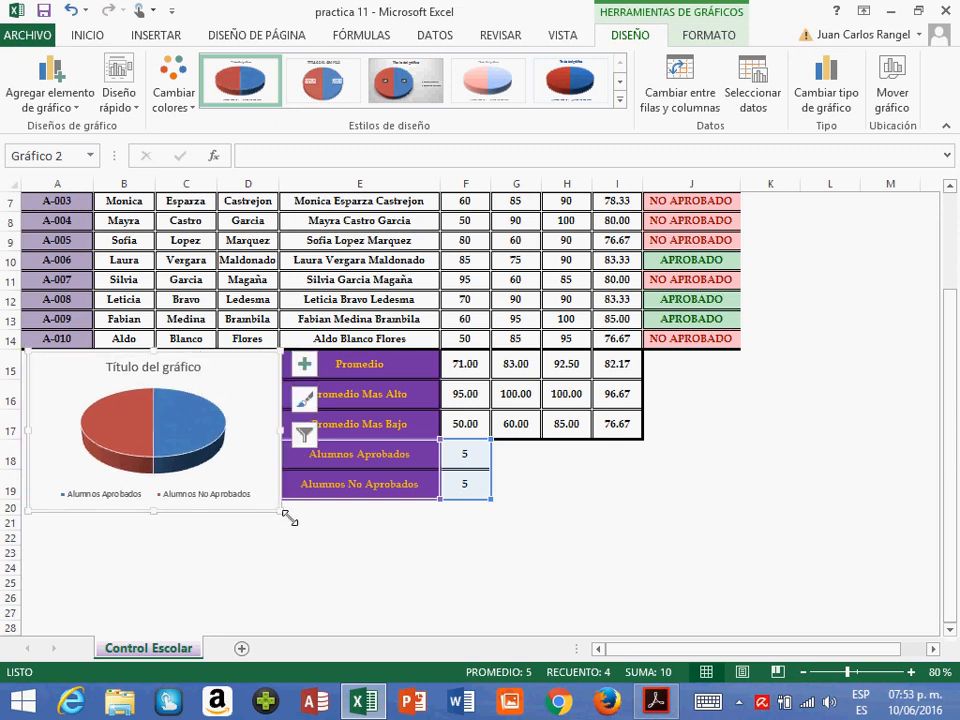
left_click_drag(294, 521, 285, 505)
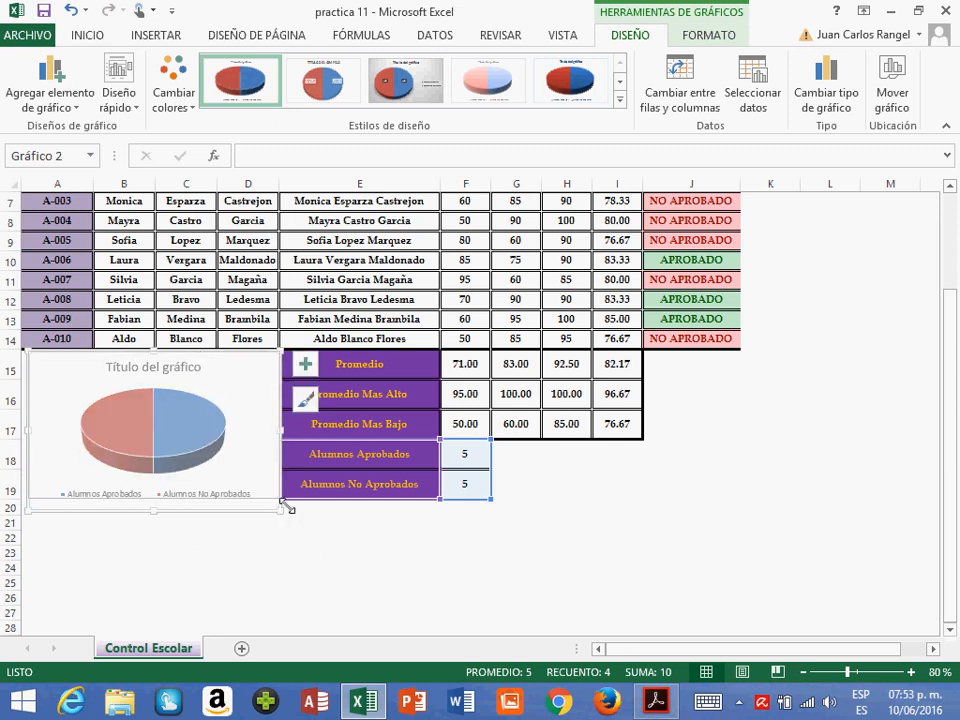
left_click(279, 576)
- Give the pie chart the first quick layout, with category names and percentages on the slices, and the dark-background chart style
left_click(171, 446)
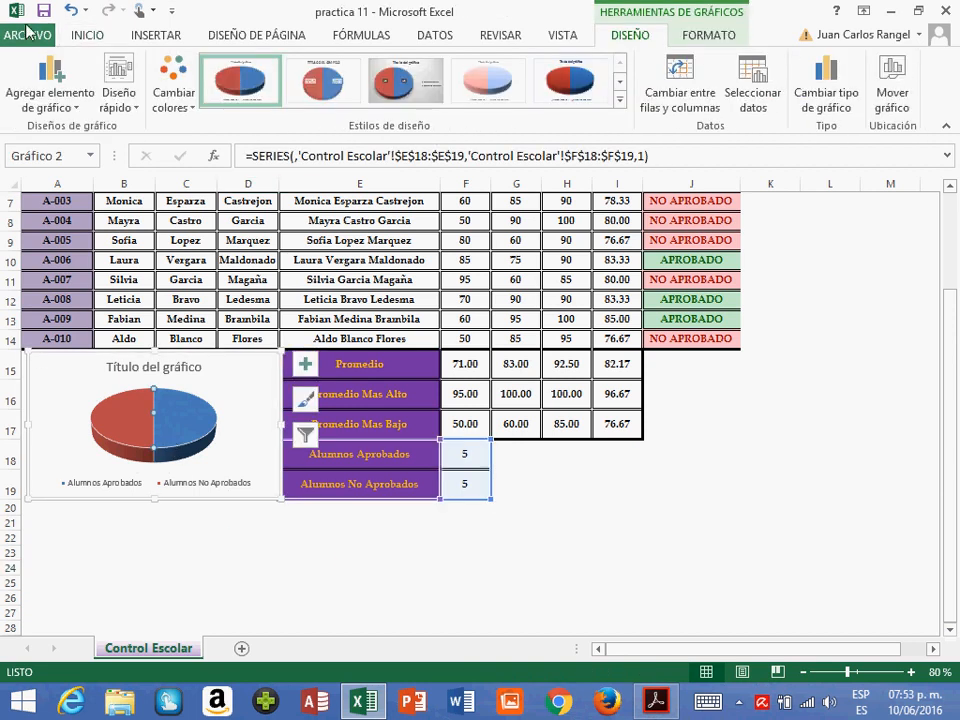
left_click(119, 98)
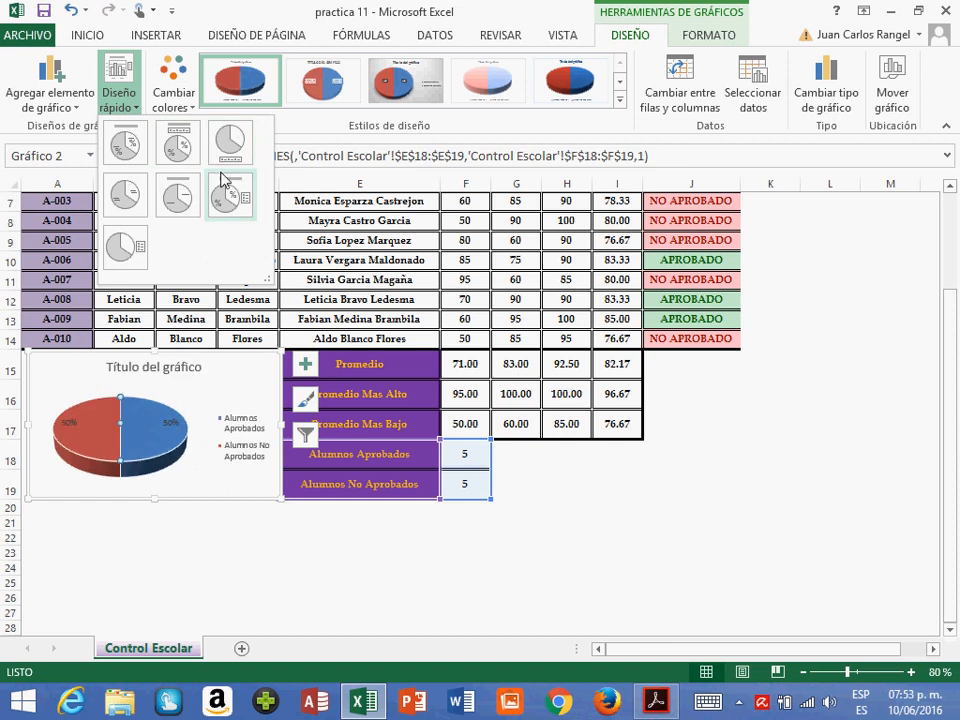
left_click(124, 145)
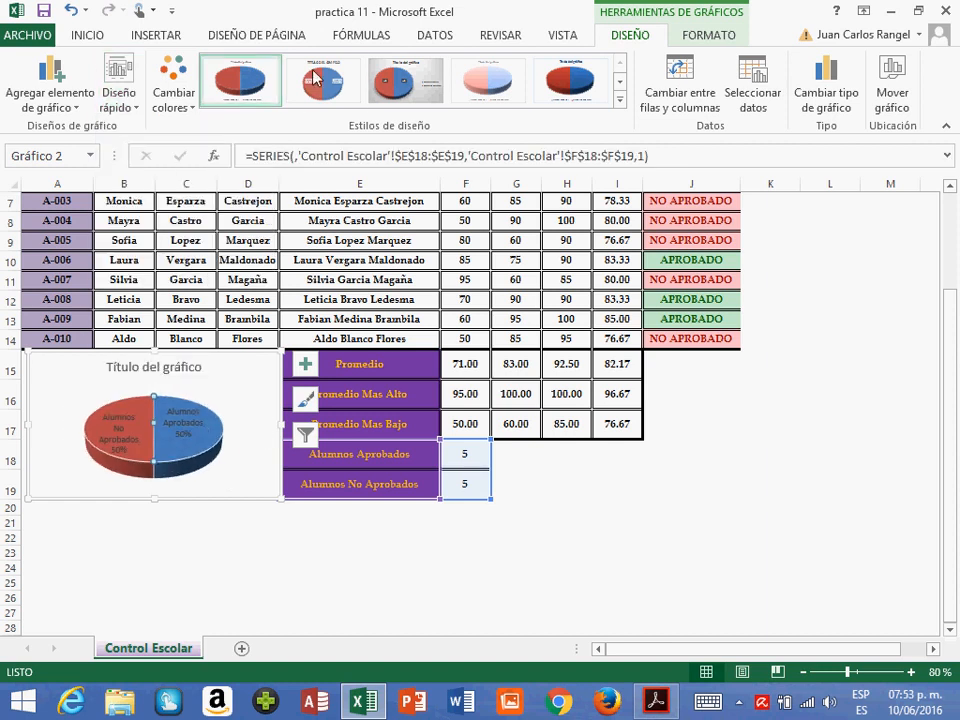
left_click(621, 104)
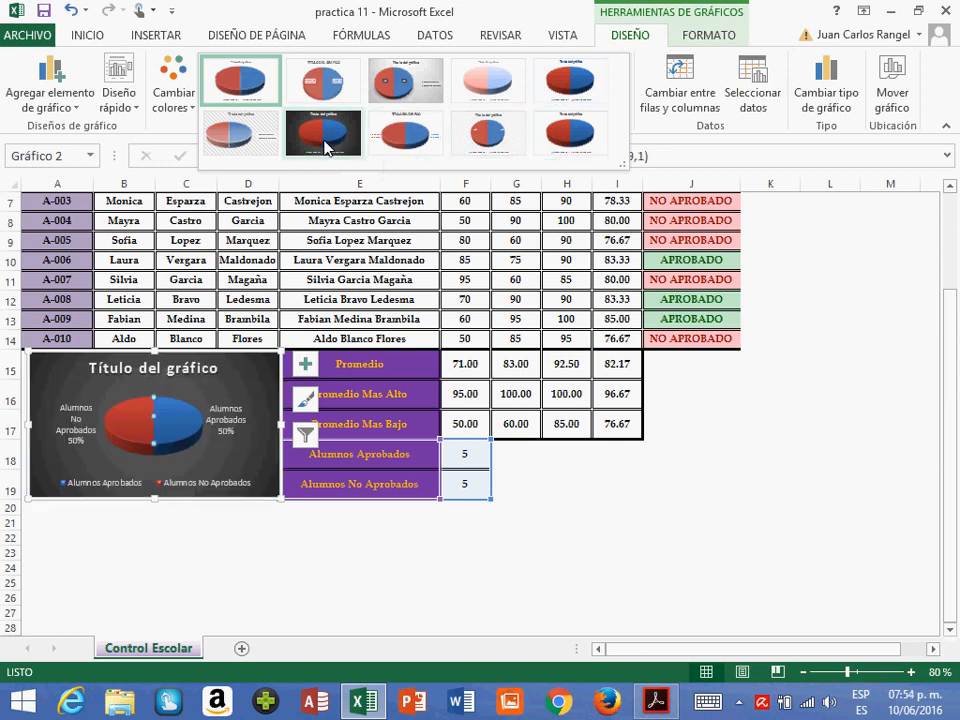
left_click(328, 146)
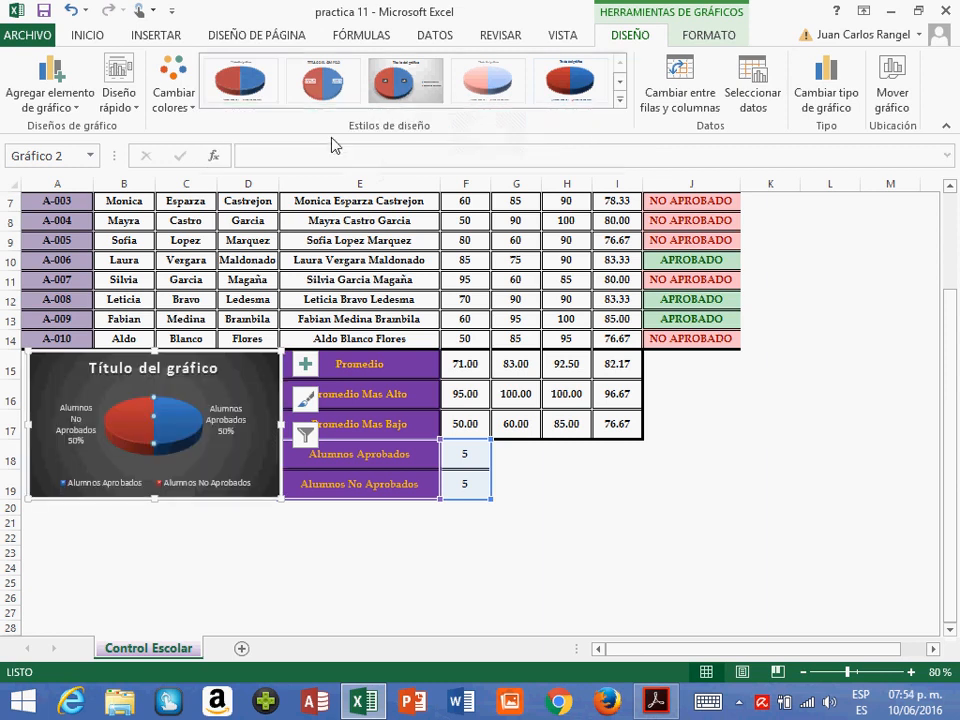
- Delete the placeholder title from the pie chart and deselect the chart
left_click(188, 378)
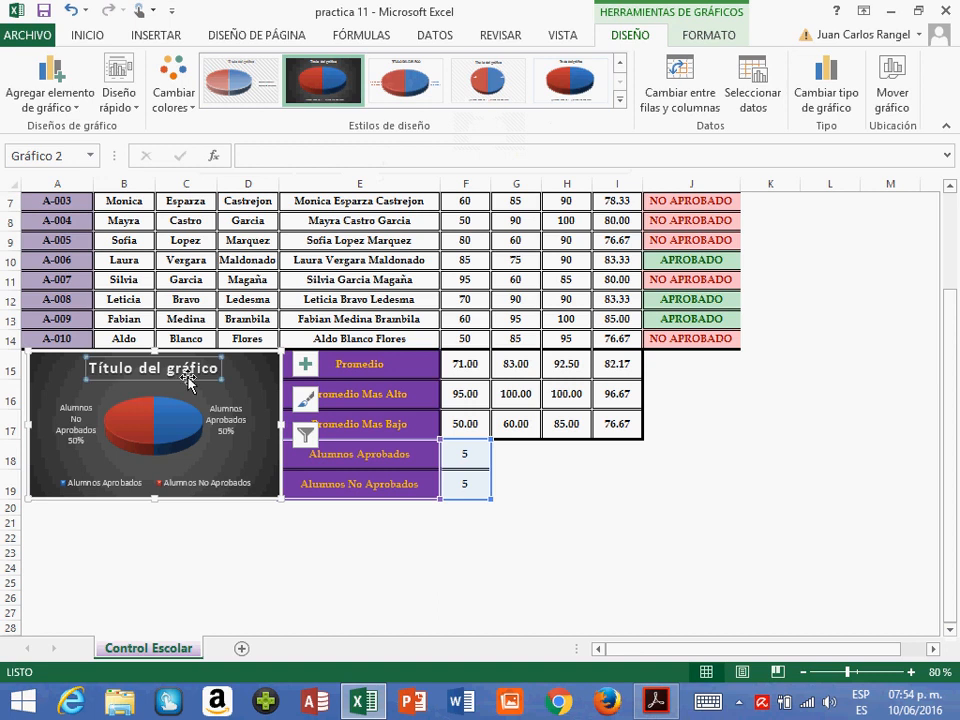
key("Delete")
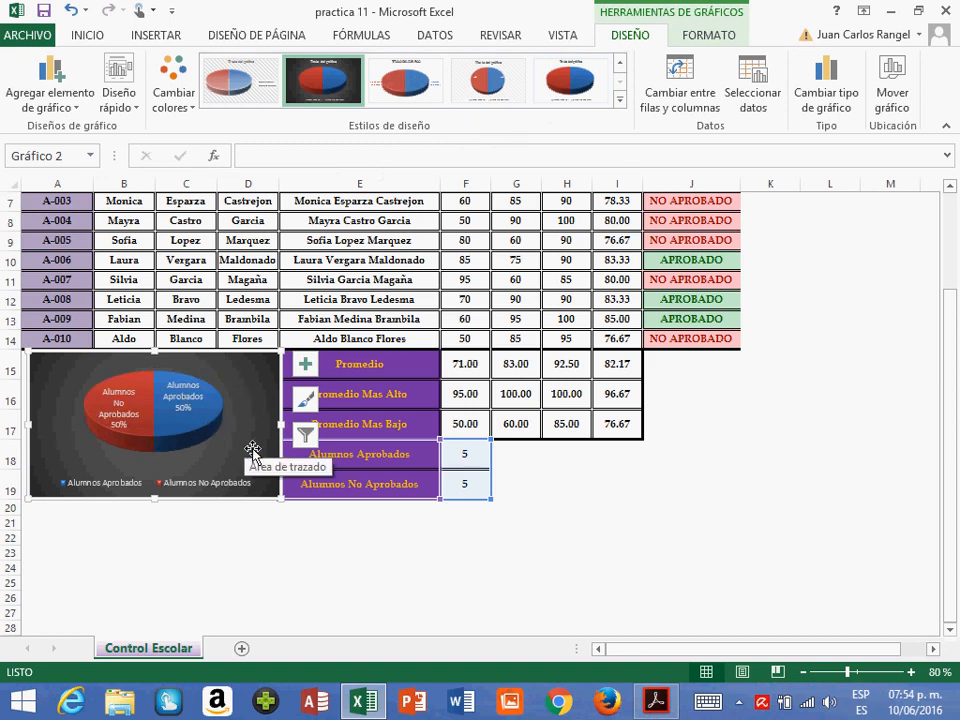
left_click(638, 494)
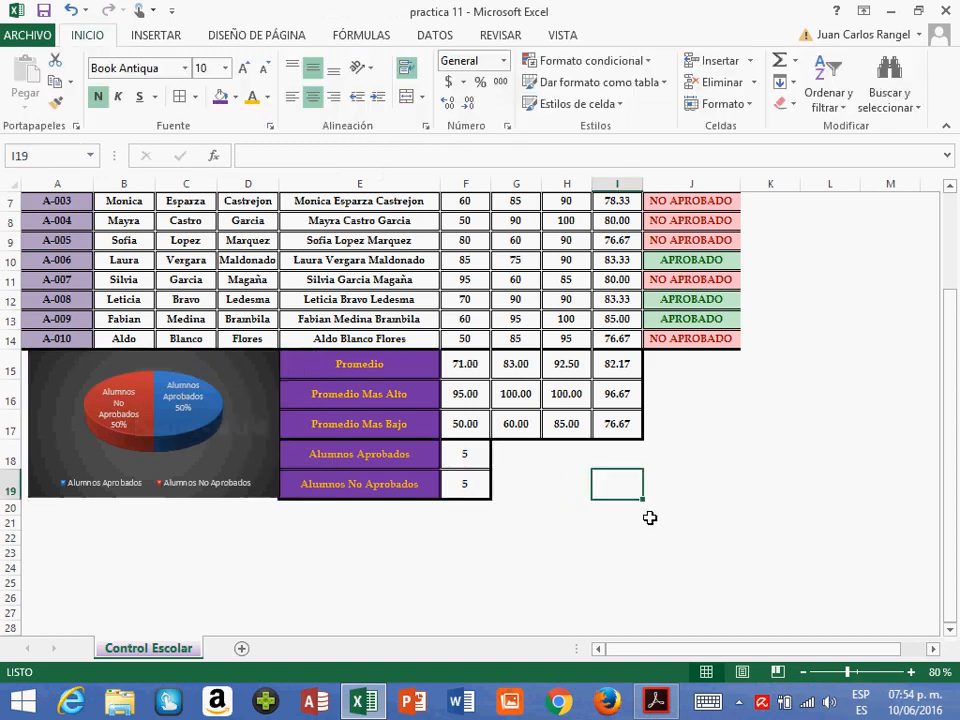
- Review the whole Control Escolar sheet and examine how it splits across pages in the print preview
scroll(650, 518, "up", 2)
scroll(650, 518, "down", 2)
scroll(649, 516, "up", 2)
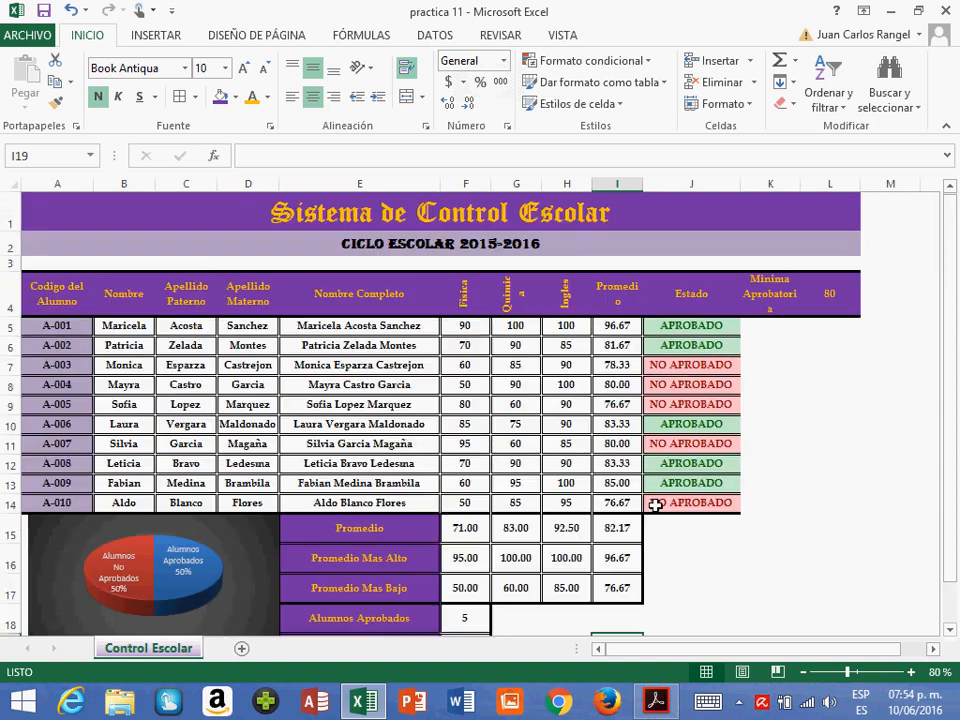
left_click(27, 40)
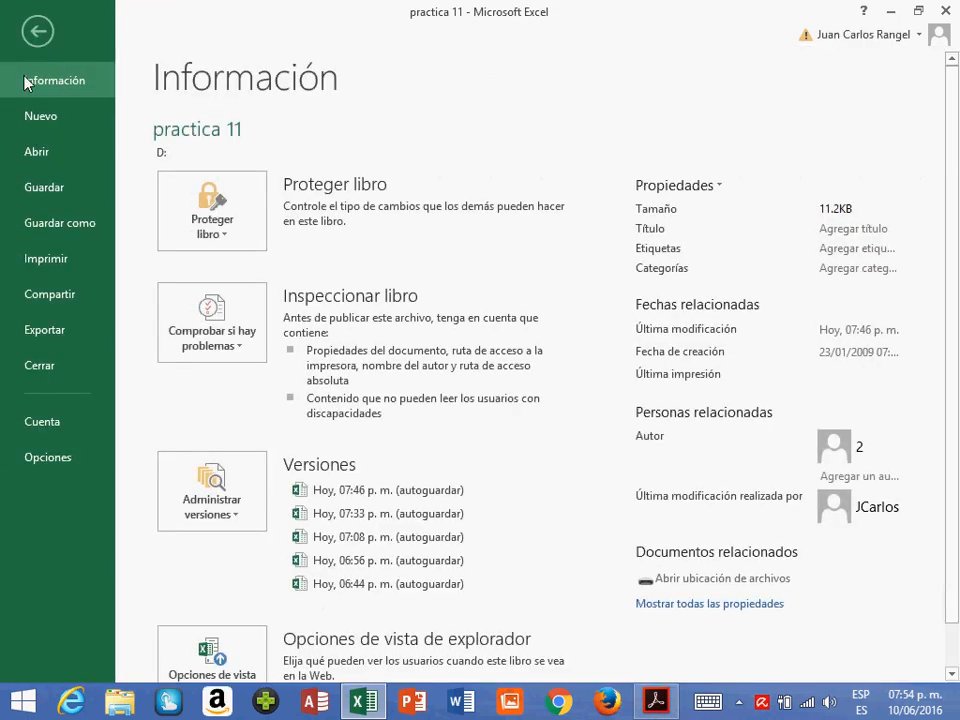
left_click(55, 258)
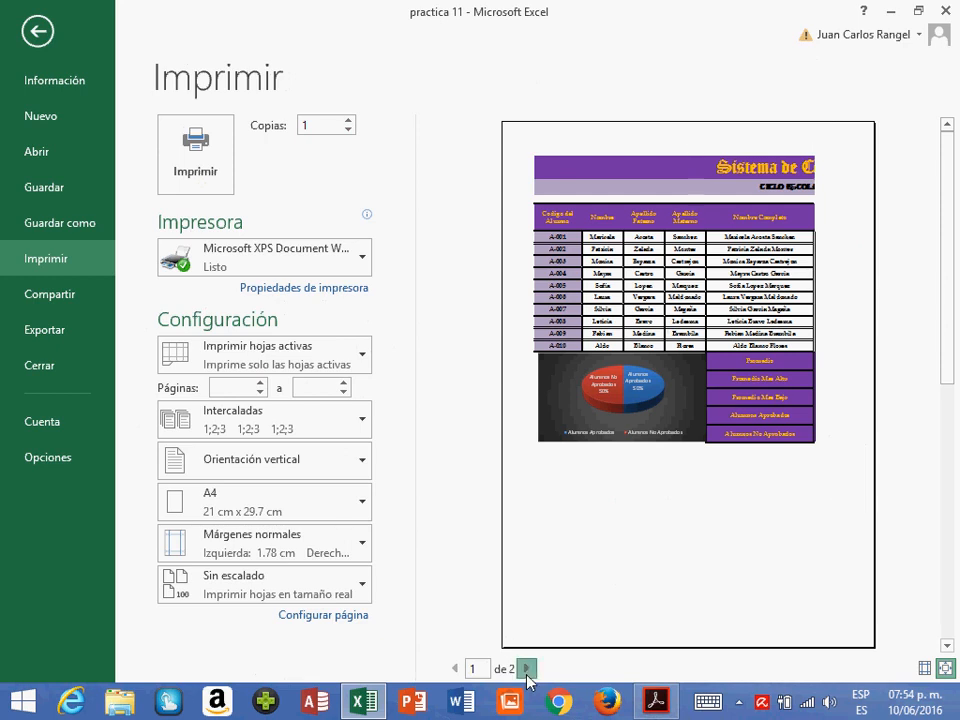
left_click(526, 668)
left_click(455, 668)
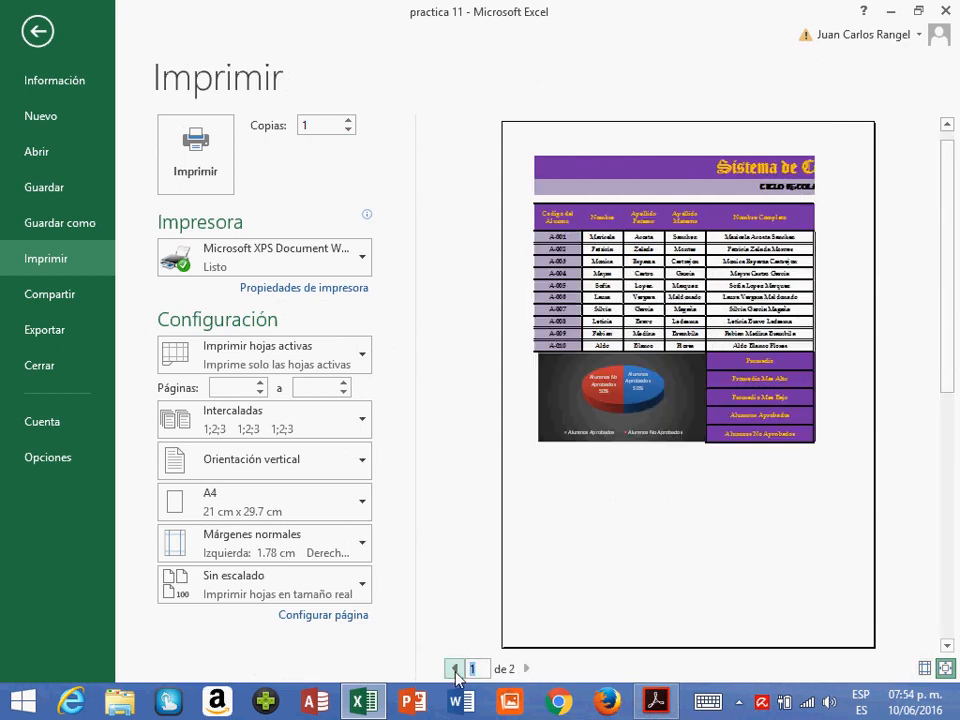
left_click(527, 668)
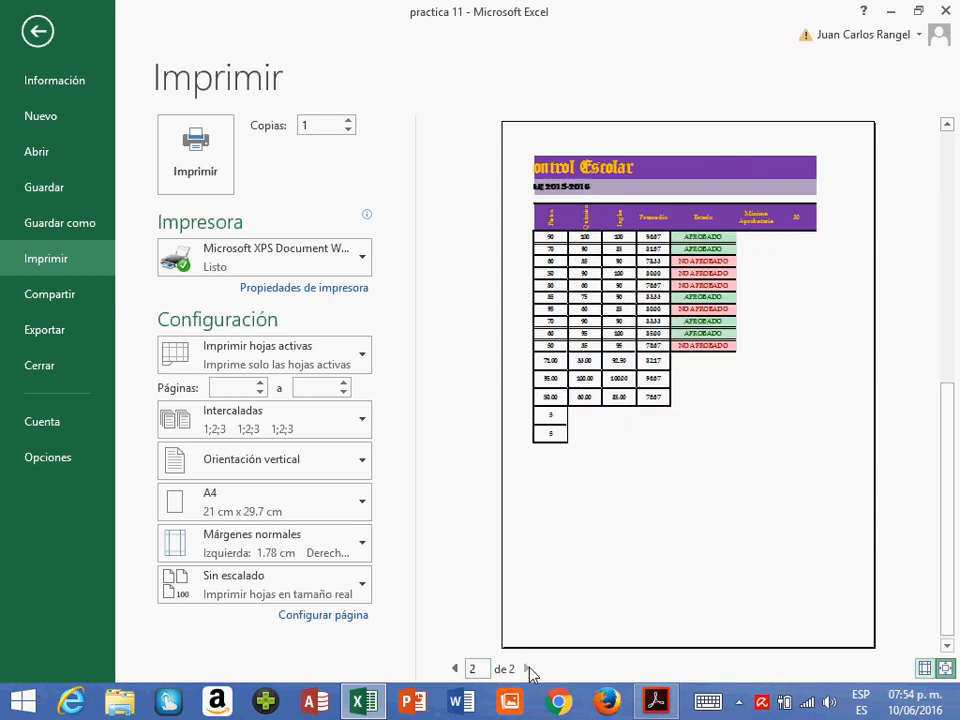
left_click(455, 668)
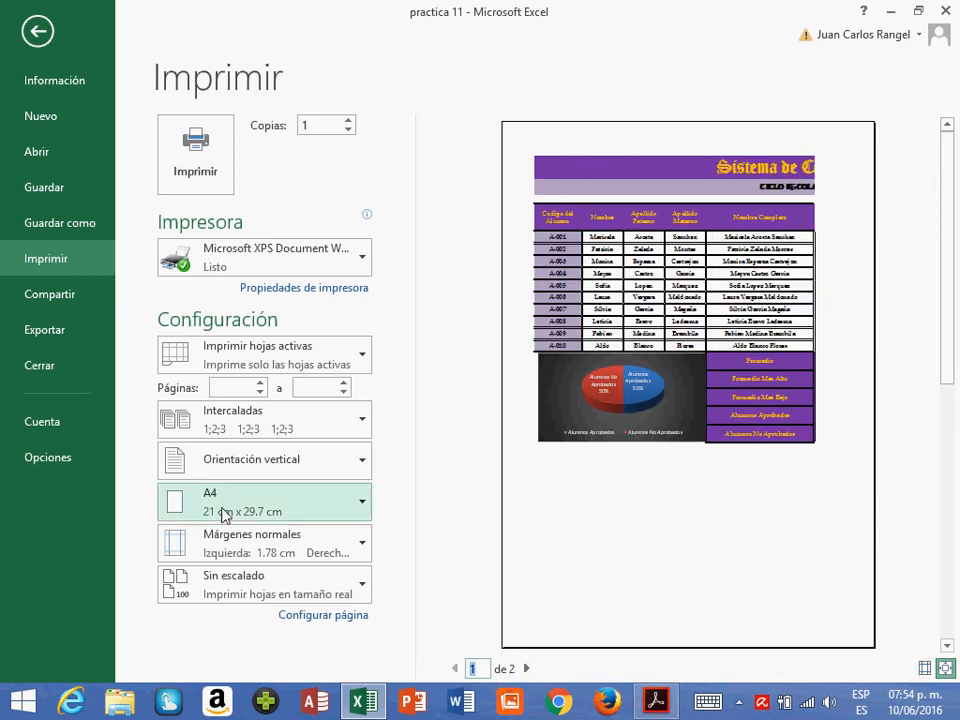
- Set the page orientation to Horizontal in the page setup
left_click(318, 622)
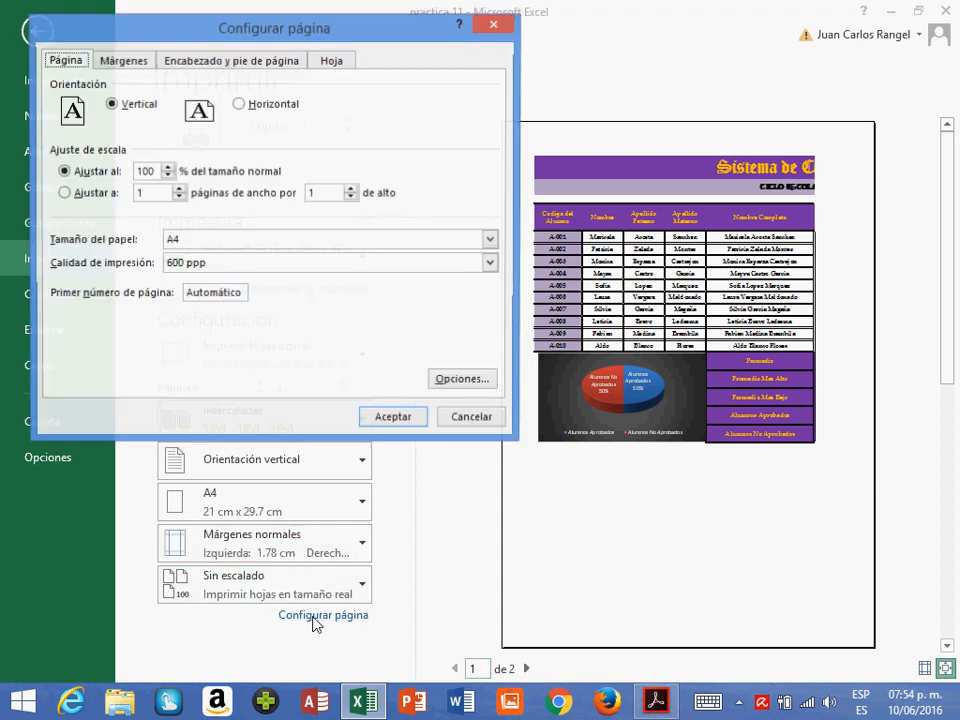
left_click_drag(173, 40, 217, 58)
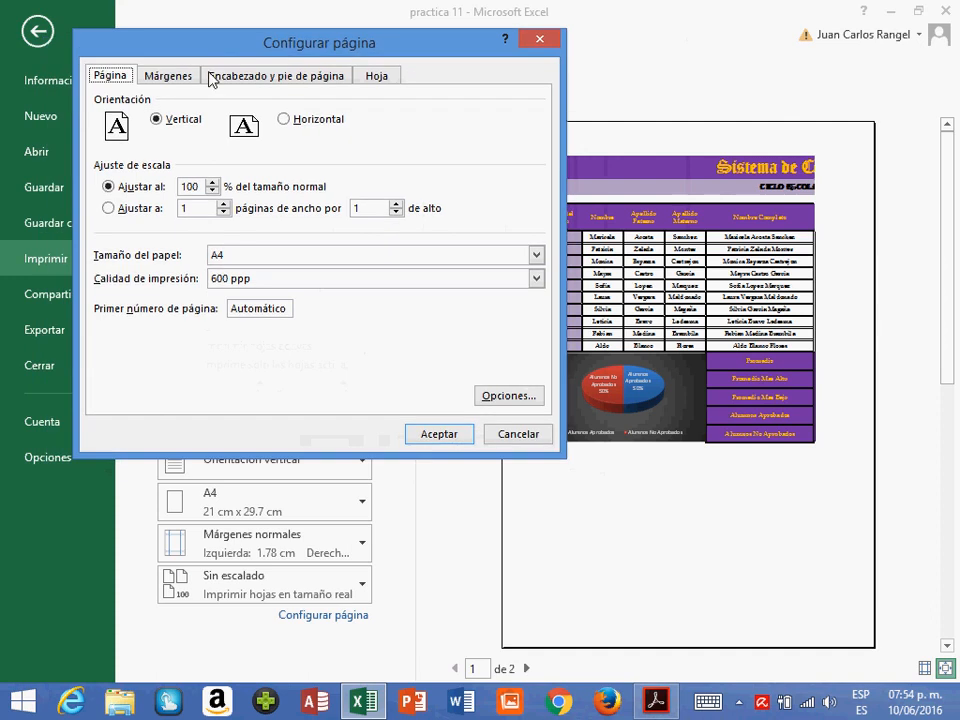
left_click(157, 120)
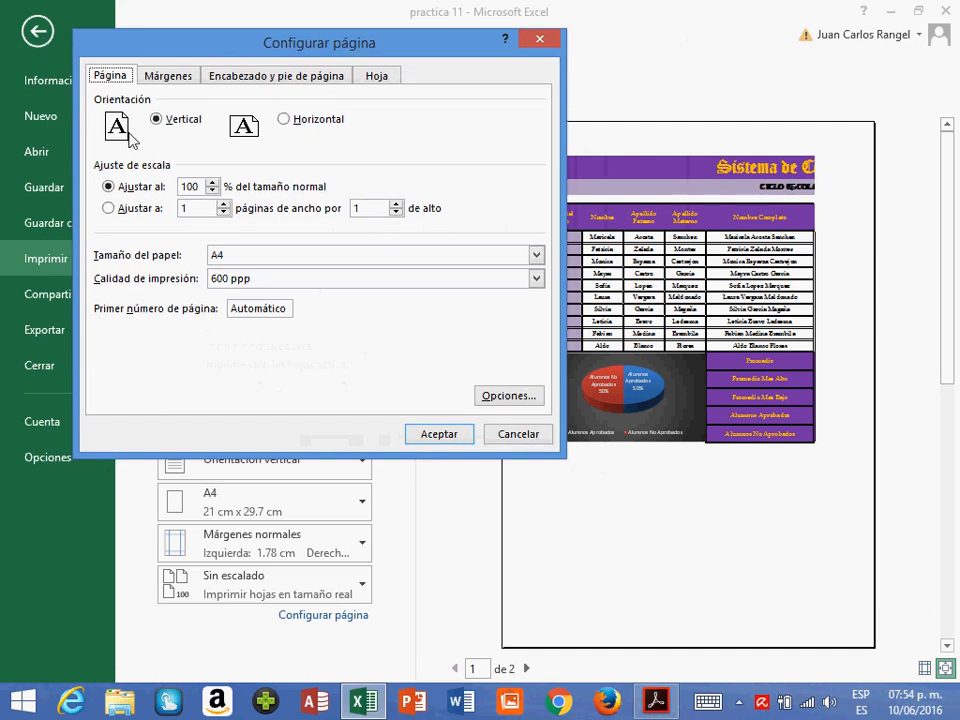
left_click(285, 120)
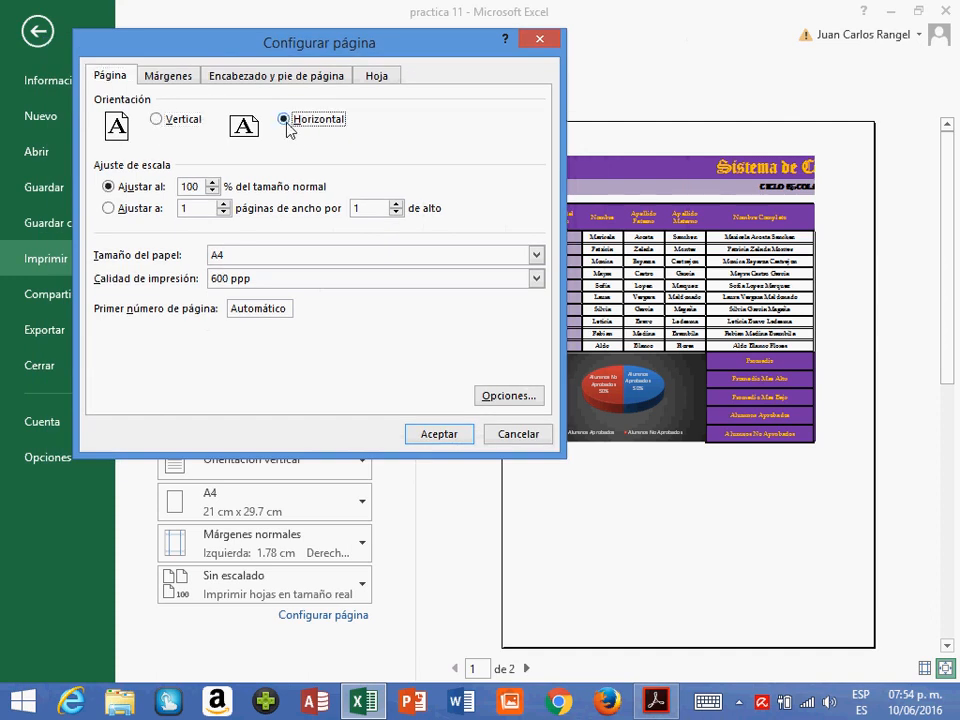
left_click(437, 434)
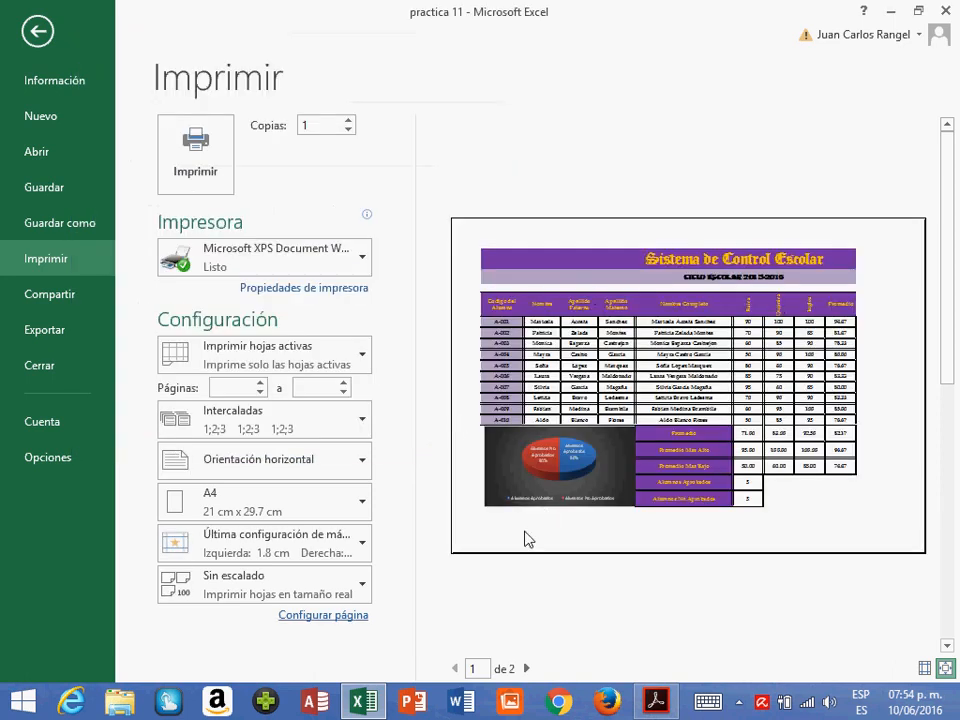
- Check the preview pages and scale the printout to fit 1 page wide by 1 tall
left_click(526, 668)
left_click(455, 668)
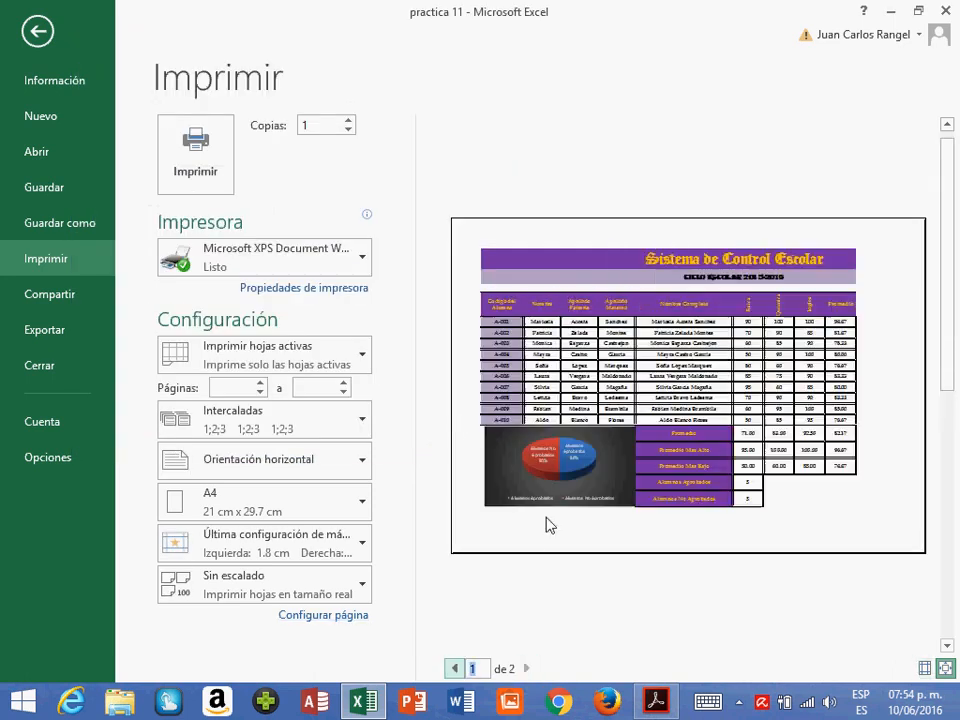
left_click(320, 616)
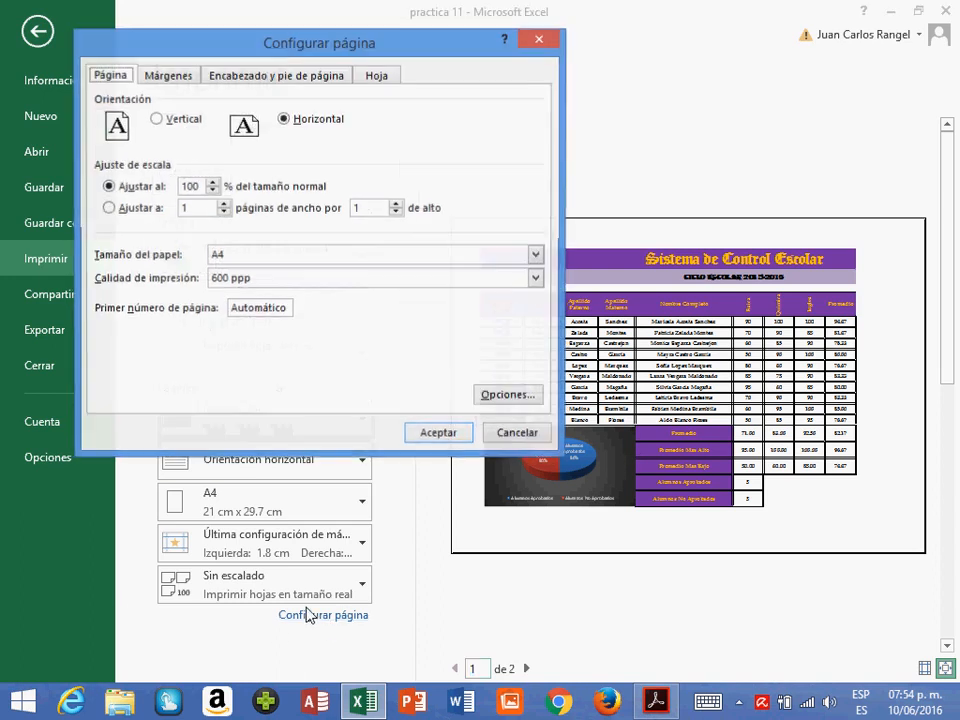
left_click(119, 214)
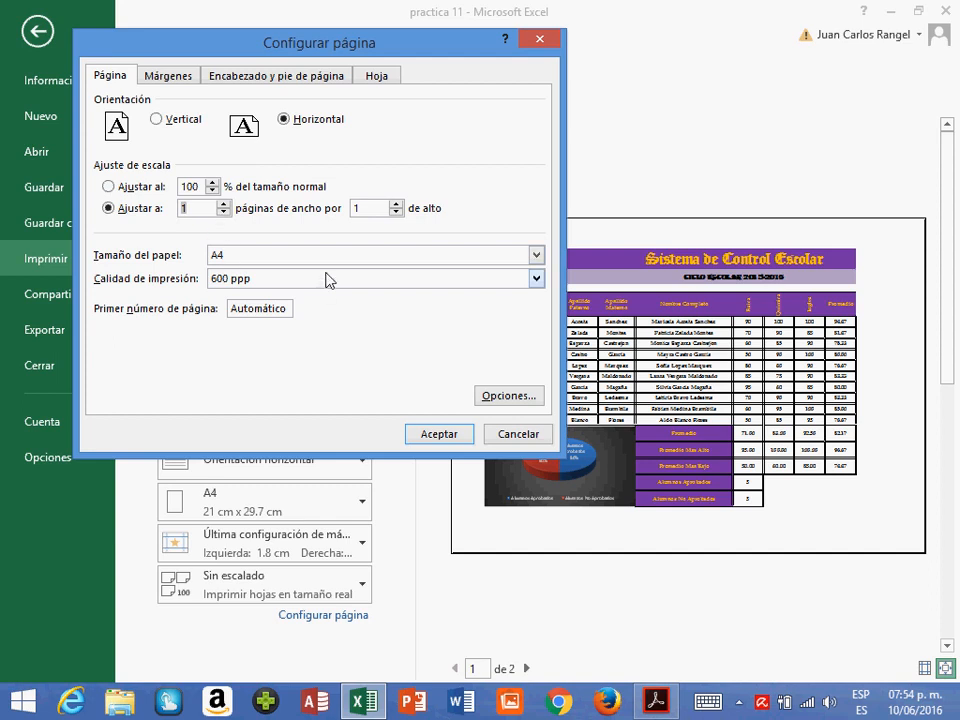
left_click(437, 436)
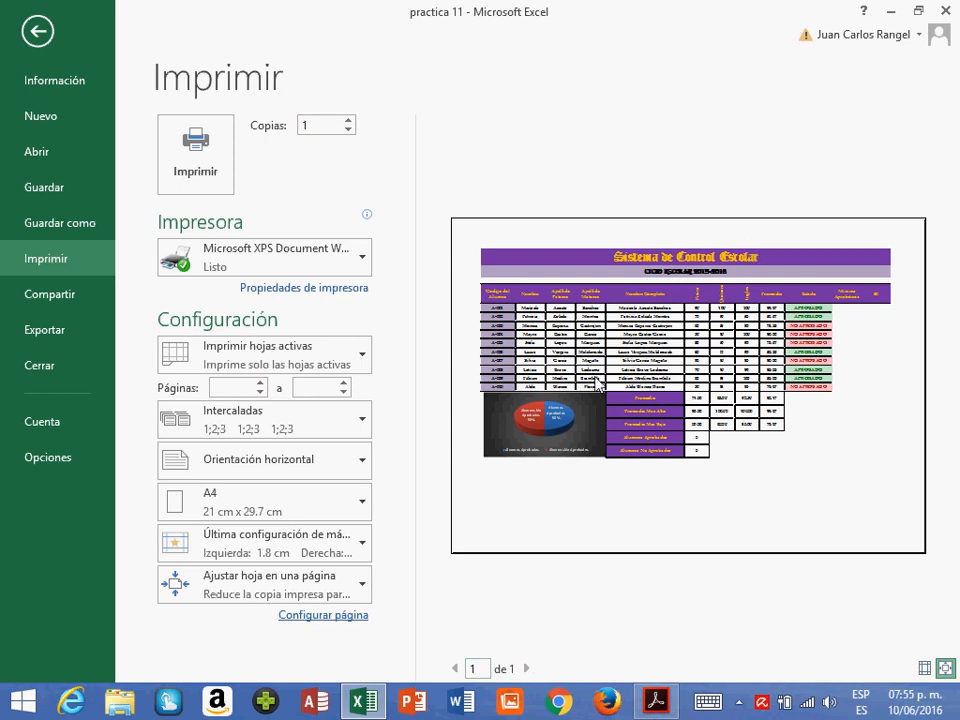
- Choose Carta as the paper size in the page setup
left_click(308, 616)
left_click(262, 255)
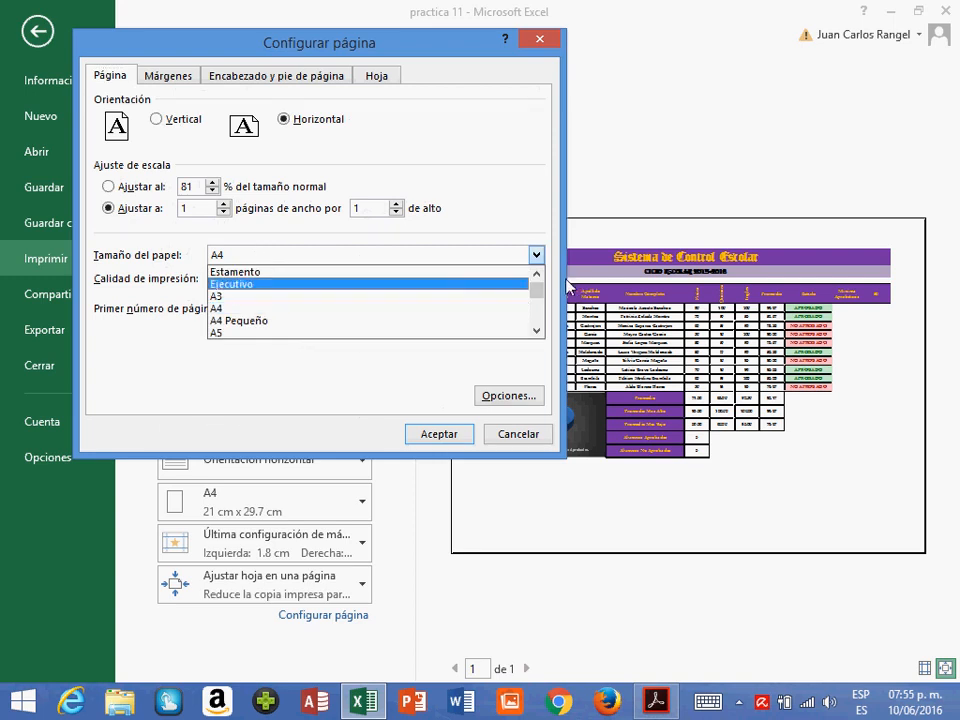
left_click(537, 275)
left_click(537, 275)
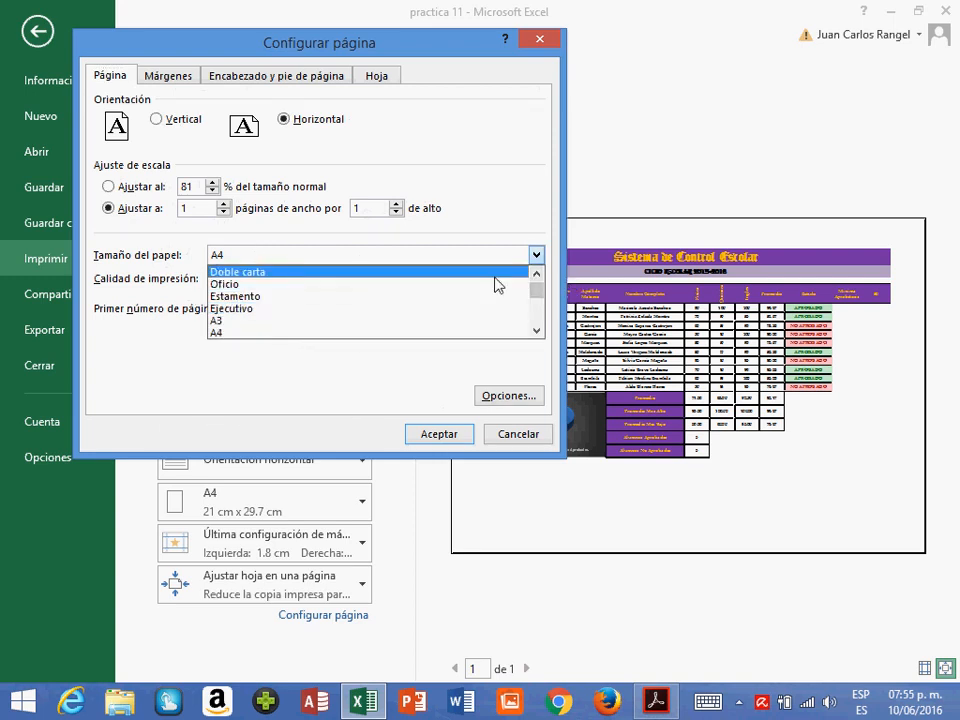
left_click(538, 274)
left_click(538, 274)
left_click(538, 274)
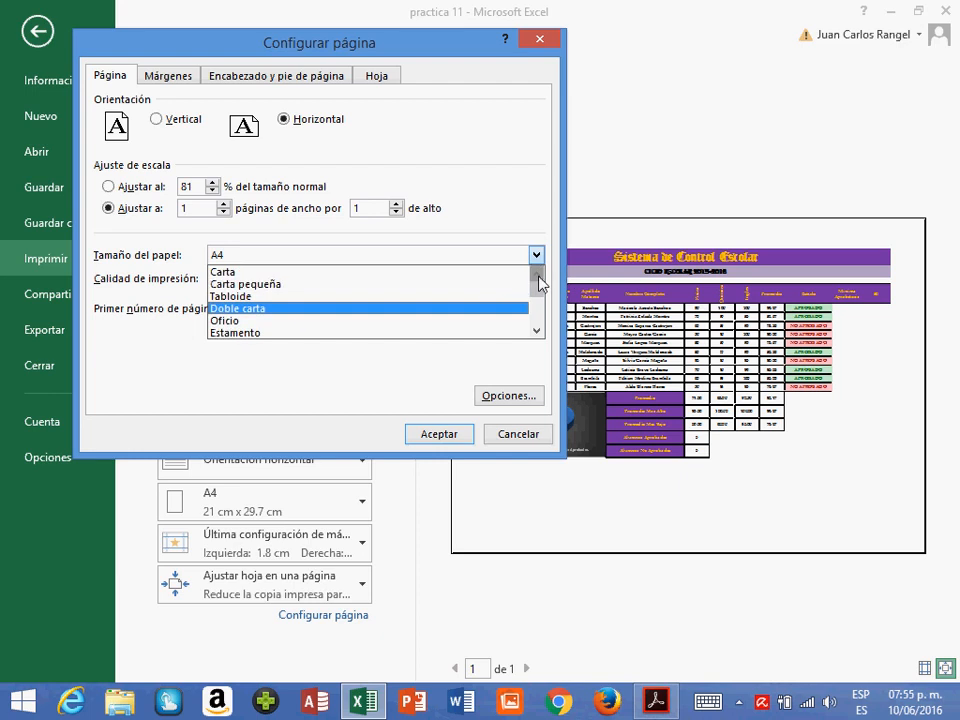
left_click(393, 273)
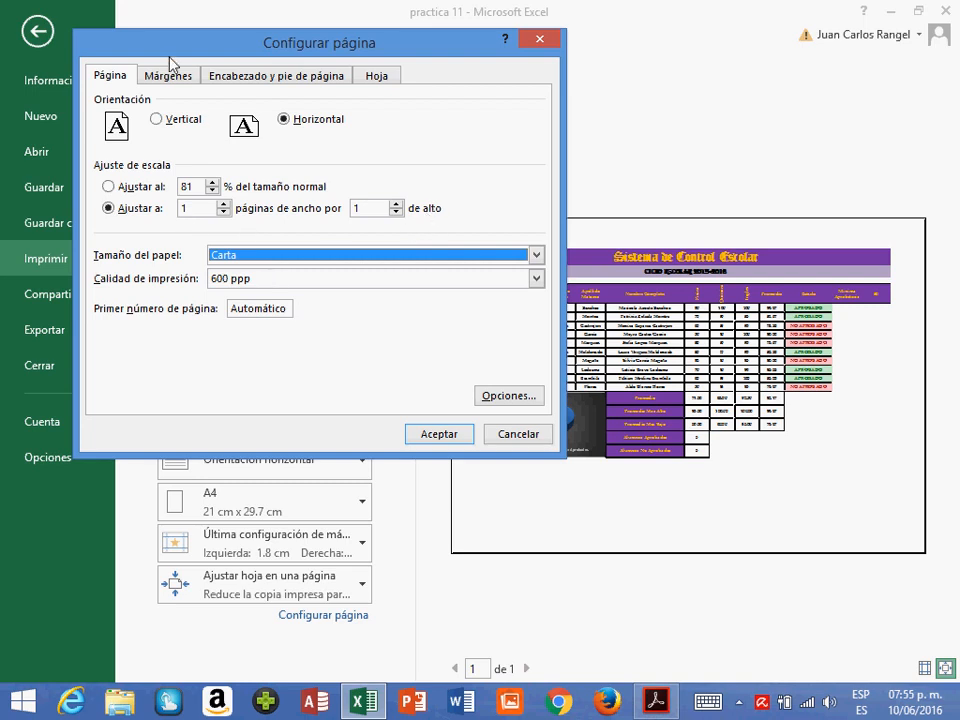
- Center the sheet on the page both horizontally and vertically and apply the page setup
left_click(154, 77)
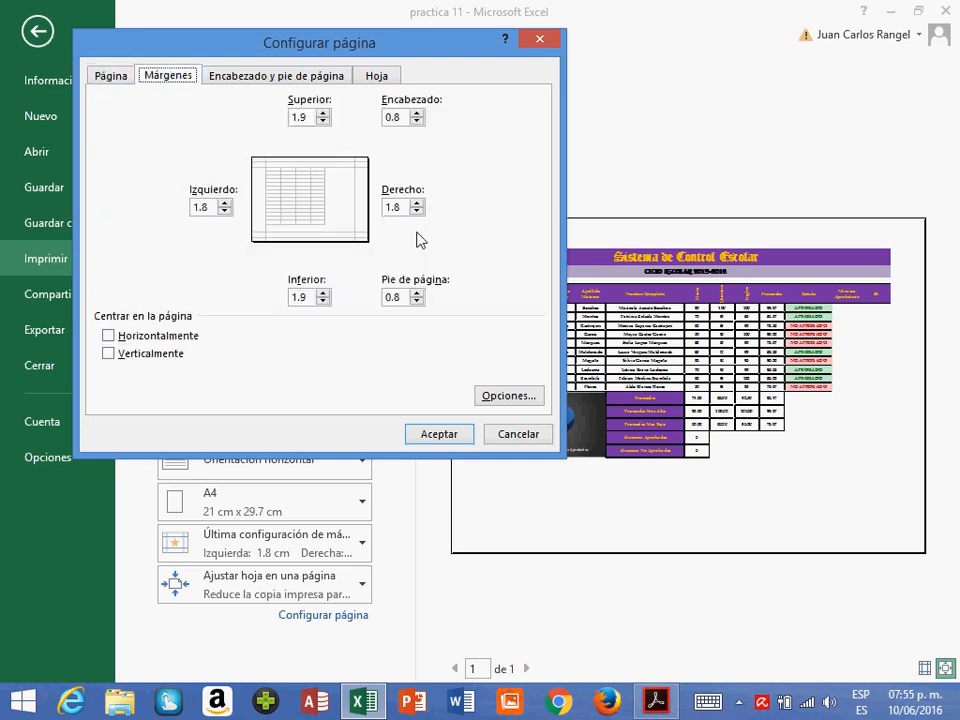
left_click(109, 338)
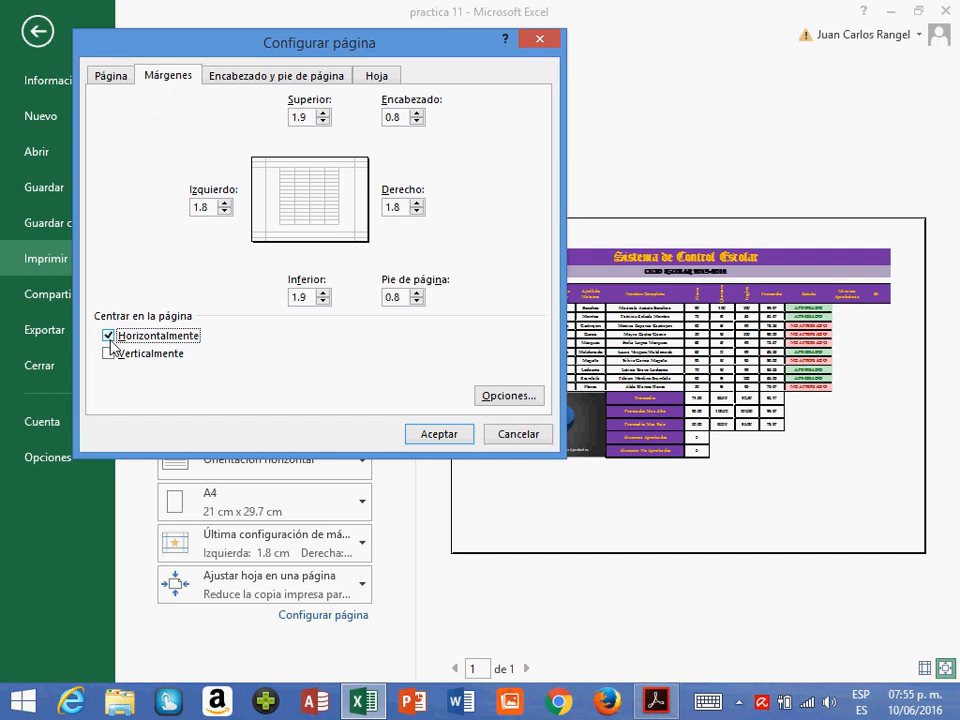
left_click(107, 355)
left_click(428, 434)
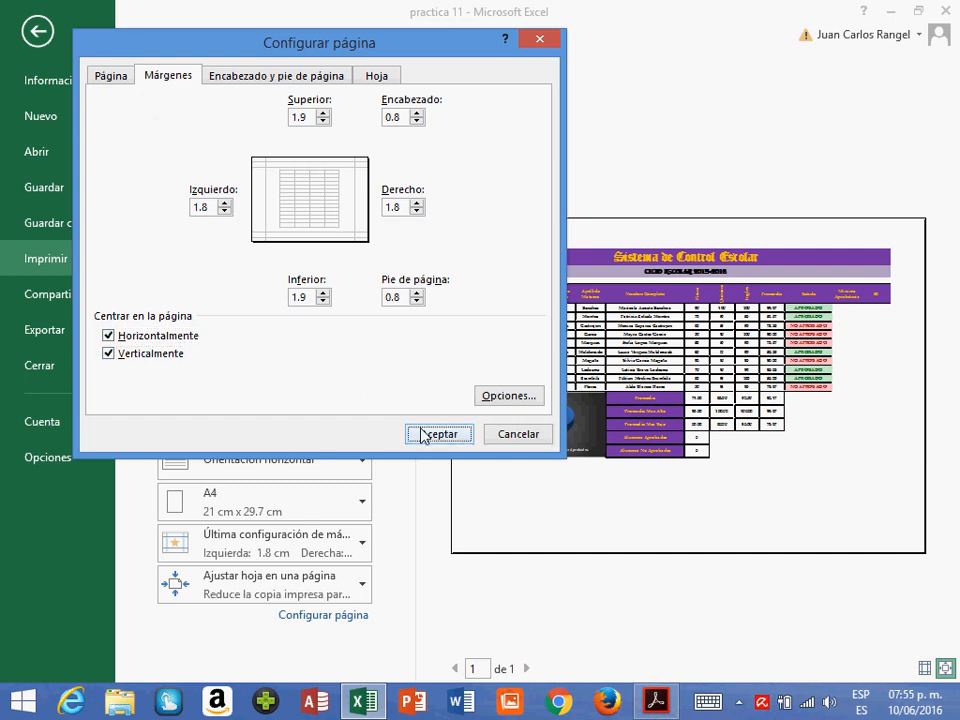